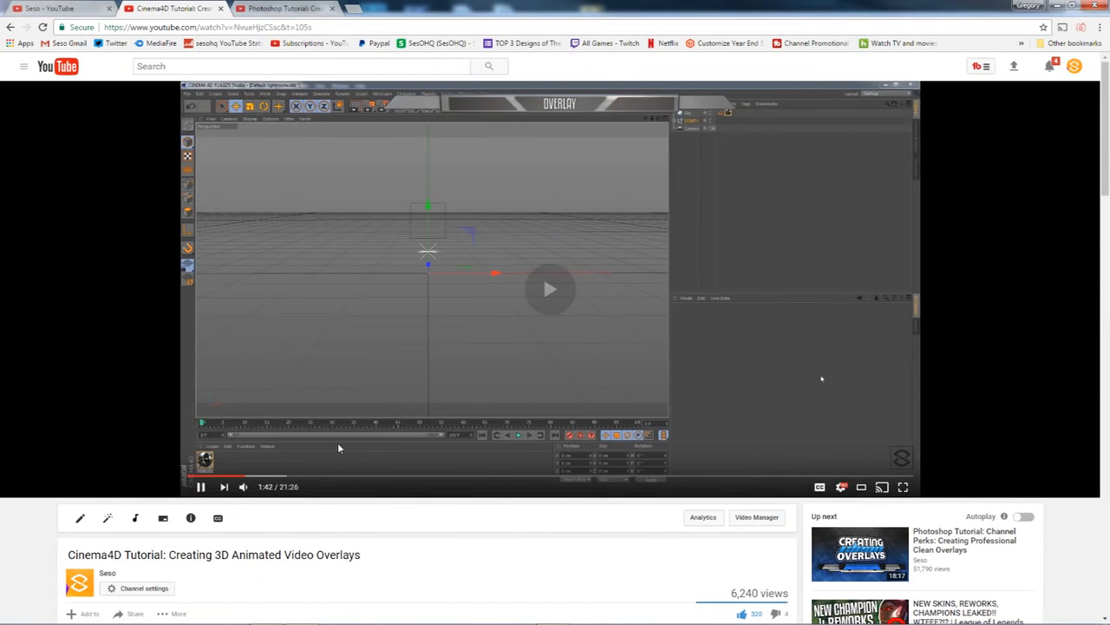
# Replay the part of the Cinema4D overlay tutorial video around 1:40 that shows the animated title overlay, and pause it.
pyautogui.moveTo(244, 489)
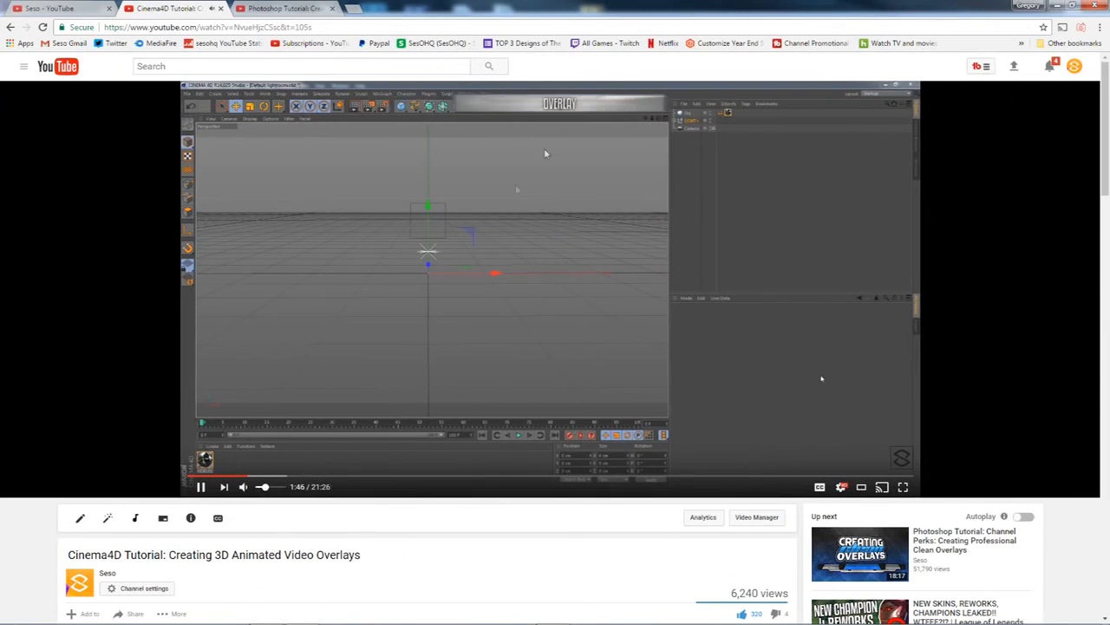
pyautogui.click(200, 487)
pyautogui.click(242, 475)
pyautogui.click(821, 379)
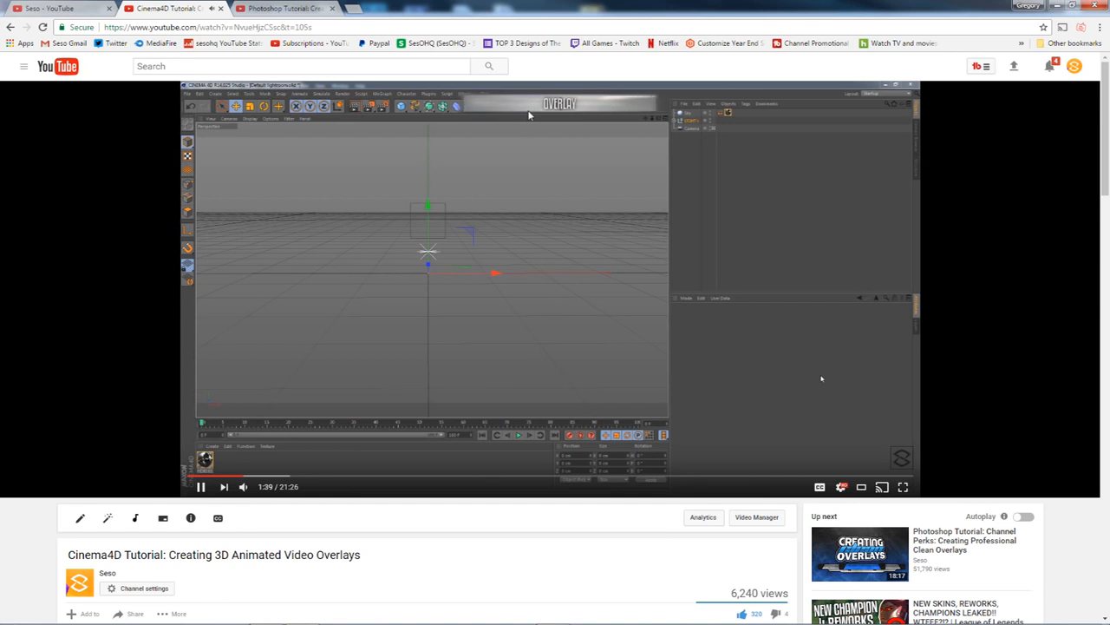
pyautogui.click(536, 136)
pyautogui.moveTo(540, 4); pyautogui.dragTo(833, 1)
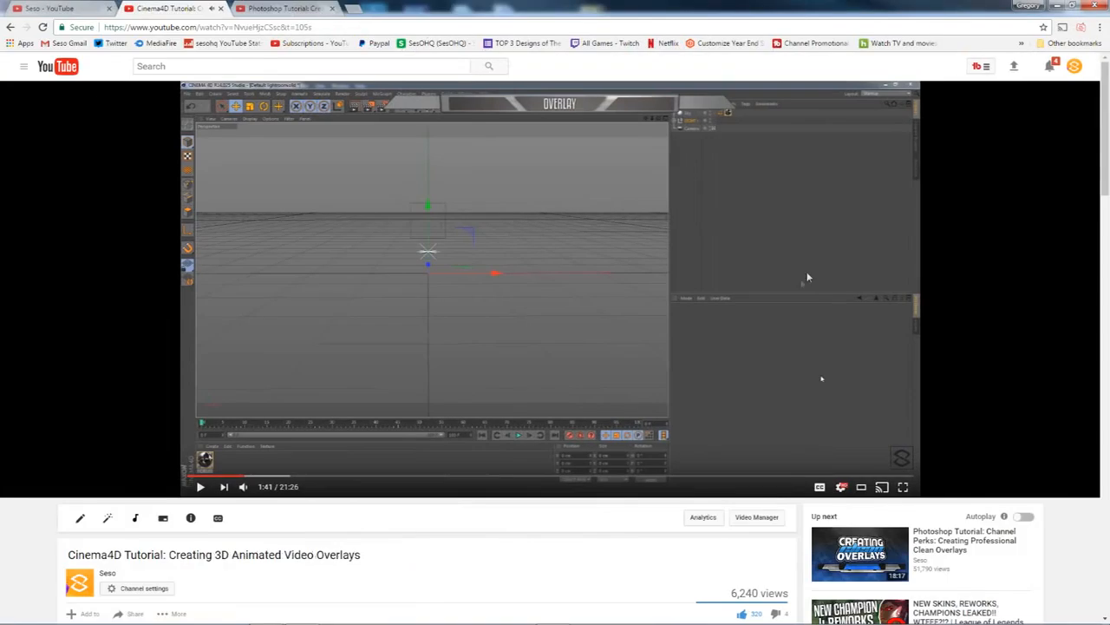
pyautogui.scroll(-1, 743, 327)
pyautogui.moveTo(689, 8); pyautogui.dragTo(1109, 11)
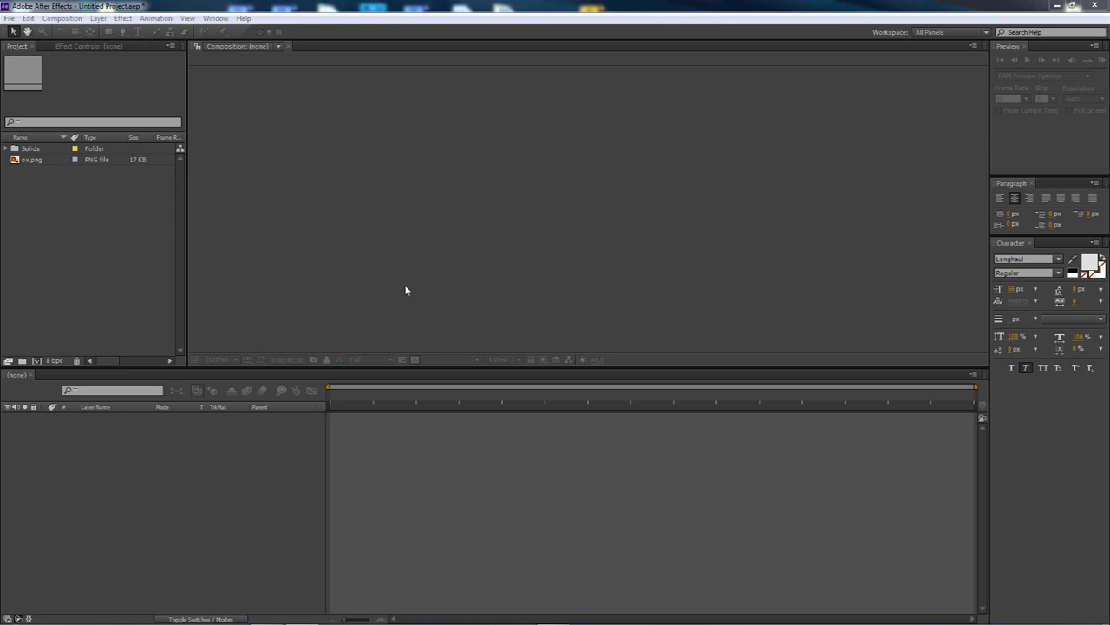
pyautogui.click(38, 161)
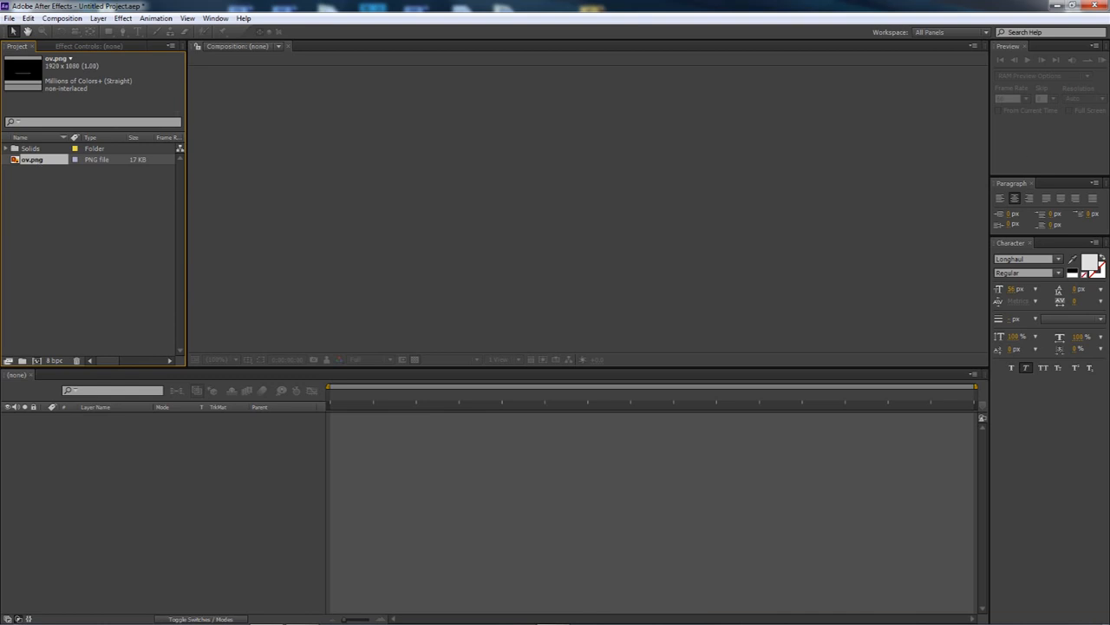
pyautogui.hotkey('alt', 'Tab')
pyautogui.hotkey('alt', 'Tab')
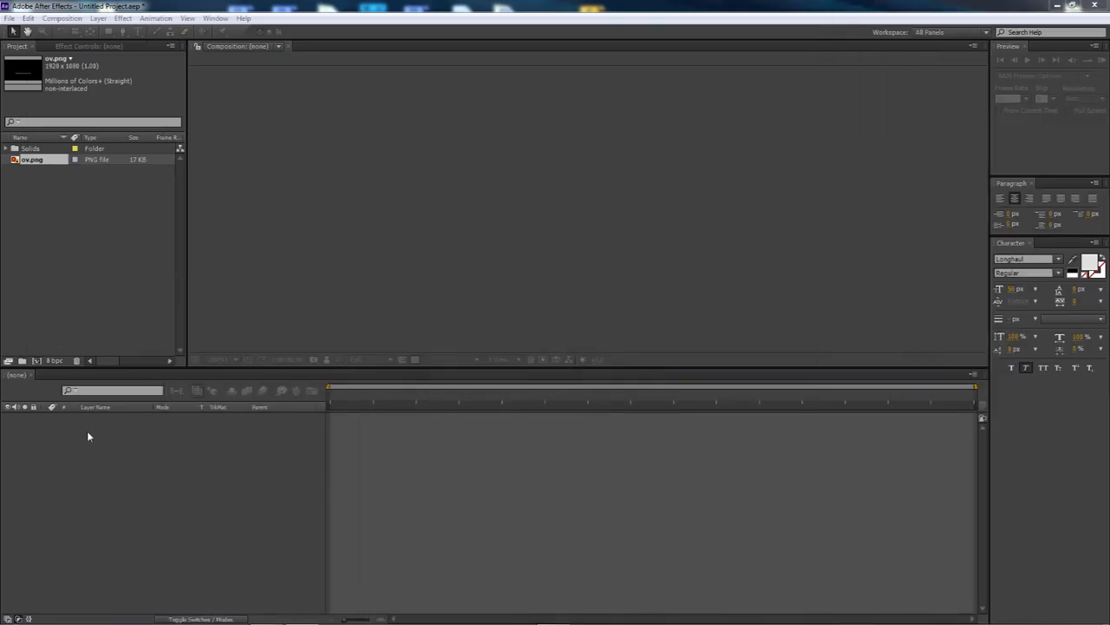
# Create a new 1920 x 1080 px composition named Comp 1 at 60 frames per second with a duration of 0:00:15:00.
pyautogui.rightClick(110, 300)
pyautogui.click(159, 305)
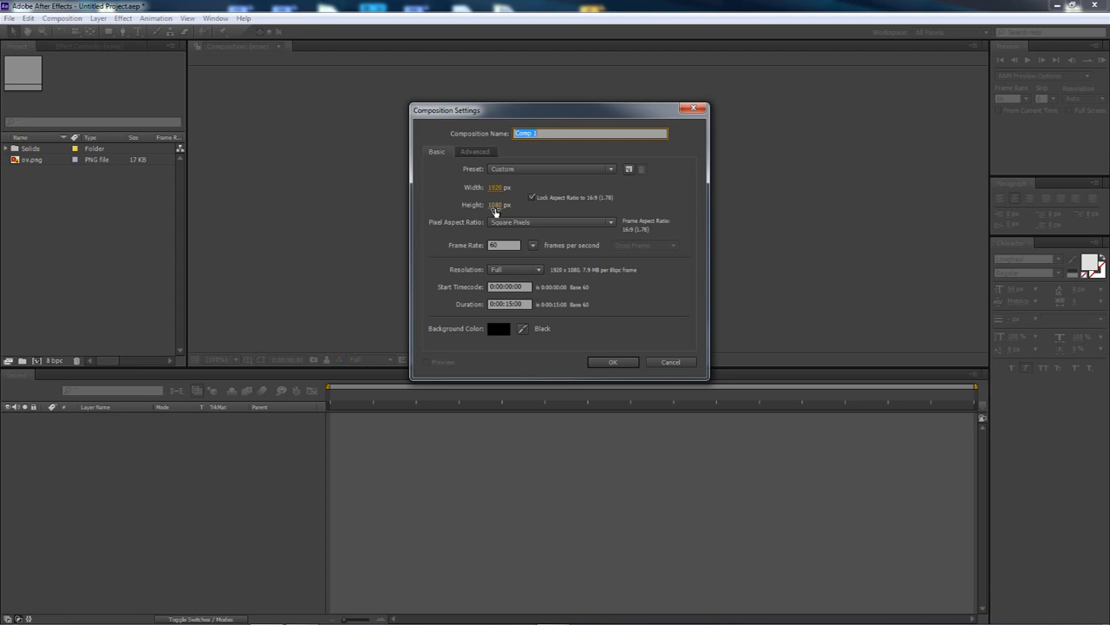
pyautogui.click(512, 303)
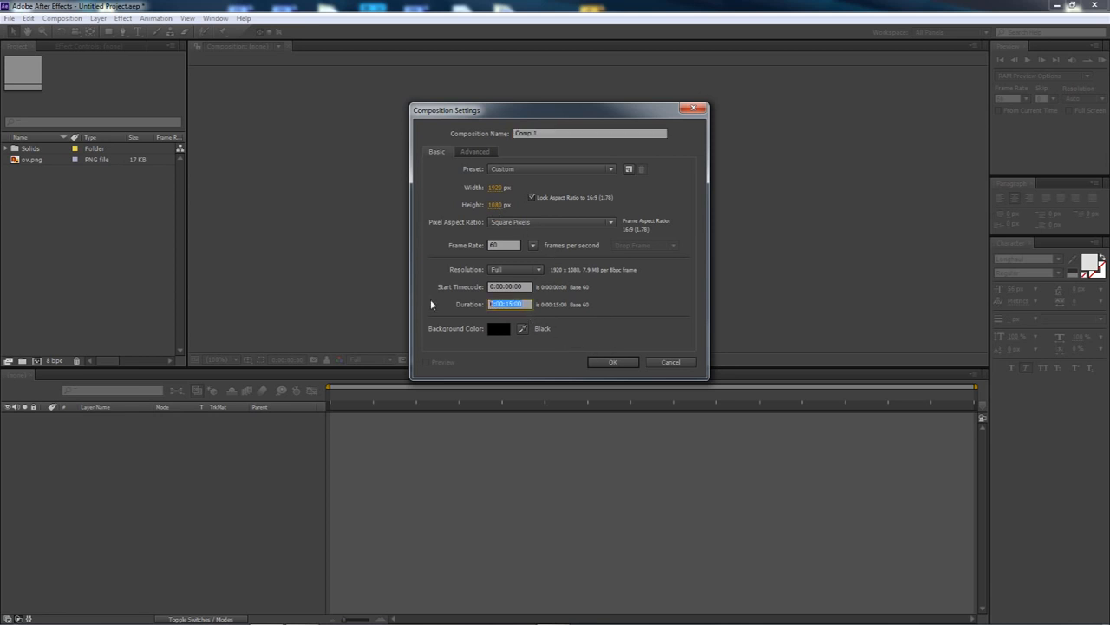
pyautogui.click(616, 363)
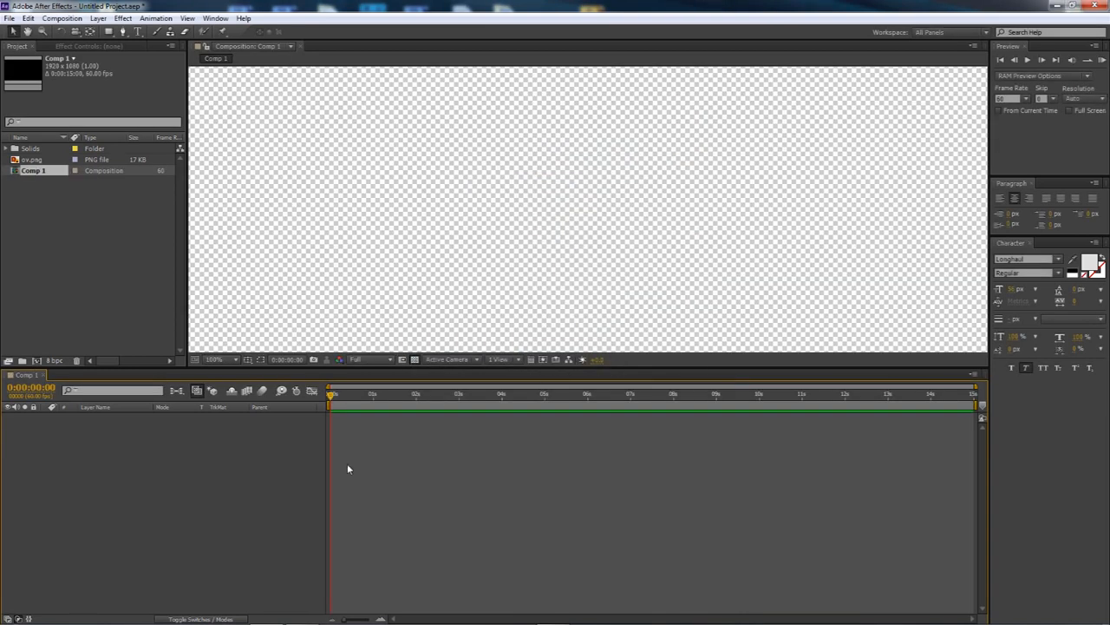
# Add ov.png to Comp 1 as a layer and leave it deselected.
pyautogui.moveTo(31, 160); pyautogui.dragTo(120, 170)
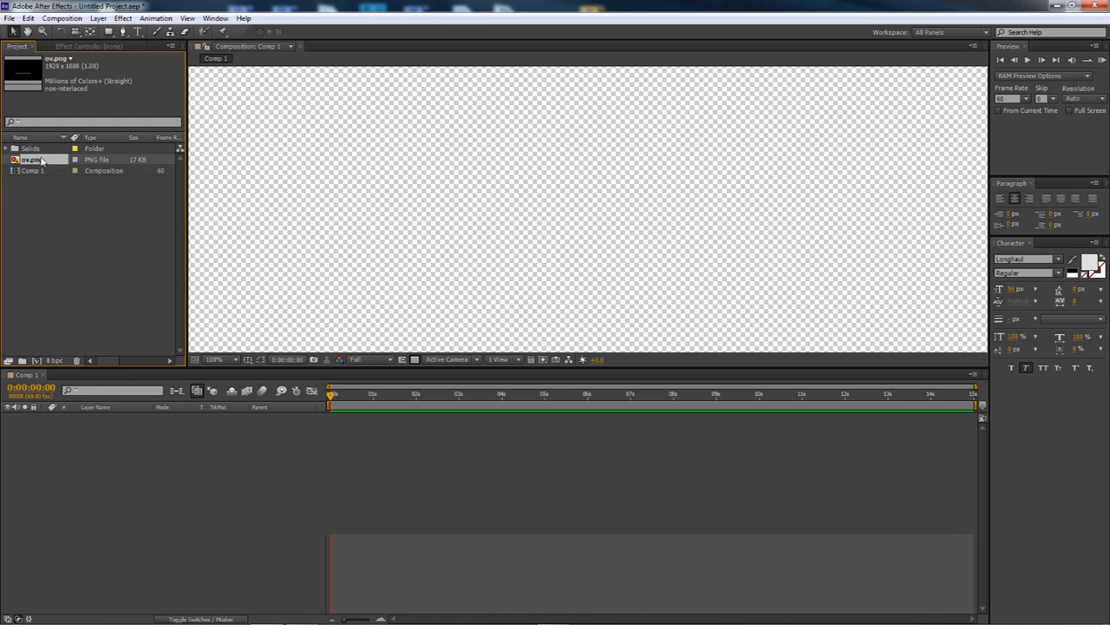
pyautogui.moveTo(41, 162); pyautogui.dragTo(102, 426)
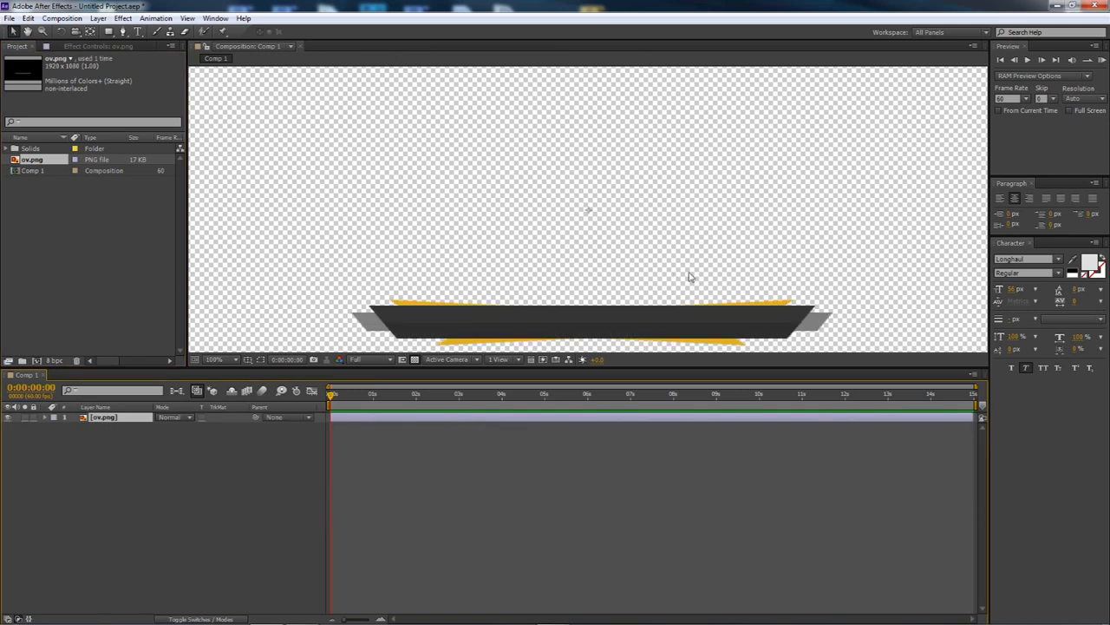
pyautogui.moveTo(573, 314); pyautogui.dragTo(581, 265)
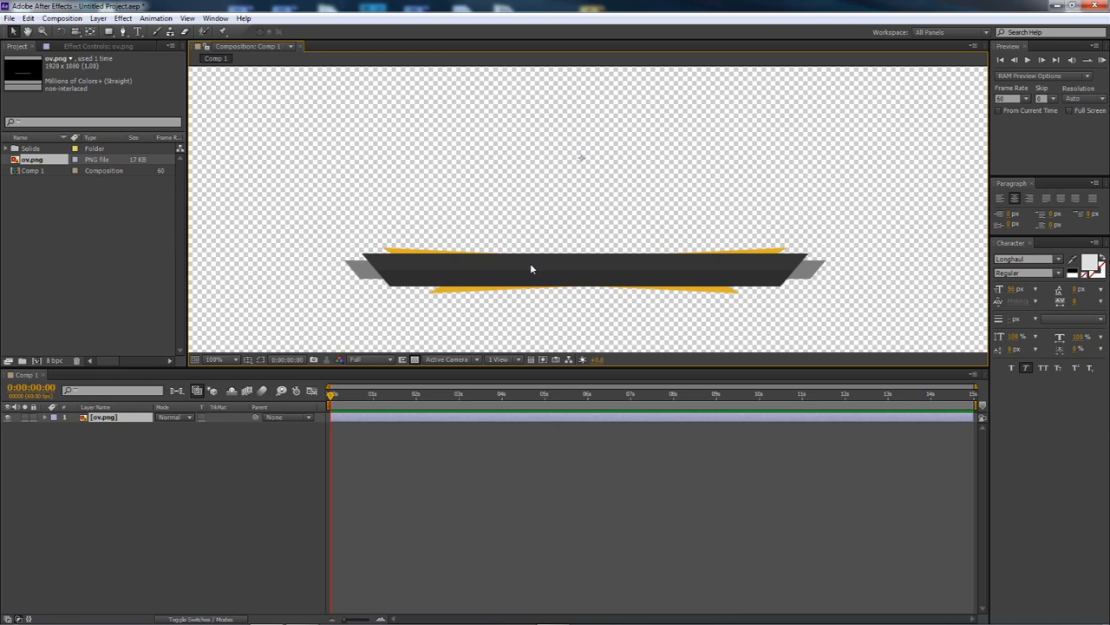
pyautogui.click(271, 462)
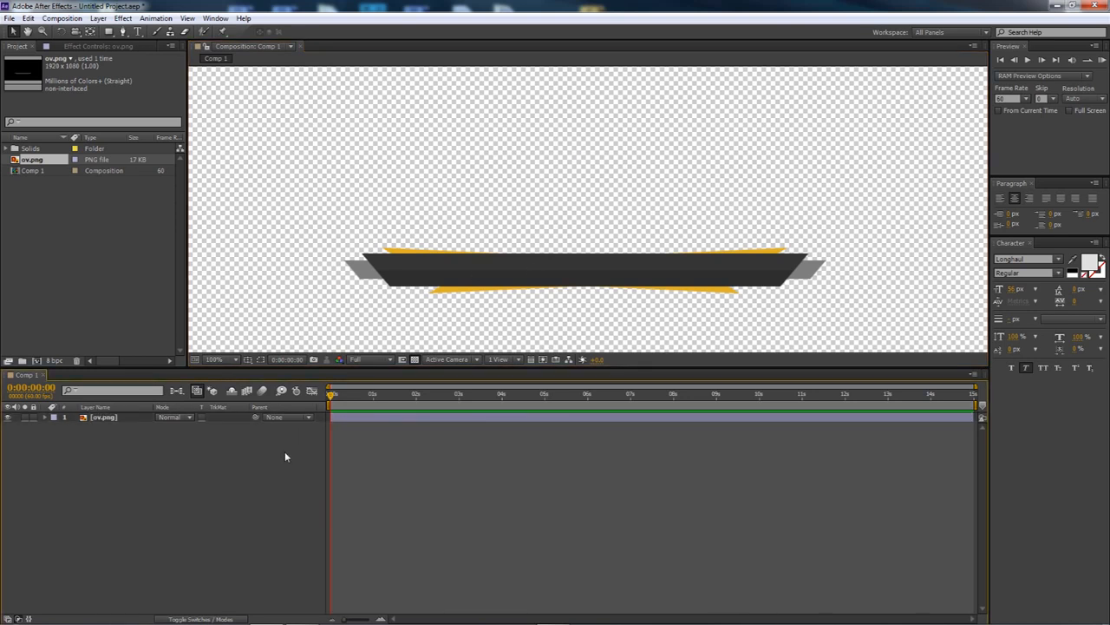
pyautogui.press('space')
pyautogui.moveTo(421, 264); pyautogui.dragTo(416, 240)
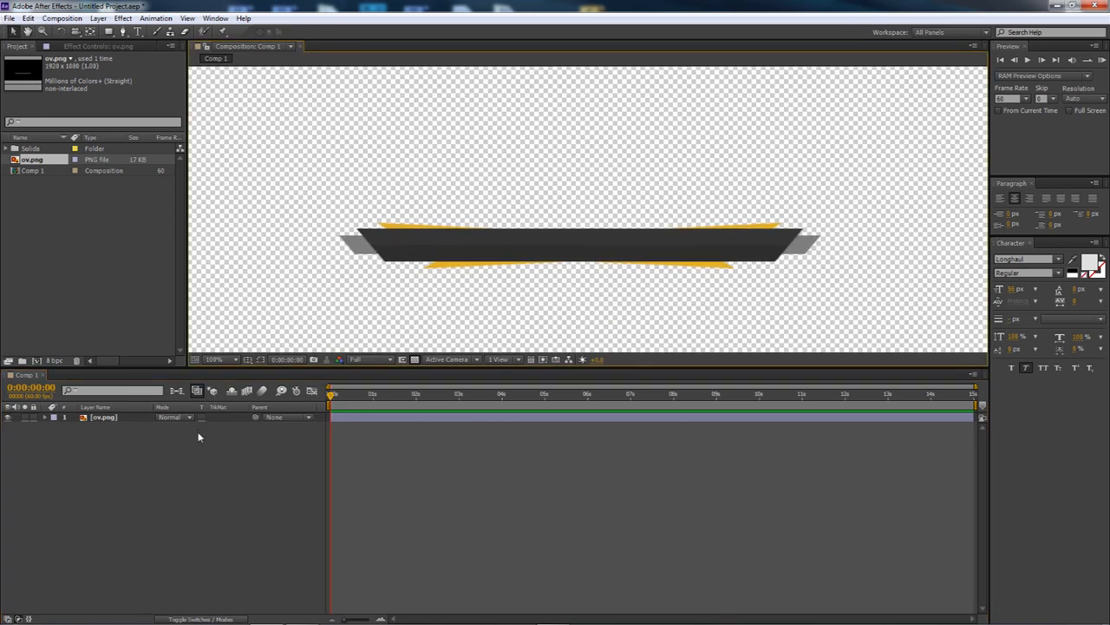
# Add an empty shape layer above the ov.png layer and choose the Pen tool.
pyautogui.rightClick(114, 432)
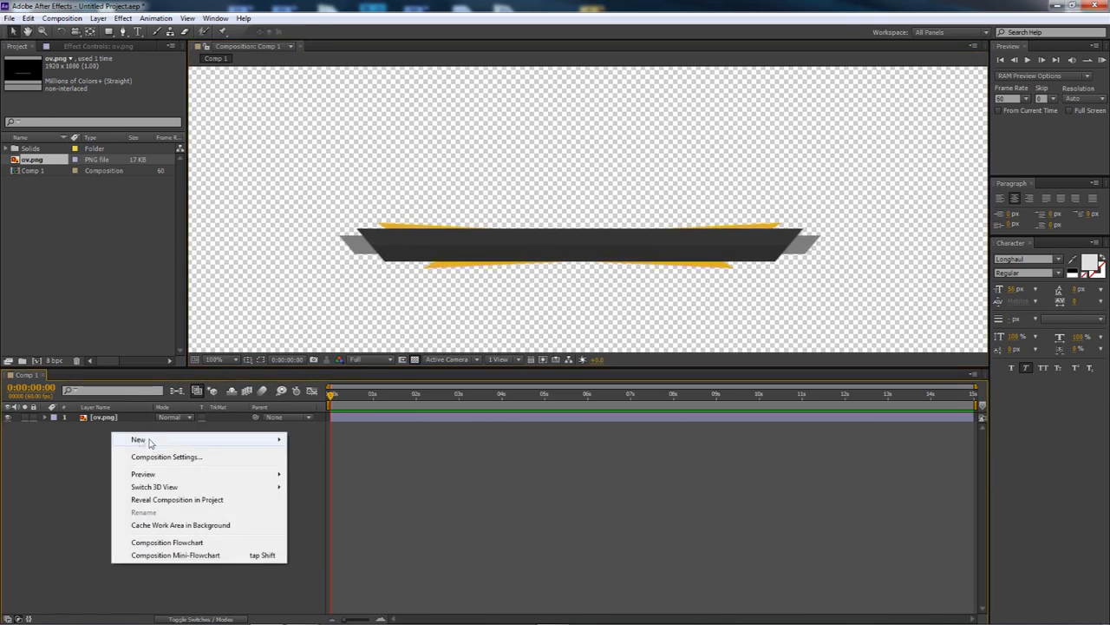
pyautogui.moveTo(160, 439)
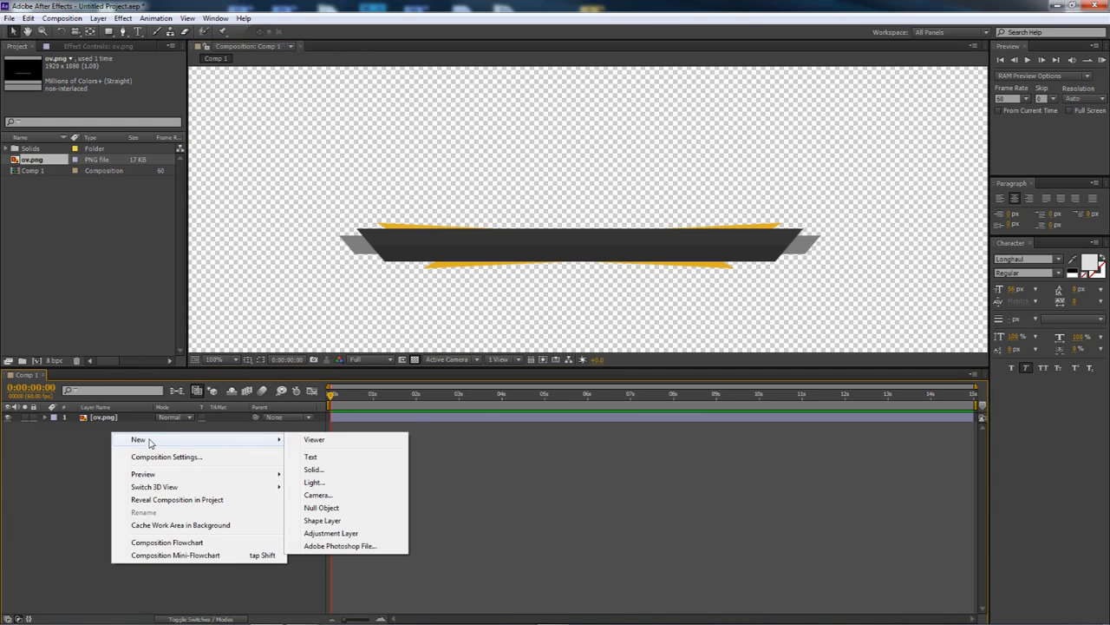
pyautogui.click(329, 520)
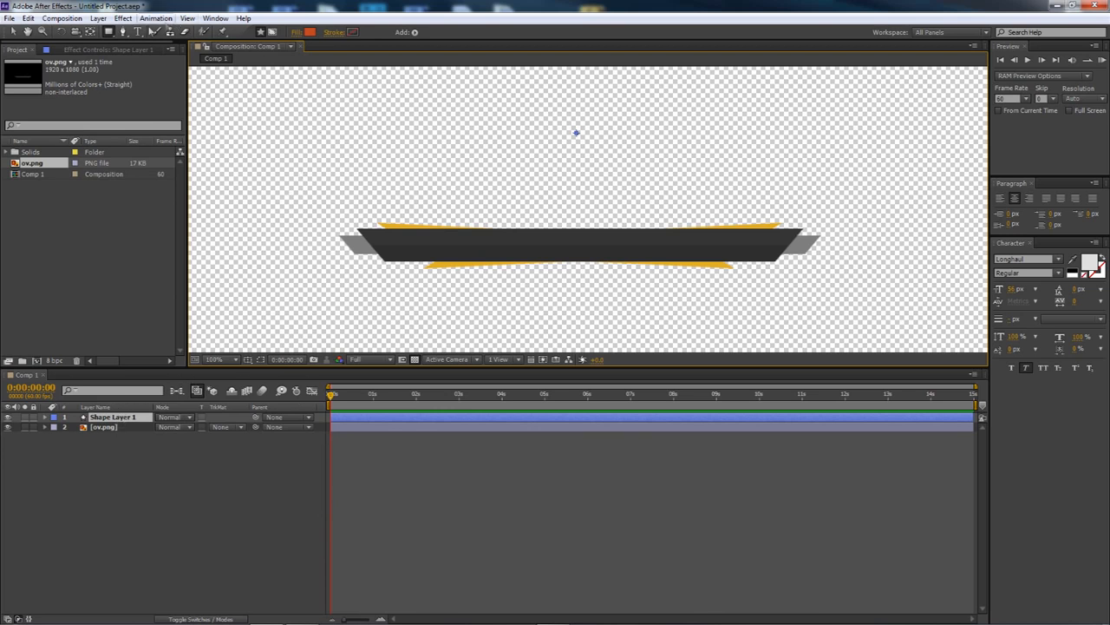
pyautogui.click(123, 32)
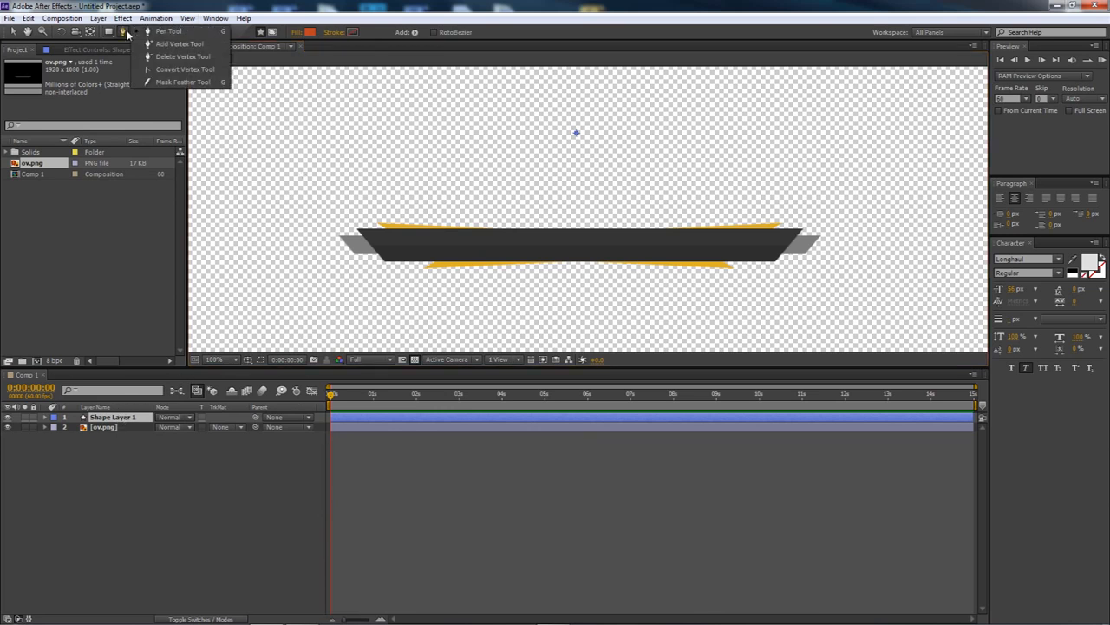
pyautogui.click(148, 33)
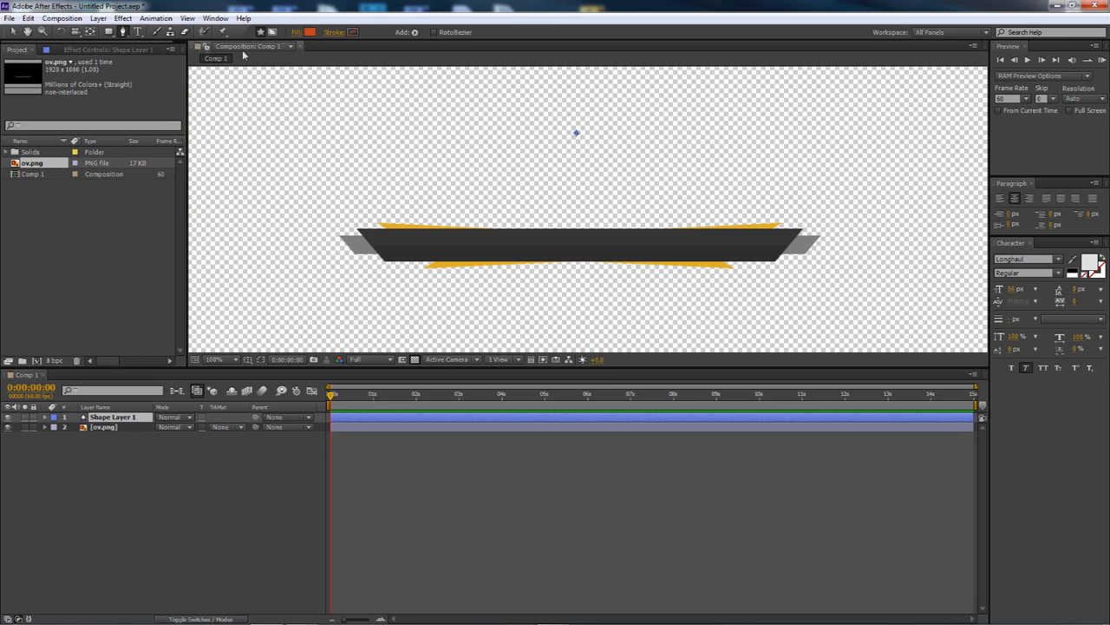
pyautogui.click(15, 33)
pyautogui.press('g')
pyautogui.press('v')
pyautogui.click(123, 34)
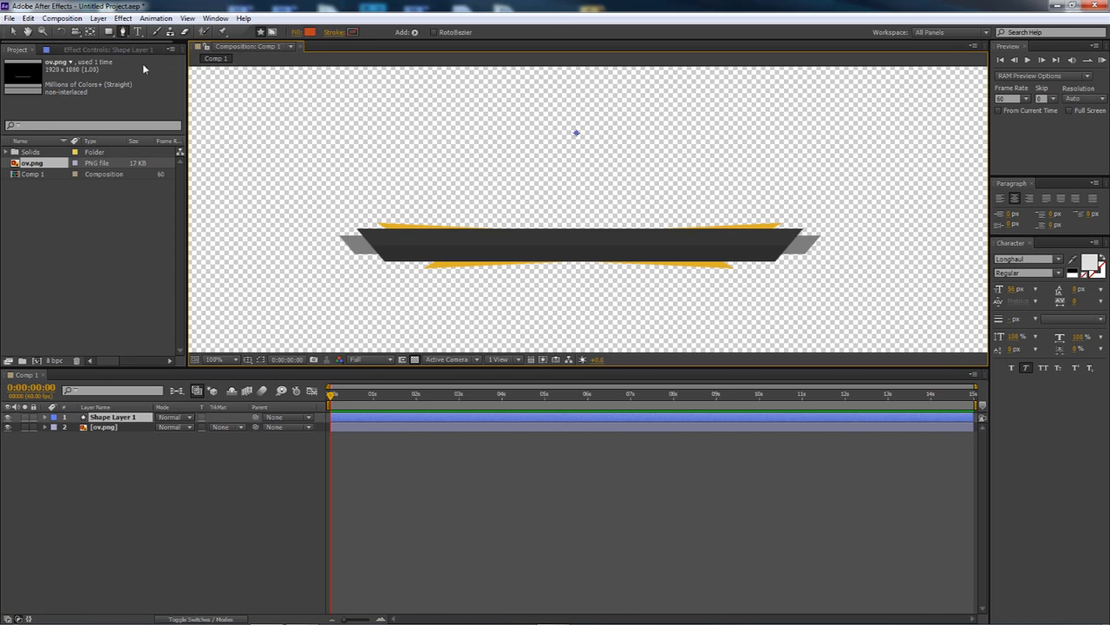
pyautogui.click(124, 33)
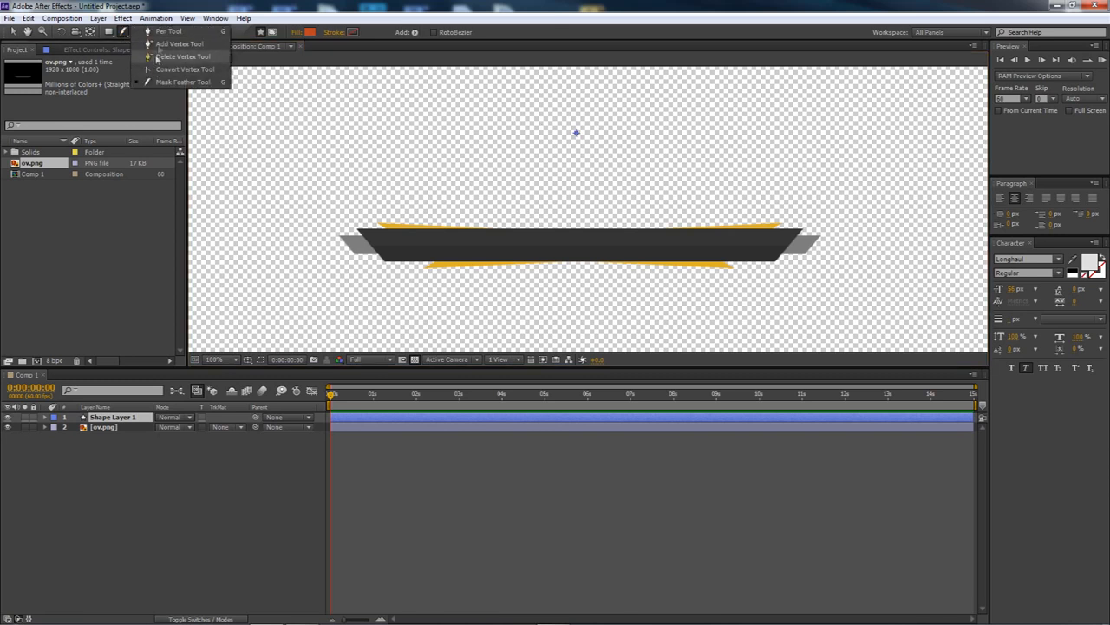
pyautogui.click(159, 39)
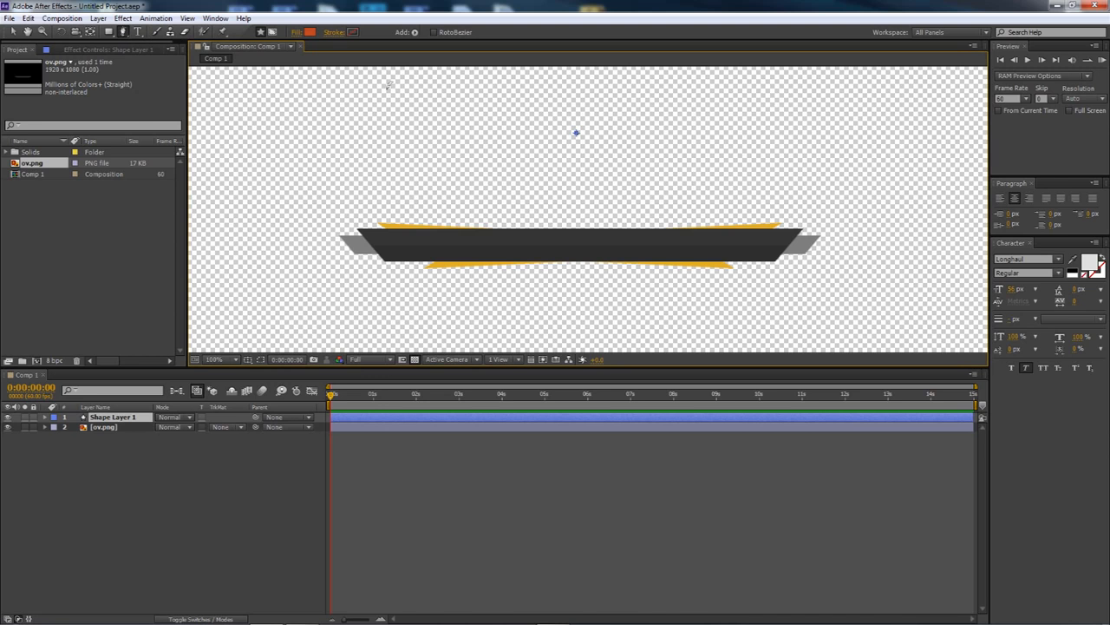
pyautogui.click(123, 33)
pyautogui.click(161, 33)
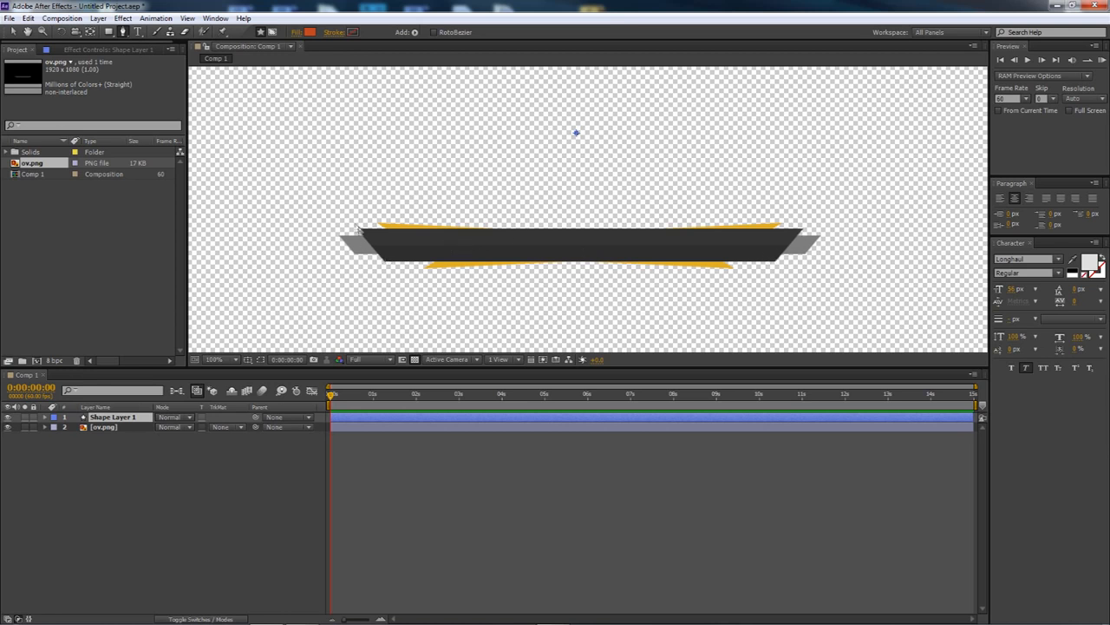
# Start a path on the shape layer with vertices at the upper-left and lower-left corners of the dark banner bar.
pyautogui.scroll(6, 358, 230)
pyautogui.press('g')
pyautogui.scroll(1, 382, 147)
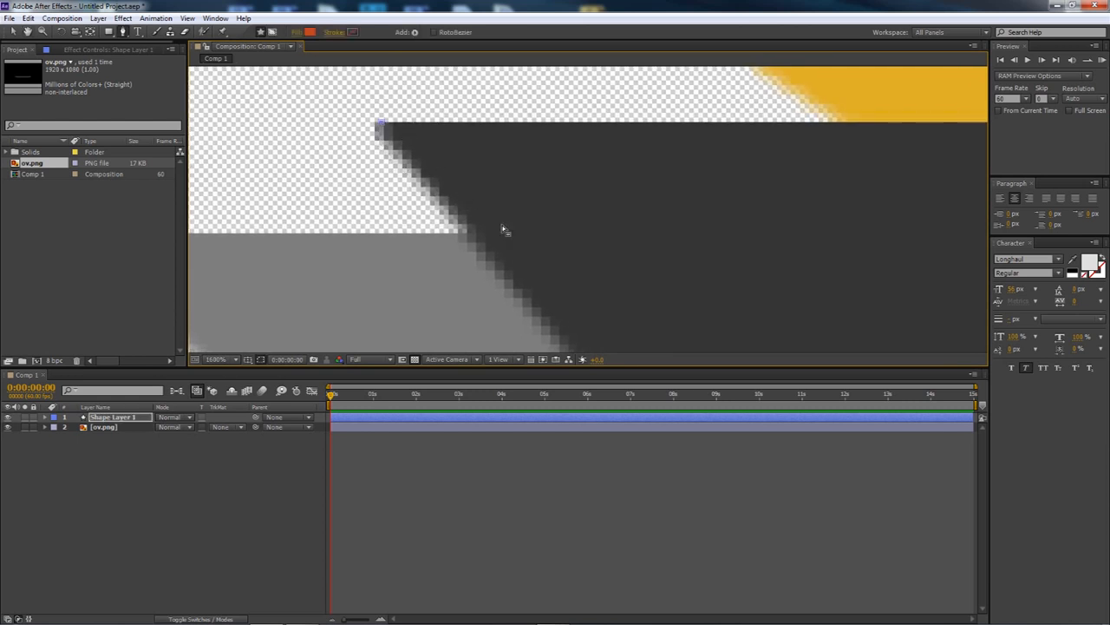
pyautogui.scroll(-4, 503, 230)
pyautogui.click(542, 231)
# Continue the path with straight segments to the dark bar's lower-right and upper-right corners.
pyautogui.moveTo(720, 205); pyautogui.dragTo(308, 219)
pyautogui.moveTo(699, 239); pyautogui.dragTo(380, 222)
pyautogui.moveTo(907, 242); pyautogui.dragTo(387, 246)
pyautogui.moveTo(769, 241); pyautogui.dragTo(486, 246)
pyautogui.click(660, 244)
pyautogui.click(773, 113)
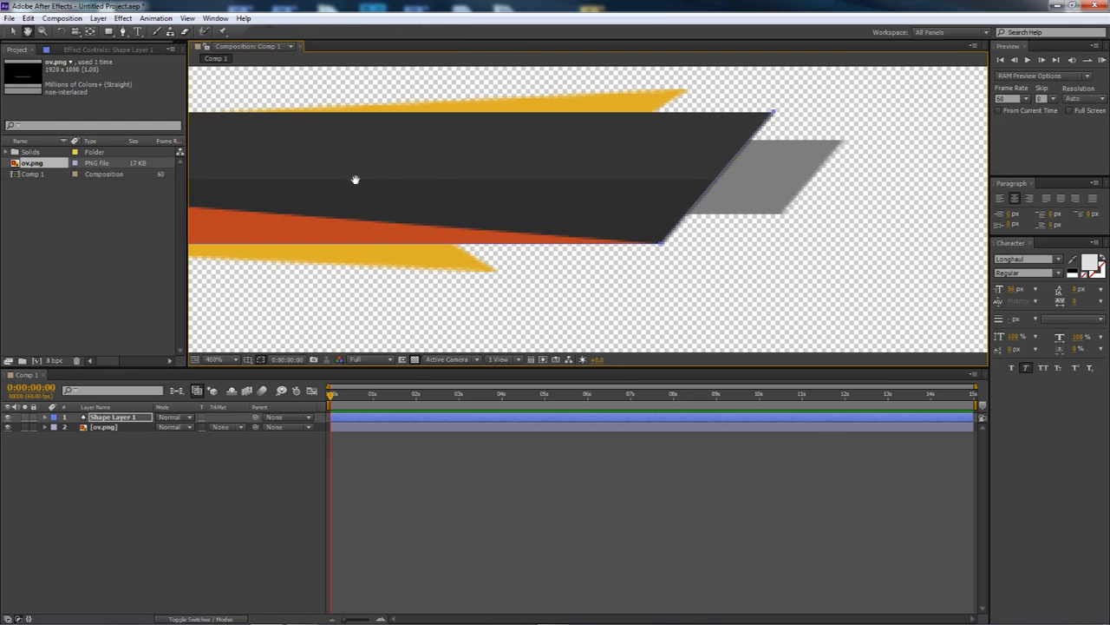
pyautogui.hotkey('ctrl', 'z')
pyautogui.hotkey('ctrl', 'z')
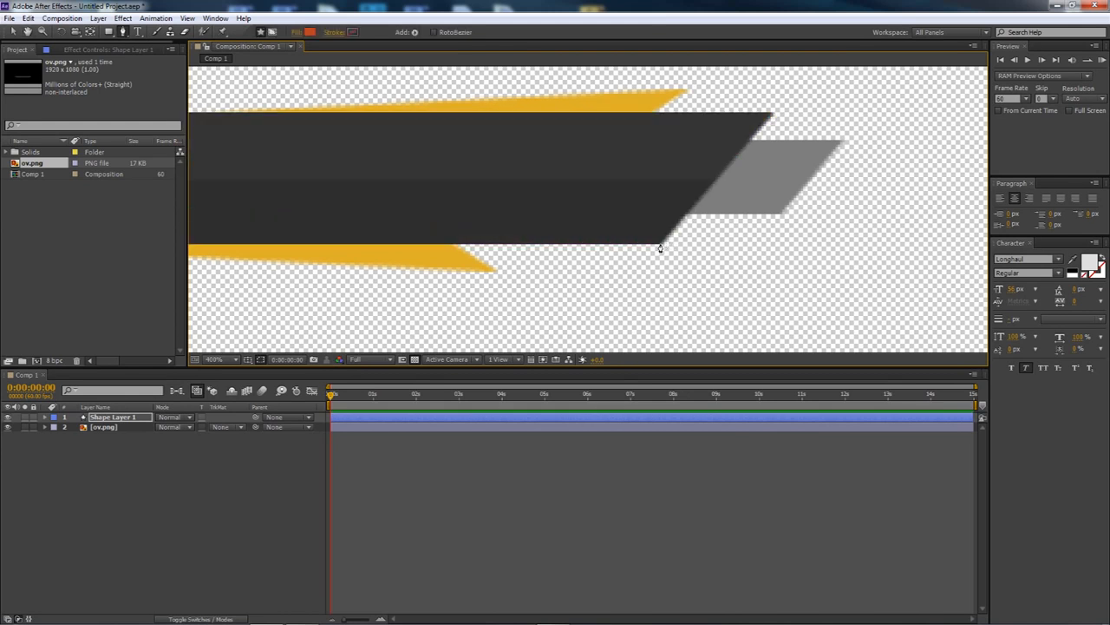
pyautogui.click(660, 245)
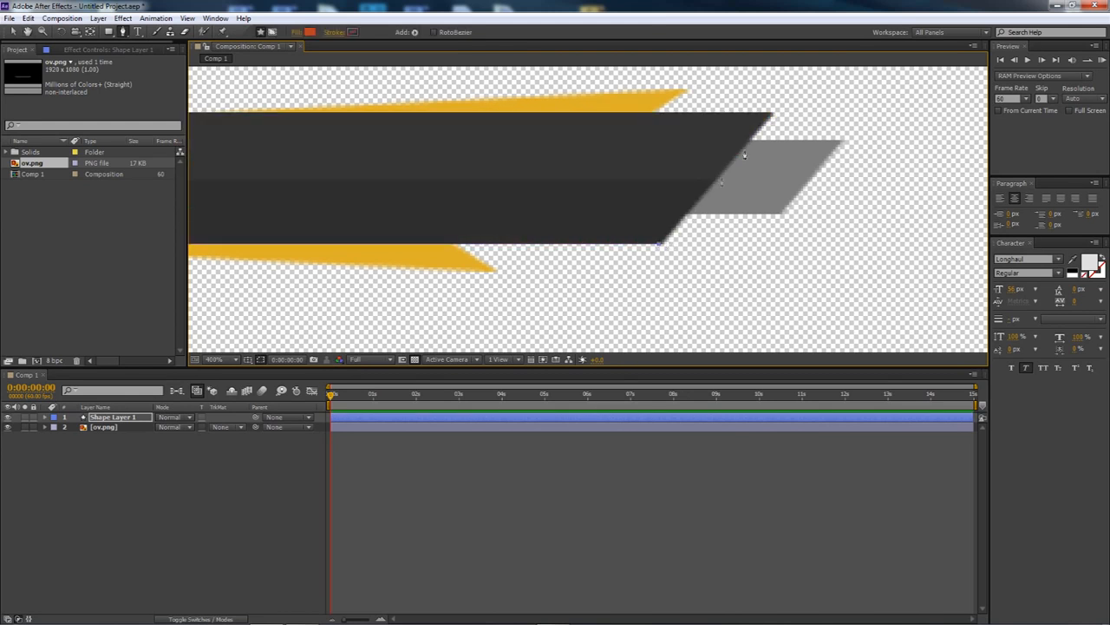
pyautogui.click(772, 113)
# Close the path on its starting vertex so the shape covers the dark bar, and check its edges.
pyautogui.scroll(-5, 710, 140)
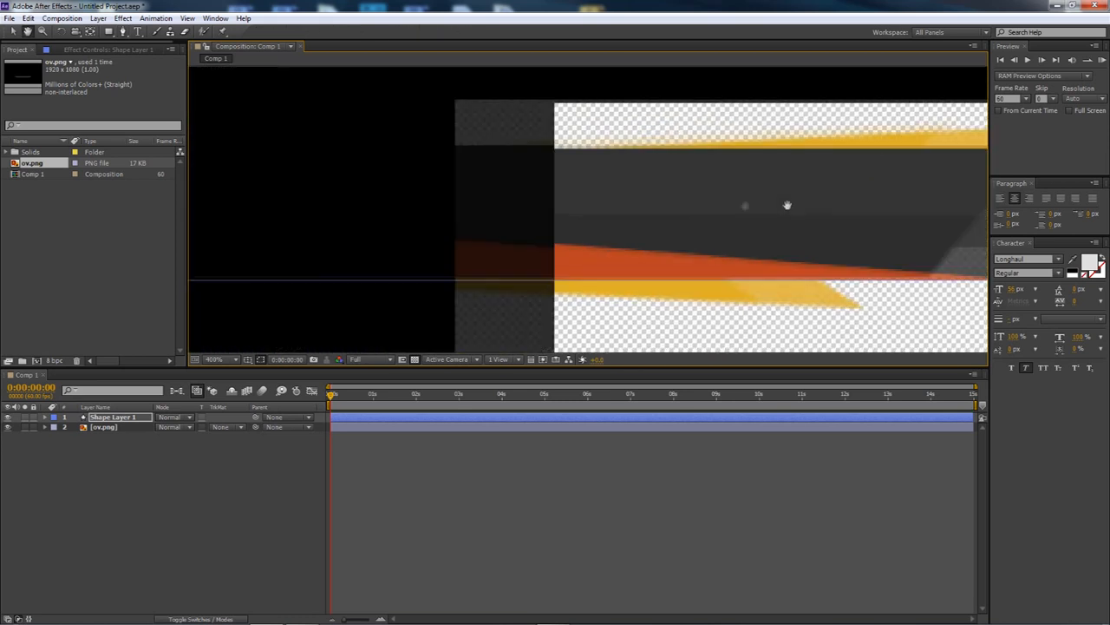
pyautogui.press('g')
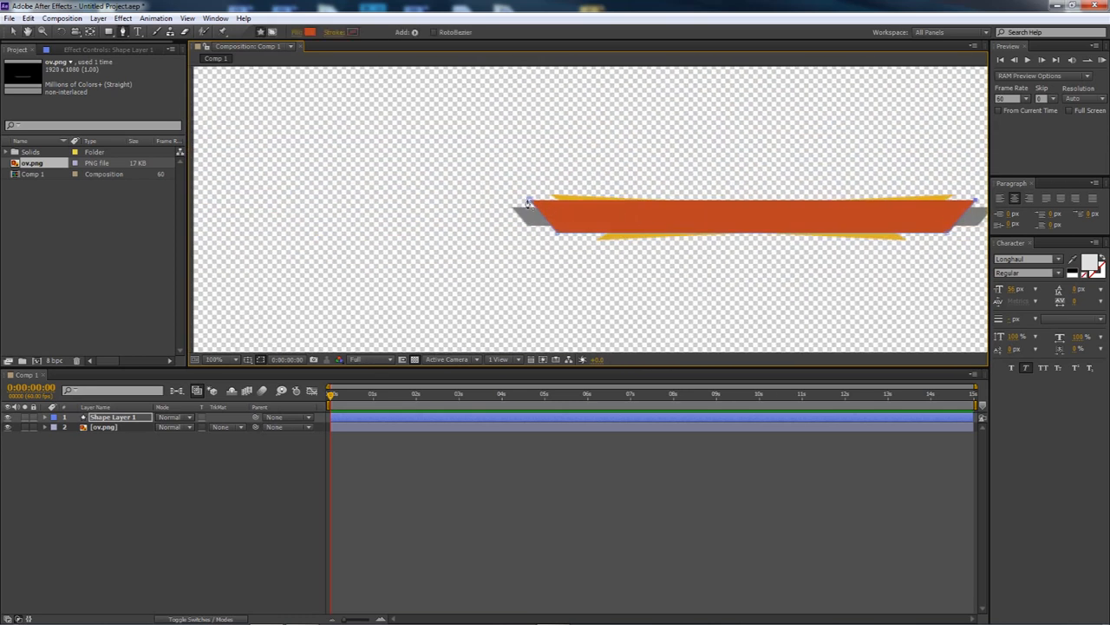
pyautogui.click(530, 202)
pyautogui.moveTo(690, 231); pyautogui.dragTo(417, 207)
pyautogui.scroll(3, 676, 182)
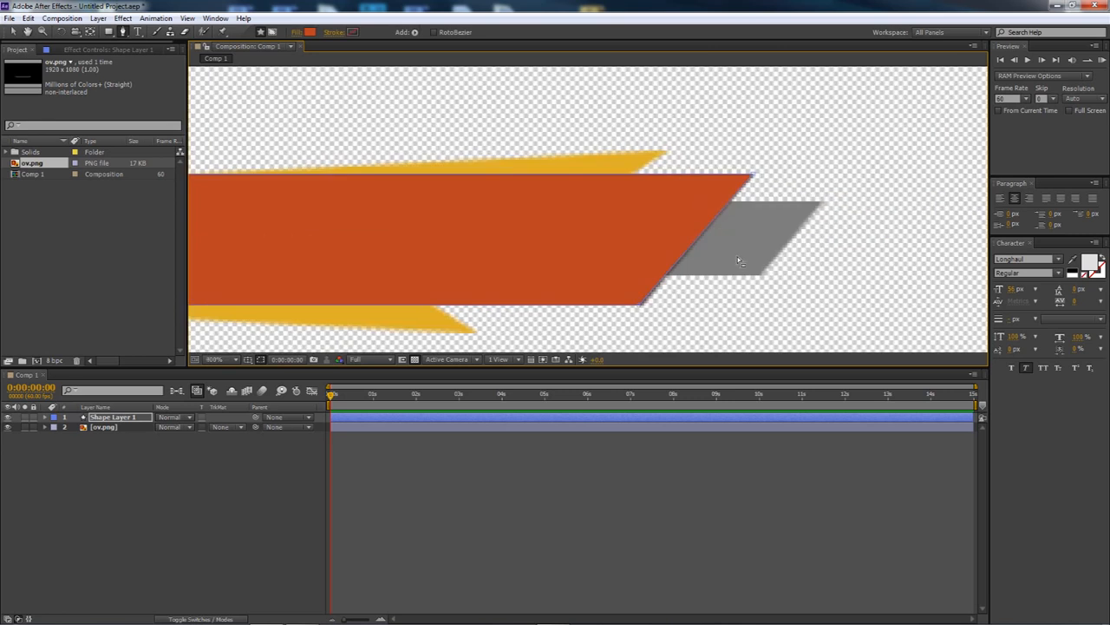
pyautogui.scroll(-6, 687, 300)
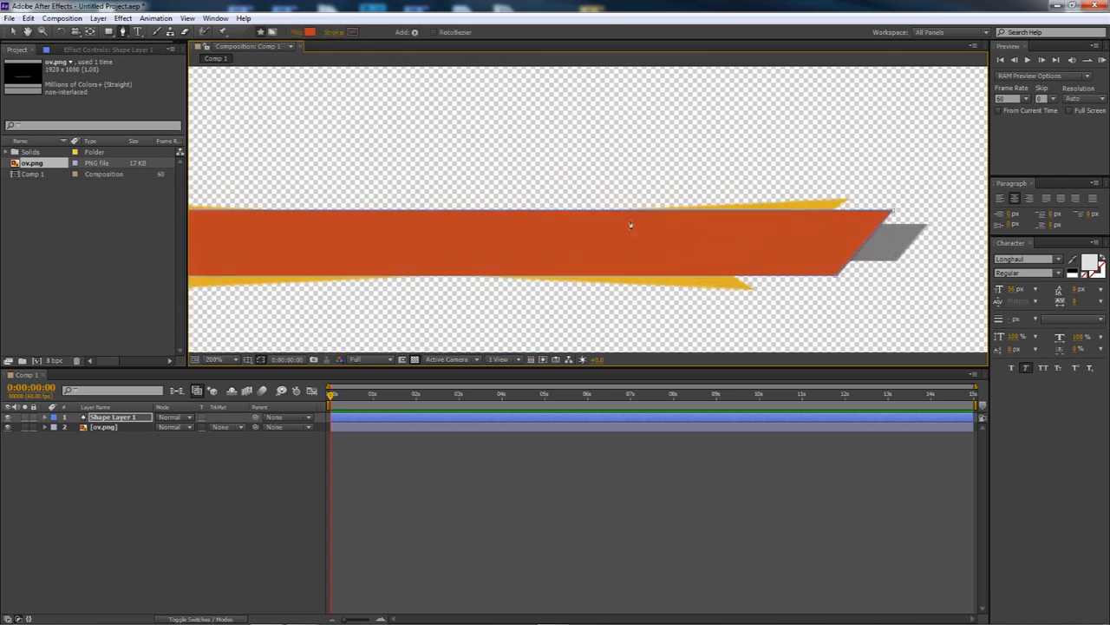
pyautogui.scroll(-2, 512, 213)
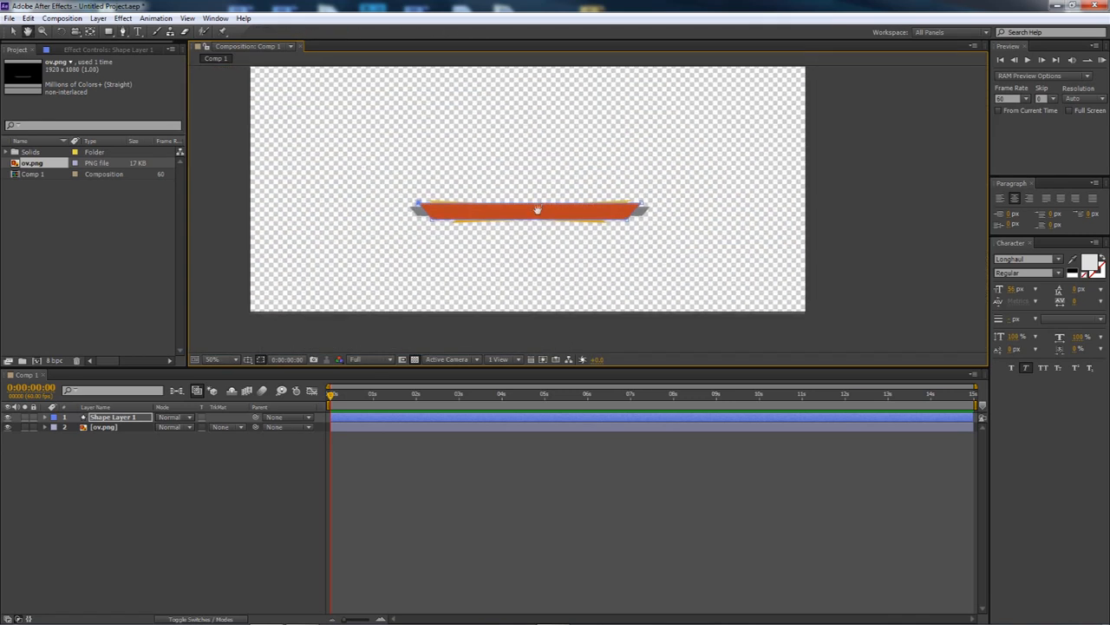
pyautogui.press('g')
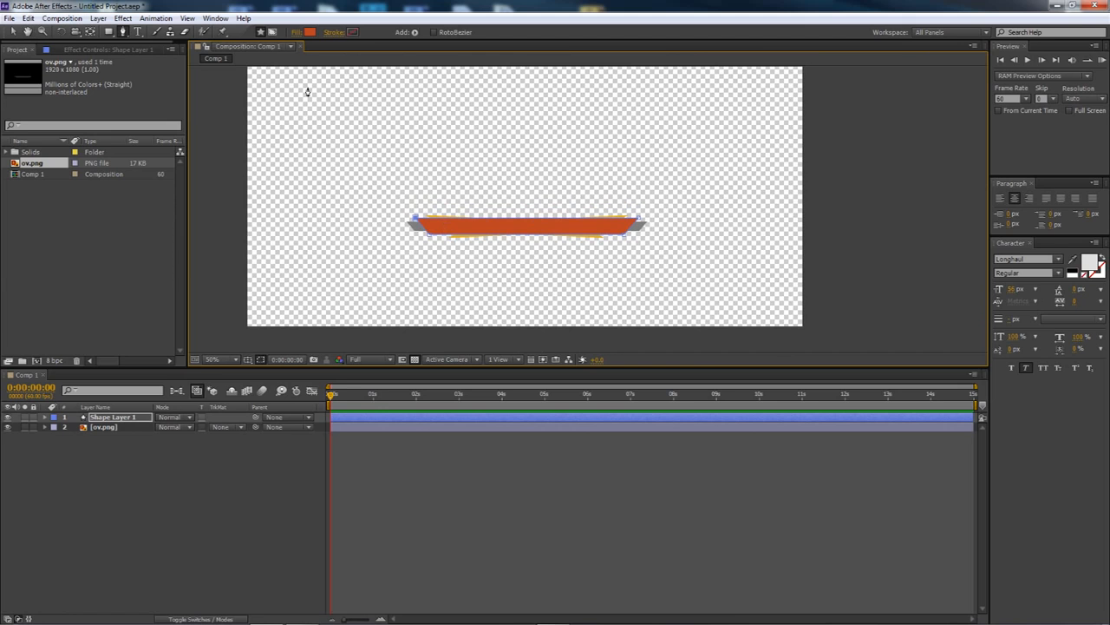
# Set the traced bar's fill colour to dark grey 1A1A1A and hide the ov.png layer.
pyautogui.click(311, 33)
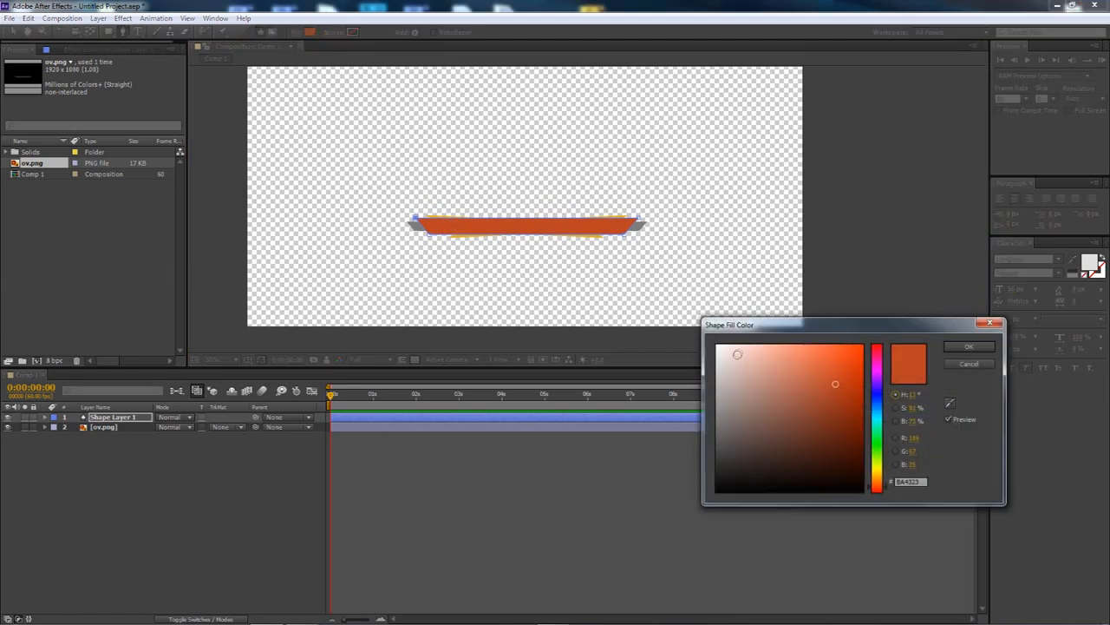
pyautogui.moveTo(742, 422)
pyautogui.mouseDown()
pyautogui.moveTo(721, 422)
pyautogui.moveTo(674, 454)
pyautogui.moveTo(668, 476)
pyautogui.mouseUp()
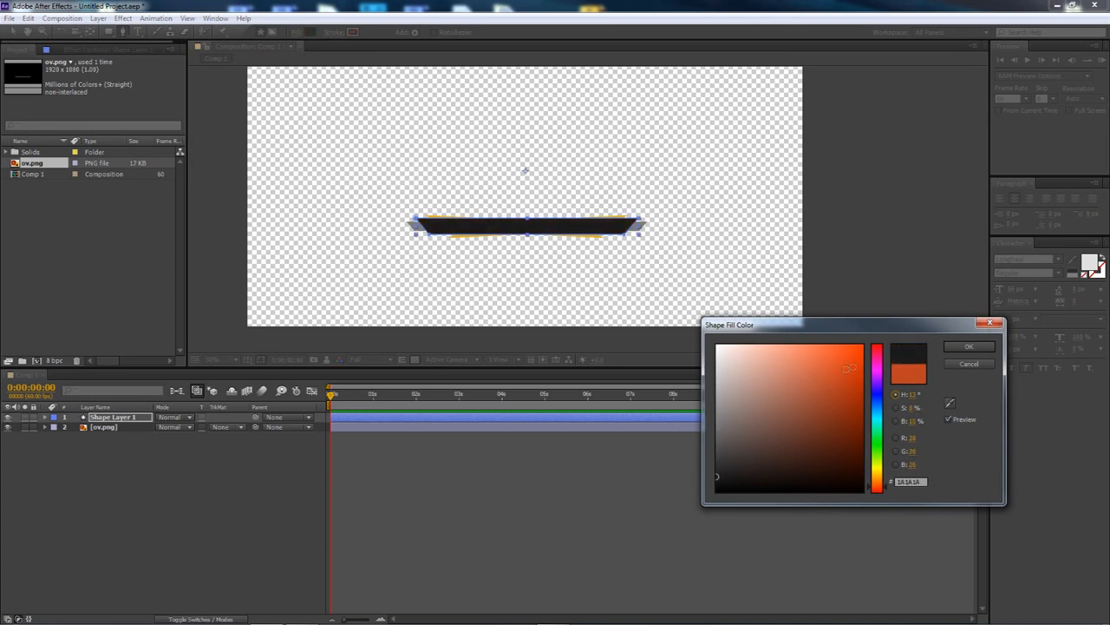
pyautogui.click(981, 348)
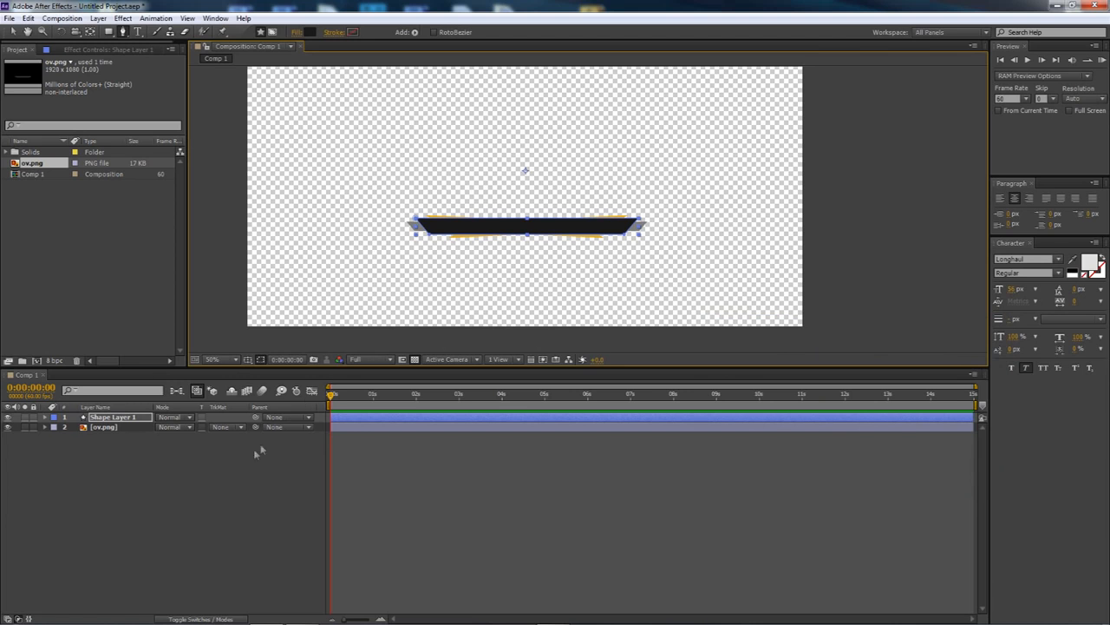
pyautogui.click(243, 458)
pyautogui.click(7, 427)
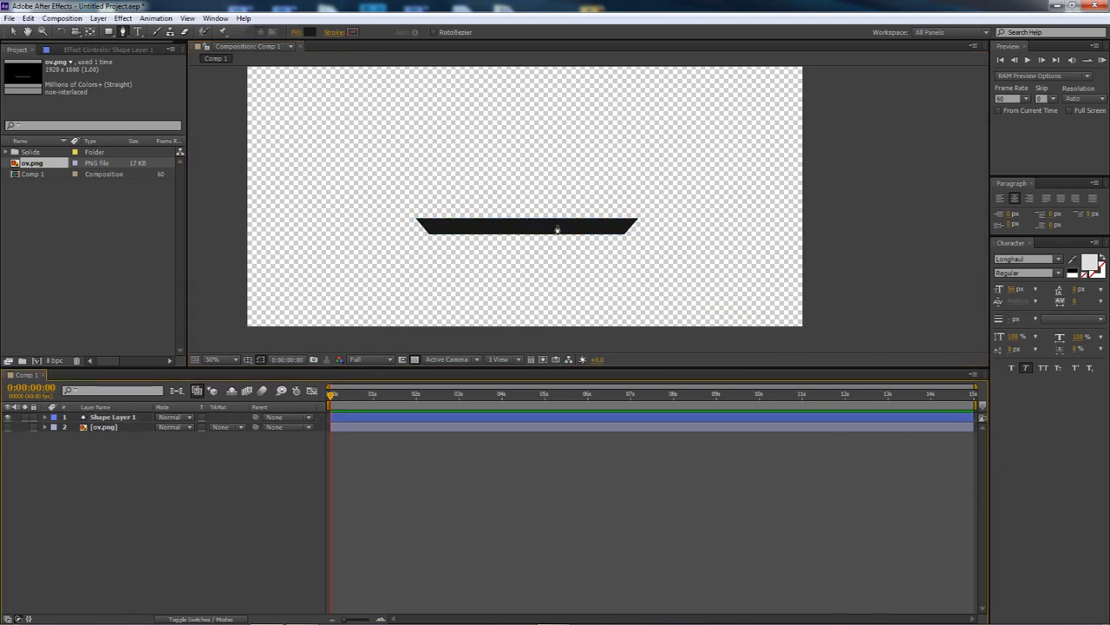
# Select the traced bar on Shape Layer 1 and review its fill colour settings.
pyautogui.press('v')
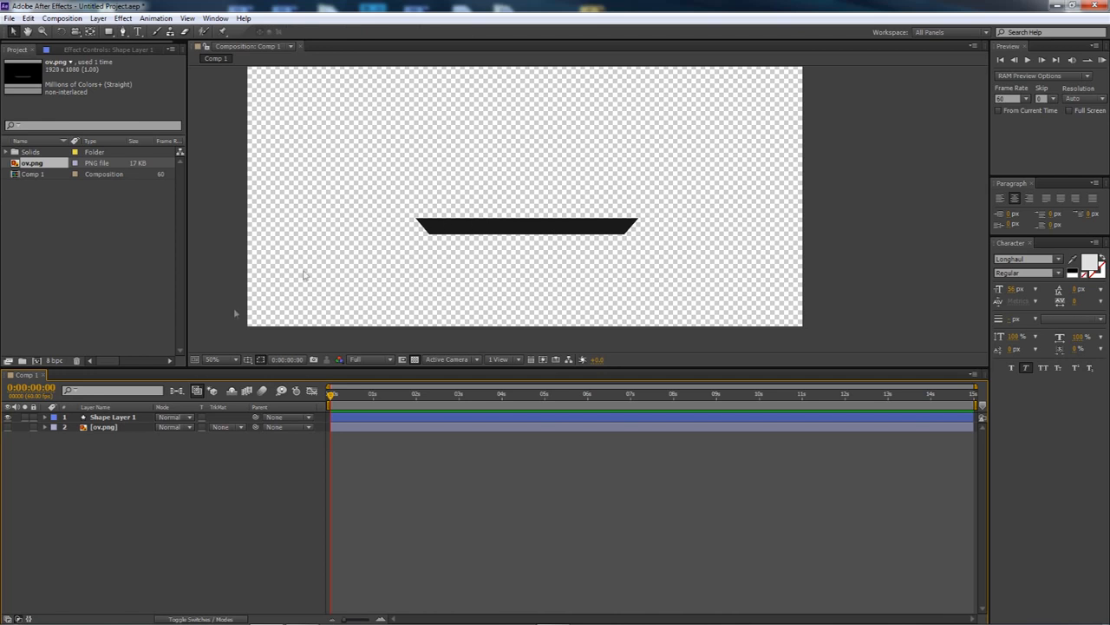
pyautogui.click(117, 419)
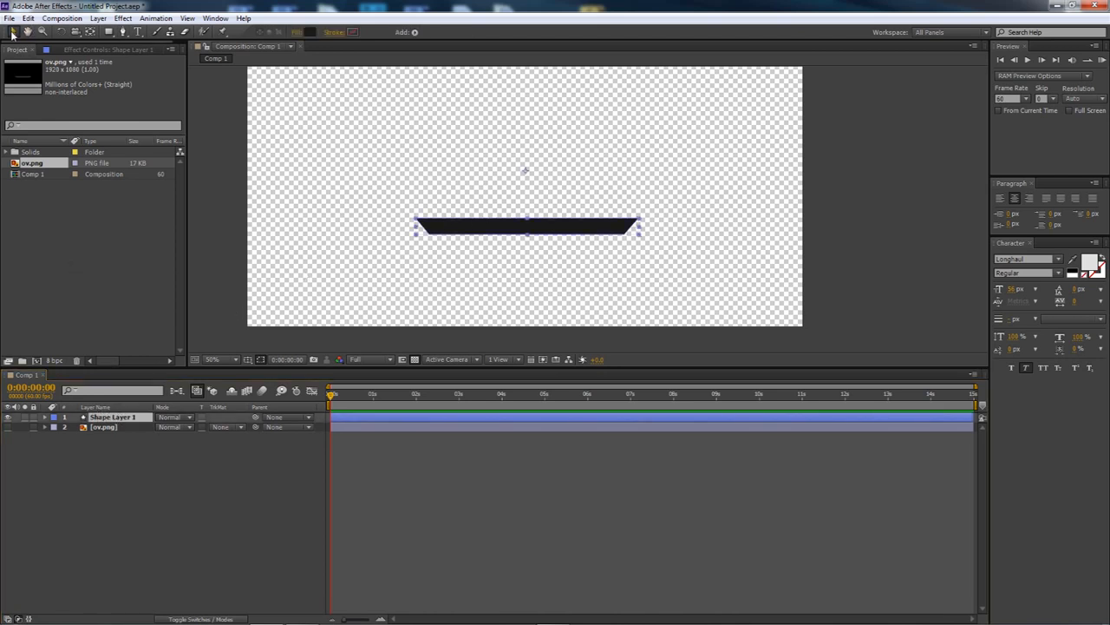
pyautogui.click(491, 230)
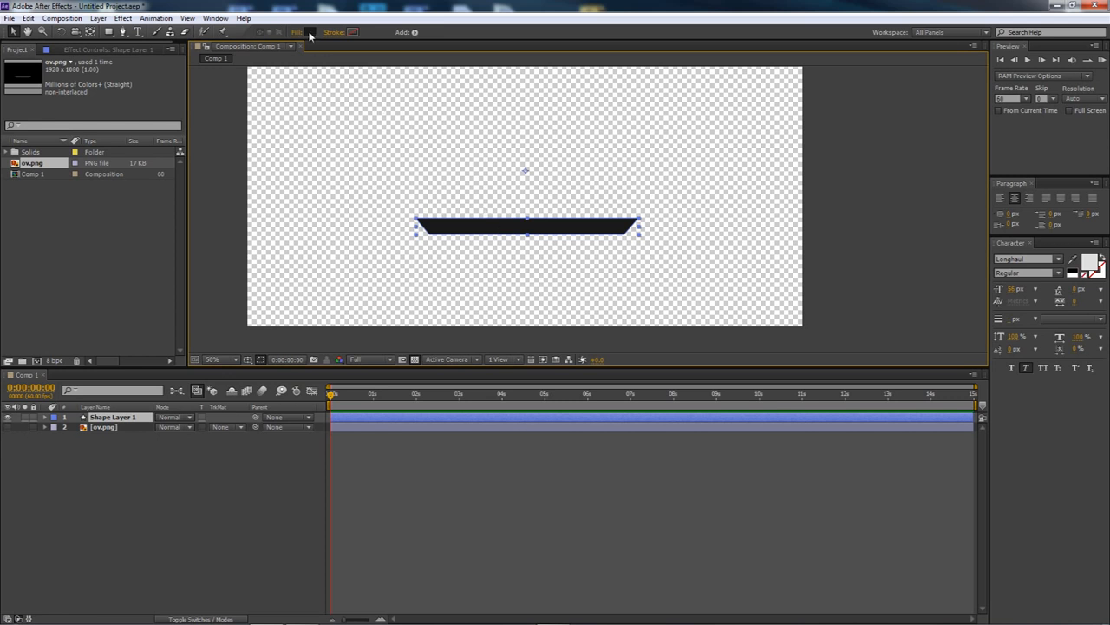
pyautogui.click(310, 33)
pyautogui.moveTo(776, 322); pyautogui.dragTo(583, 199)
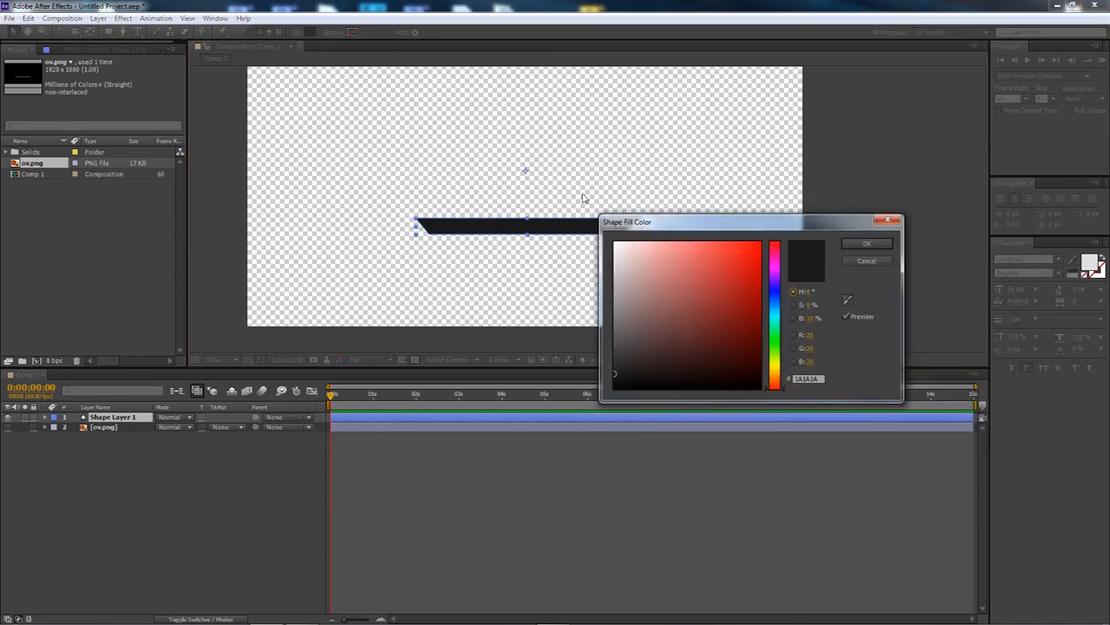
pyautogui.click(827, 273)
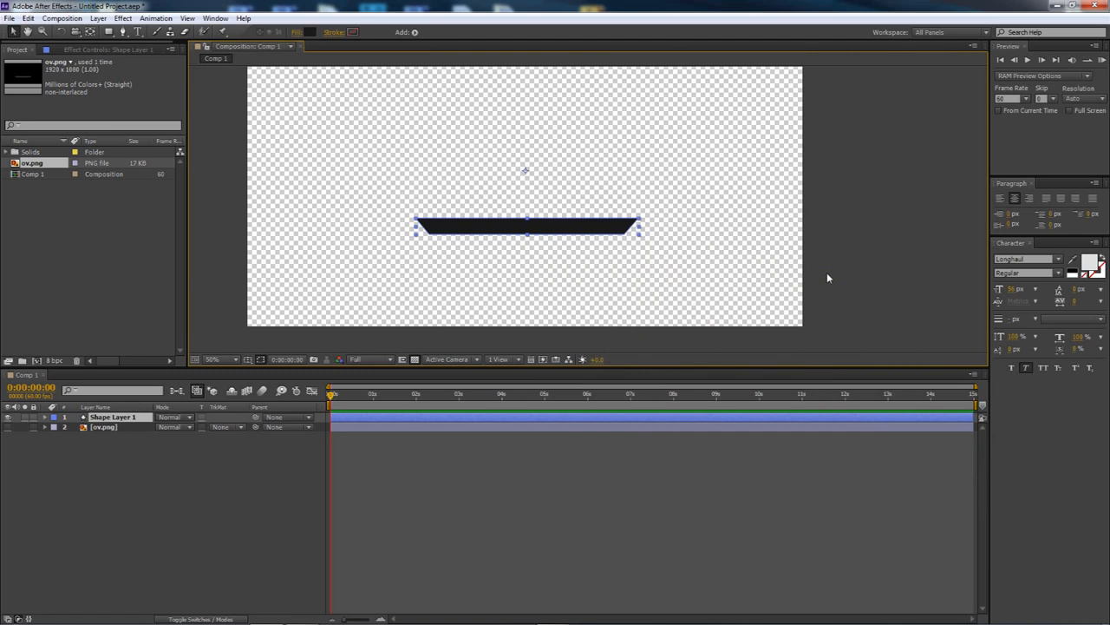
# Add a comp-sized black solid, place it at the bottom of the layer stack and lock it.
pyautogui.click(203, 457)
pyautogui.rightClick(200, 455)
pyautogui.moveTo(260, 463)
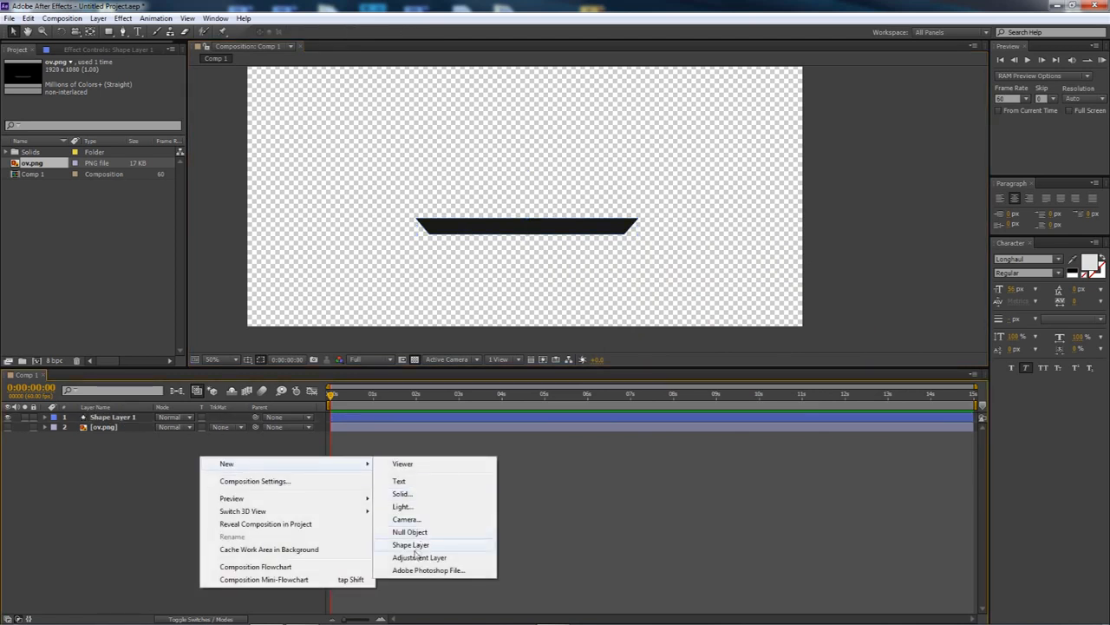
pyautogui.click(401, 494)
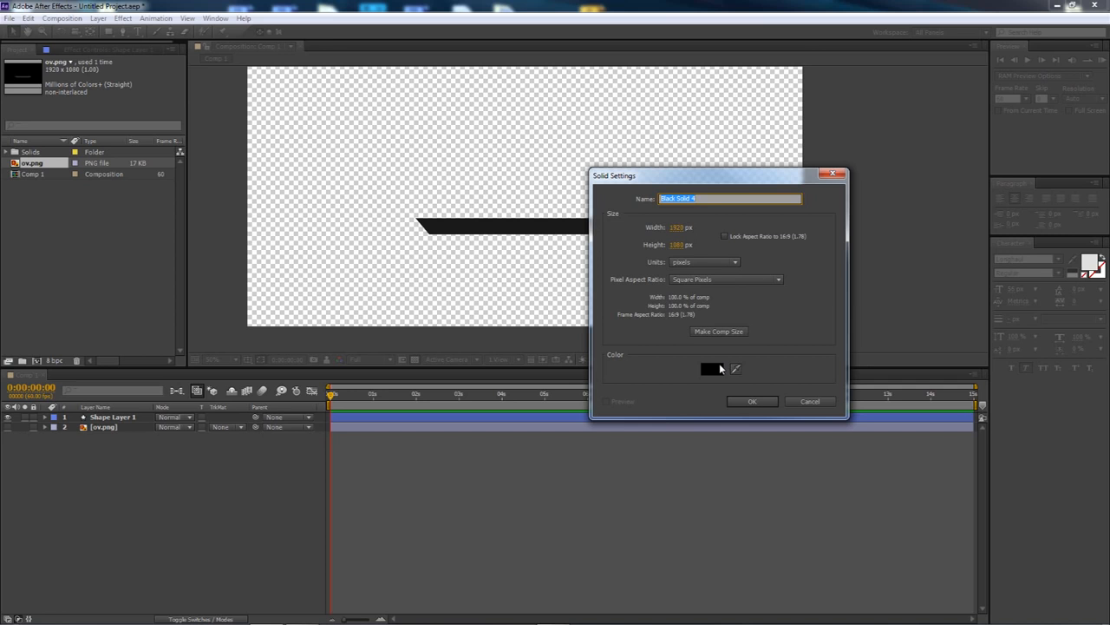
pyautogui.click(744, 402)
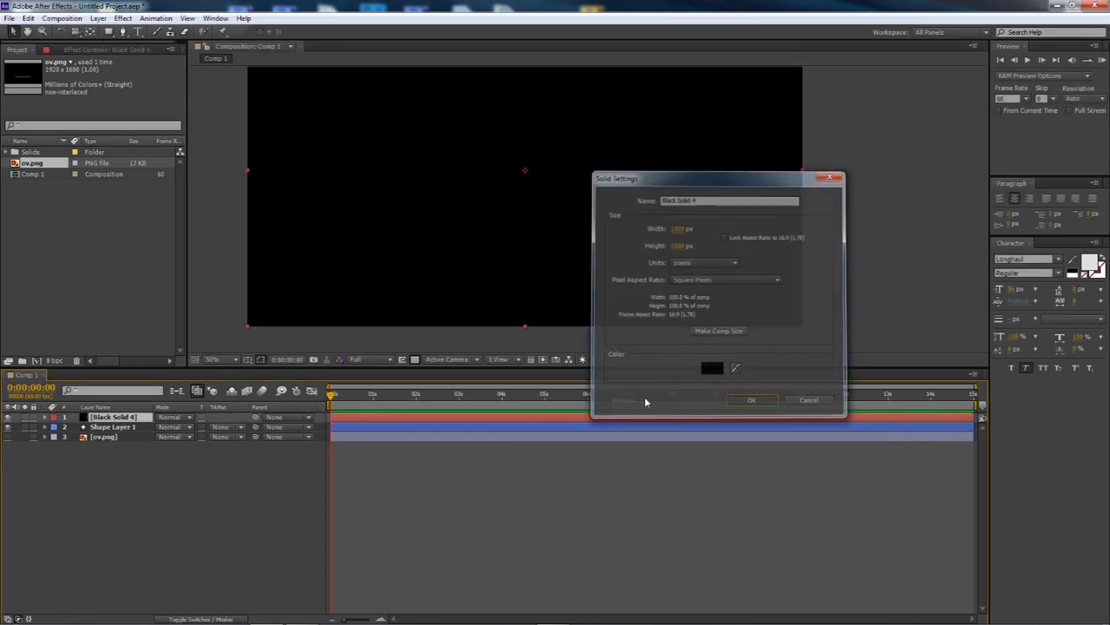
pyautogui.moveTo(139, 419); pyautogui.dragTo(121, 444)
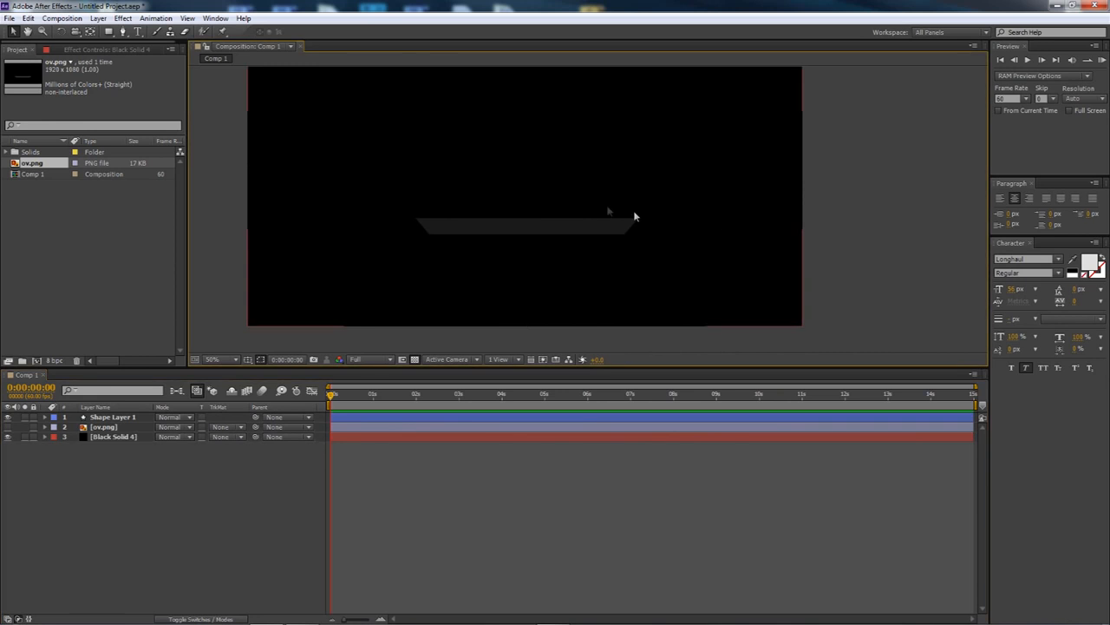
pyautogui.click(33, 437)
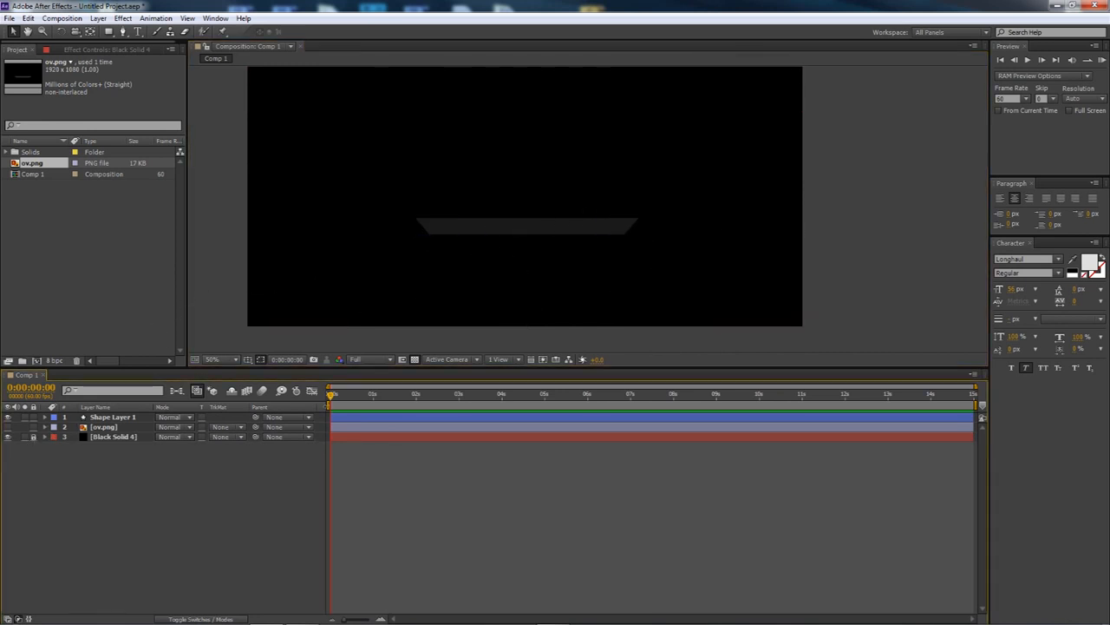
# Compare the traced bar with the original banner by switching the visibility of ov.png and Shape Layer 1.
pyautogui.scroll(2, 496, 232)
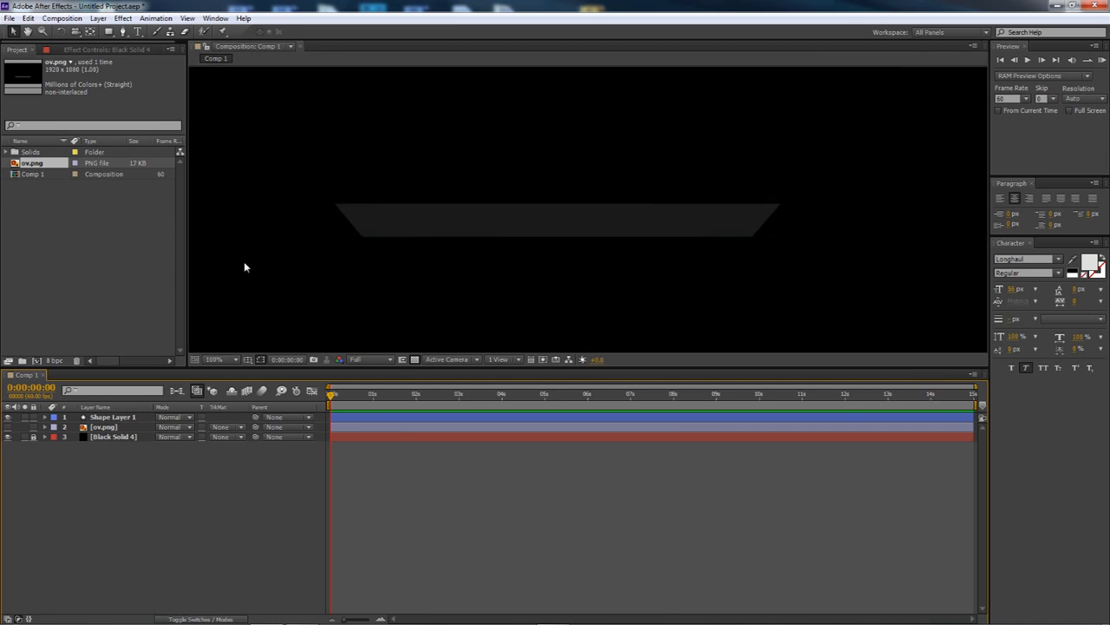
pyautogui.click(7, 427)
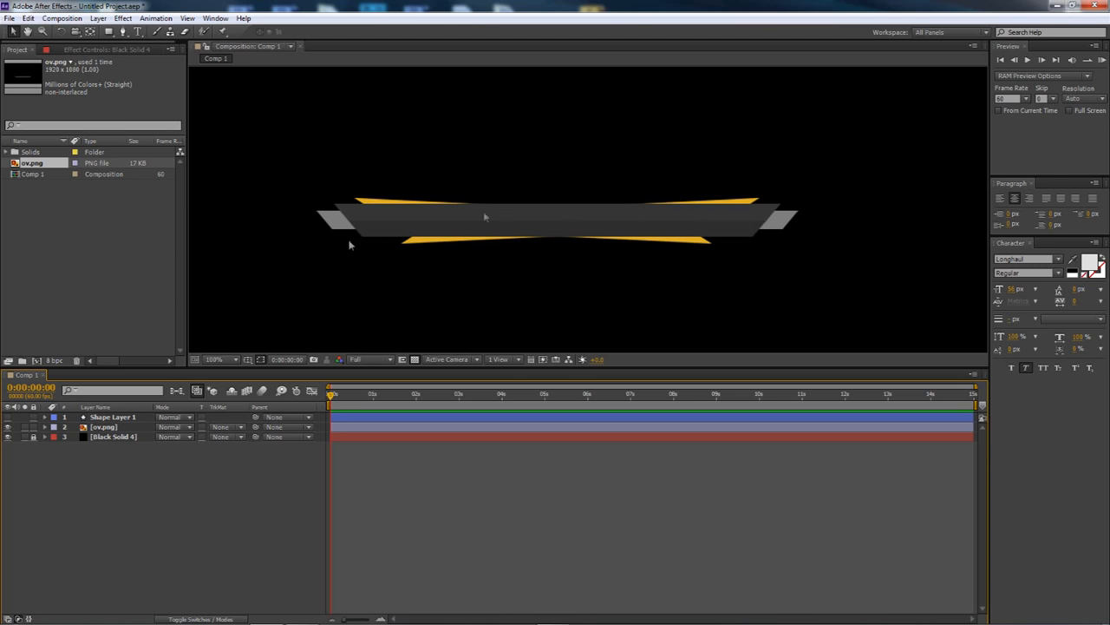
pyautogui.click(8, 427)
pyautogui.click(8, 417)
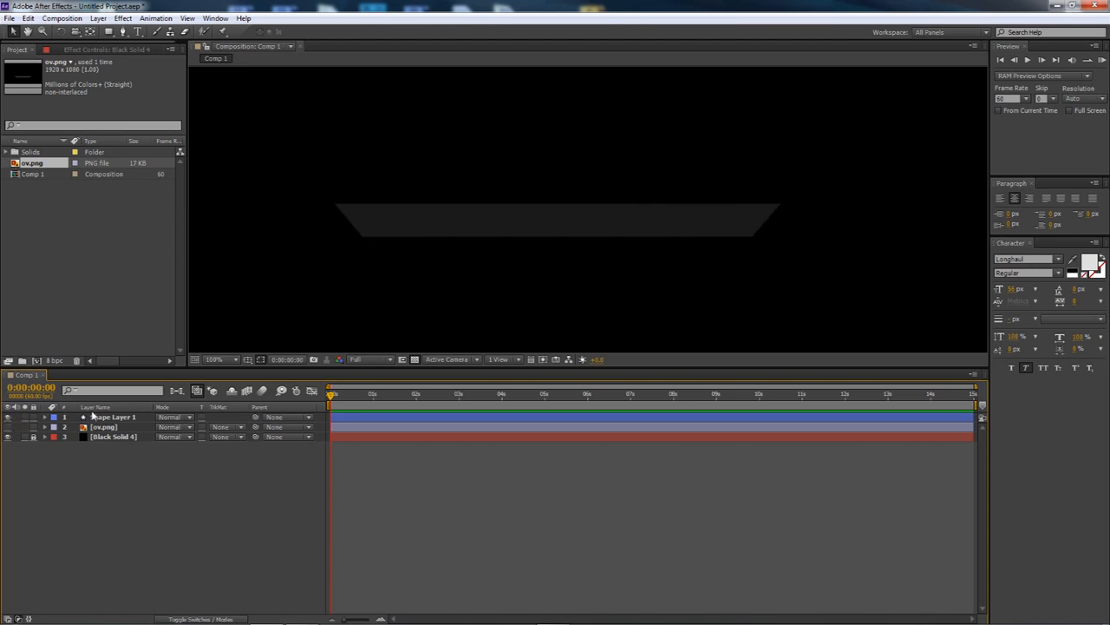
# Add a second empty shape layer above Shape Layer 1 and choose the Pen tool.
pyautogui.click(112, 417)
pyautogui.rightClick(139, 473)
pyautogui.moveTo(141, 475)
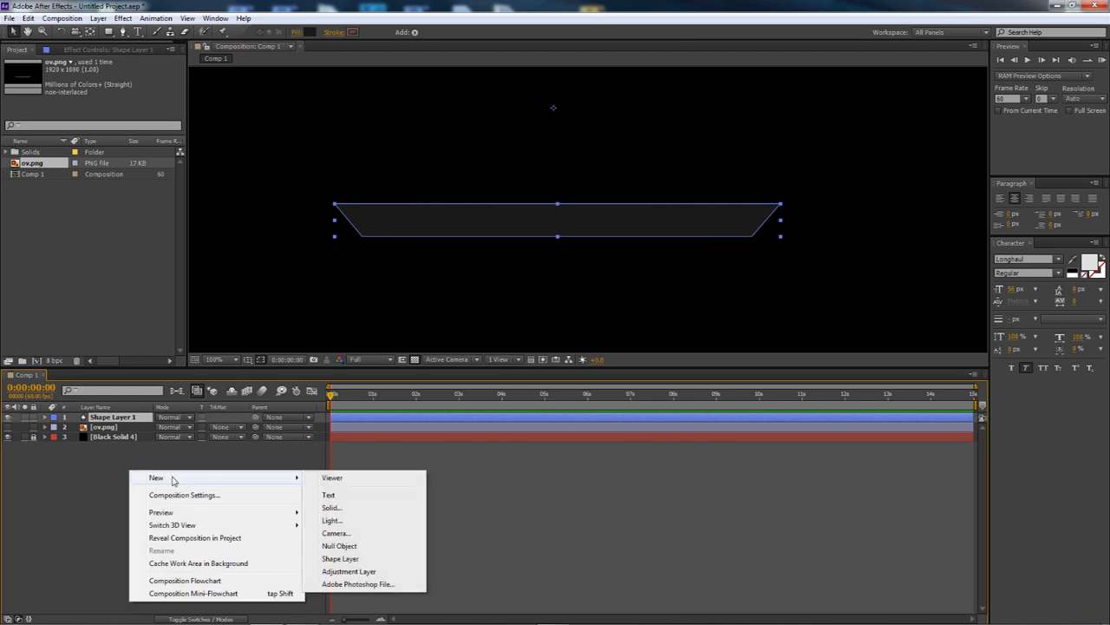
pyautogui.click(371, 558)
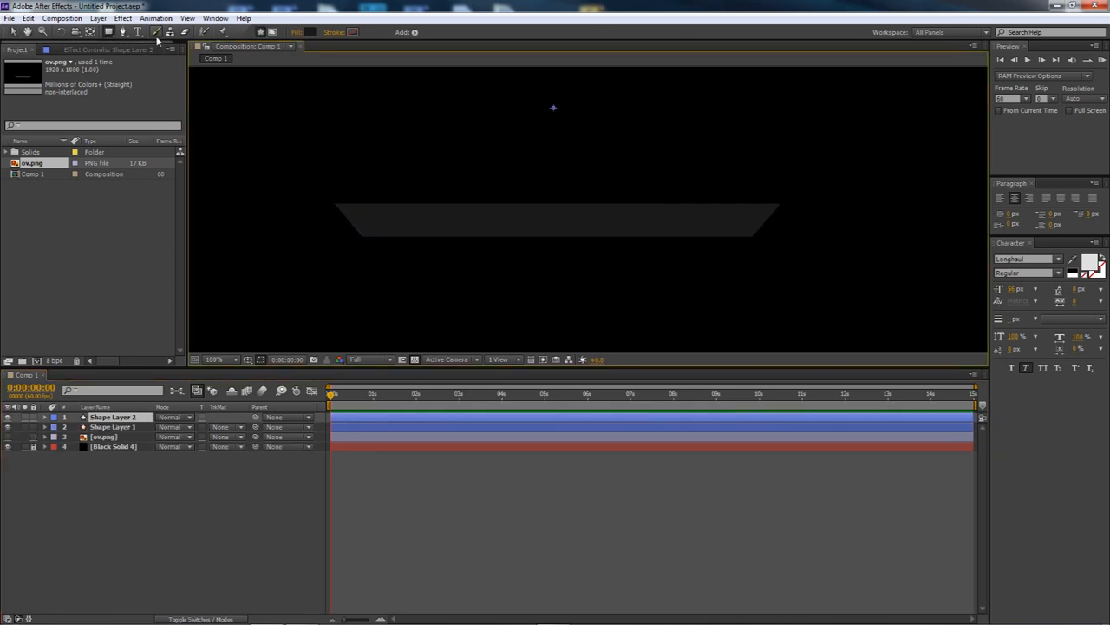
pyautogui.press('g')
# Start a path at the bar's upper-left corner with a second vertex just over halfway down its slanted left edge.
pyautogui.scroll(6, 322, 199)
pyautogui.moveTo(375, 297); pyautogui.dragTo(447, 187)
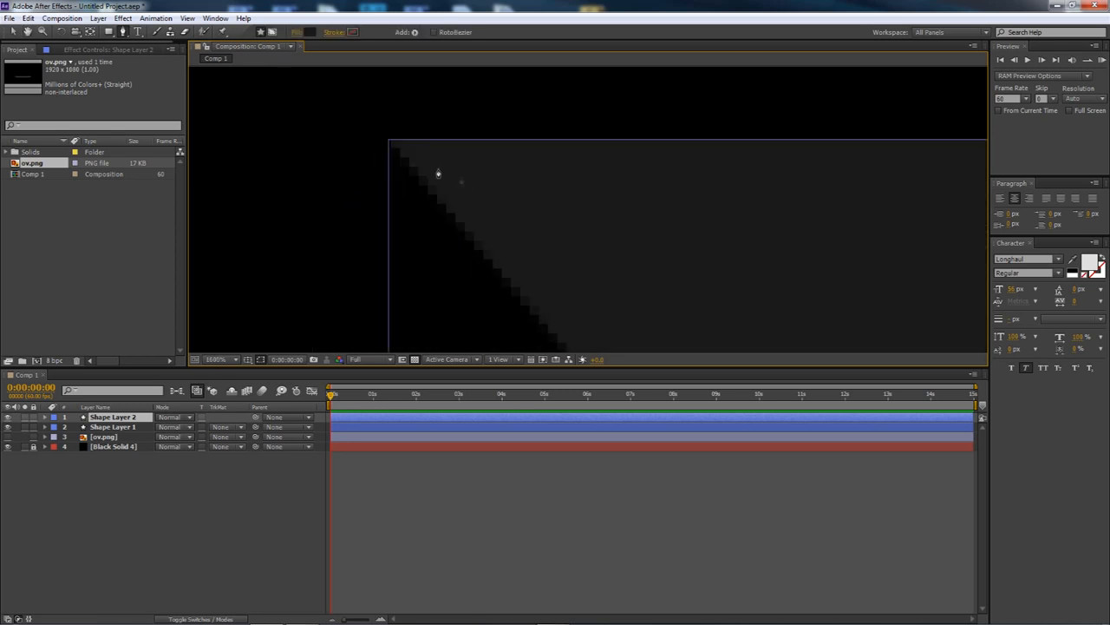
pyautogui.click(389, 140)
pyautogui.scroll(-4, 455, 204)
pyautogui.scroll(4, 476, 223)
pyautogui.scroll(-2, 375, 234)
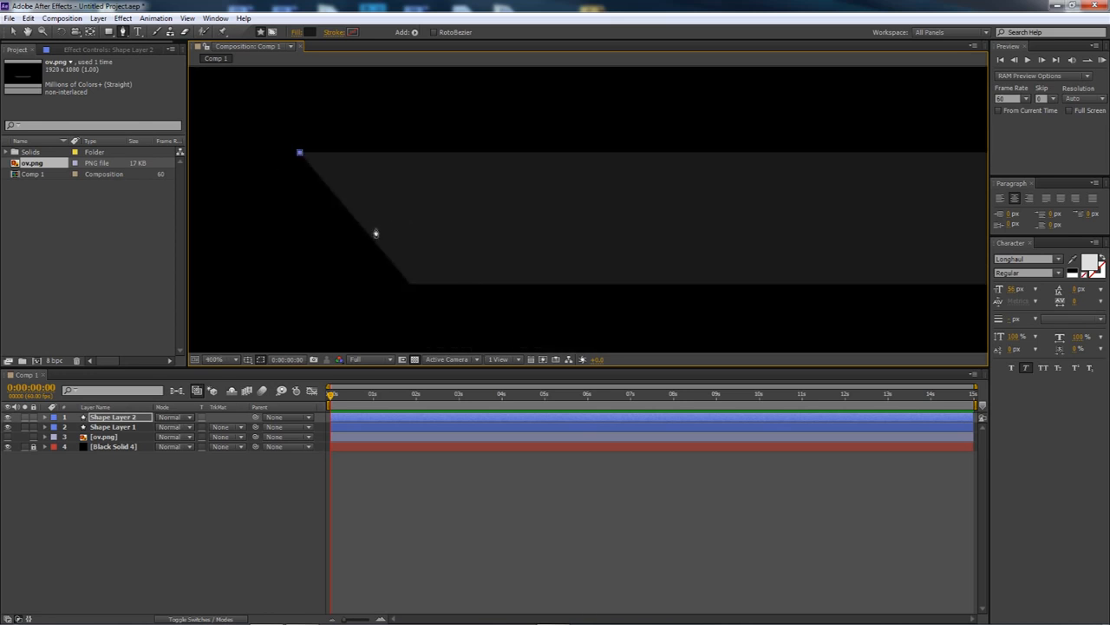
pyautogui.click(363, 230)
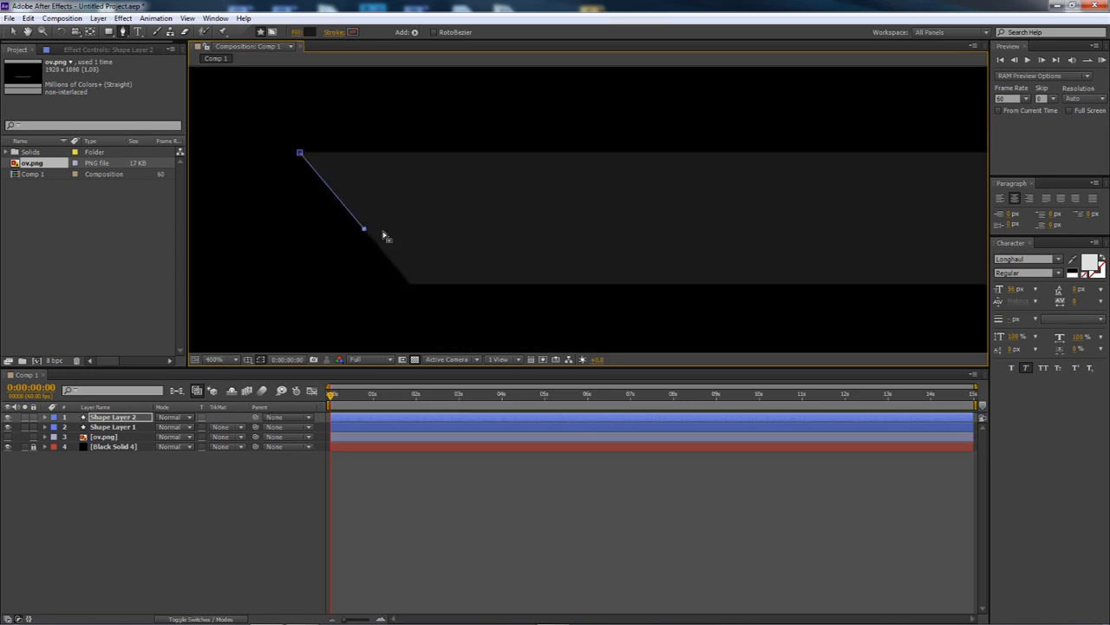
# Continue the path straight across to the bar's slanted right edge and up to its upper-right corner.
pyautogui.scroll(-1, 384, 234)
pyautogui.press('space')
pyautogui.moveTo(793, 243); pyautogui.dragTo(337, 250)
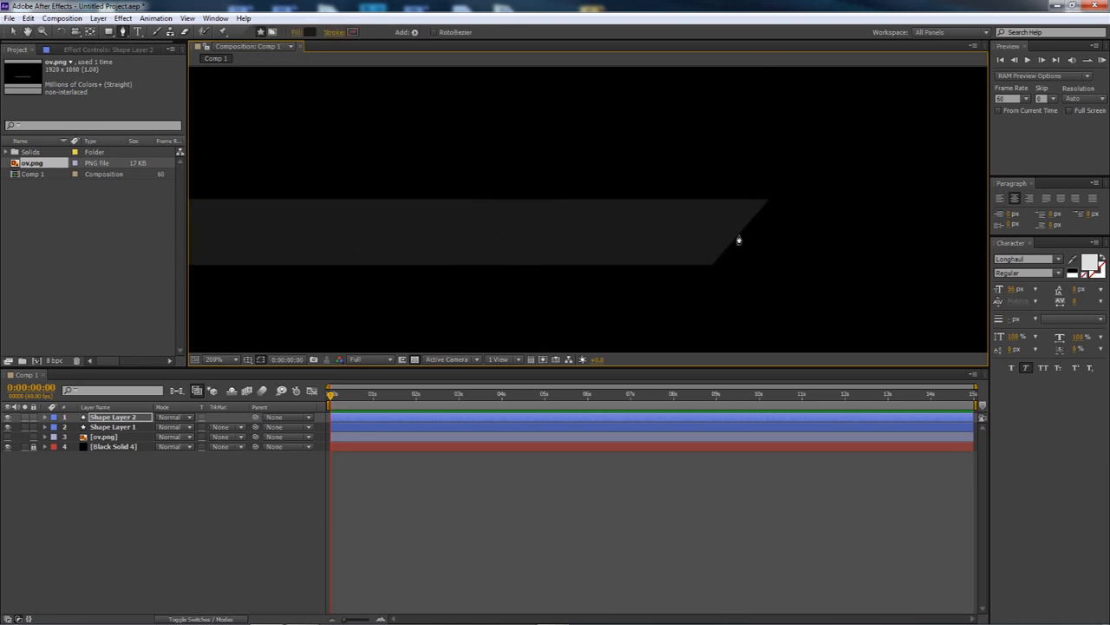
pyautogui.scroll(3, 738, 240)
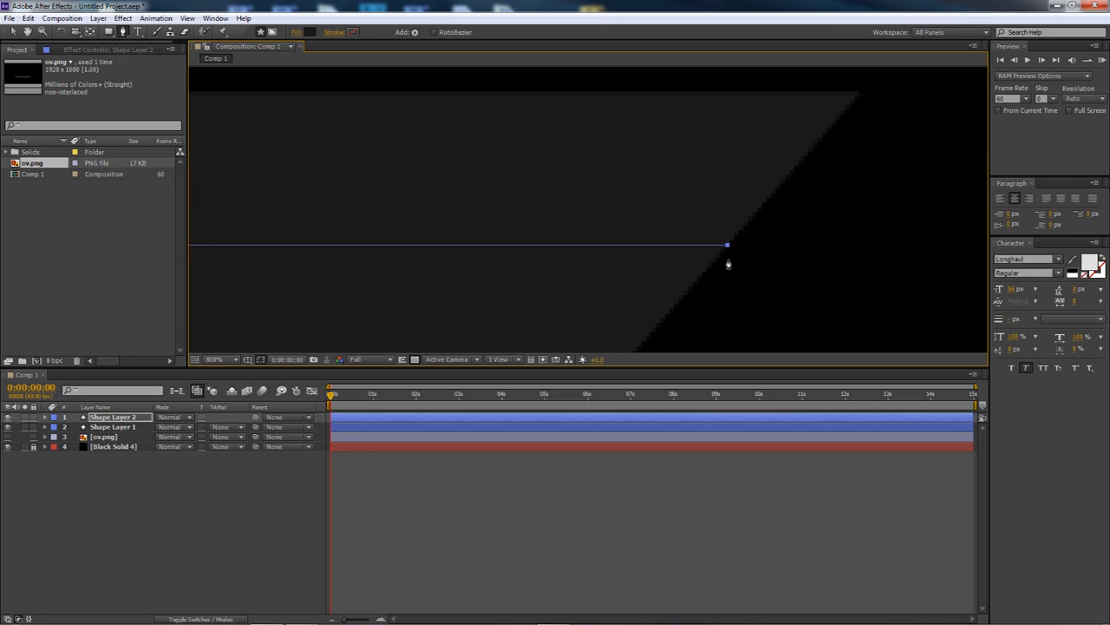
pyautogui.click(726, 246)
pyautogui.scroll(-2, 725, 260)
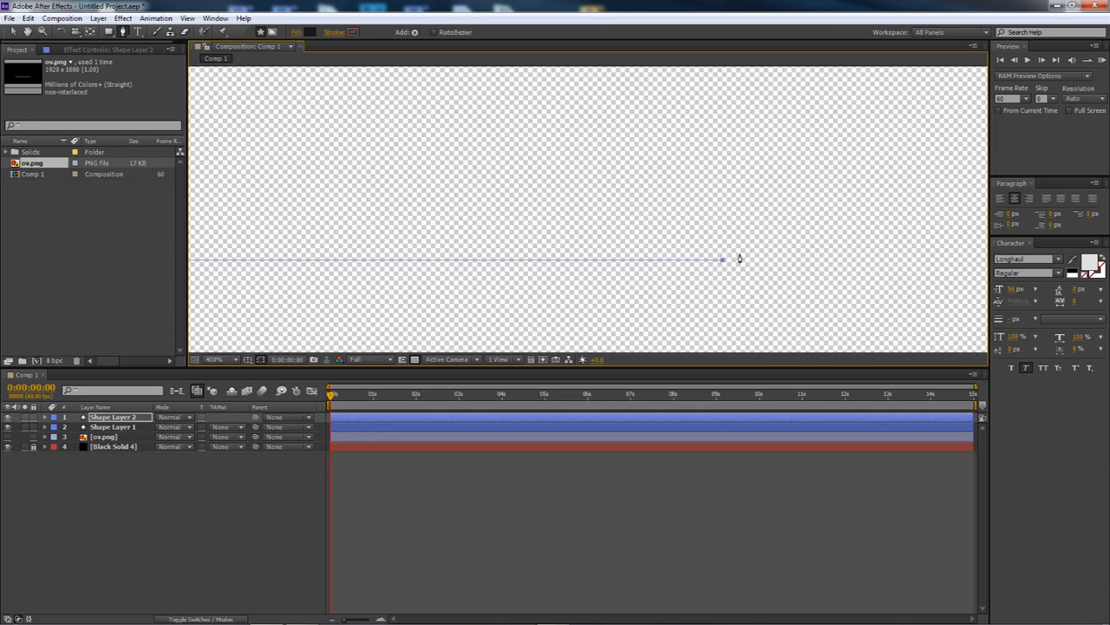
pyautogui.scroll(3, 764, 228)
pyautogui.click(764, 216)
# Close the path on its starting vertex so it outlines the upper part of the bar.
pyautogui.scroll(-2, 633, 258)
pyautogui.press('space')
pyautogui.moveTo(397, 273); pyautogui.dragTo(749, 257)
pyautogui.moveTo(304, 246); pyautogui.dragTo(478, 248)
pyautogui.click(503, 231)
pyautogui.scroll(-2, 504, 231)
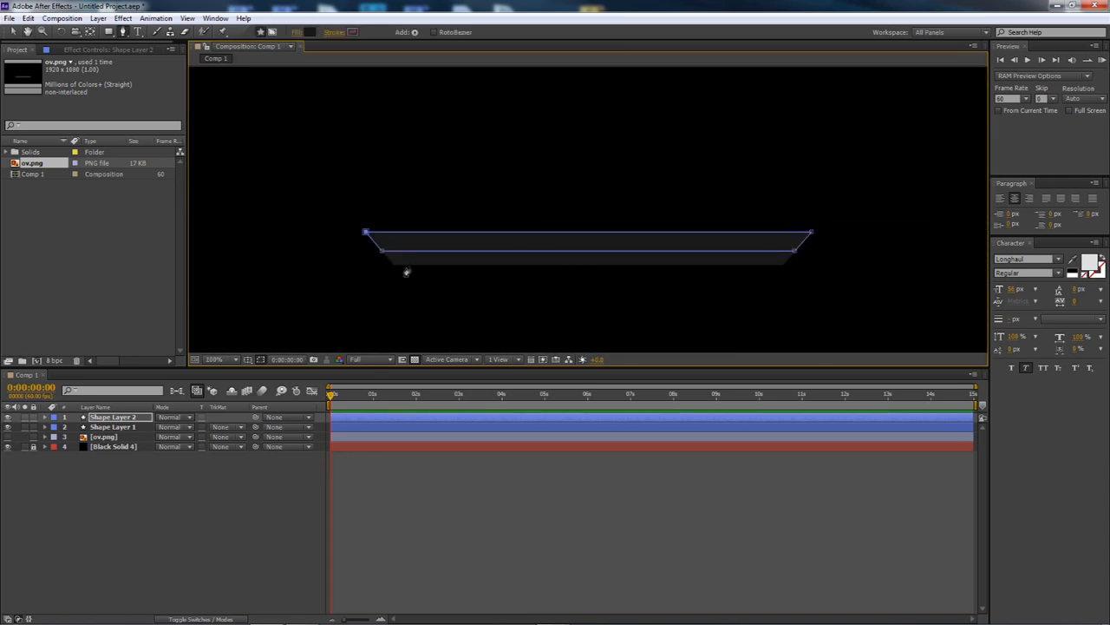
# Fill the upper shape on Shape Layer 2 with red.
pyautogui.click(134, 464)
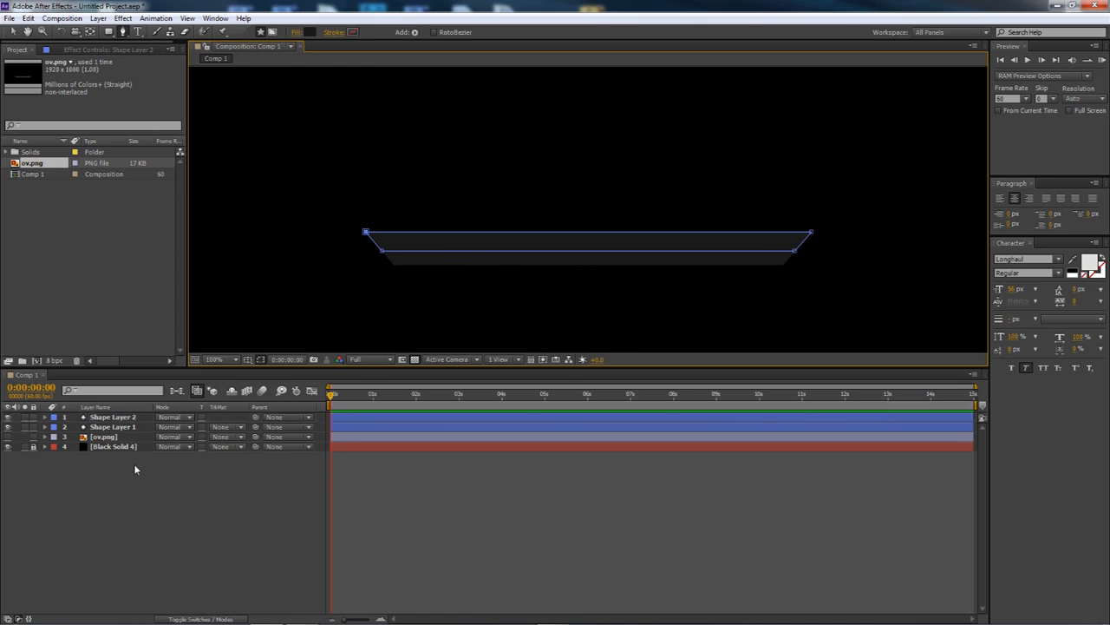
pyautogui.click(118, 419)
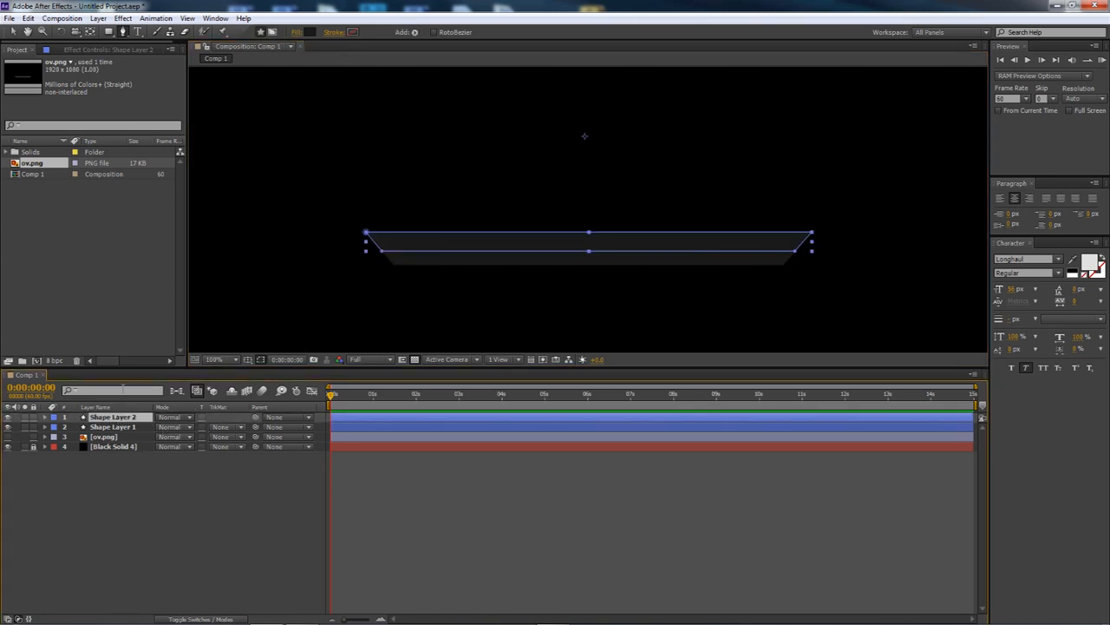
pyautogui.click(310, 32)
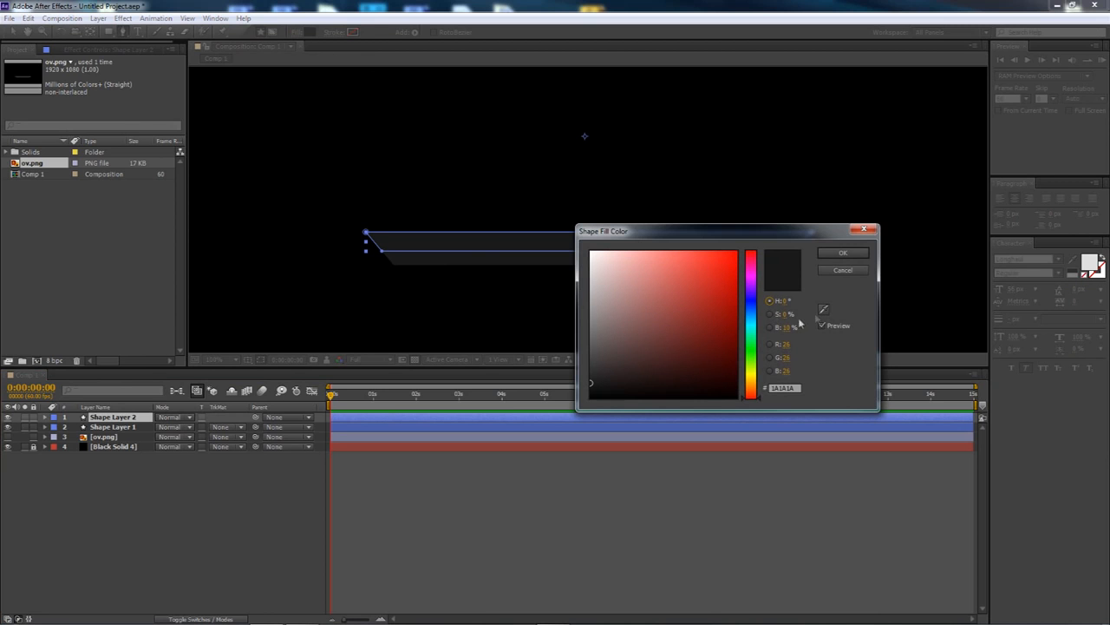
pyautogui.click(838, 253)
pyautogui.click(267, 473)
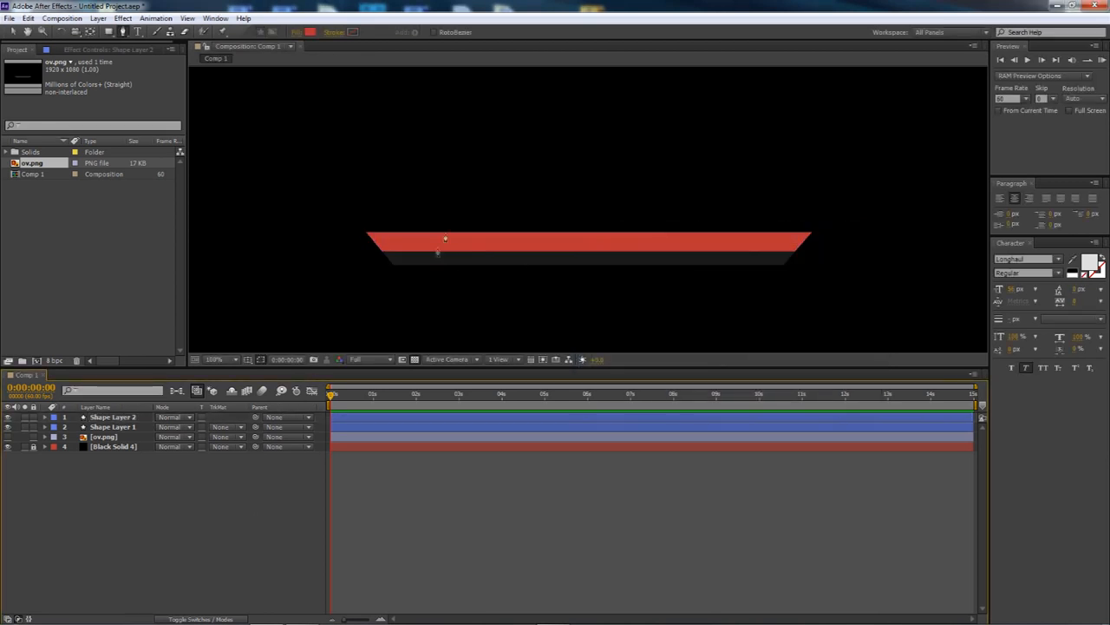
# Refill the red upper shape by sampling the bar's dark grey and lightening it to 242424.
pyautogui.click(448, 246)
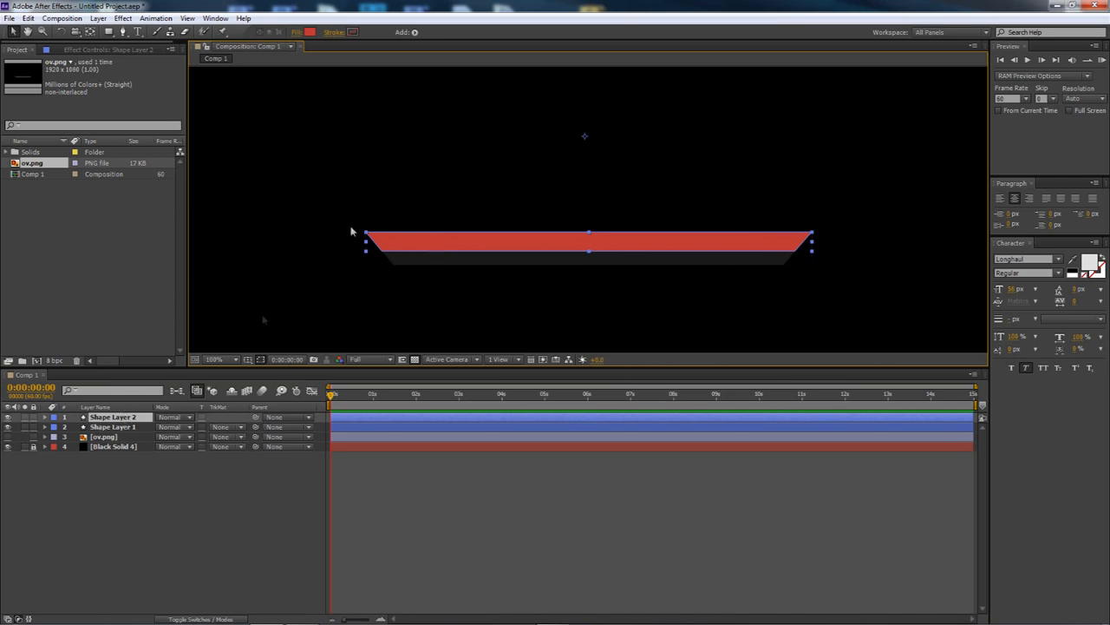
pyautogui.click(310, 33)
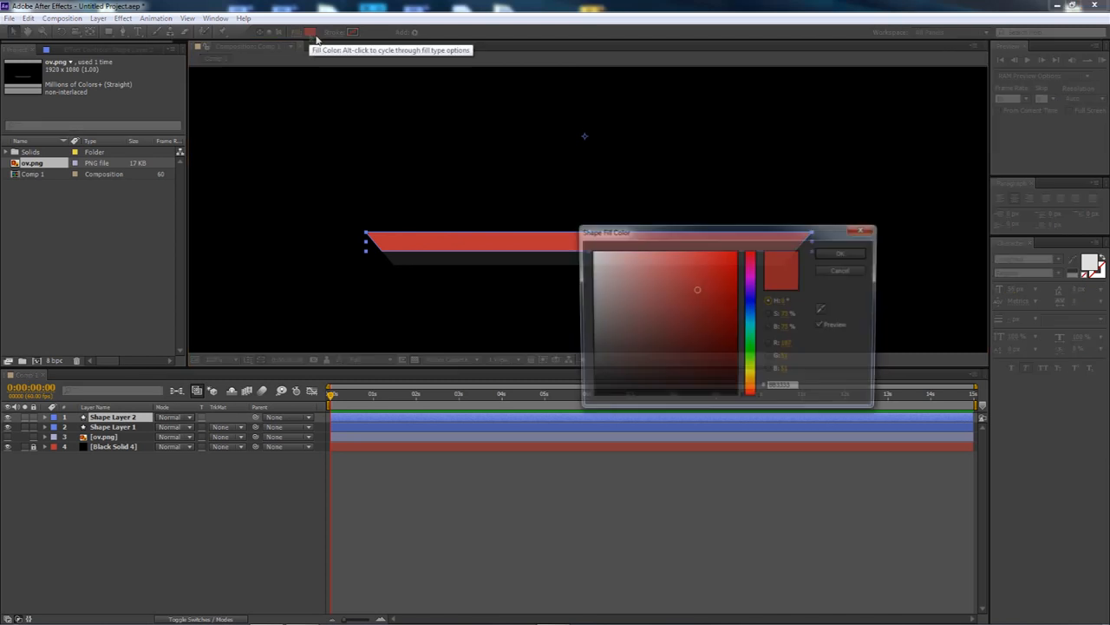
pyautogui.click(823, 309)
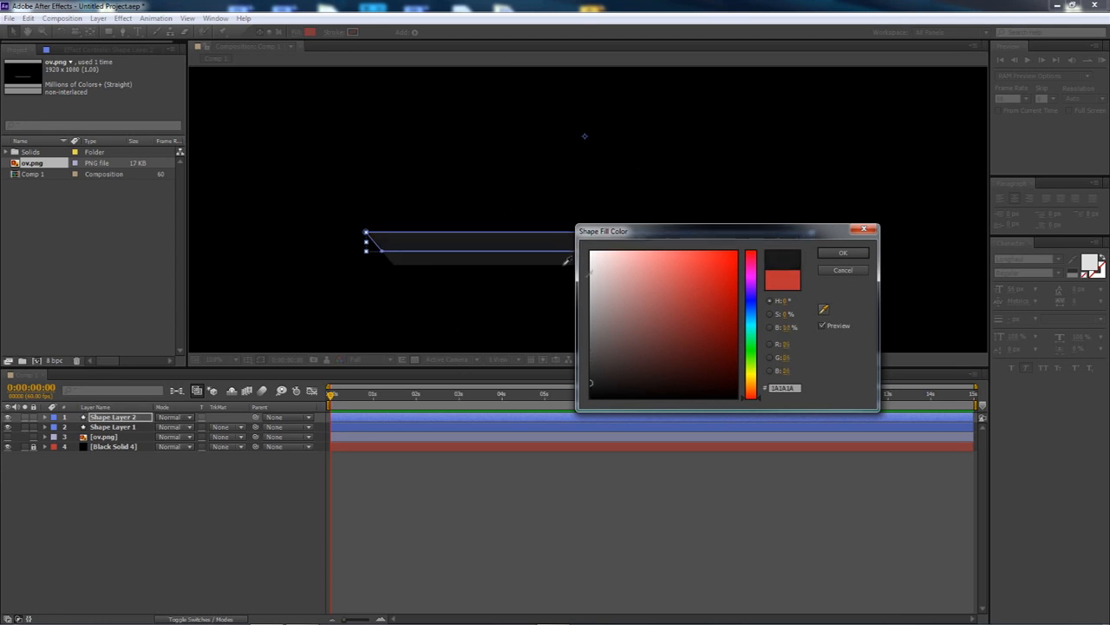
pyautogui.click(502, 260)
pyautogui.moveTo(589, 240); pyautogui.dragTo(666, 247)
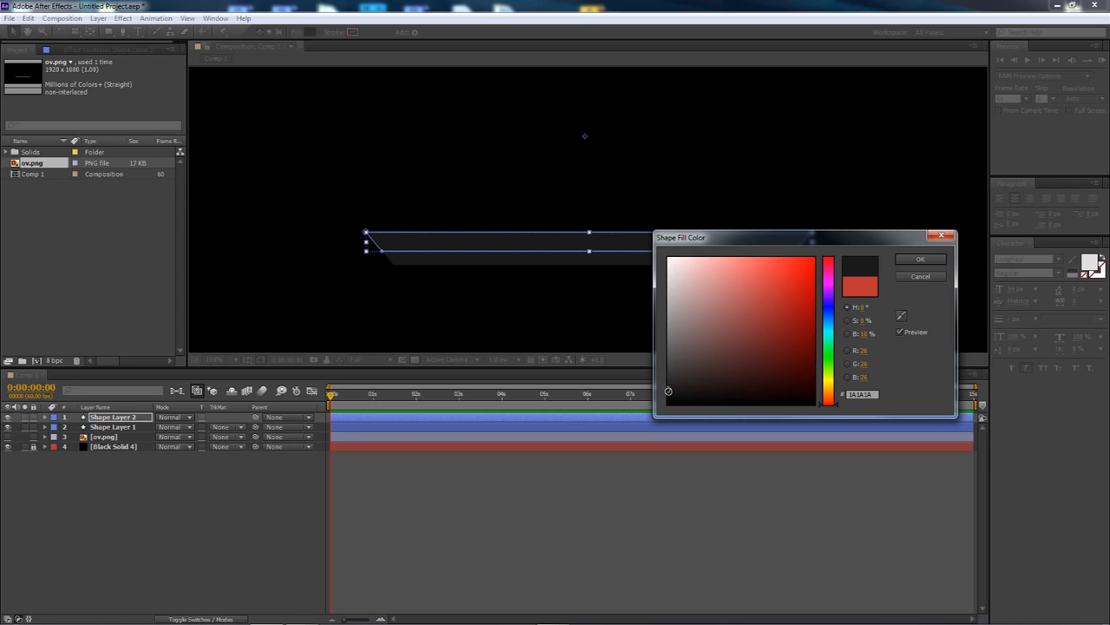
pyautogui.moveTo(666, 388); pyautogui.dragTo(665, 385)
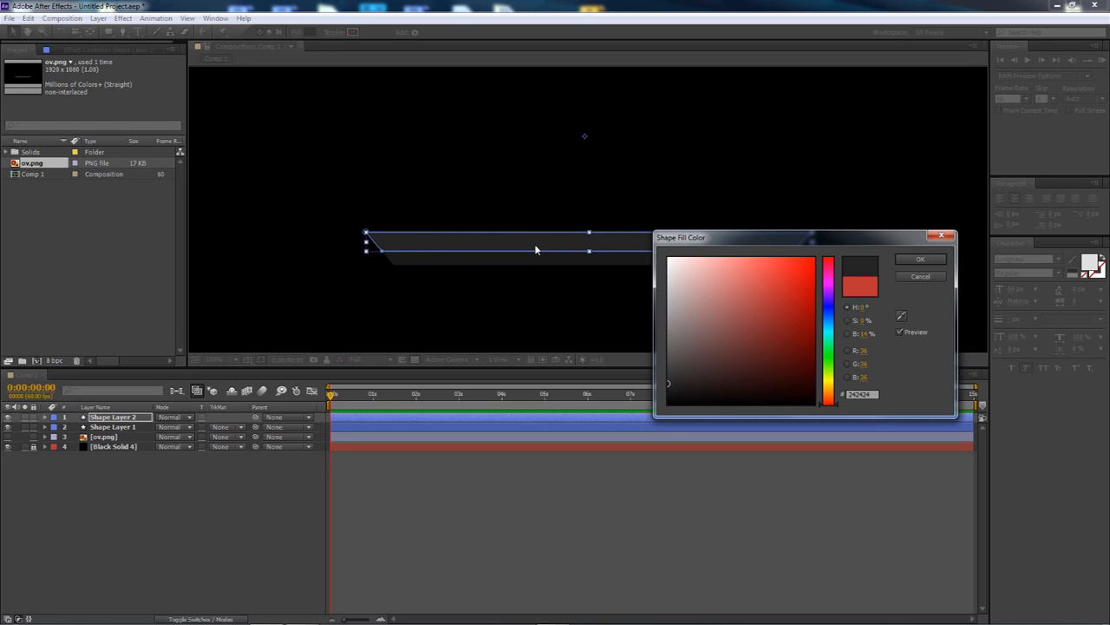
pyautogui.click(919, 261)
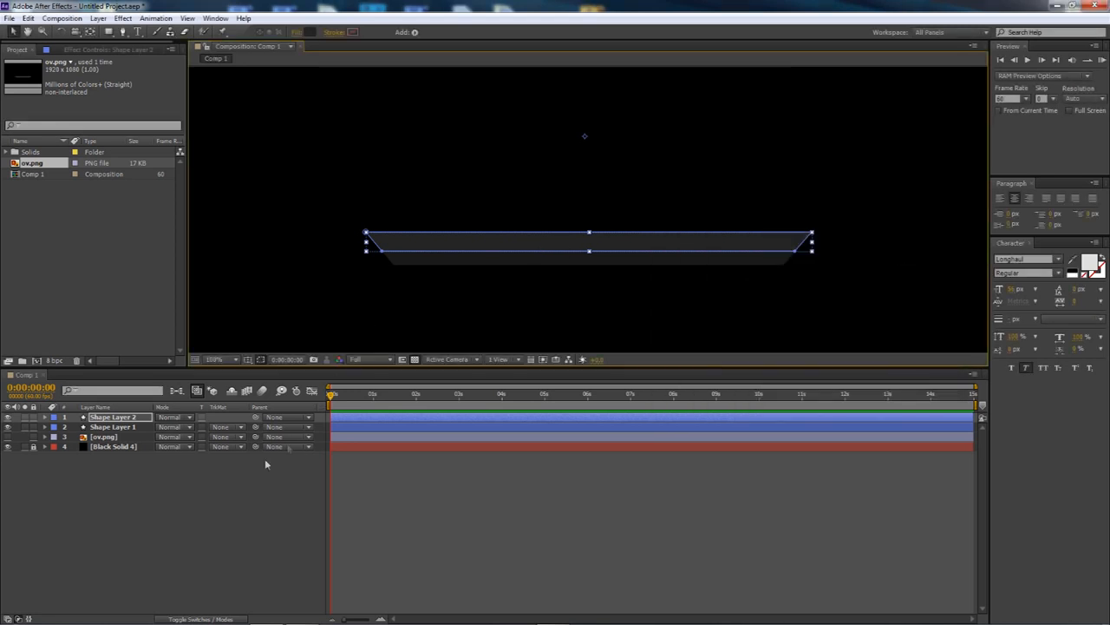
pyautogui.click(211, 484)
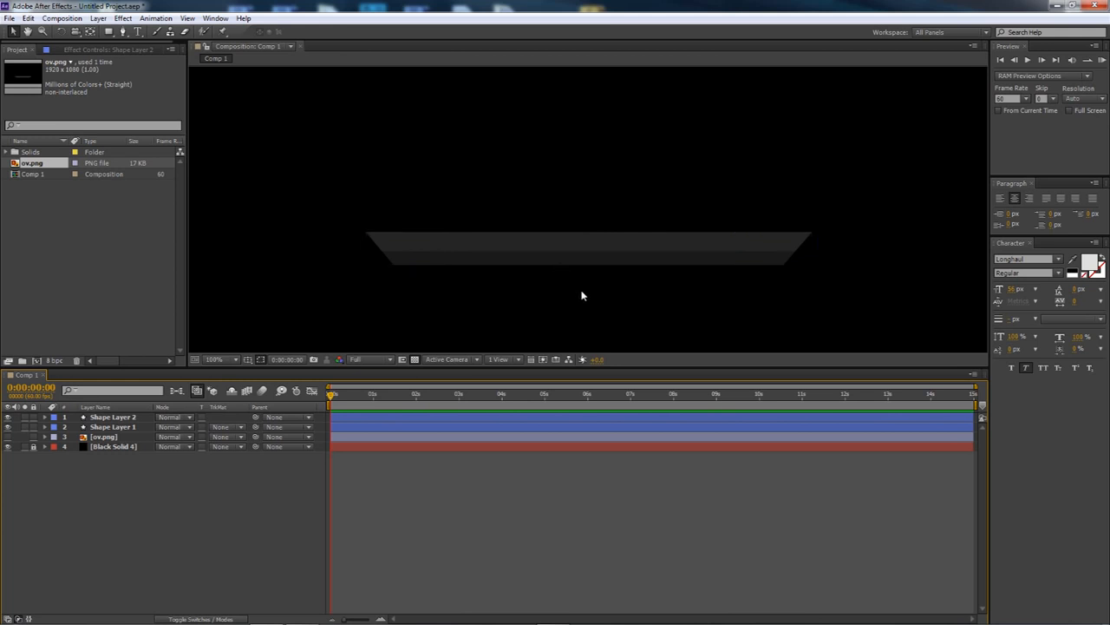
# Make the ov.png reference layer visible again.
pyautogui.press('space')
pyautogui.moveTo(580, 298); pyautogui.dragTo(586, 280)
pyautogui.click(7, 437)
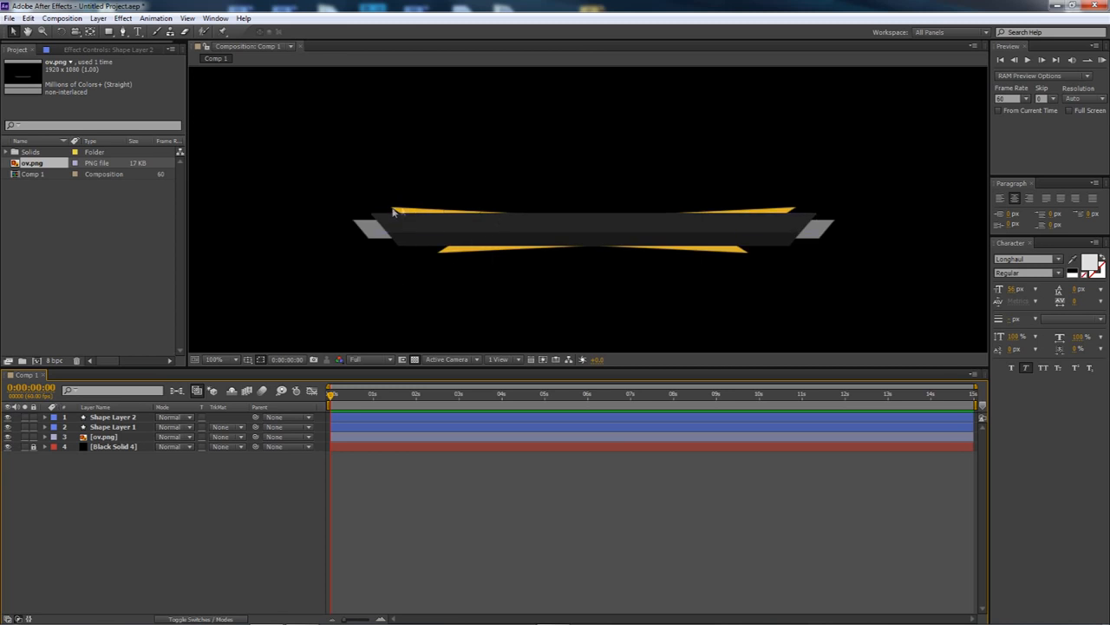
# Rename Shape Layer 2 as Bevel.
pyautogui.rightClick(137, 457)
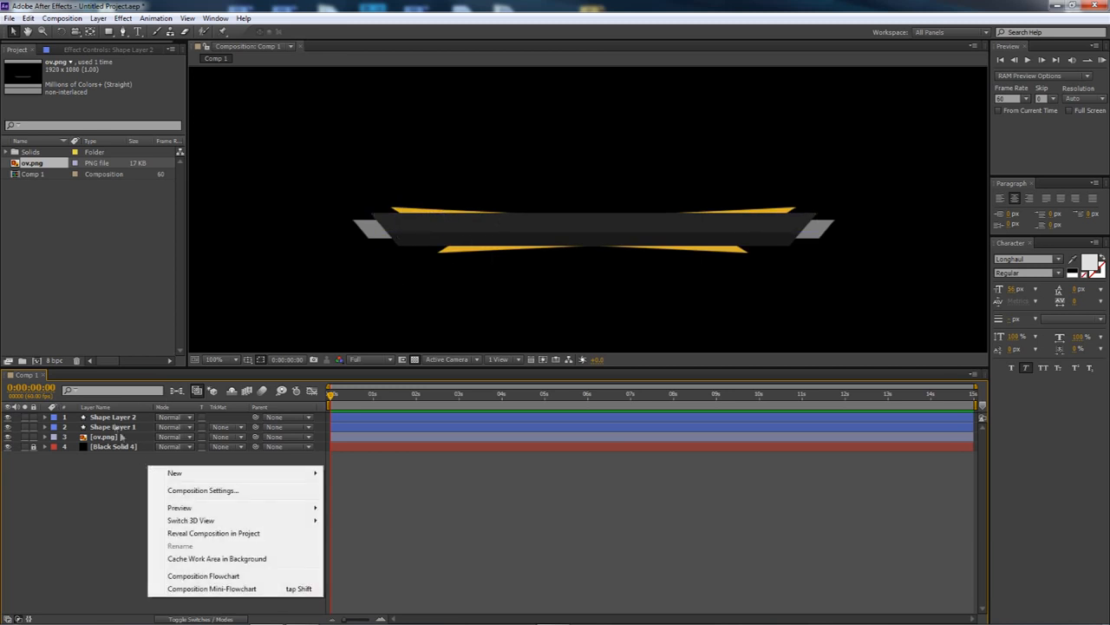
pyautogui.click(113, 417)
pyautogui.rightClick(113, 417)
pyautogui.click(143, 616)
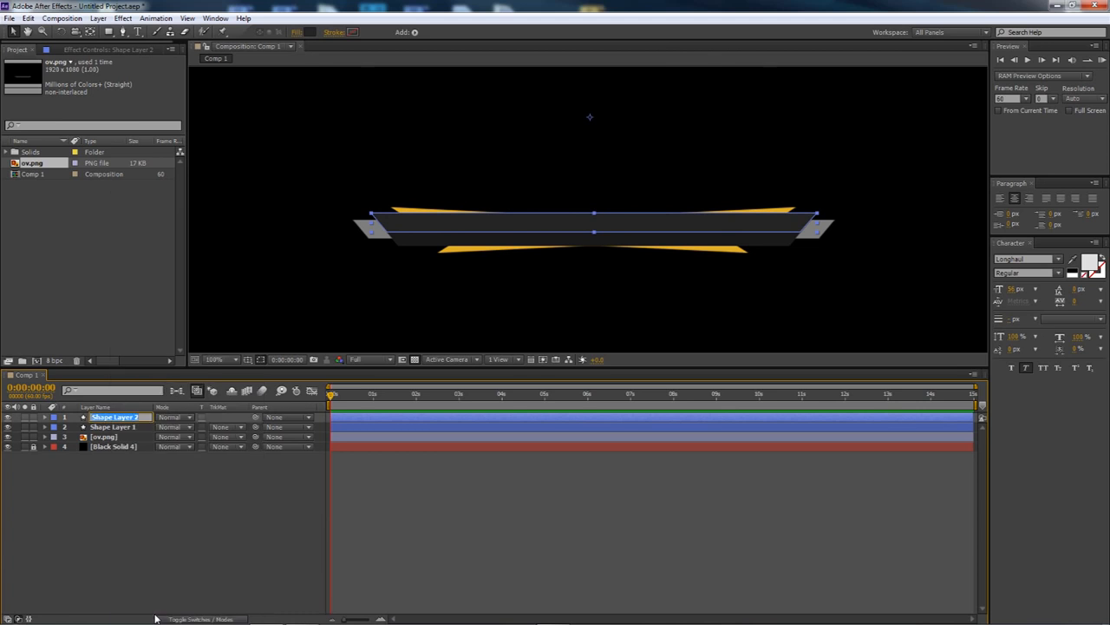
pyautogui.write('Bevel')
pyautogui.press('Return')
# Rename Shape Layer 1 as Main.
pyautogui.rightClick(113, 427)
pyautogui.click(157, 617)
pyautogui.write('Main')
pyautogui.press('Return')
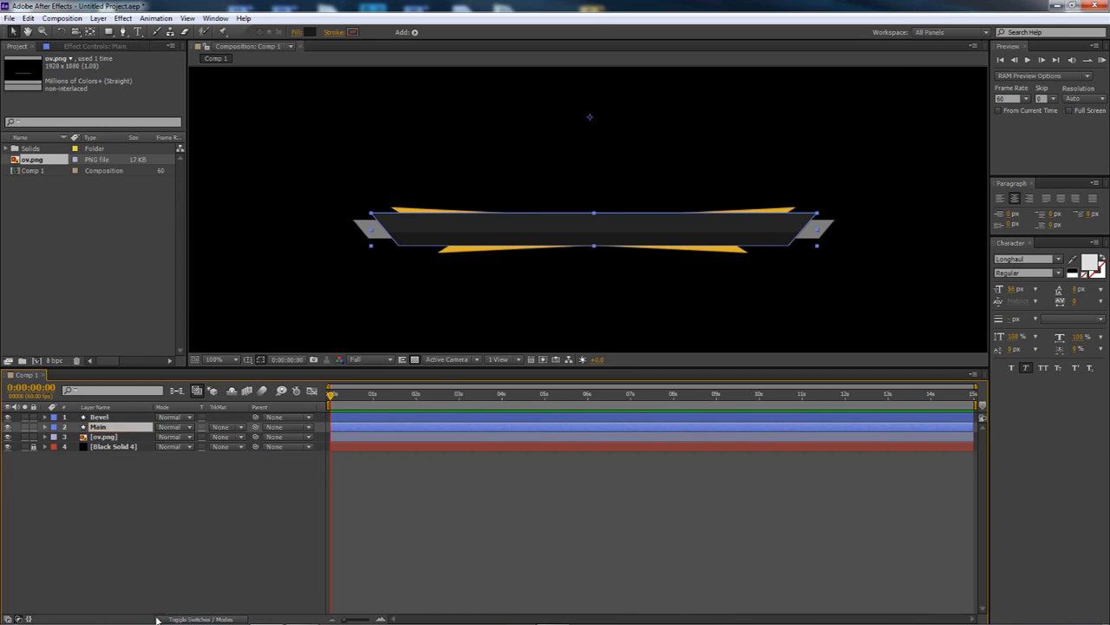
# Create a new shape layer and place it between the Main and ov.png layers.
pyautogui.rightClick(128, 466)
pyautogui.moveTo(161, 474)
pyautogui.click(343, 555)
pyautogui.moveTo(113, 417); pyautogui.dragTo(102, 436)
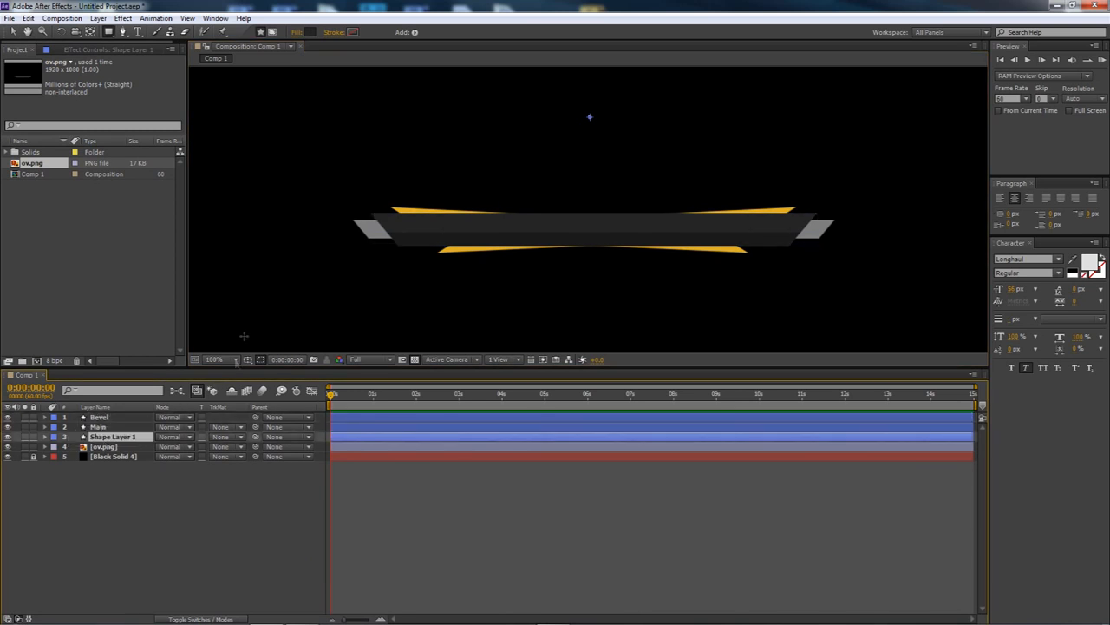
# Start a path near the middle of the bar's upper edge, out to the upper-left orange tip and back inside the bar.
pyautogui.press('g')
pyautogui.scroll(2, 452, 214)
pyautogui.click(700, 278)
pyautogui.click(373, 261)
pyautogui.click(399, 283)
pyautogui.press('space')
pyautogui.press('space')
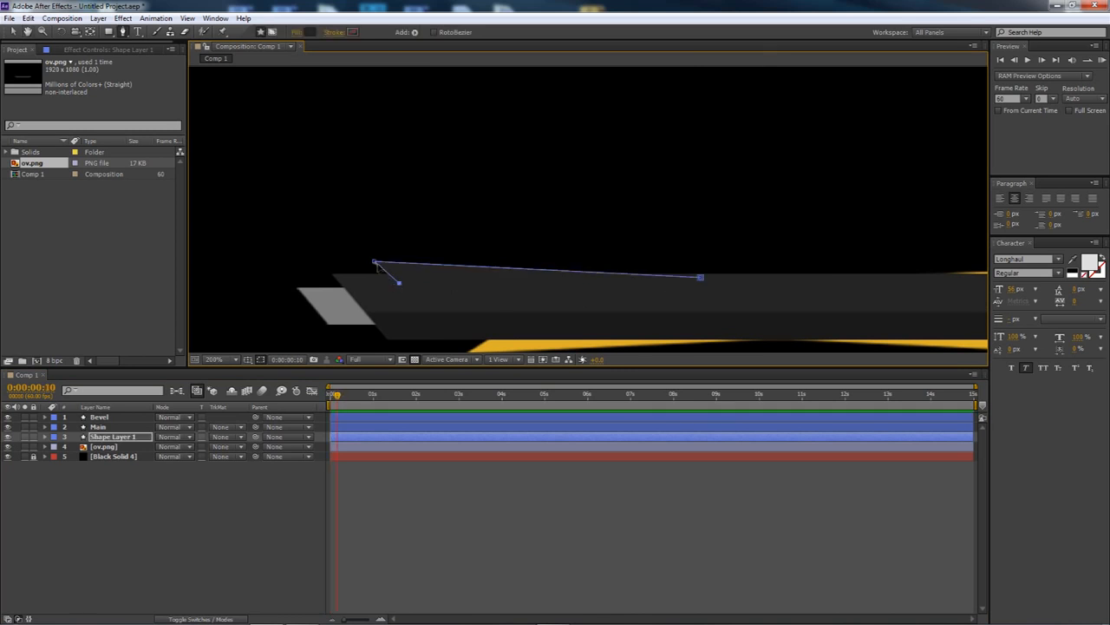
pyautogui.press('v')
pyautogui.moveTo(525, 320); pyautogui.dragTo(506, 247)
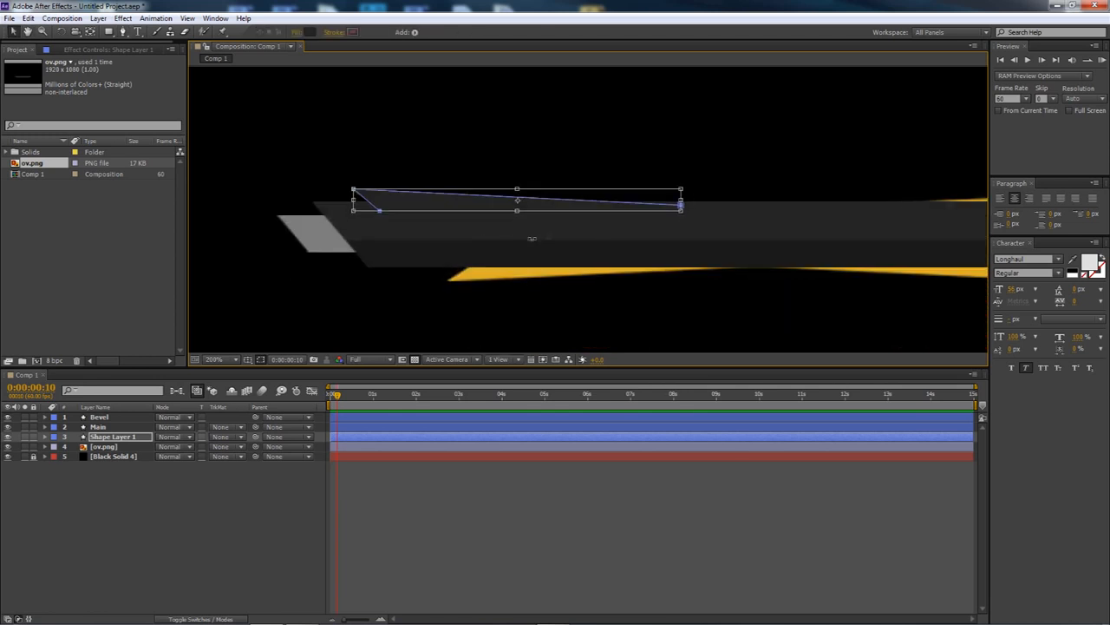
pyautogui.press('g')
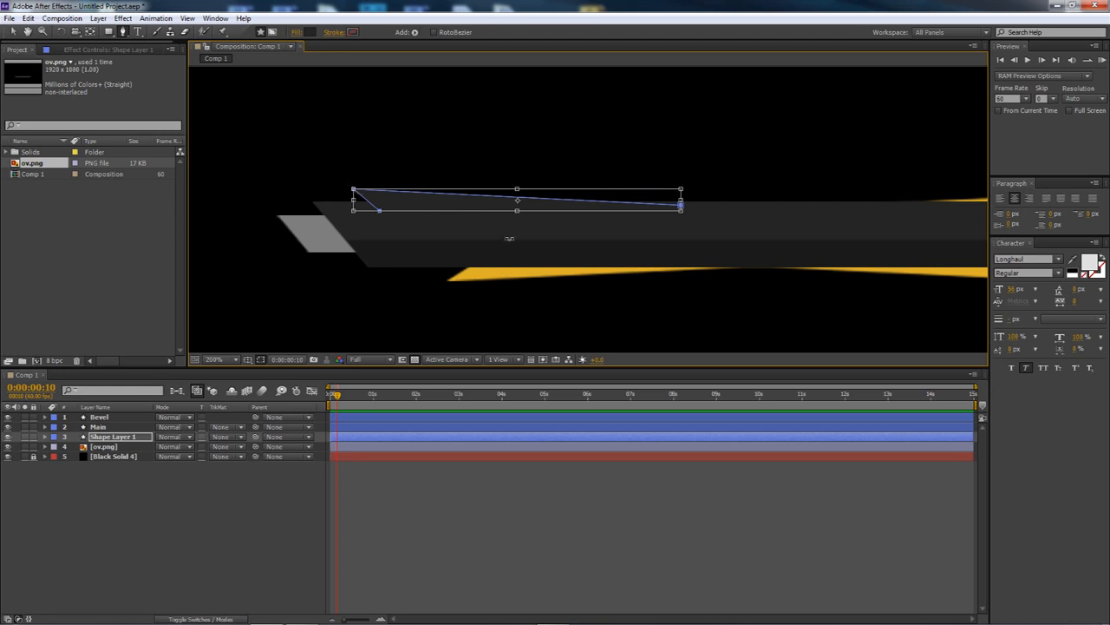
pyautogui.click(111, 437)
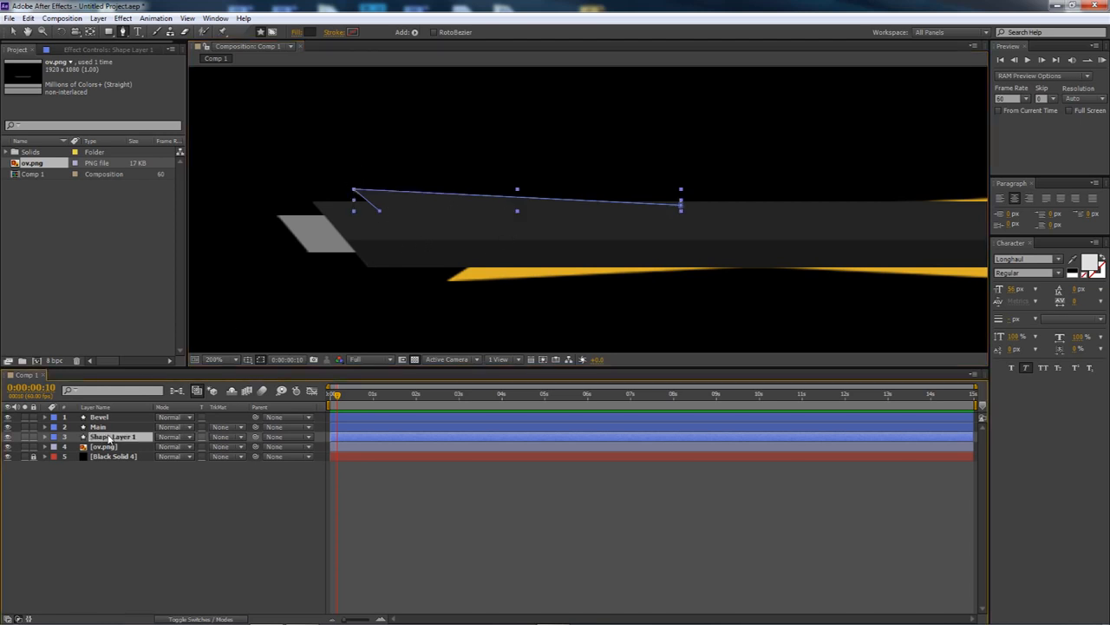
pyautogui.click(380, 211)
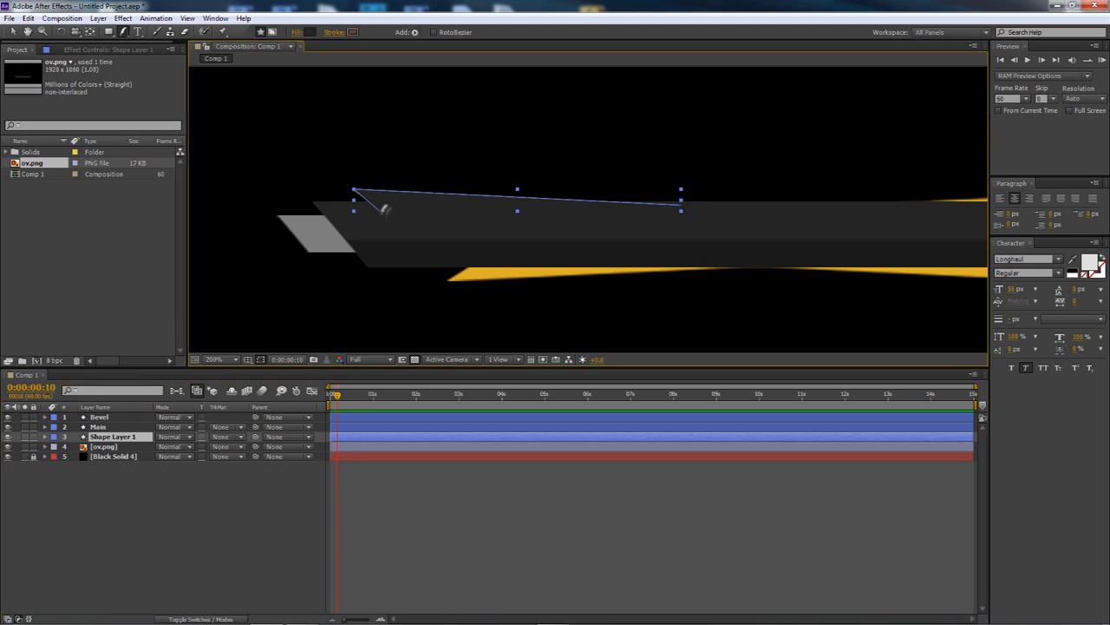
pyautogui.keyDown('ctrl'); pyautogui.click(483, 223); pyautogui.keyUp('ctrl')
pyautogui.hotkey('ctrl', 'z')
# Continue the path from its last vertex through a point inside the bar to the lower-left orange tip.
pyautogui.moveTo(123, 32); pyautogui.dragTo(155, 35)
pyautogui.click(380, 211)
pyautogui.click(516, 229)
pyautogui.click(447, 282)
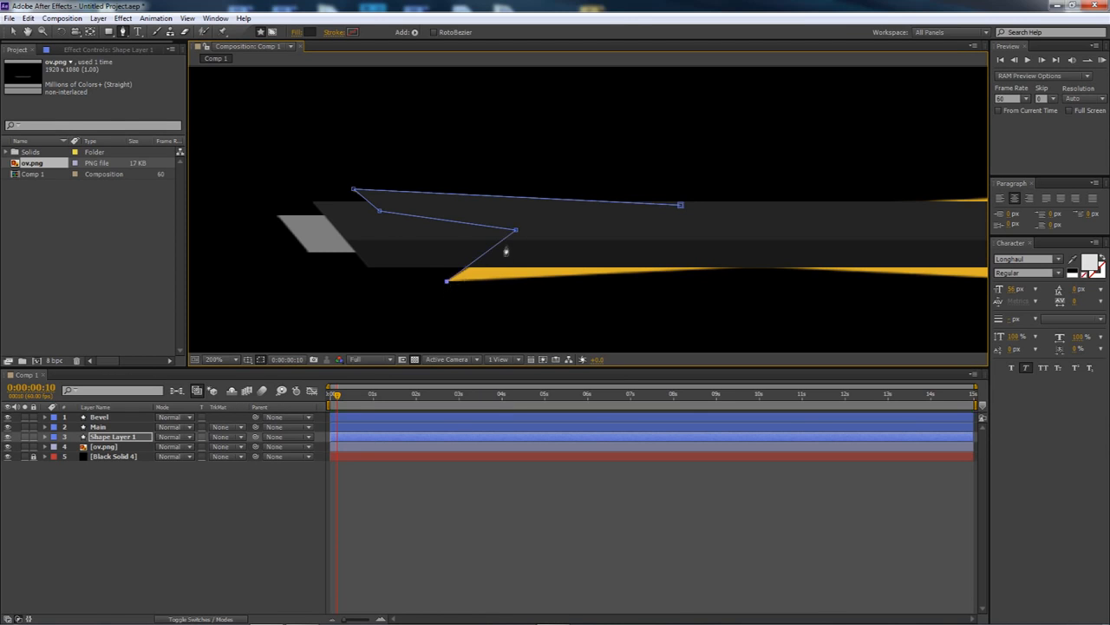
pyautogui.moveTo(516, 230); pyautogui.dragTo(521, 230)
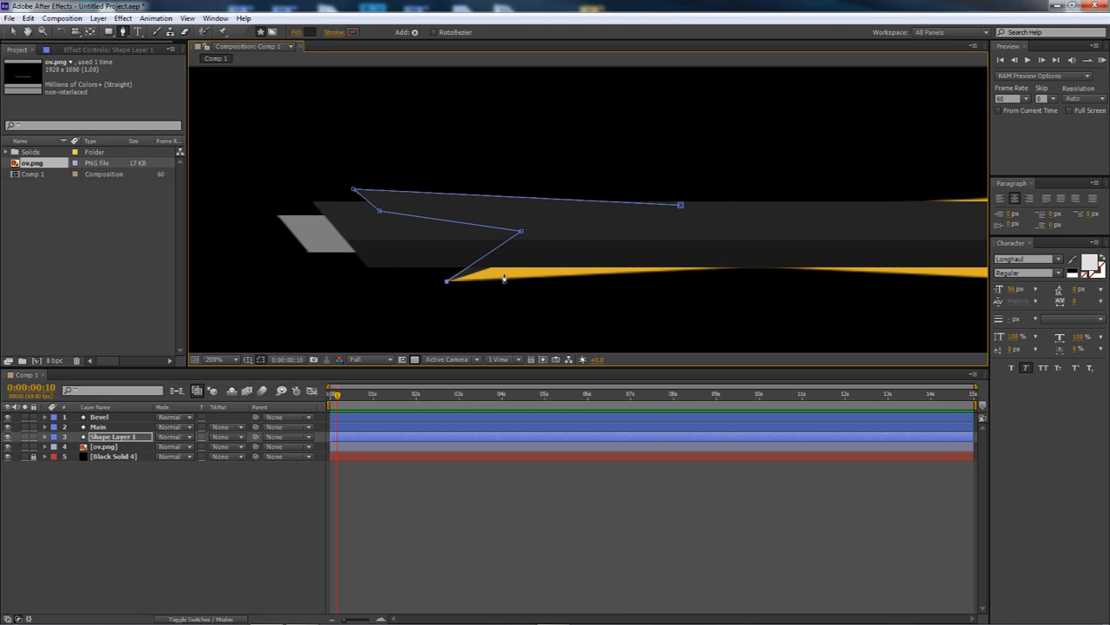
# Continue the path through the middle of the bar's lower edge to the lower-right orange tip, then to a vertex inside the bar.
pyautogui.moveTo(122, 32); pyautogui.dragTo(149, 44)
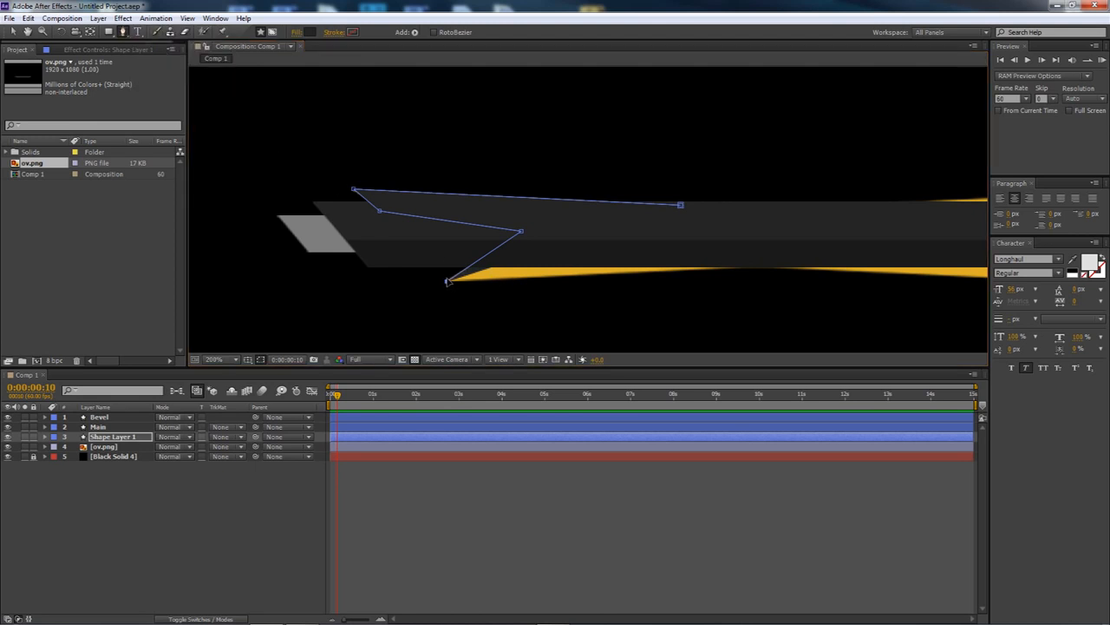
pyautogui.moveTo(448, 283); pyautogui.dragTo(495, 263)
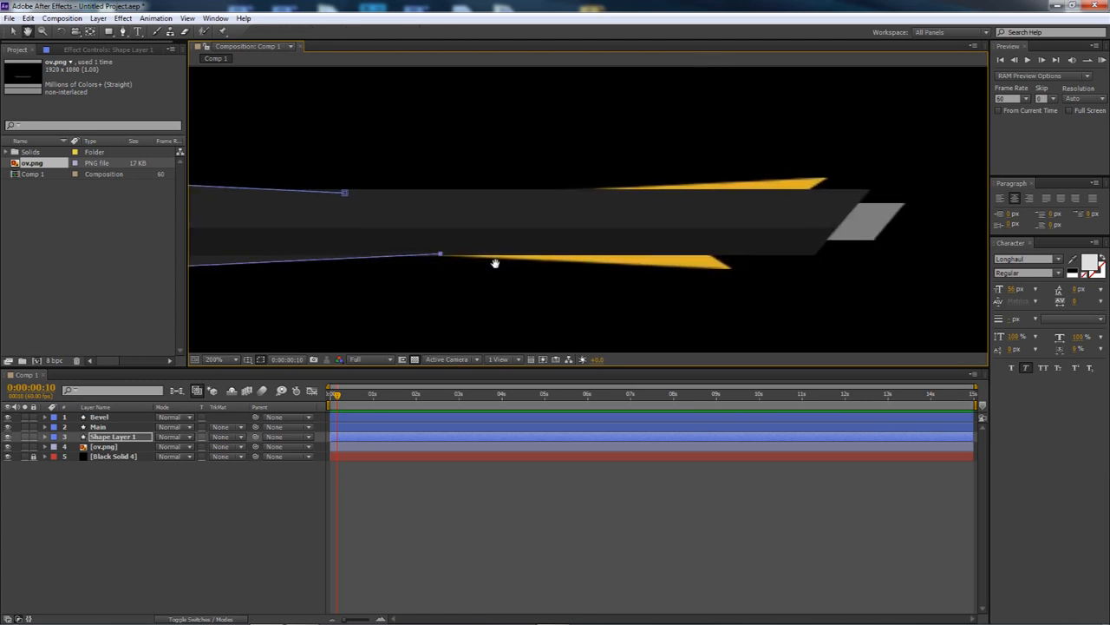
pyautogui.click(730, 269)
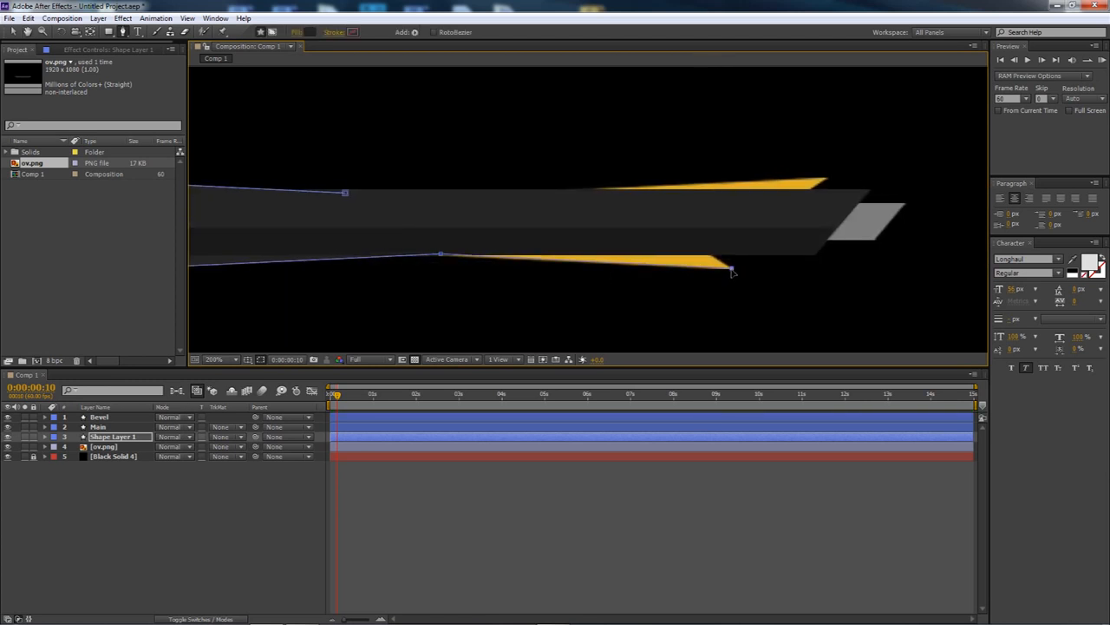
pyautogui.click(659, 234)
pyautogui.press('v')
pyautogui.moveTo(658, 235); pyautogui.dragTo(668, 238)
pyautogui.hotkey('ctrl', 'z')
pyautogui.click(122, 31)
pyautogui.moveTo(663, 237); pyautogui.dragTo(669, 239)
pyautogui.hotkey('ctrl', 'z')
pyautogui.moveTo(125, 34); pyautogui.dragTo(153, 35)
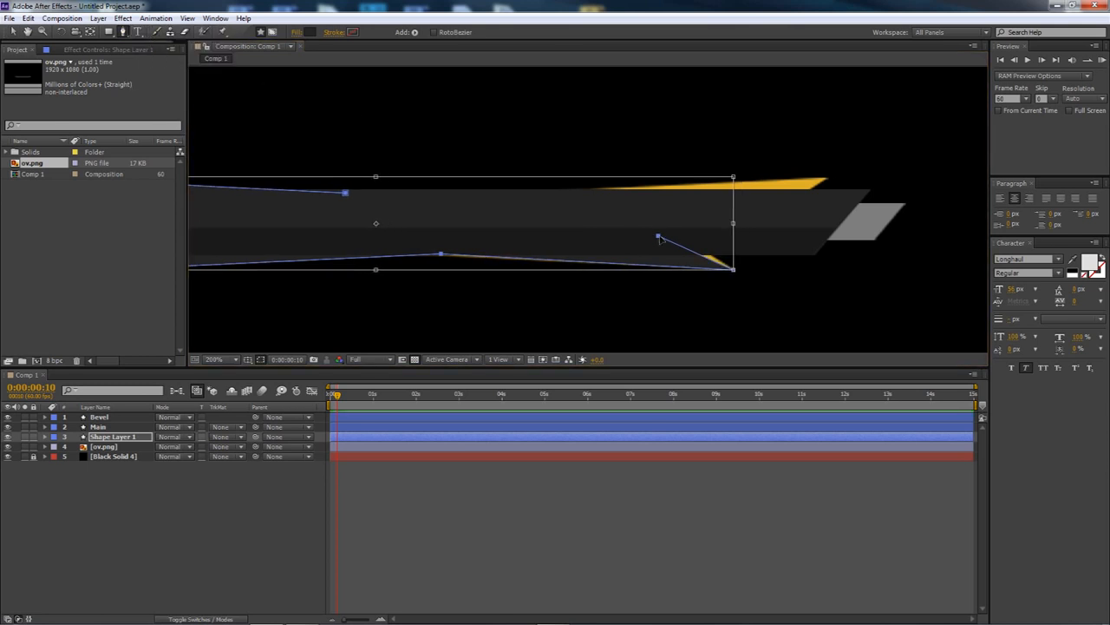
# Extend the path to the upper-right orange tip and shift the inner vertex closer to the lower-right tip.
pyautogui.click(121, 433)
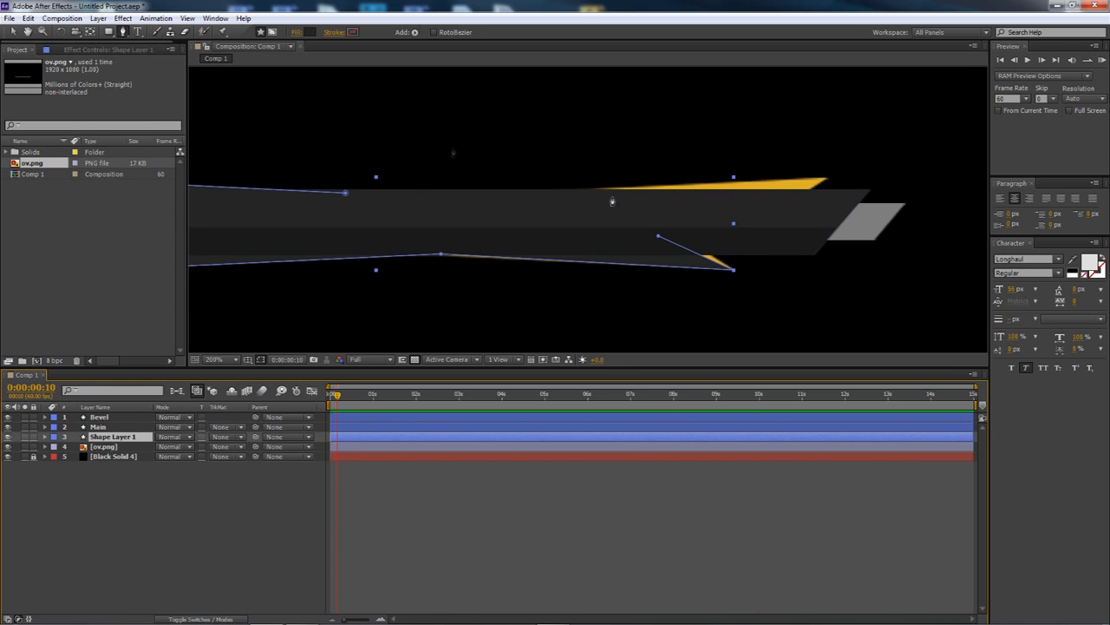
pyautogui.moveTo(658, 236); pyautogui.dragTo(681, 235)
pyautogui.click(828, 183)
pyautogui.moveTo(680, 234); pyautogui.dragTo(721, 243)
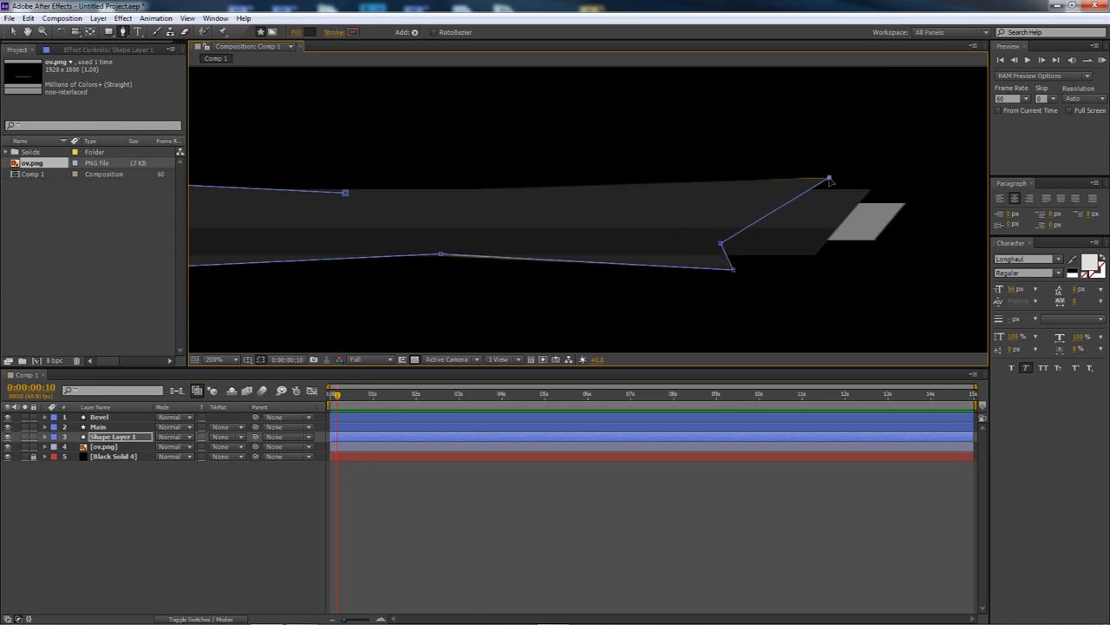
pyautogui.moveTo(830, 179); pyautogui.dragTo(828, 179)
# Add a vertex near the middle of the bar's upper edge and close the path on its starting vertex.
pyautogui.click(402, 191)
pyautogui.moveTo(401, 194); pyautogui.dragTo(535, 254)
pyautogui.click(345, 193)
pyautogui.scroll(-1, 354, 199)
pyautogui.press('space')
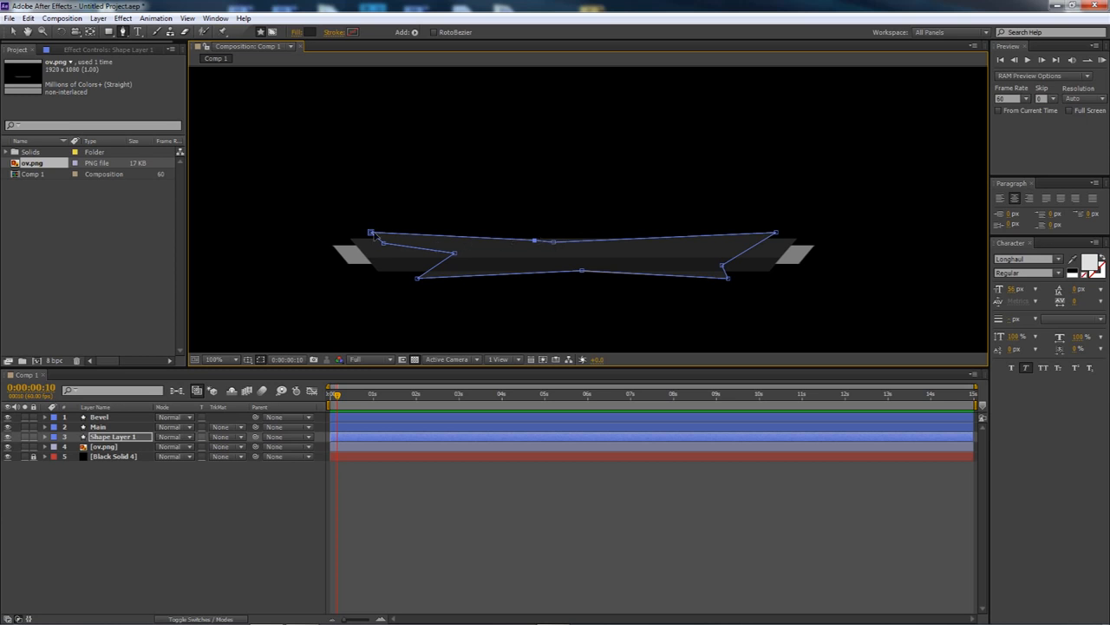
# Fill the pointed accent shape on Shape Layer 1 with bright red and hide the ov.png layer.
pyautogui.click(309, 32)
pyautogui.click(827, 392)
pyautogui.click(783, 269)
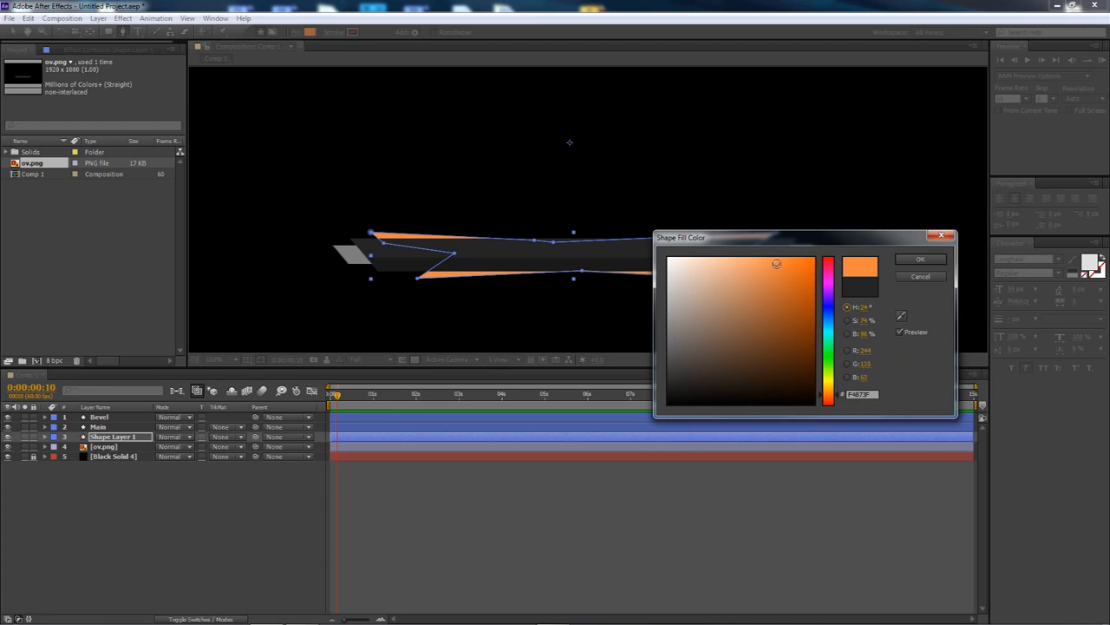
pyautogui.moveTo(826, 405); pyautogui.dragTo(828, 408)
pyautogui.click(792, 272)
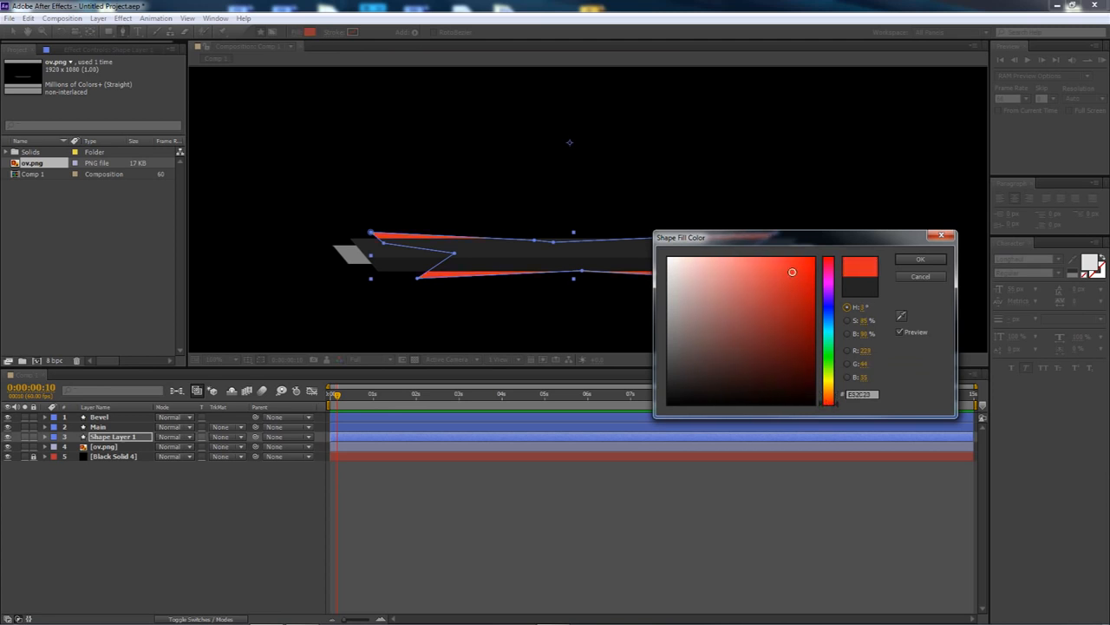
pyautogui.click(921, 260)
pyautogui.click(233, 515)
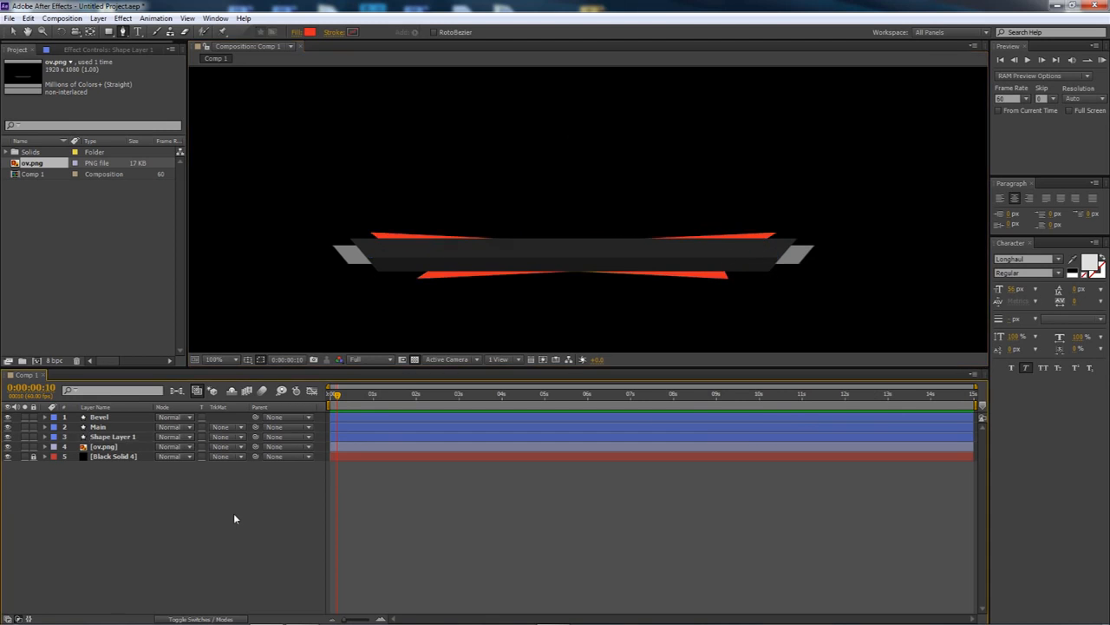
pyautogui.click(8, 447)
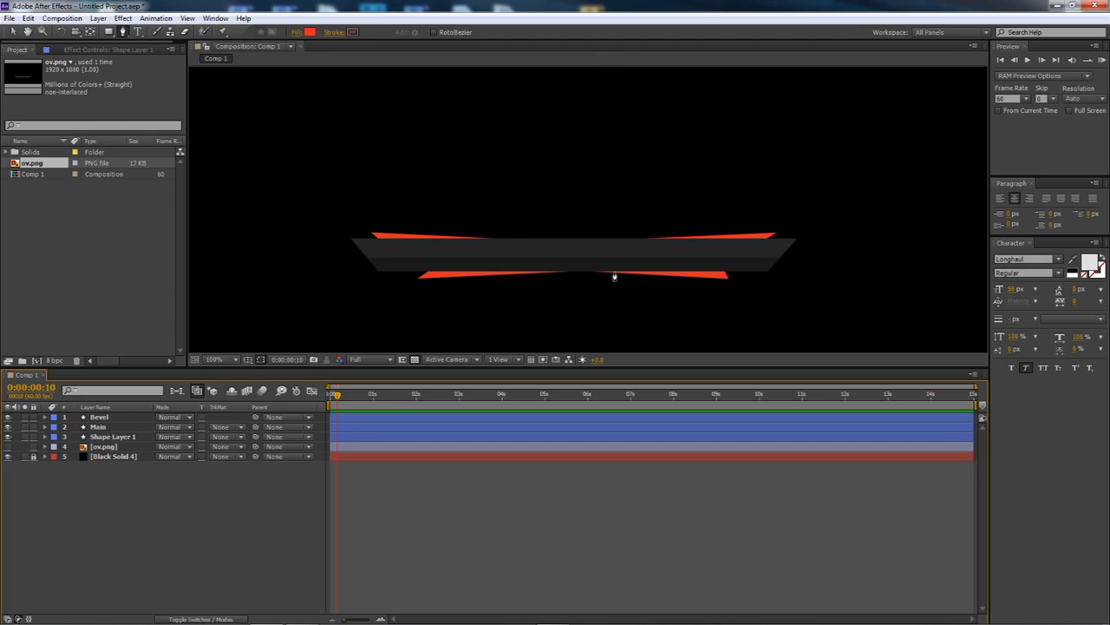
# On Shape Layer 1, move the left of the two middle vertices on the upper edge over to its neighbour near the centre.
pyautogui.click(677, 276)
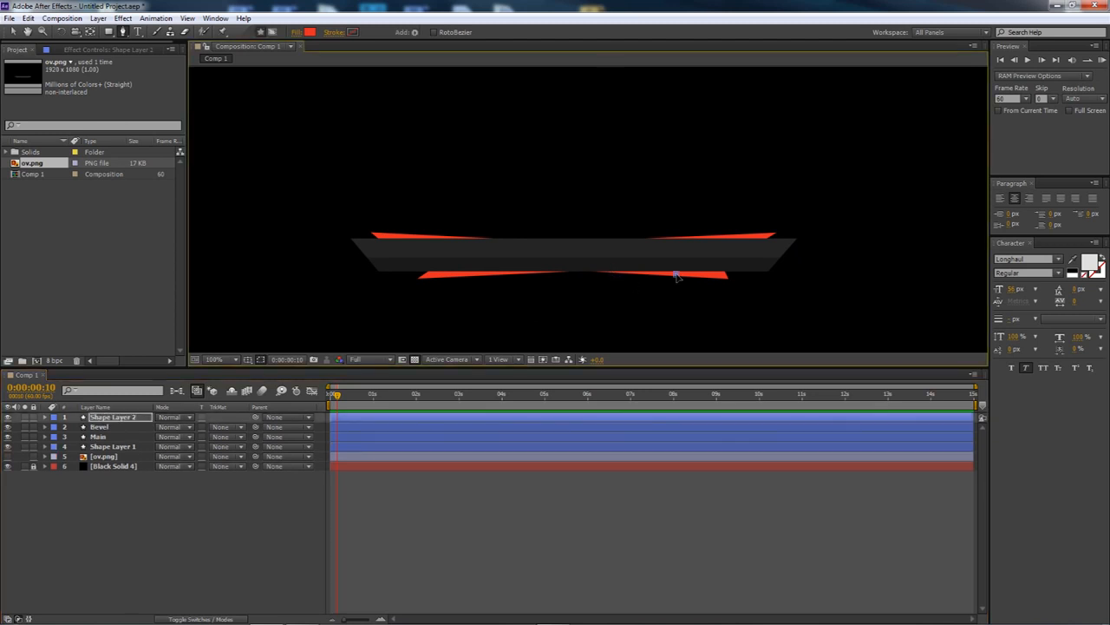
pyautogui.click(127, 436)
pyautogui.click(111, 446)
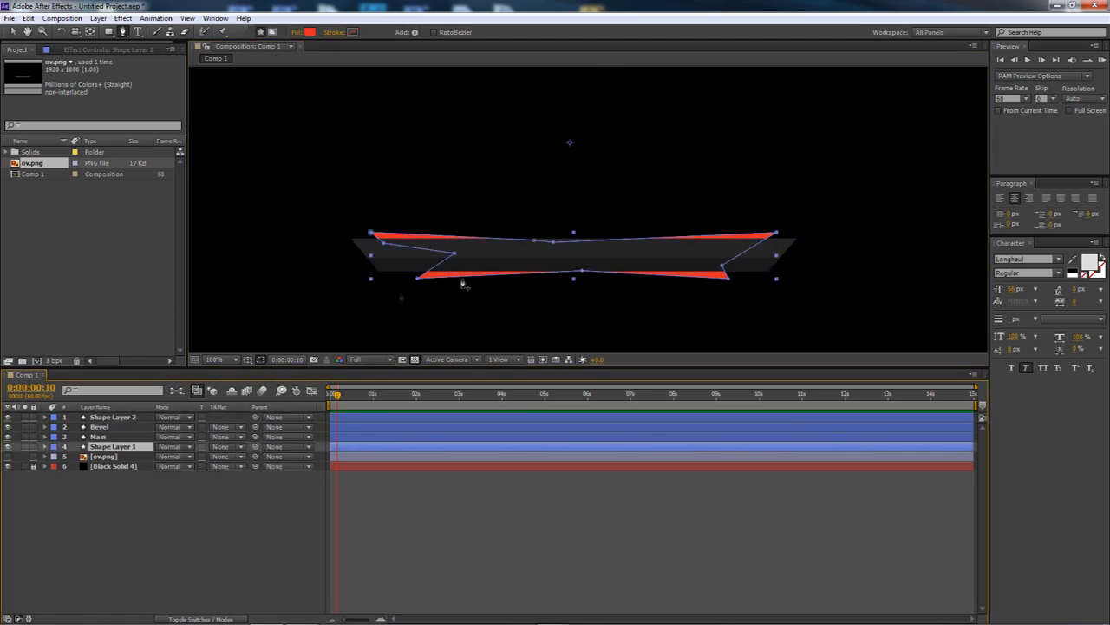
pyautogui.click(162, 484)
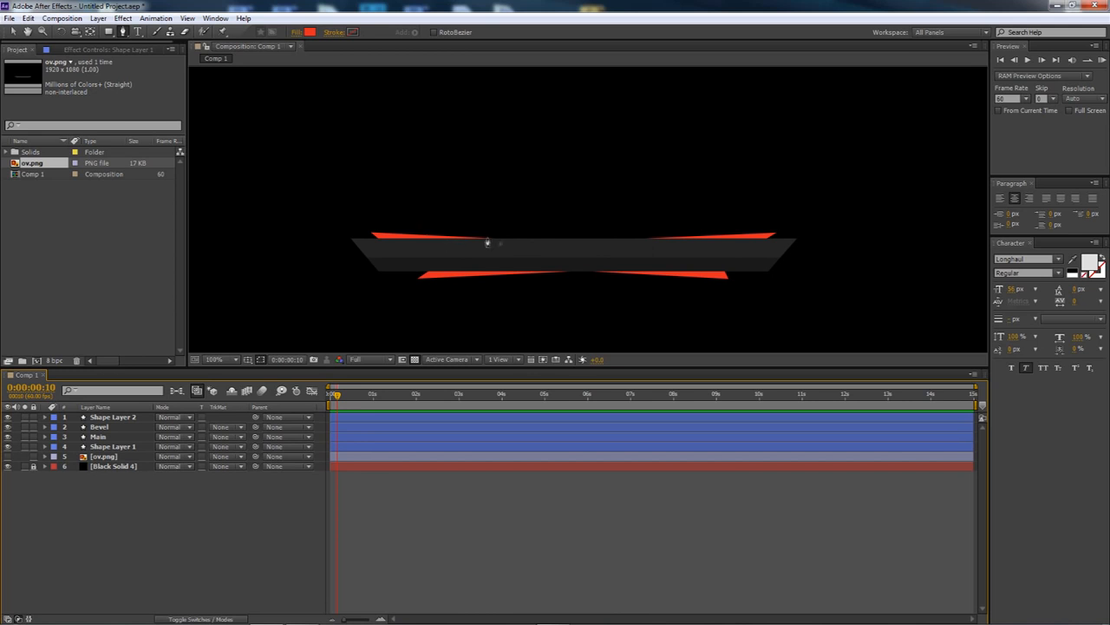
pyautogui.click(102, 448)
pyautogui.moveTo(537, 245); pyautogui.dragTo(559, 246)
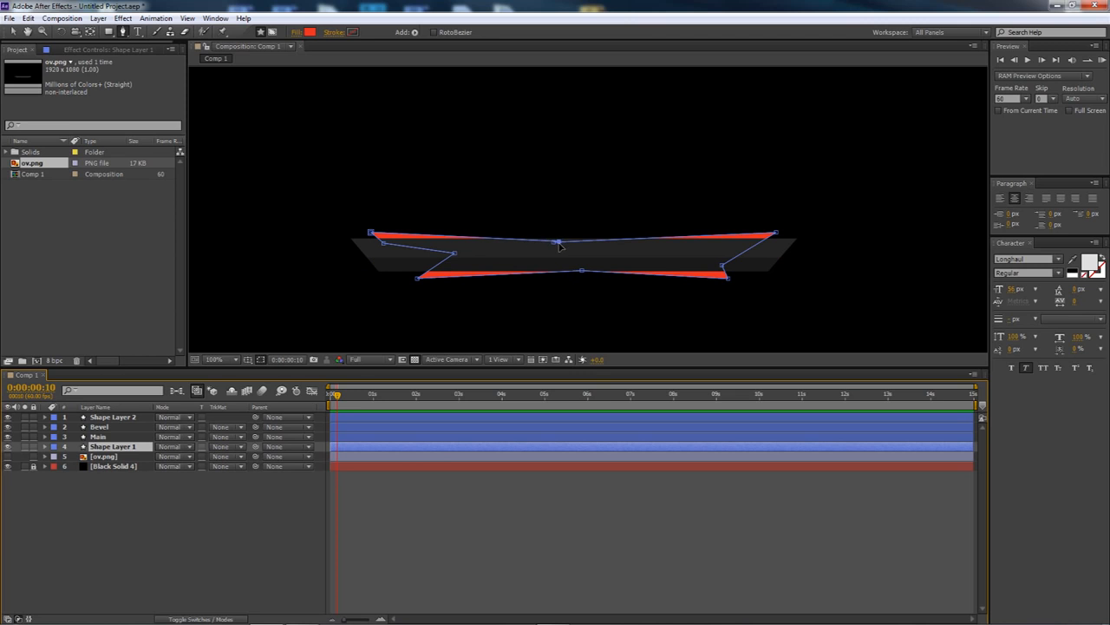
pyautogui.click(229, 516)
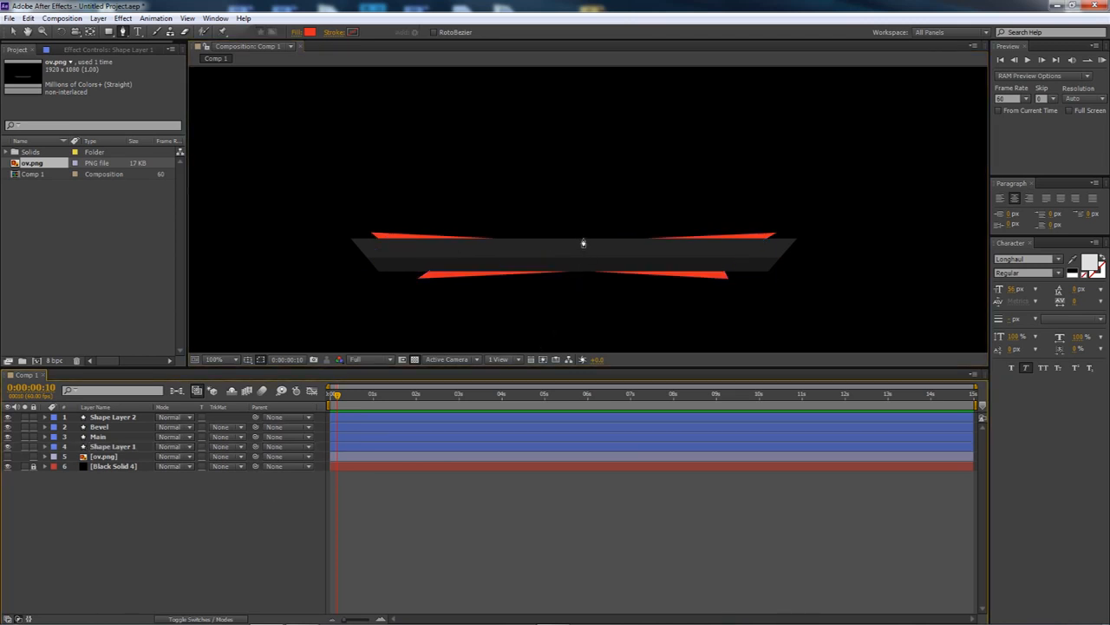
# On Shape Layer 1, move the right of the two middle vertices on the upper edge horizontally to the right of the bar's centre.
pyautogui.click(469, 261)
pyautogui.moveTo(553, 243); pyautogui.dragTo(576, 247)
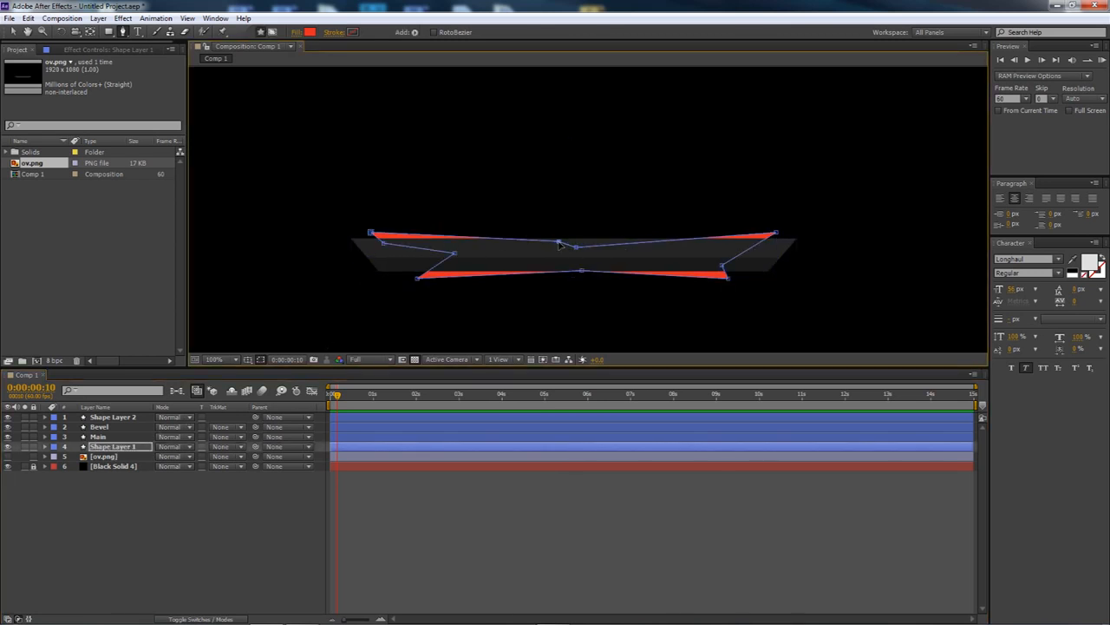
pyautogui.hotkey('ctrl', 'z')
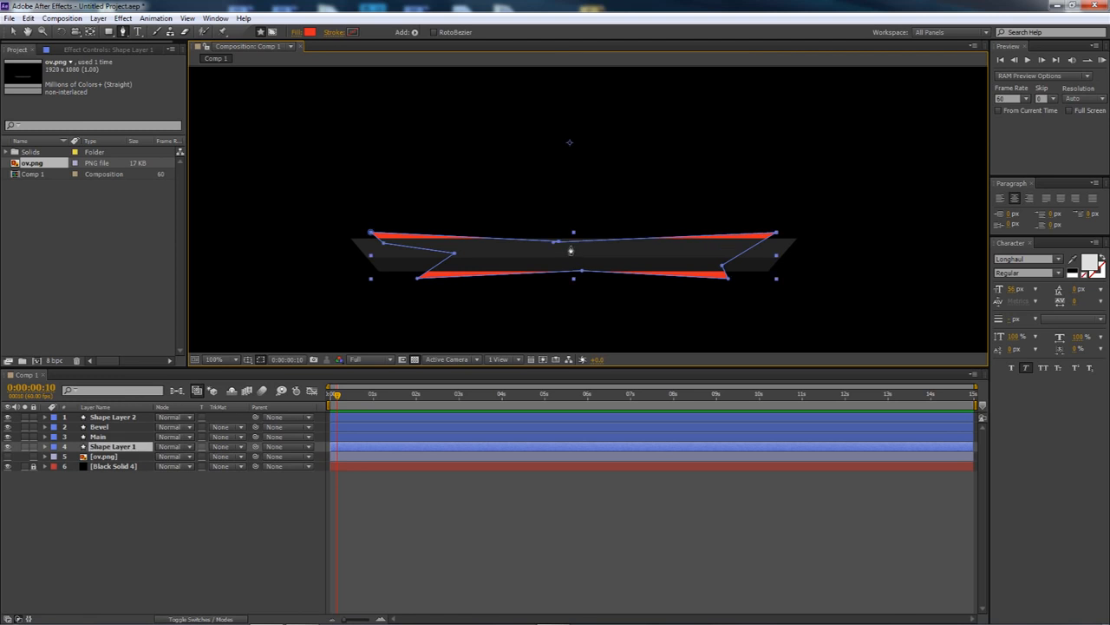
pyautogui.moveTo(559, 243); pyautogui.dragTo(622, 244)
pyautogui.click(274, 500)
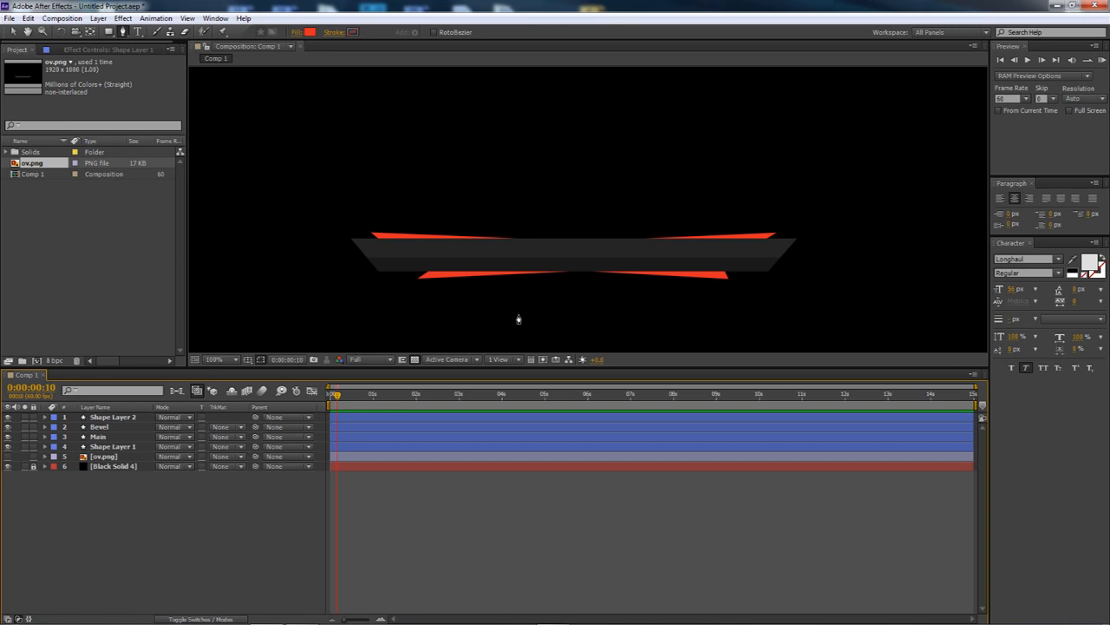
# Apply the Ramp effect to Shape Layer 1 and sample the red fill colour for both its start and end colours.
pyautogui.click(112, 445)
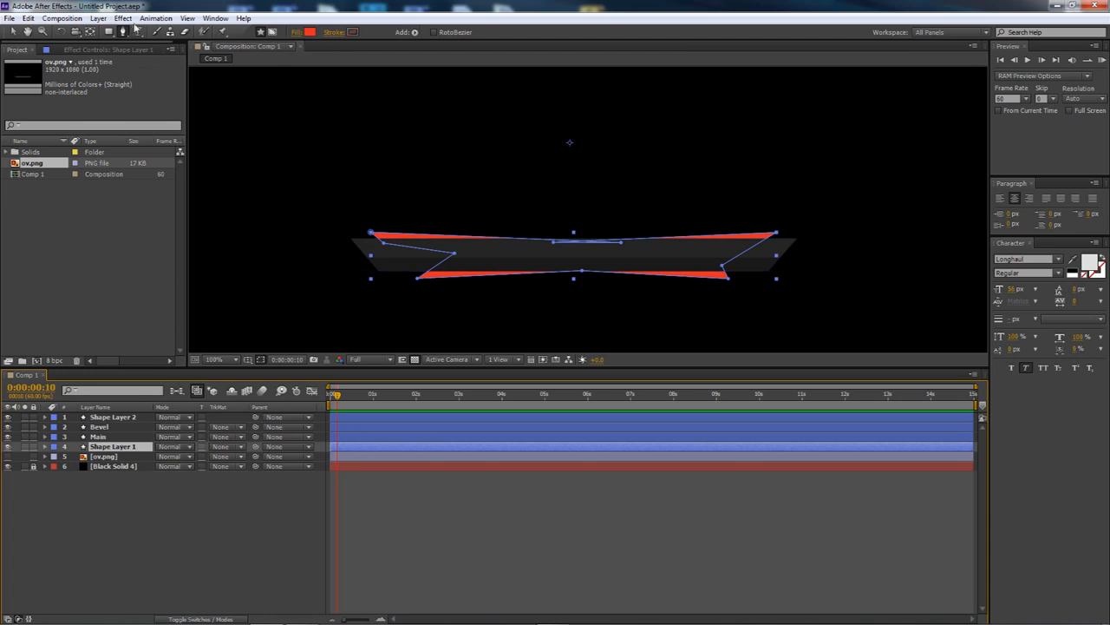
pyautogui.click(127, 20)
pyautogui.moveTo(260, 163)
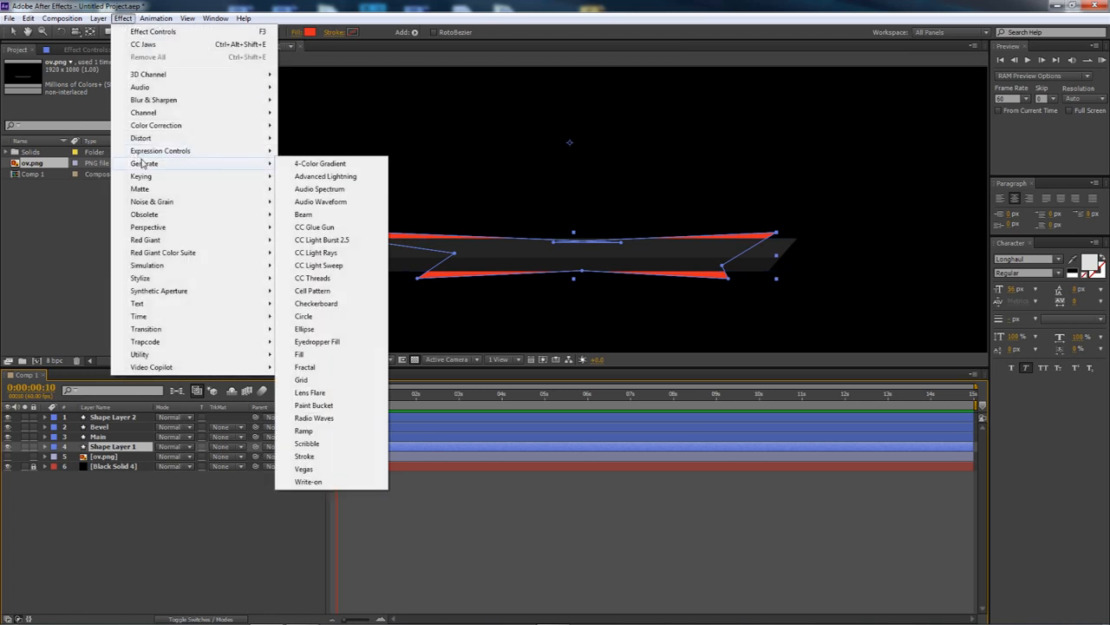
pyautogui.click(305, 431)
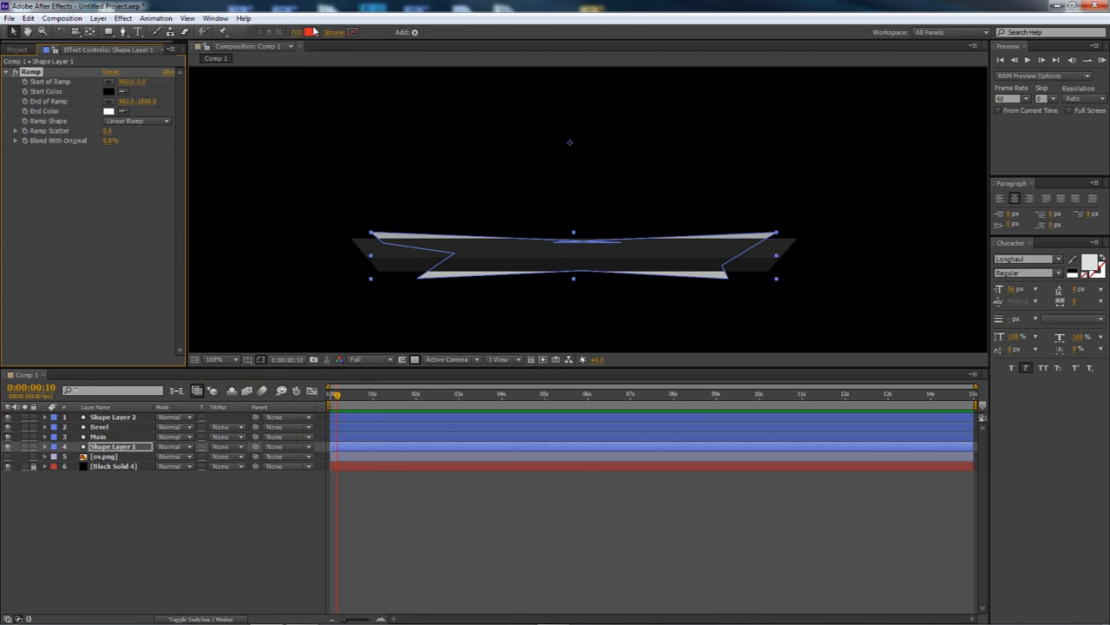
pyautogui.click(306, 32)
pyautogui.click(123, 111)
pyautogui.click(309, 32)
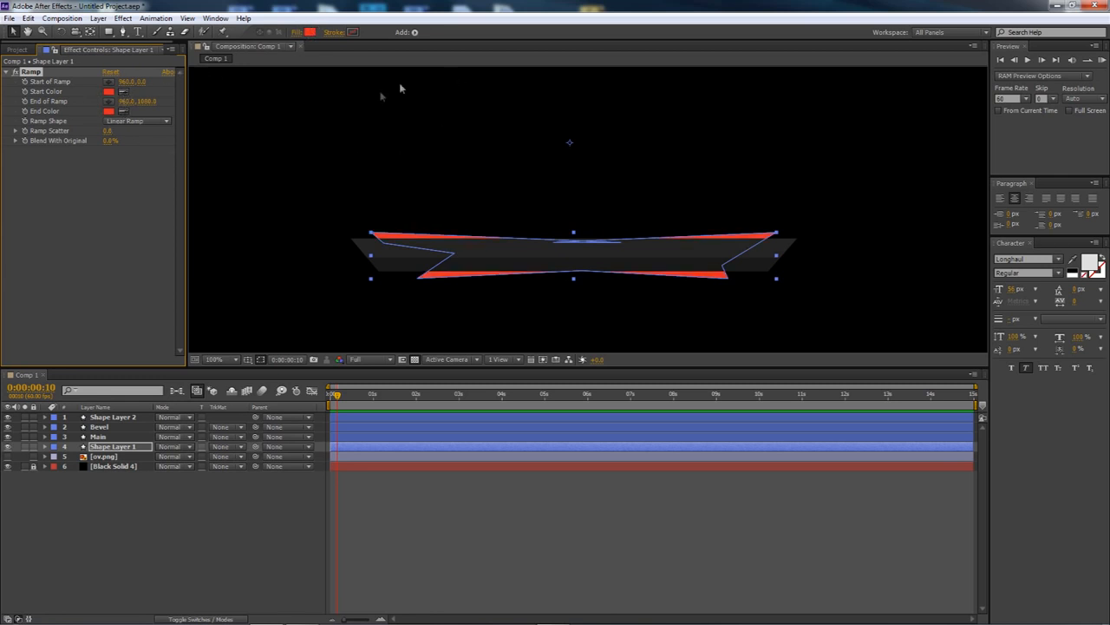
# Set the Ramp effect's end colour on Shape Layer 1 to green.
pyautogui.click(107, 111)
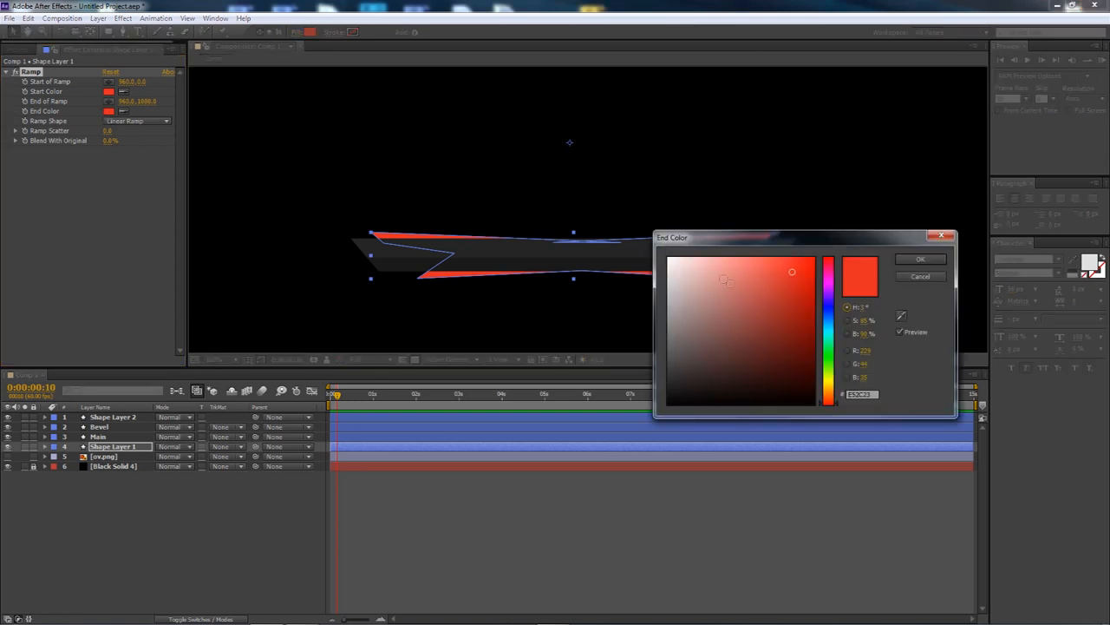
pyautogui.click(829, 347)
pyautogui.click(916, 260)
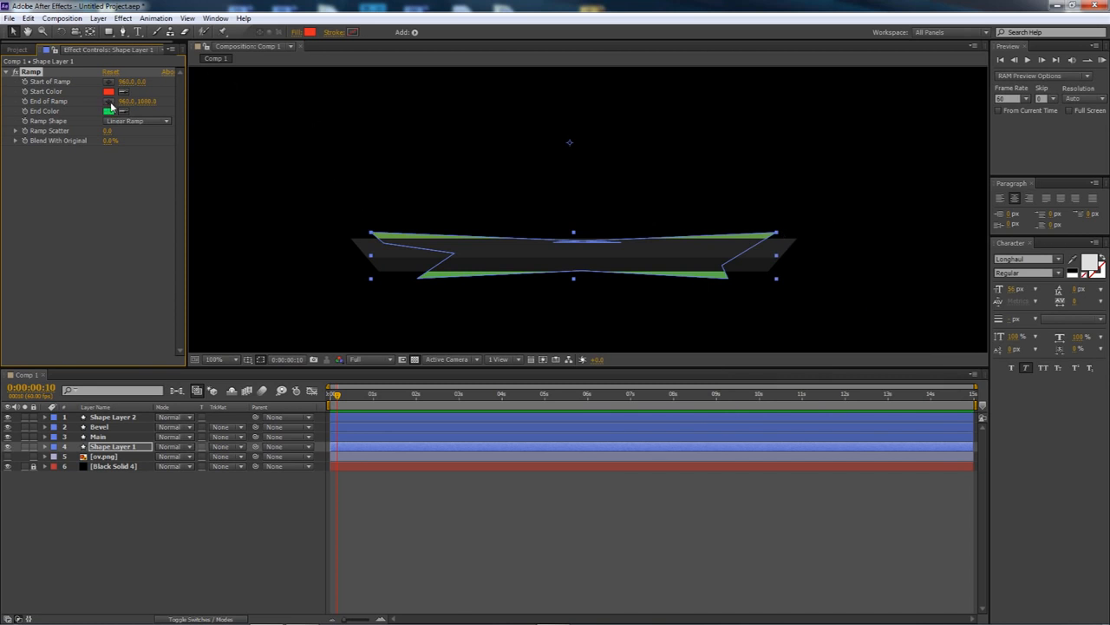
# Place the end of the ramp on the lower-right accent at about 1144, 764 and its start on the upper-left accent at about 732, 703.
pyautogui.click(109, 102)
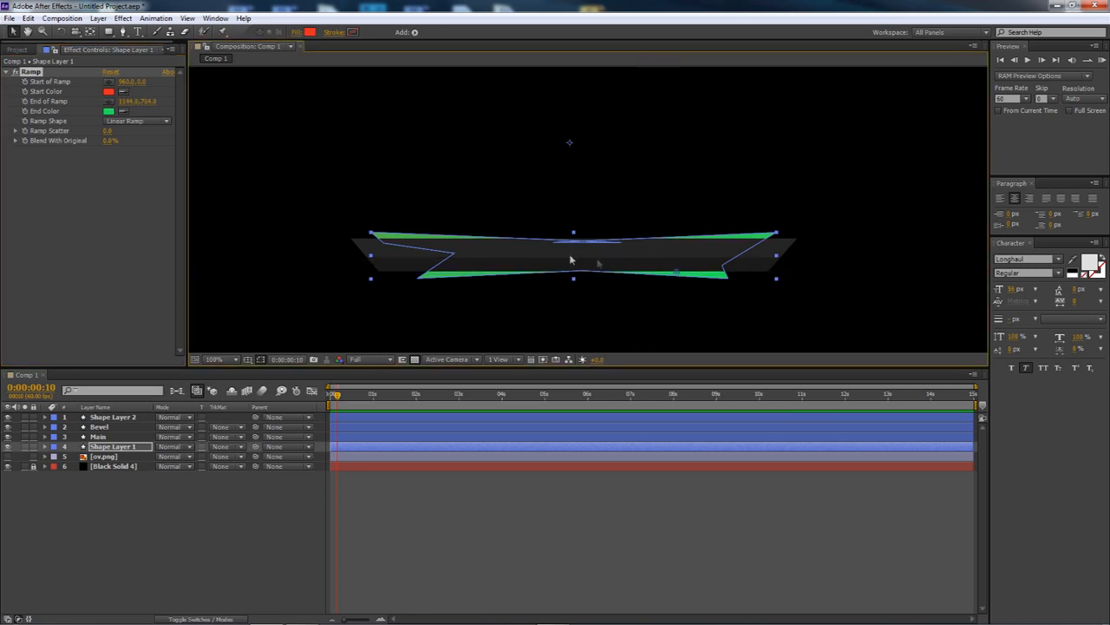
pyautogui.click(108, 82)
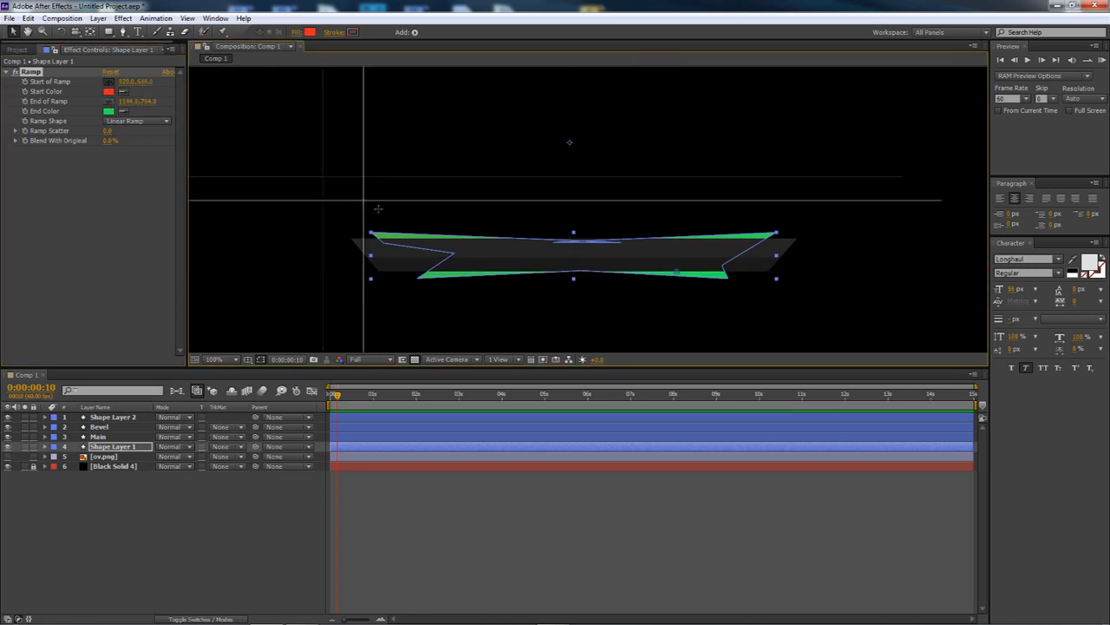
pyautogui.click(439, 236)
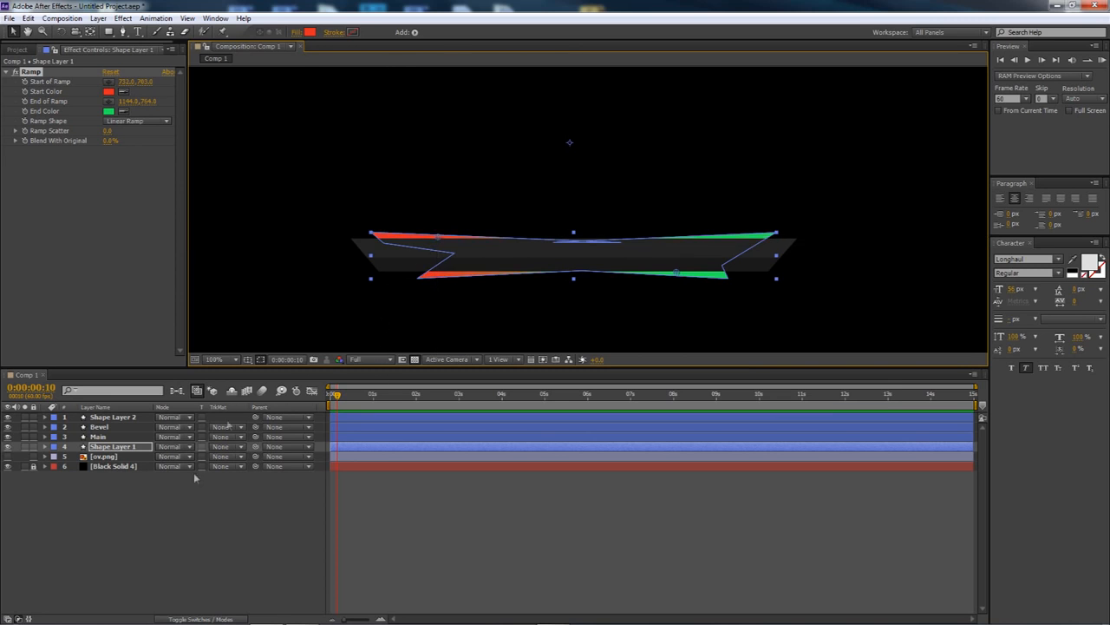
pyautogui.click(206, 512)
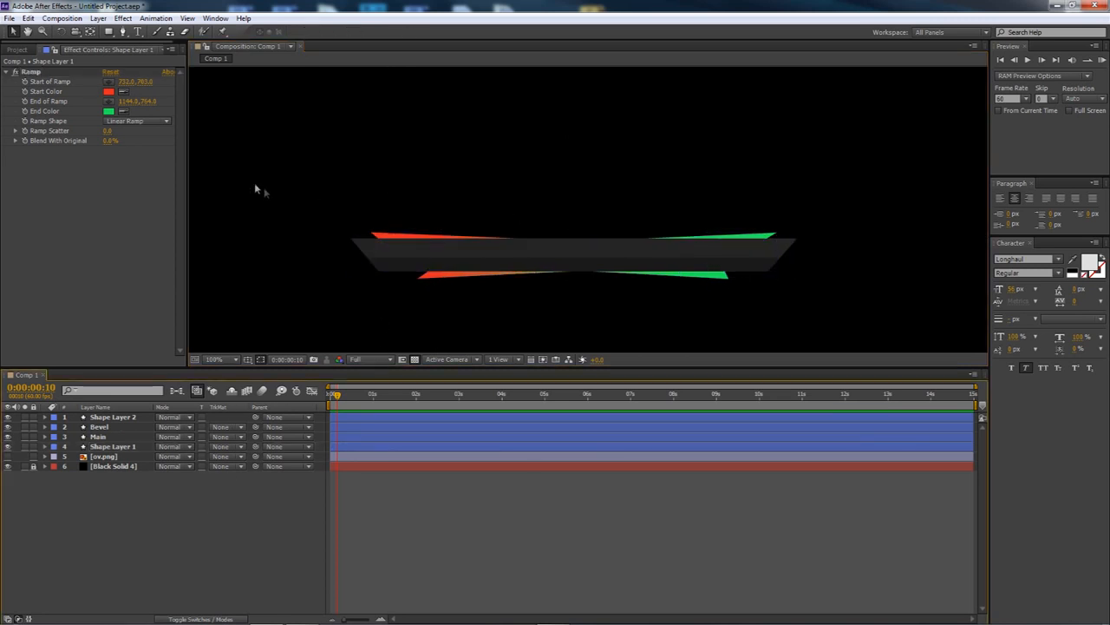
# Set the Ramp's end colour to a darker orange-red, CC4425, starting from a sample of the red accent.
pyautogui.click(108, 112)
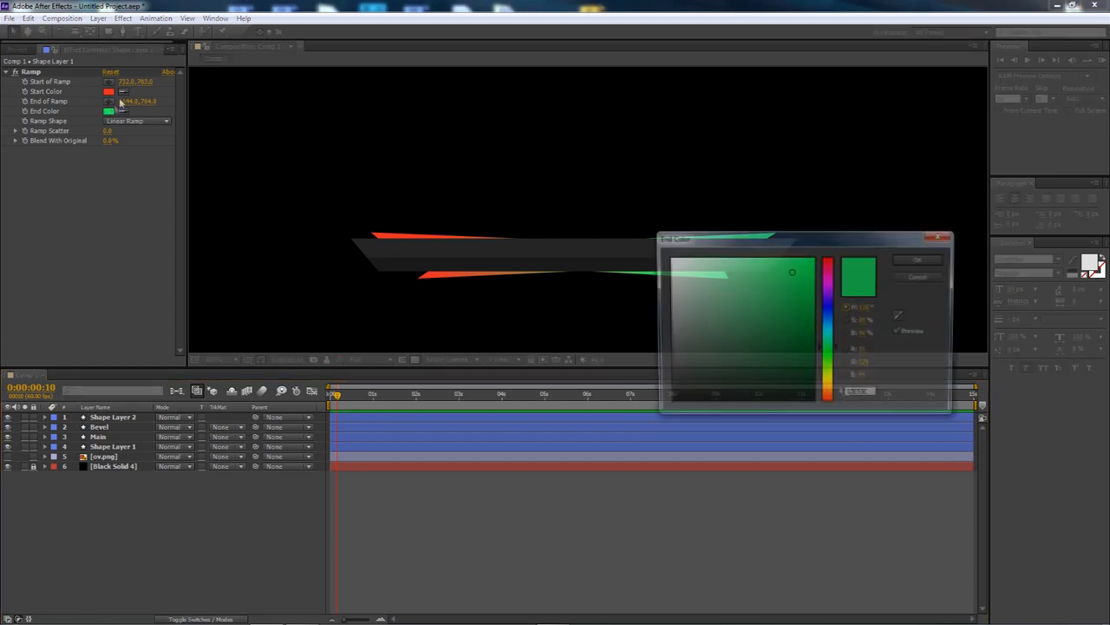
pyautogui.click(901, 316)
pyautogui.click(447, 274)
pyautogui.click(789, 287)
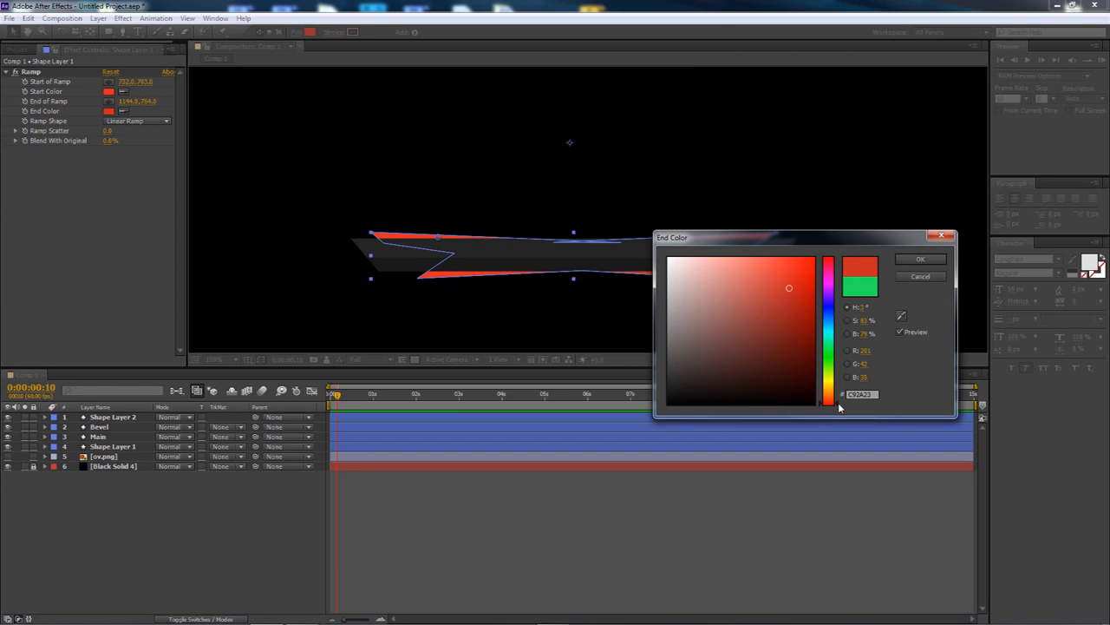
pyautogui.moveTo(837, 405); pyautogui.dragTo(837, 399)
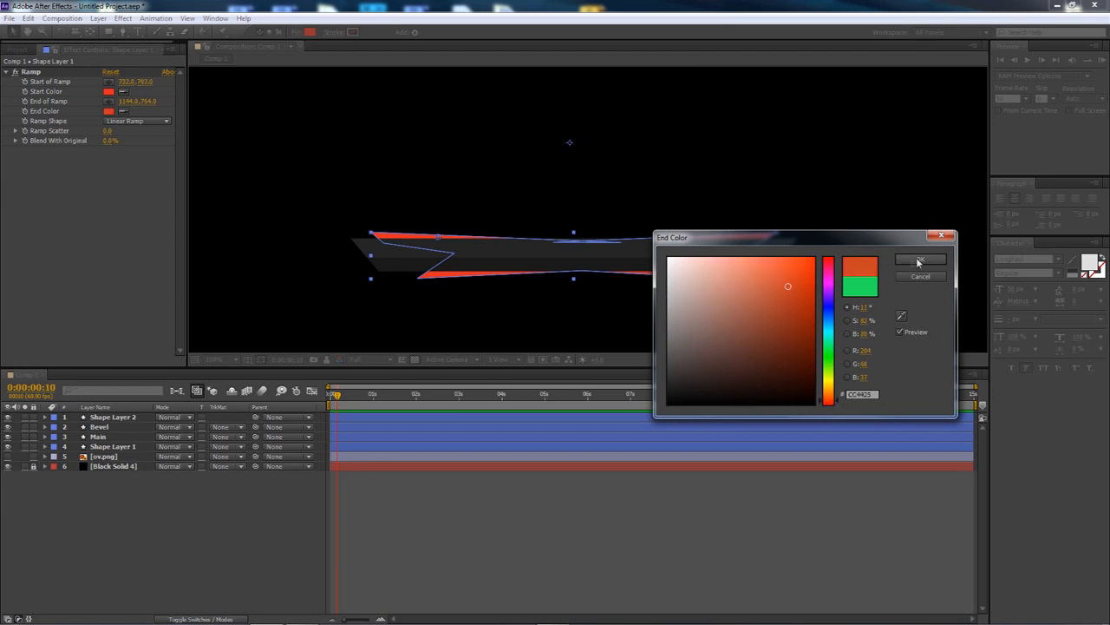
pyautogui.click(920, 258)
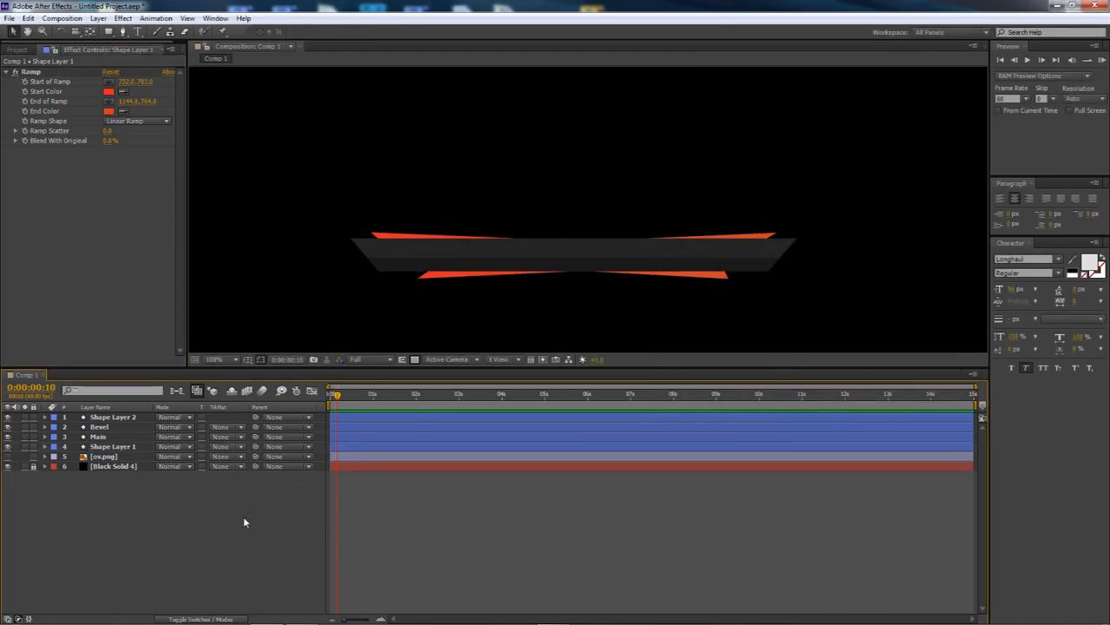
# Rename Shape Layer 1 to "Color one" and delete the empty Shape Layer 2.
pyautogui.scroll(-2, 548, 327)
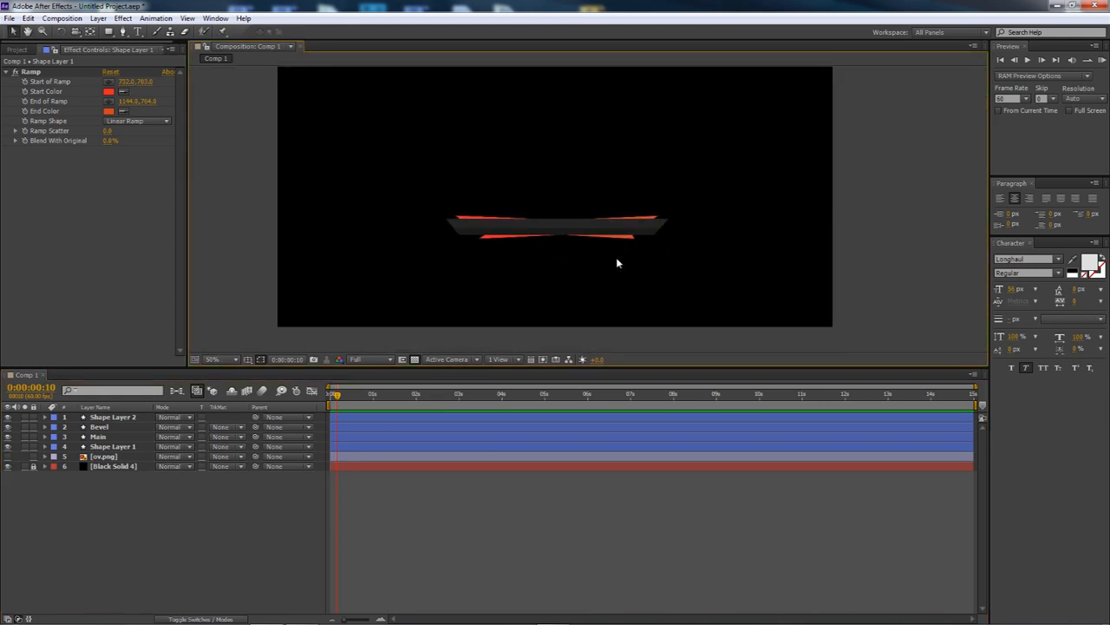
pyautogui.scroll(2, 617, 257)
pyautogui.moveTo(565, 251); pyautogui.dragTo(595, 261)
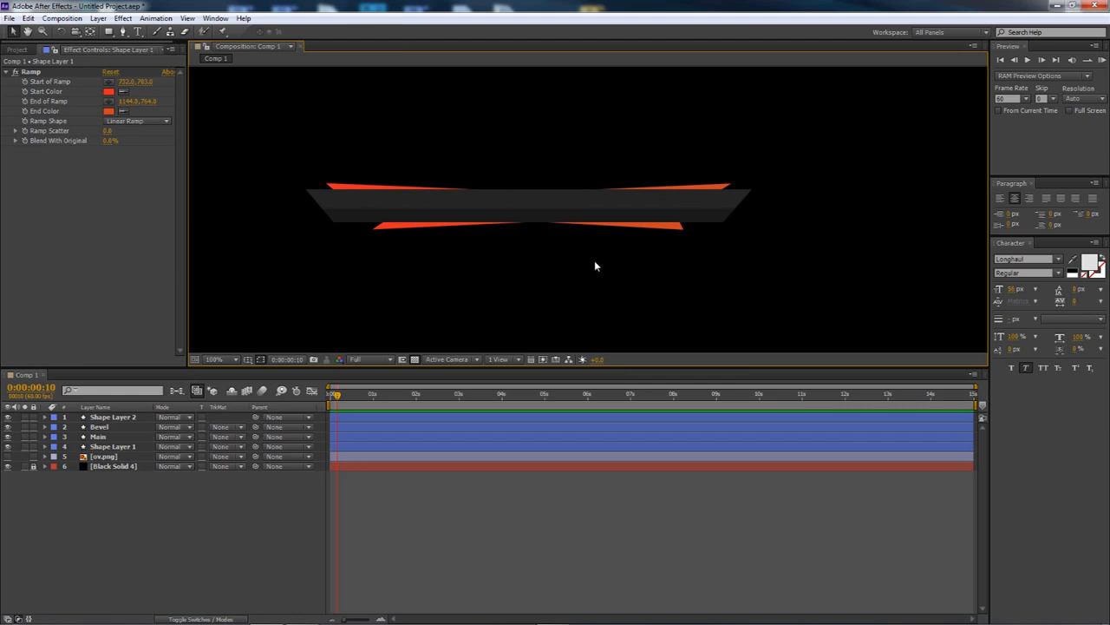
pyautogui.rightClick(113, 446)
pyautogui.click(148, 439)
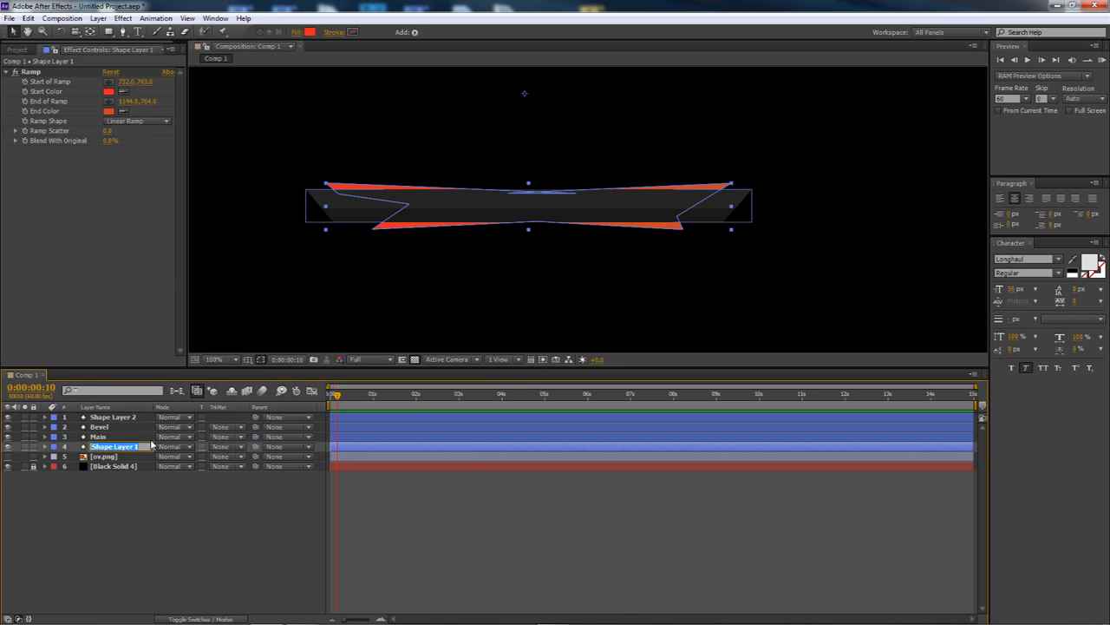
pyautogui.write('Color one')
pyautogui.press('Return')
pyautogui.click(73, 416)
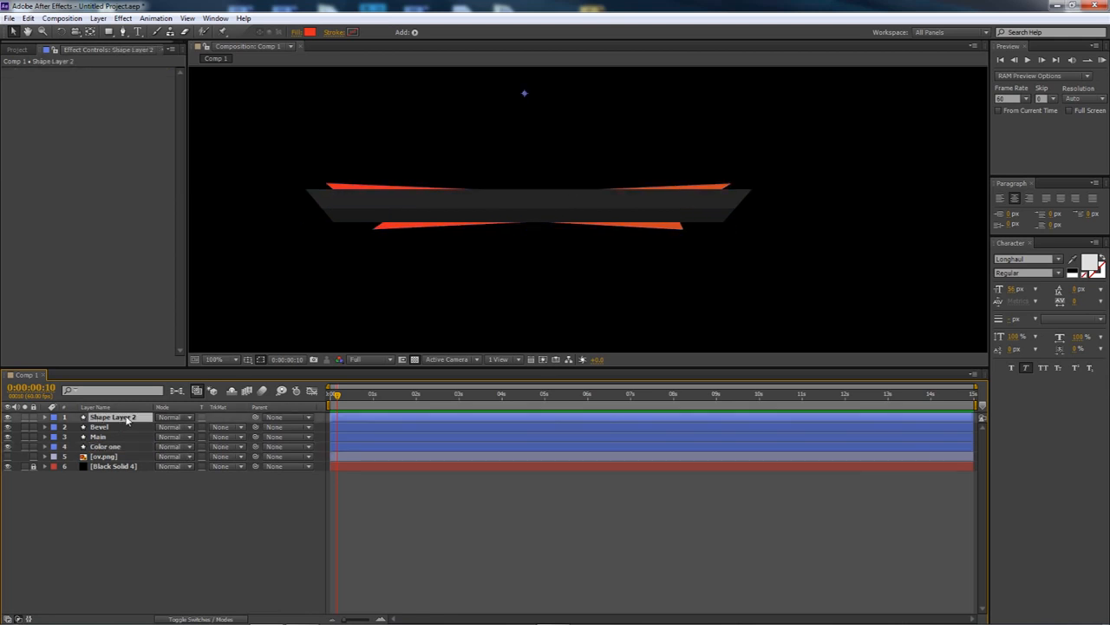
pyautogui.press('Delete')
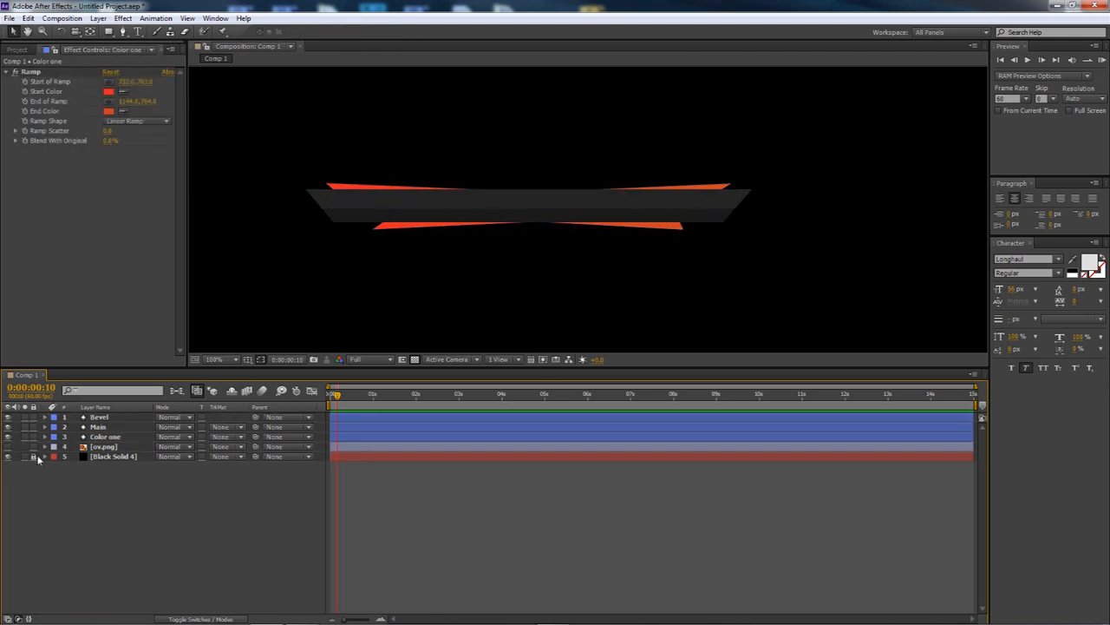
# Show the ov.png layer again and add a new shape layer directly above it.
pyautogui.click(7, 447)
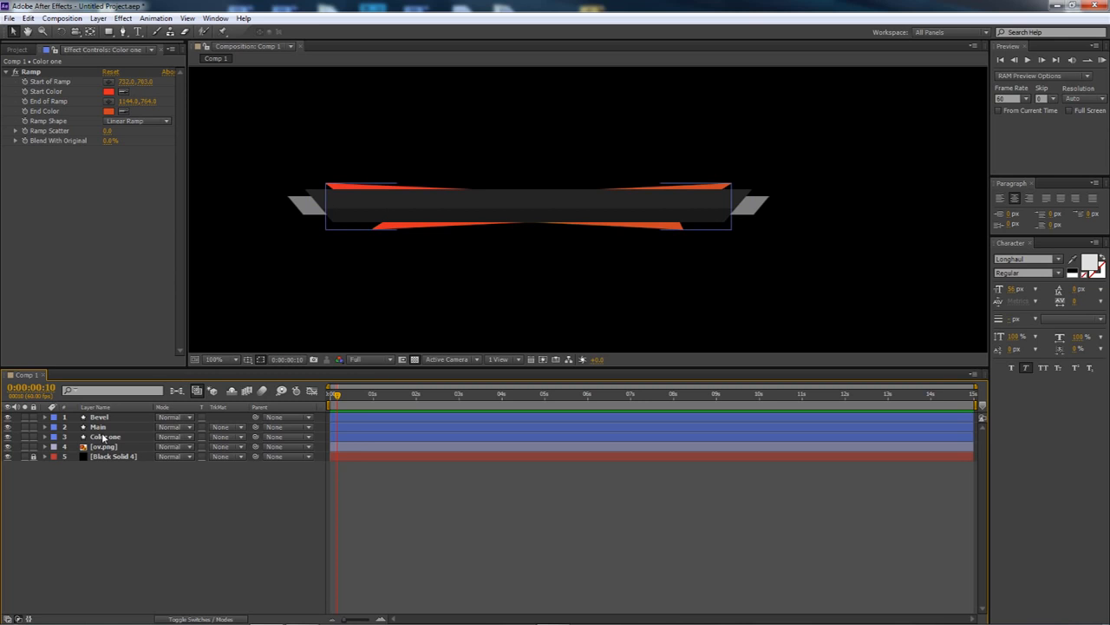
pyautogui.rightClick(135, 472)
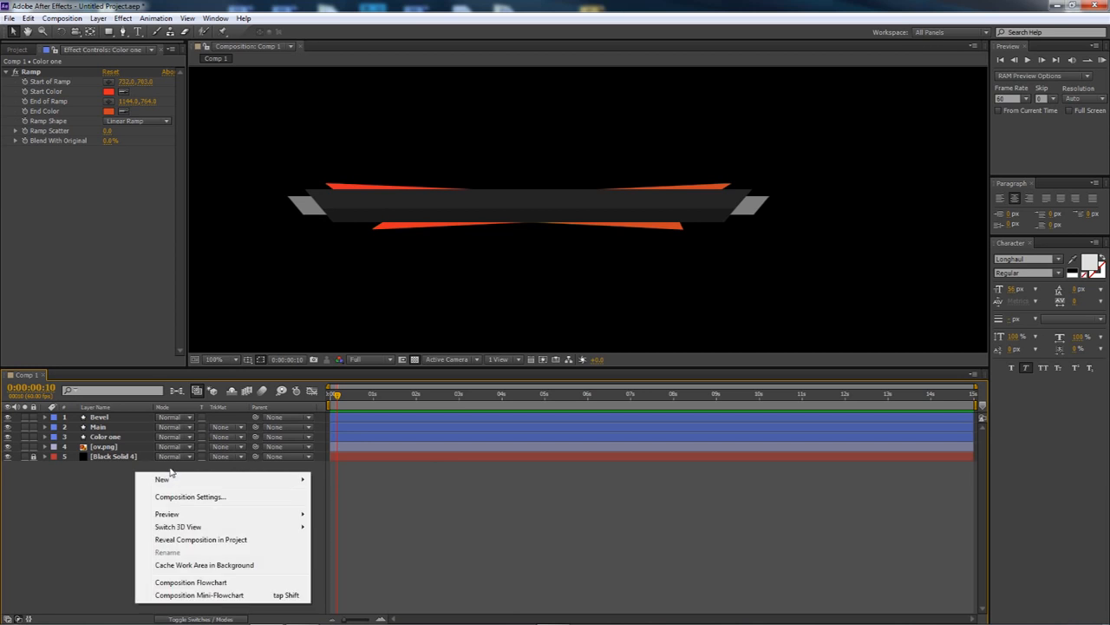
pyautogui.moveTo(286, 479)
pyautogui.click(347, 560)
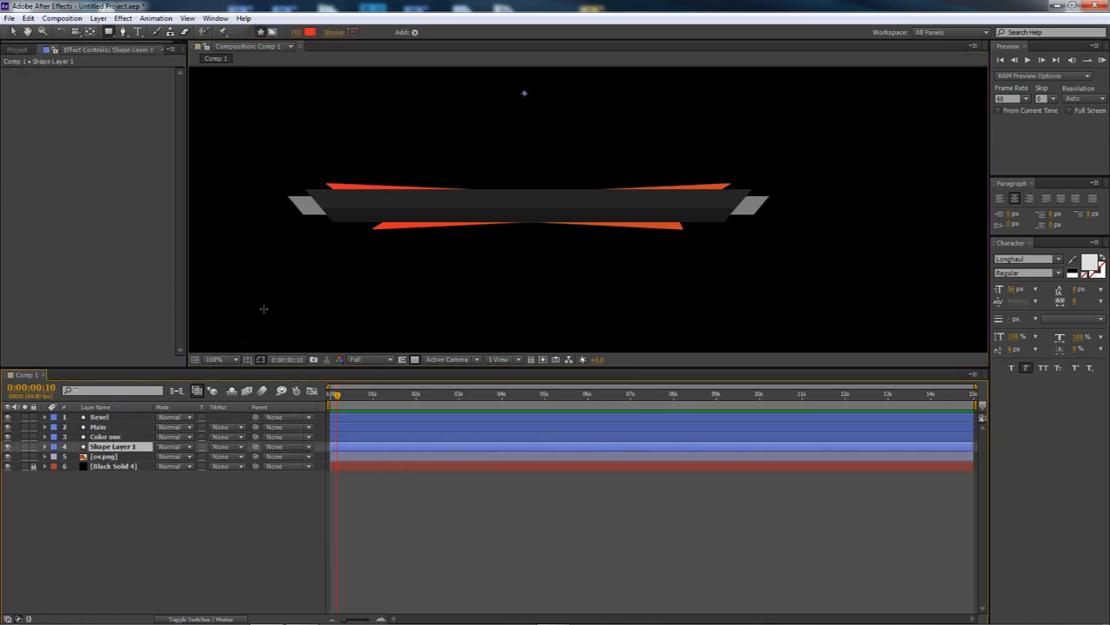
# With the Pen tool, start a path on the new shape layer with four vertices around the grey parallelogram at the bar's left end.
pyautogui.press('g')
pyautogui.scroll(4, 246, 194)
pyautogui.click(514, 220)
pyautogui.click(410, 220)
pyautogui.click(473, 293)
pyautogui.click(595, 293)
# Extend the path to the two outer corners of the grey parallelogram at the bar's right end and close it on its starting vertex.
pyautogui.scroll(-1, 633, 300)
pyautogui.moveTo(689, 300); pyautogui.dragTo(248, 278)
pyautogui.moveTo(726, 290); pyautogui.dragTo(402, 271)
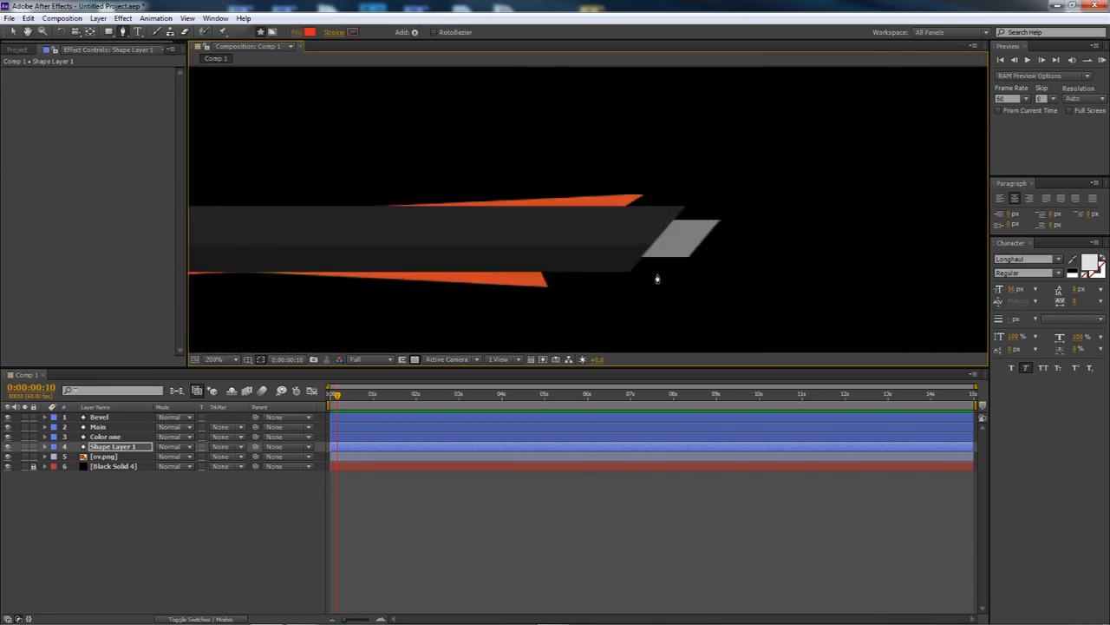
pyautogui.click(690, 256)
pyautogui.click(721, 222)
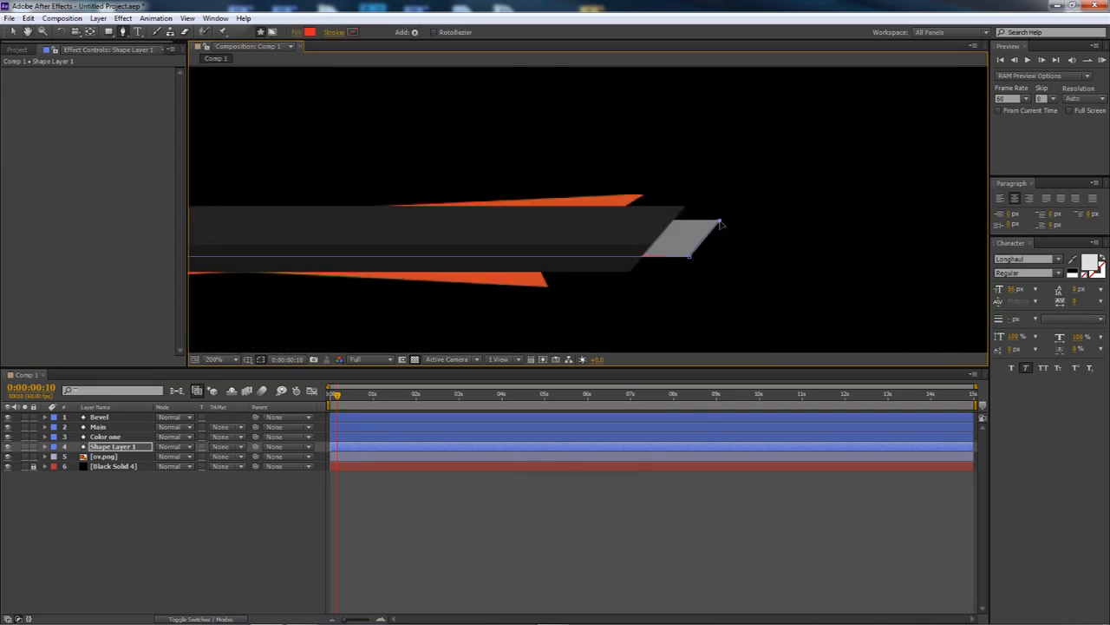
pyautogui.moveTo(264, 253); pyautogui.dragTo(745, 279)
pyautogui.click(291, 247)
# Fill the end-piece shape on Shape Layer 1 with light grey E9E9E9 and hide the ov.png layer.
pyautogui.scroll(-2, 368, 261)
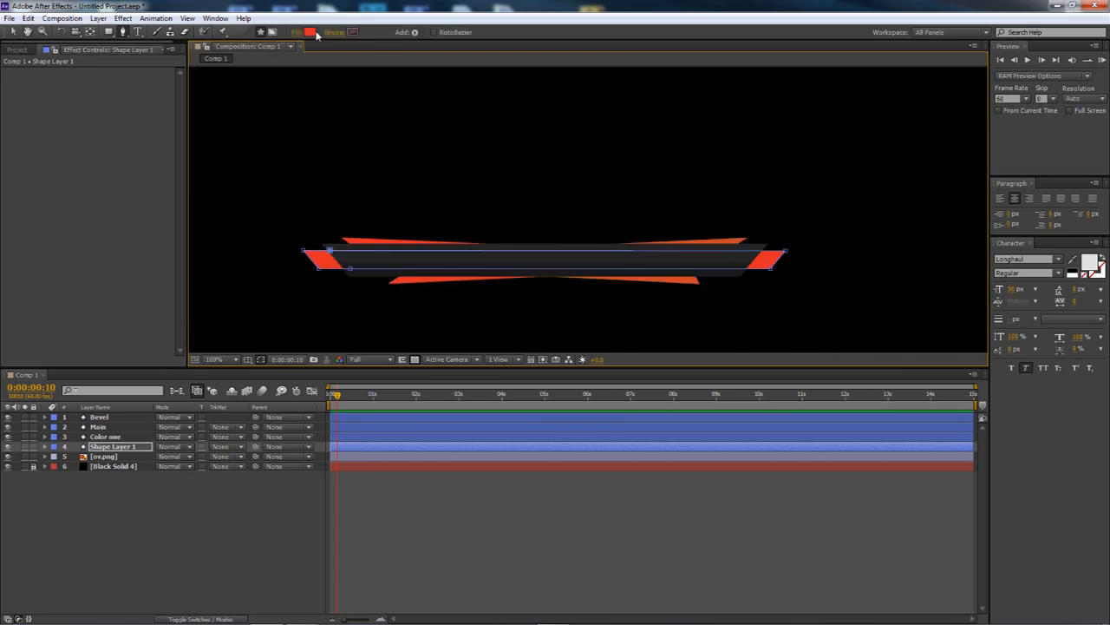
pyautogui.click(311, 33)
pyautogui.moveTo(694, 295); pyautogui.dragTo(666, 269)
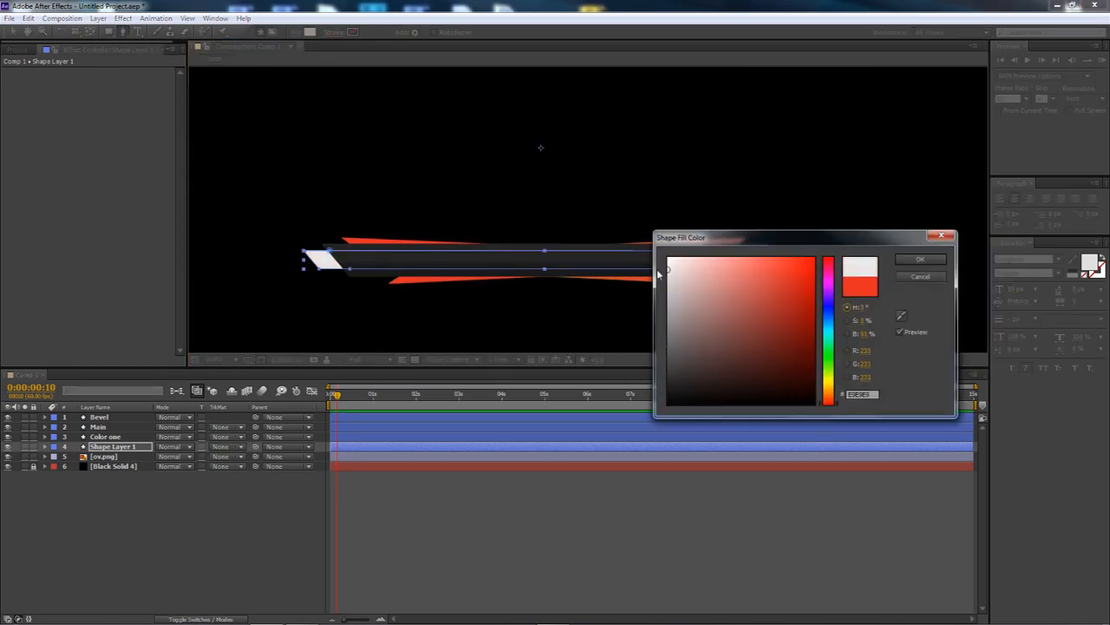
pyautogui.click(912, 260)
pyautogui.click(101, 456)
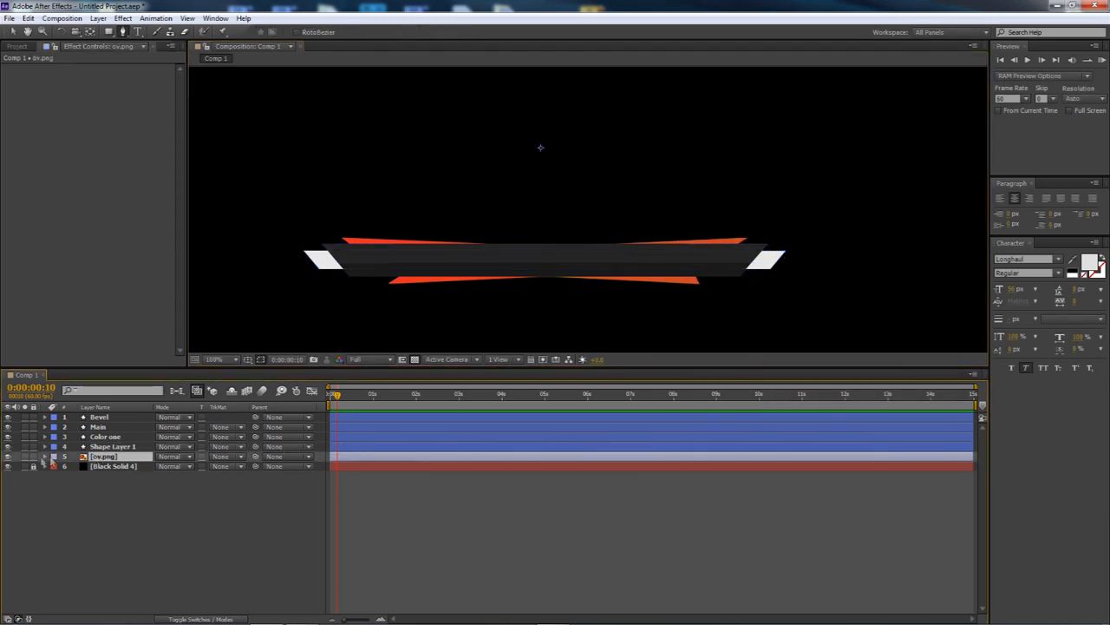
pyautogui.click(8, 456)
pyautogui.click(145, 507)
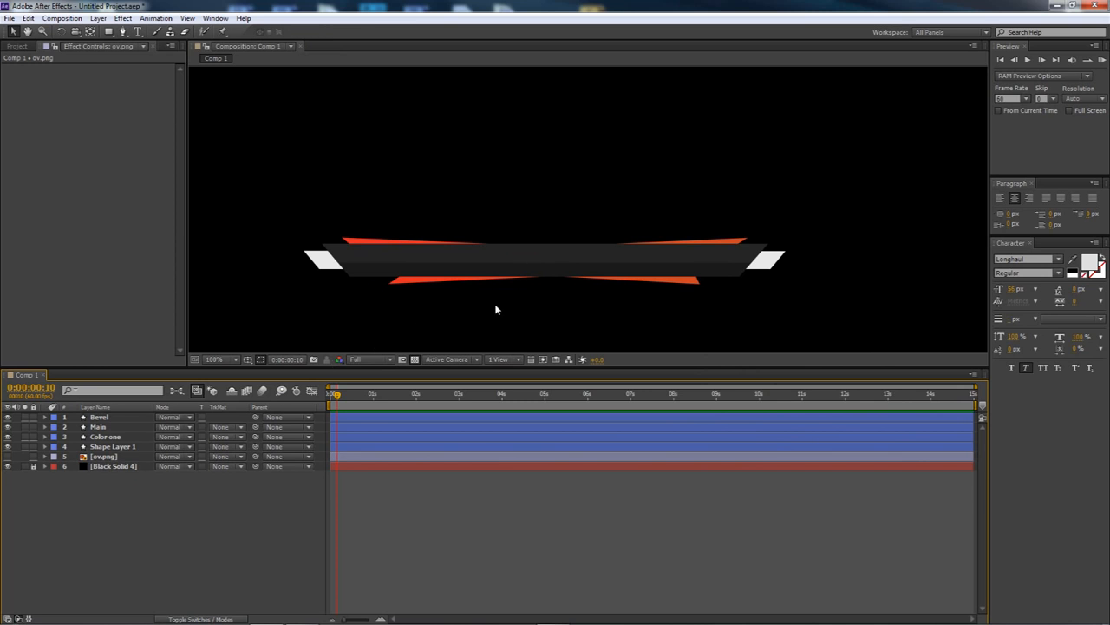
# Try moving the banner's shape pieces separately, undo each move, and hide the ov.png layer again.
pyautogui.scroll(-2, 543, 299)
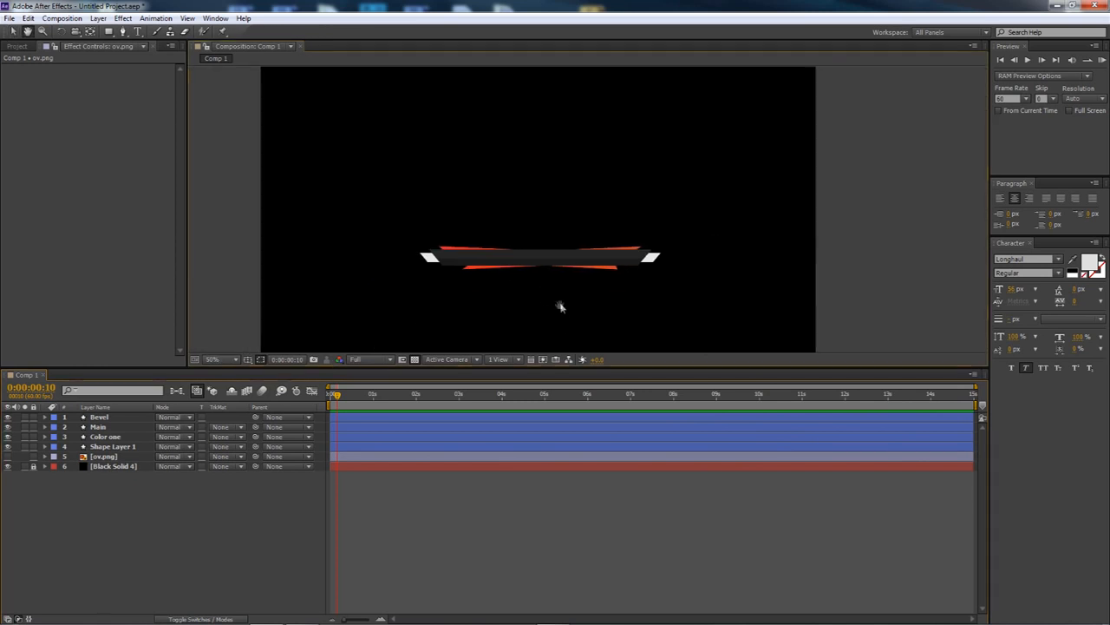
pyautogui.scroll(1, 567, 227)
pyautogui.moveTo(565, 226); pyautogui.dragTo(565, 249)
pyautogui.moveTo(348, 231); pyautogui.dragTo(378, 318)
pyautogui.hotkey('ctrl', 'z')
pyautogui.moveTo(670, 243); pyautogui.dragTo(664, 319)
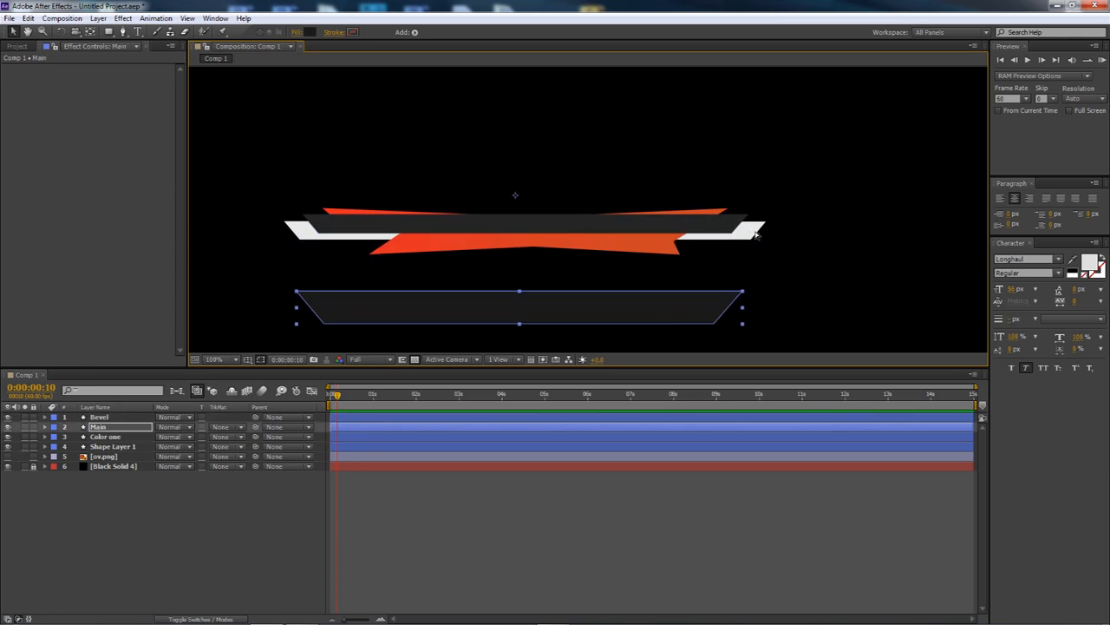
pyautogui.hotkey('ctrl', 'z')
pyautogui.moveTo(753, 232); pyautogui.dragTo(794, 287)
pyautogui.hotkey('ctrl', 'z')
pyautogui.moveTo(694, 220); pyautogui.dragTo(739, 148)
pyautogui.hotkey('ctrl', 'z')
pyautogui.hotkey('ctrl', 'z')
pyautogui.click(233, 484)
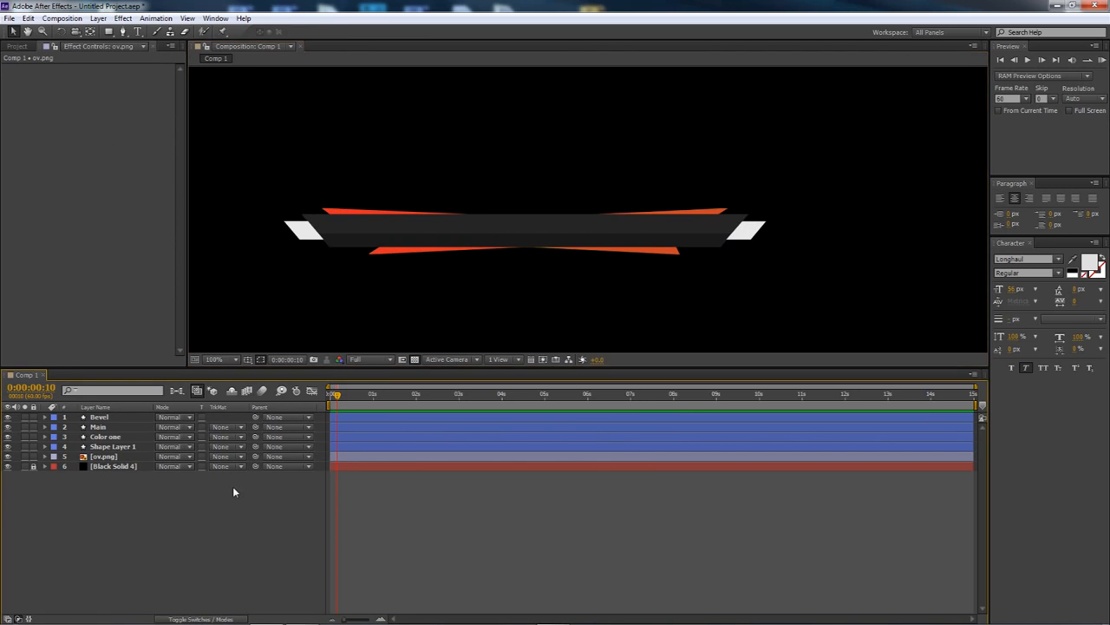
pyautogui.click(8, 457)
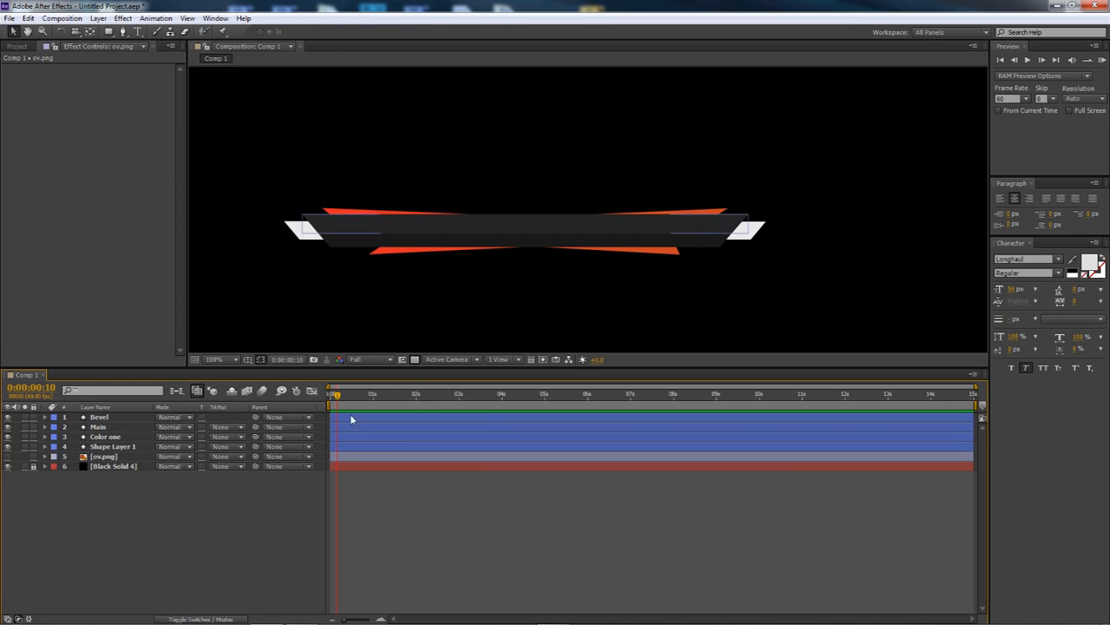
# Apply the Iris Wipe transition effect to the Main layer at the start of the timeline.
pyautogui.moveTo(338, 395); pyautogui.dragTo(420, 408)
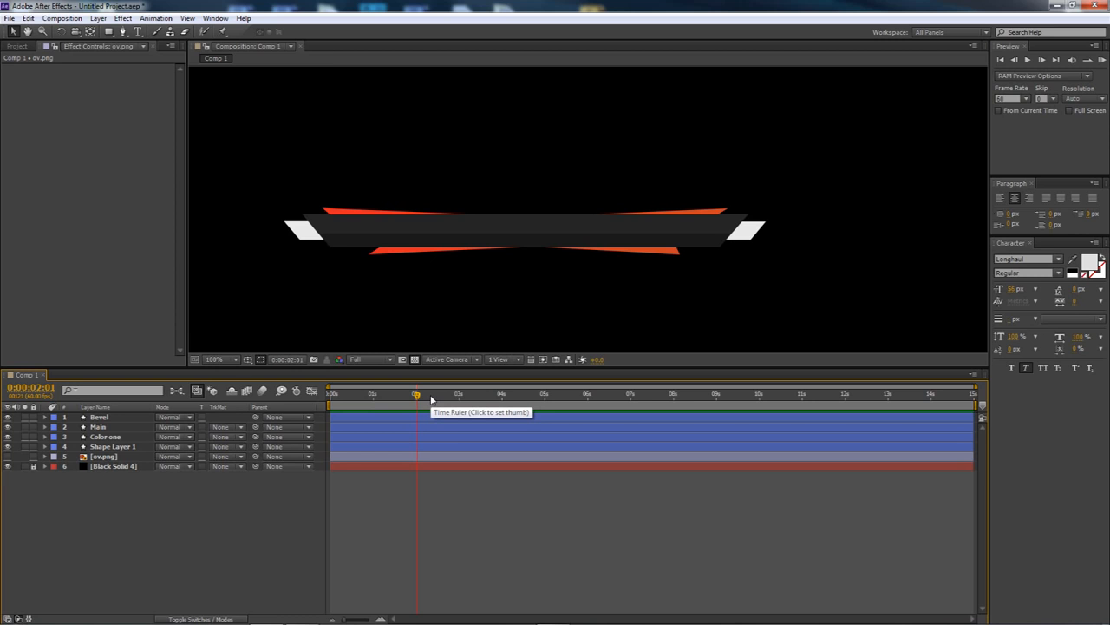
pyautogui.click(350, 246)
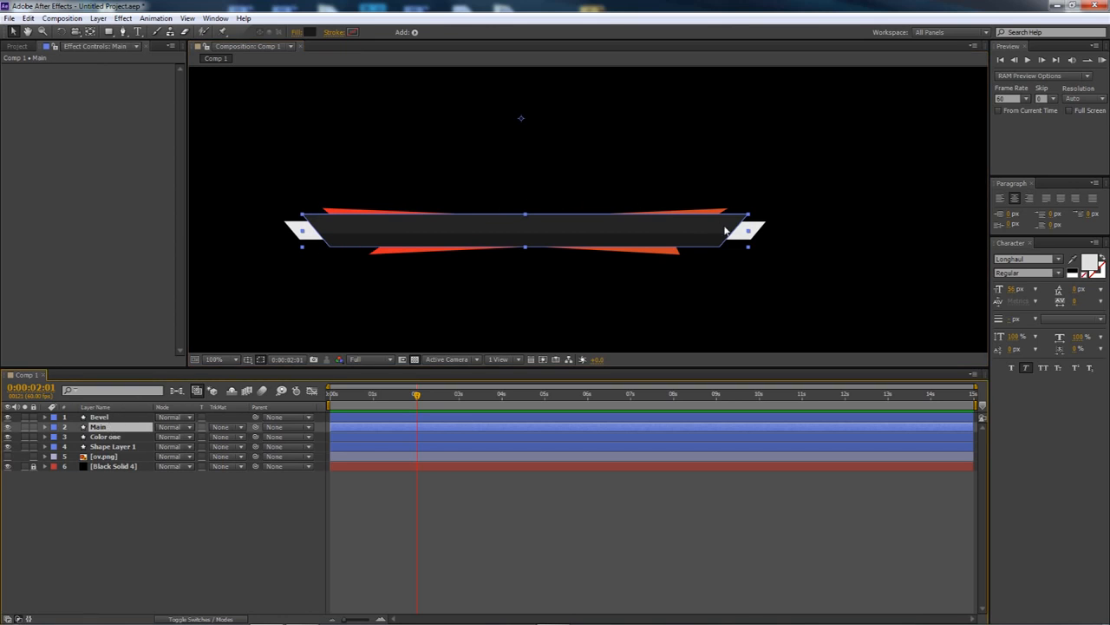
pyautogui.click(331, 401)
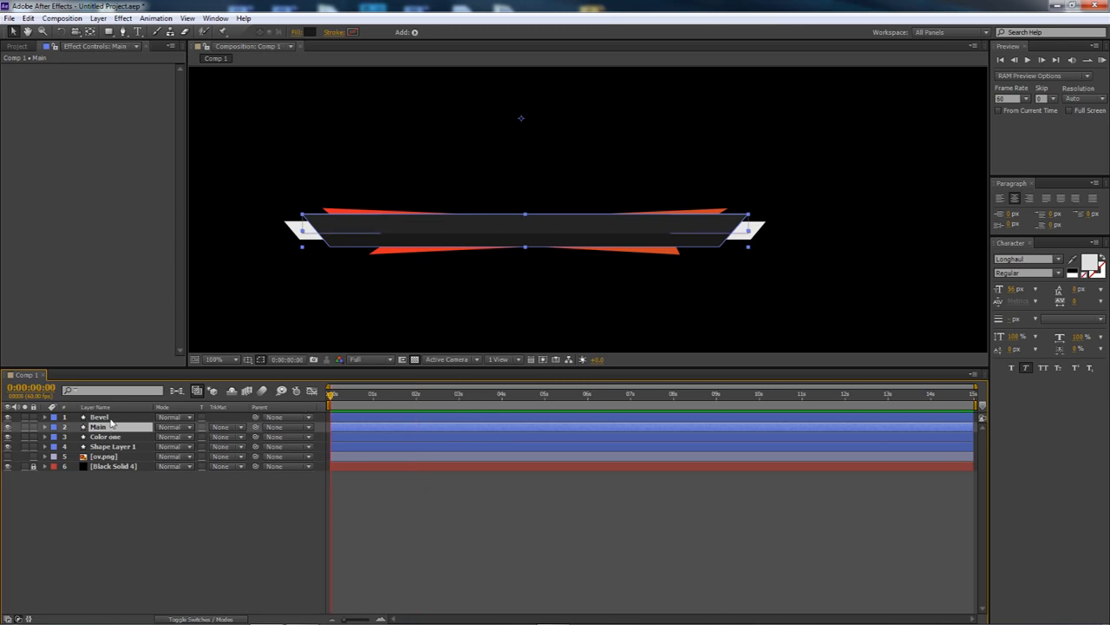
pyautogui.click(123, 18)
pyautogui.moveTo(154, 330)
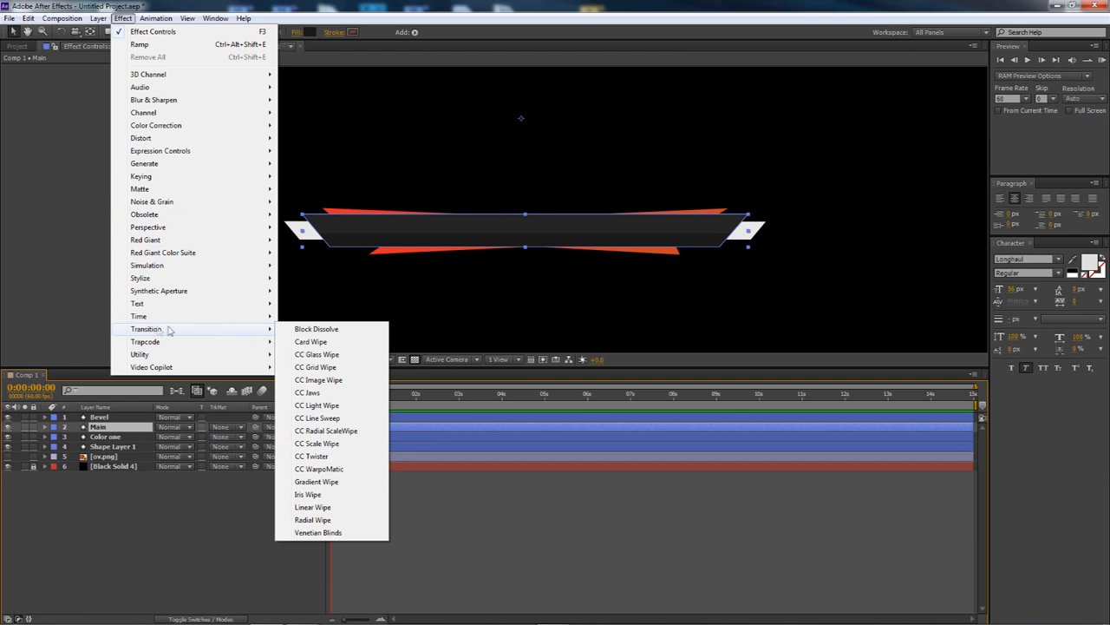
pyautogui.click(308, 495)
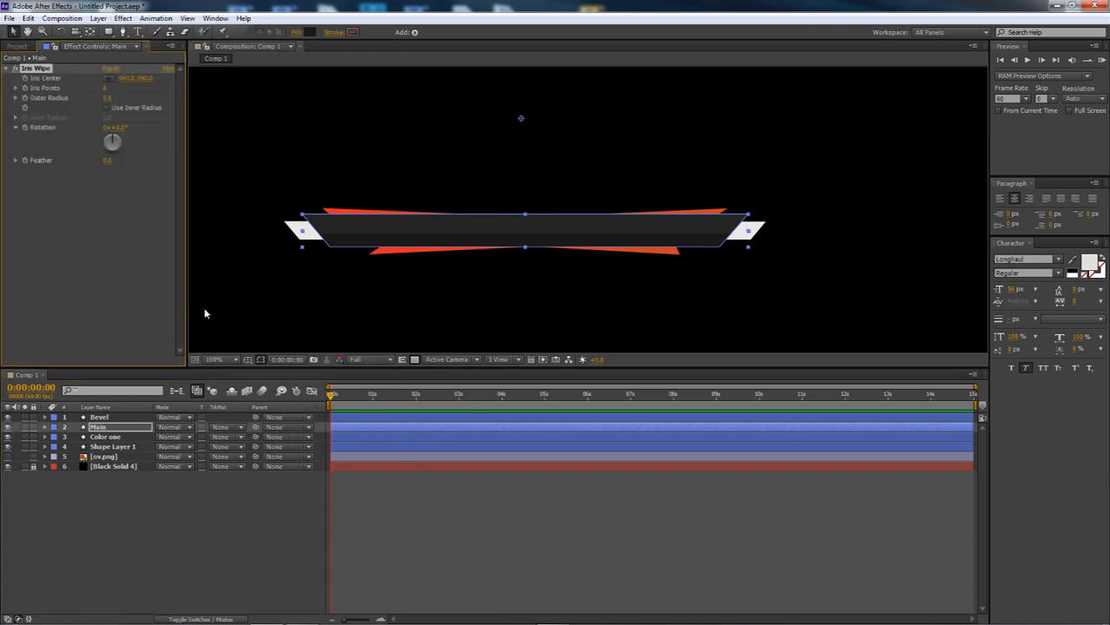
# Hide the Bevel, Color one and Shape Layer 1 layers and lock the ov.png layer.
pyautogui.click(9, 446)
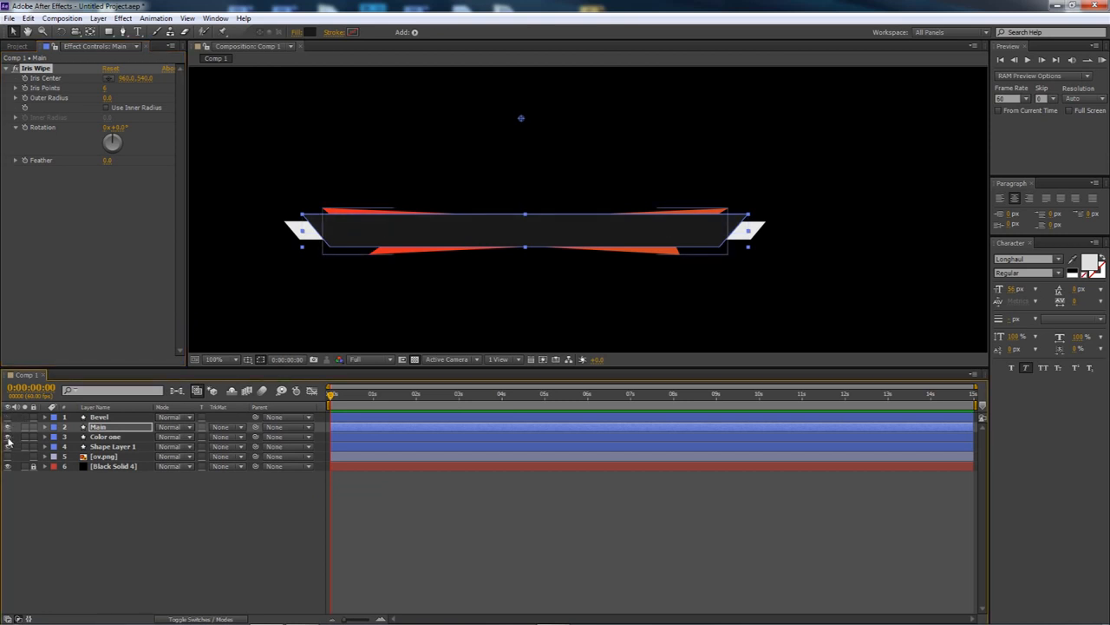
pyautogui.click(8, 456)
pyautogui.click(33, 456)
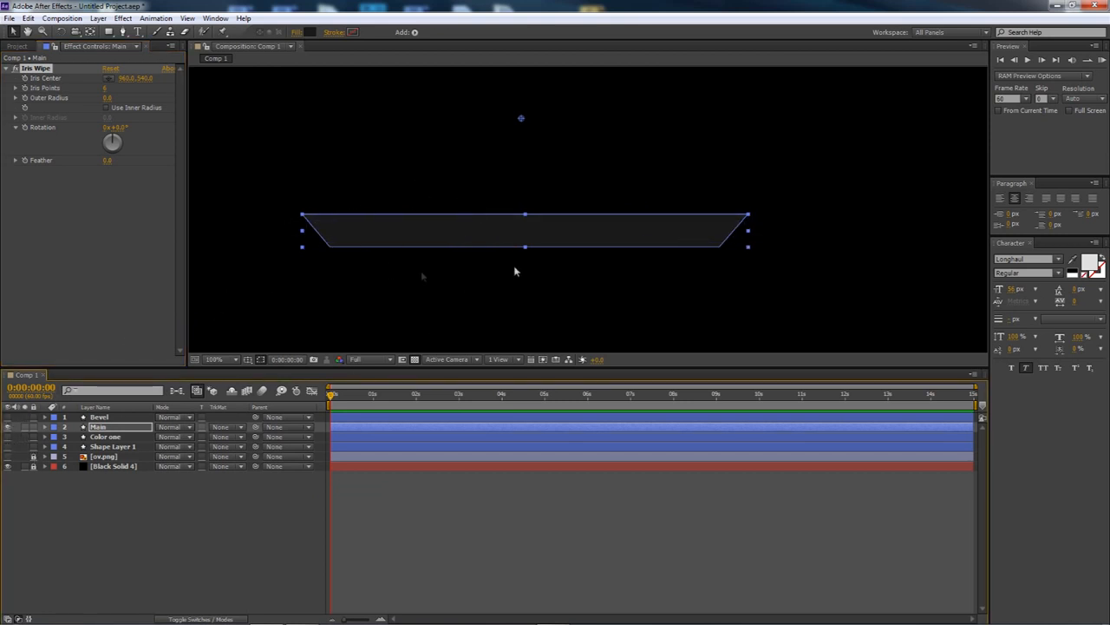
# Raise the Iris Wipe's Outer Radius to about 356 and place its Iris Center at the bar's middle, about 967, 733.
pyautogui.moveTo(108, 98); pyautogui.dragTo(408, 193)
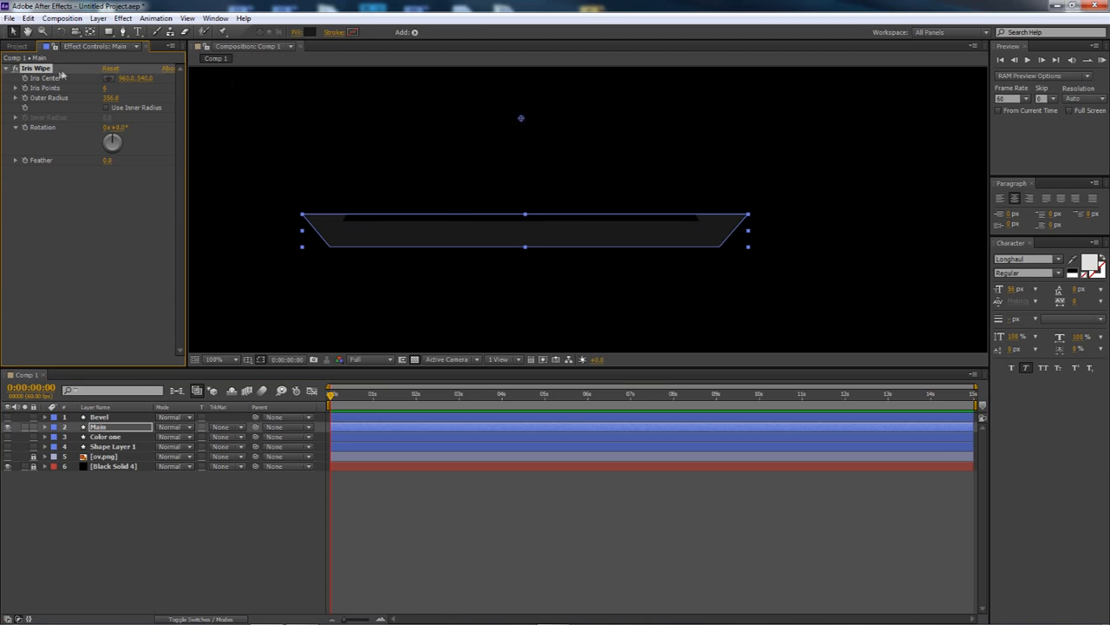
pyautogui.click(109, 79)
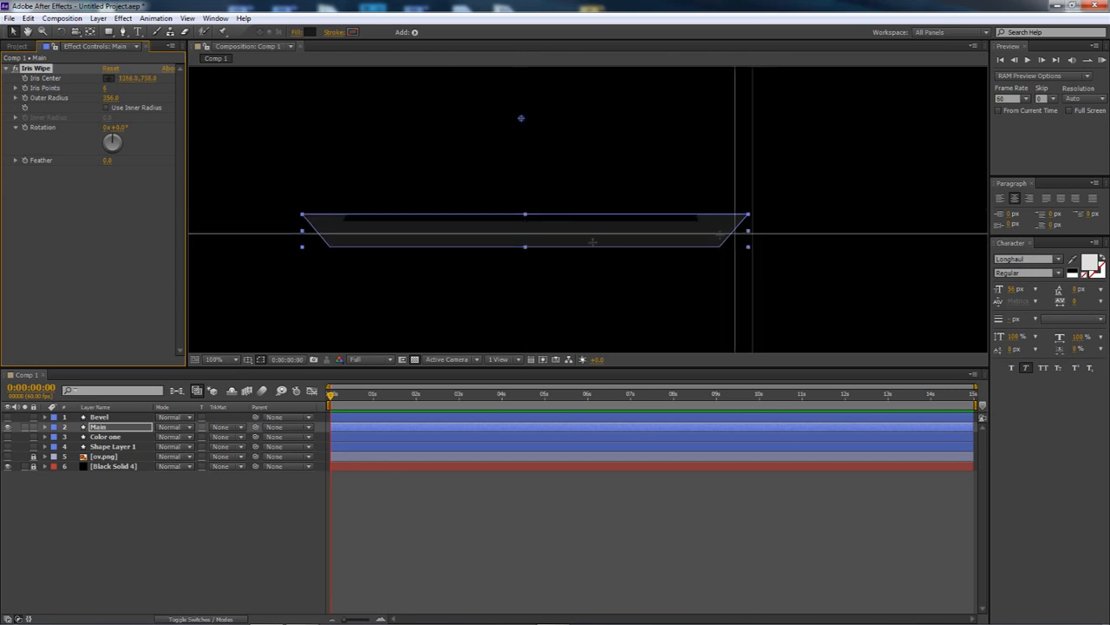
pyautogui.click(525, 229)
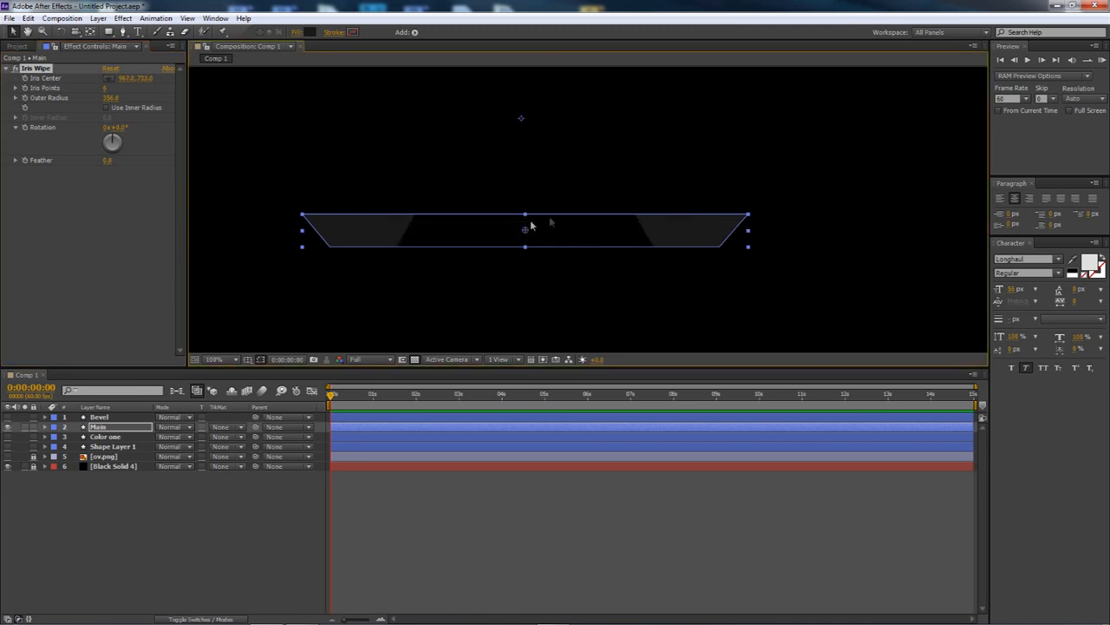
# Set the Iris Wipe's Outer Radius to 690 so the bar is fully wiped, and keyframe it at time 0.
pyautogui.moveTo(111, 98); pyautogui.dragTo(615, 197)
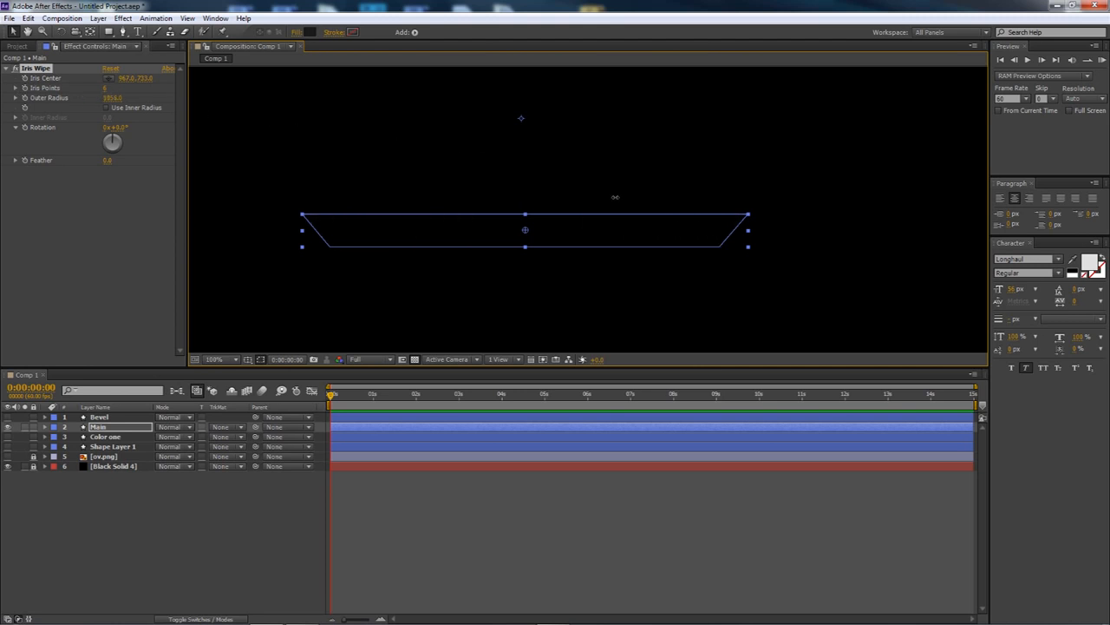
pyautogui.moveTo(520, 200); pyautogui.dragTo(1, 98)
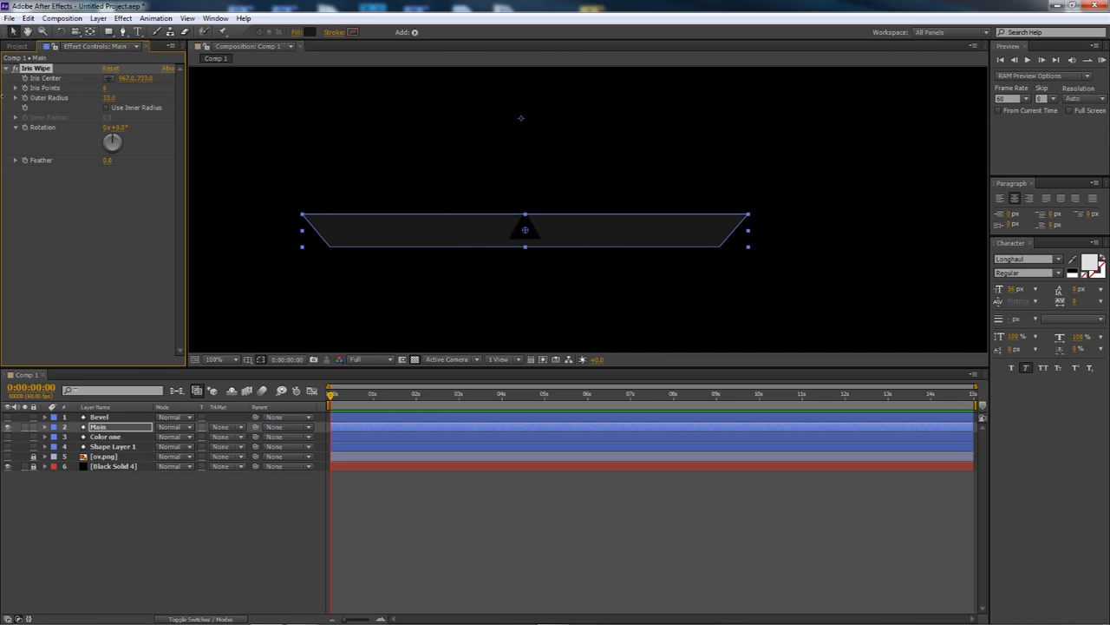
pyautogui.moveTo(105, 99); pyautogui.dragTo(505, 178)
pyautogui.click(103, 100)
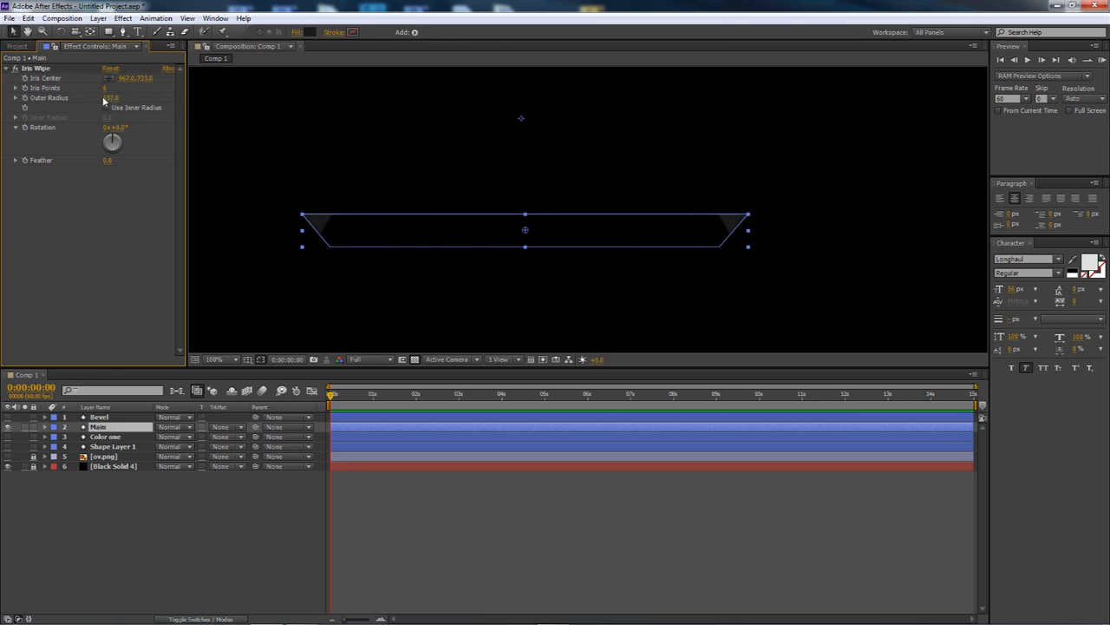
pyautogui.moveTo(110, 97); pyautogui.dragTo(121, 98)
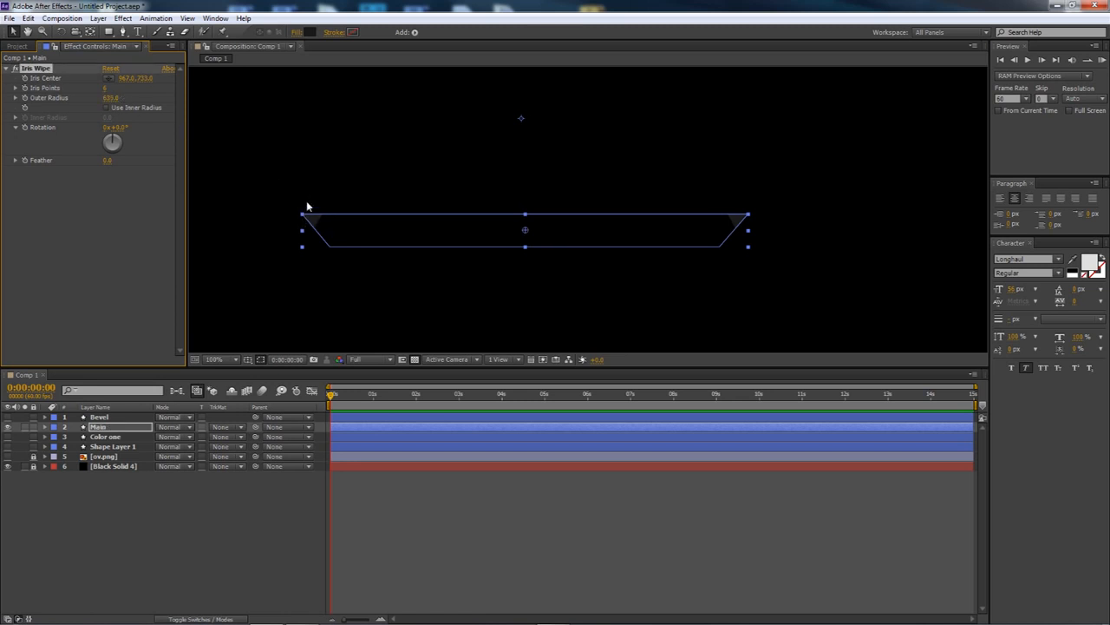
pyautogui.moveTo(104, 104); pyautogui.dragTo(149, 112)
# Add an Outer Radius keyframe of 0 at 0:00:02:01 on the Main layer.
pyautogui.moveTo(331, 397); pyautogui.dragTo(390, 404)
pyautogui.moveTo(417, 401); pyautogui.dragTo(417, 400)
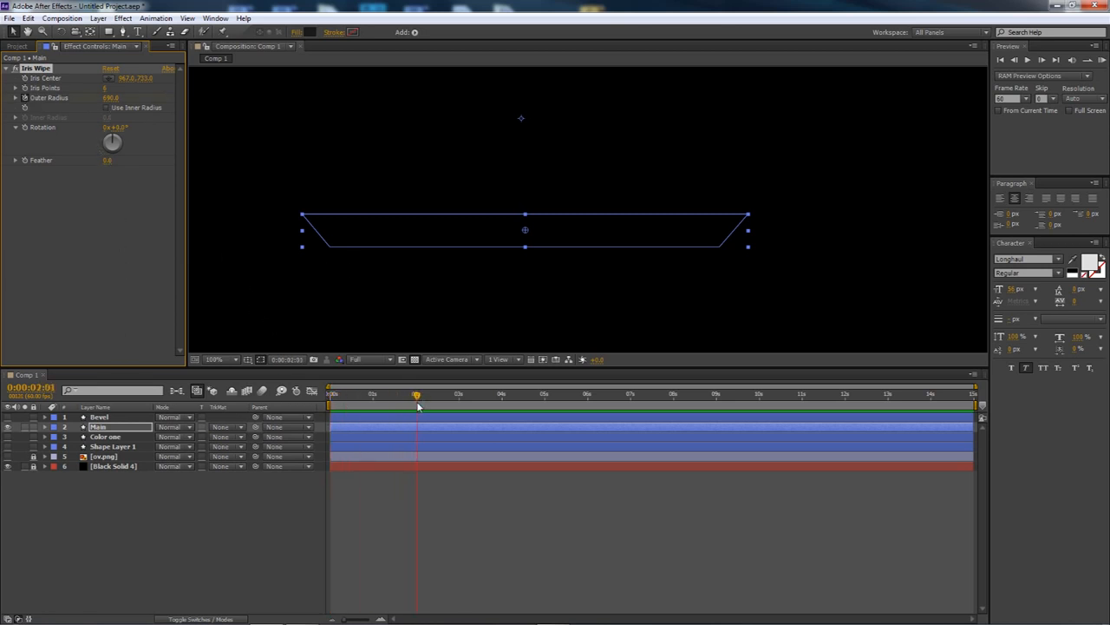
pyautogui.click(114, 97)
pyautogui.click(111, 98)
pyautogui.press('Return')
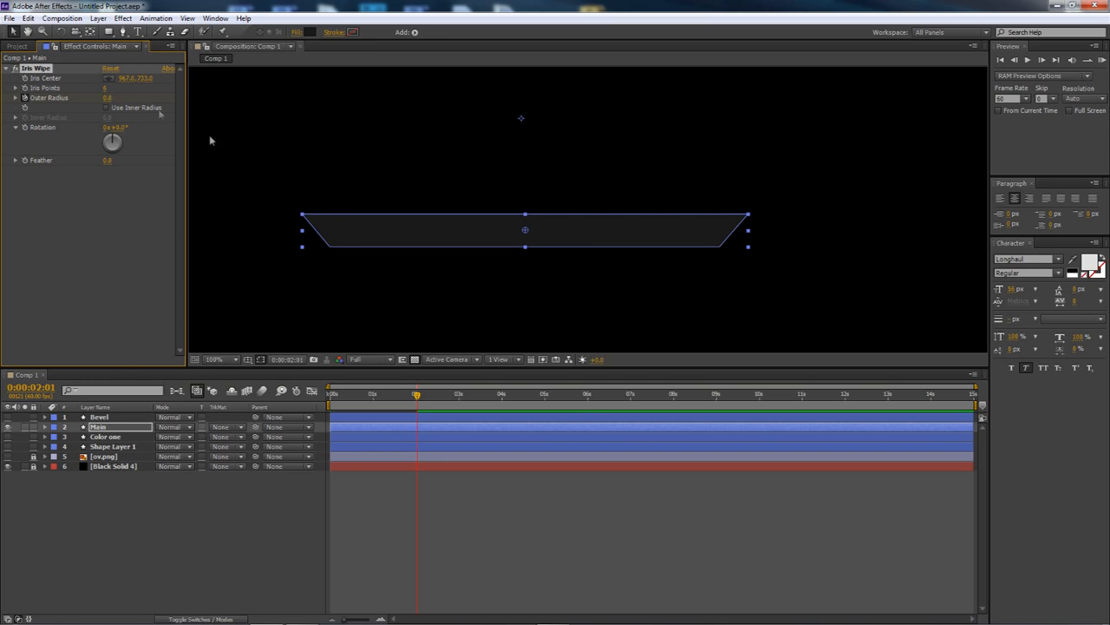
# Reveal the Main layer's Iris Wipe properties with both Outer Radius keyframes in the timeline and collapse its Contents group.
pyautogui.moveTo(414, 391); pyautogui.dragTo(330, 396)
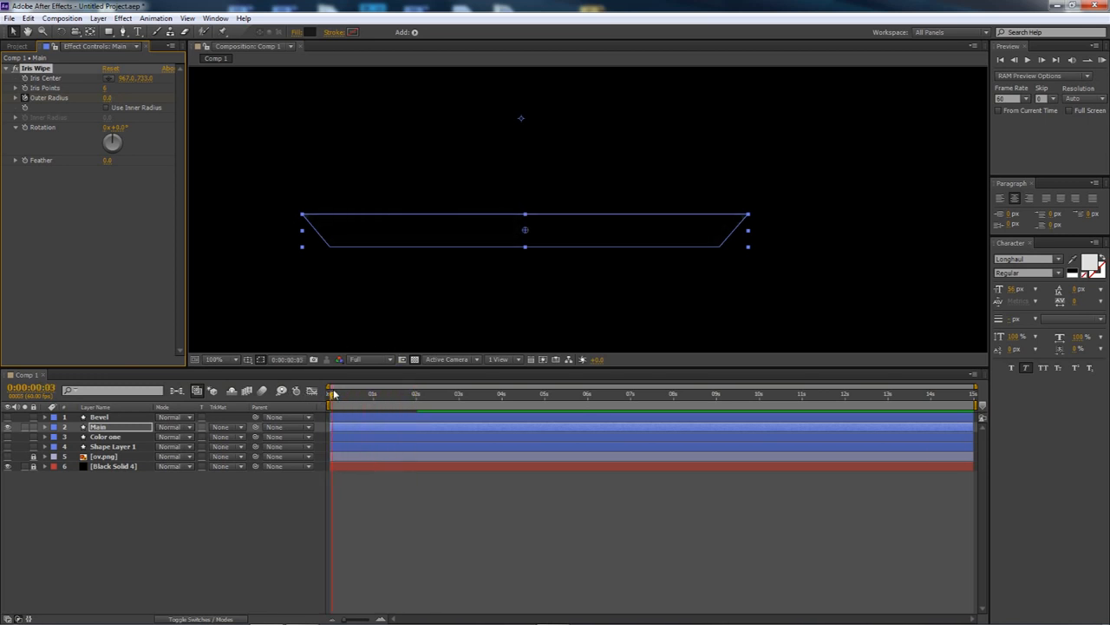
pyautogui.click(138, 428)
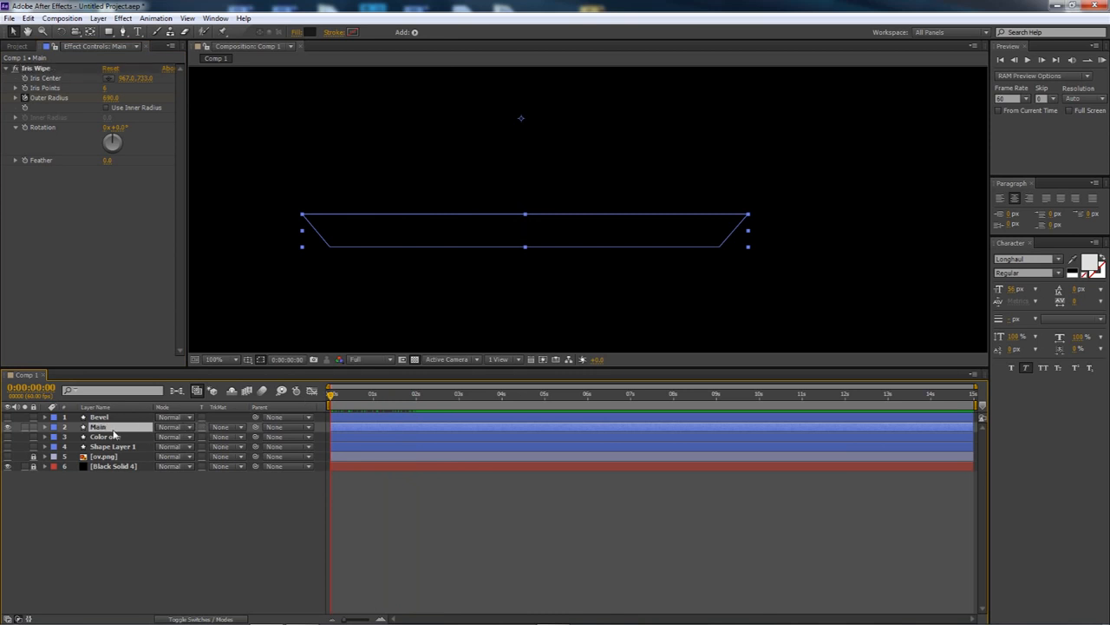
pyautogui.press('u')
pyautogui.moveTo(436, 445); pyautogui.dragTo(311, 451)
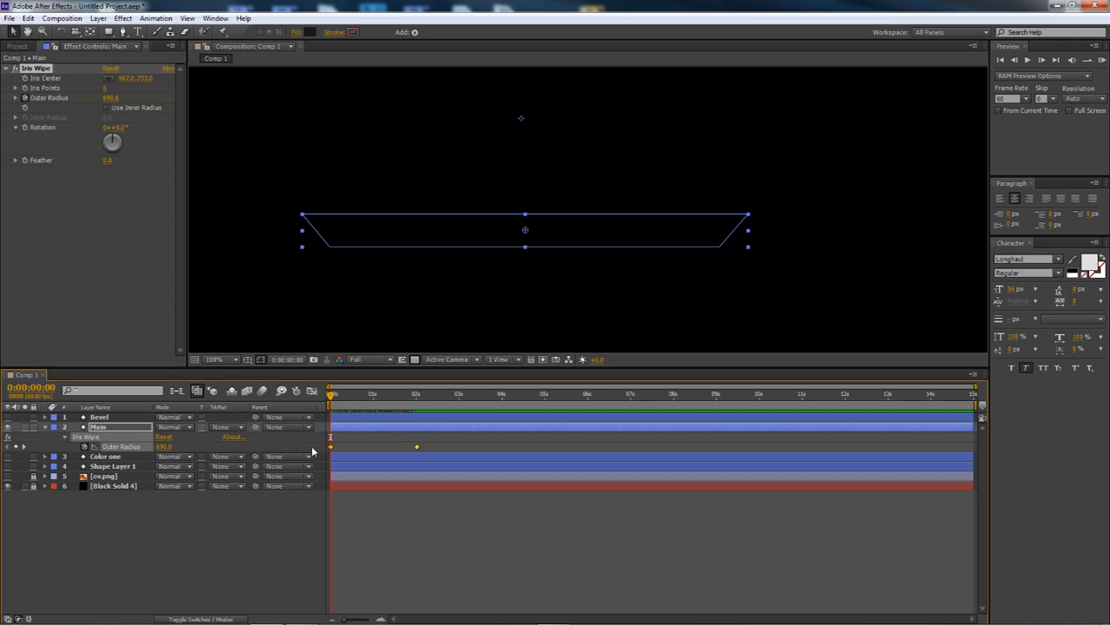
pyautogui.press('u')
pyautogui.press('u')
pyautogui.click(109, 428)
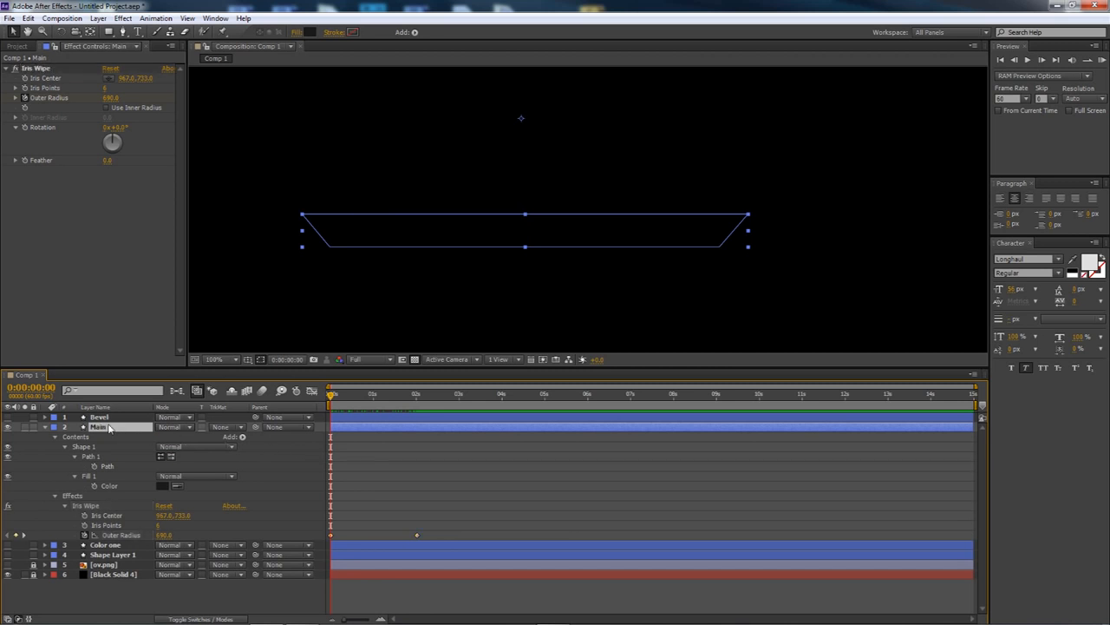
pyautogui.press('u')
pyautogui.press('u')
pyautogui.press('u')
pyautogui.click(56, 438)
pyautogui.moveTo(328, 397); pyautogui.dragTo(327, 491)
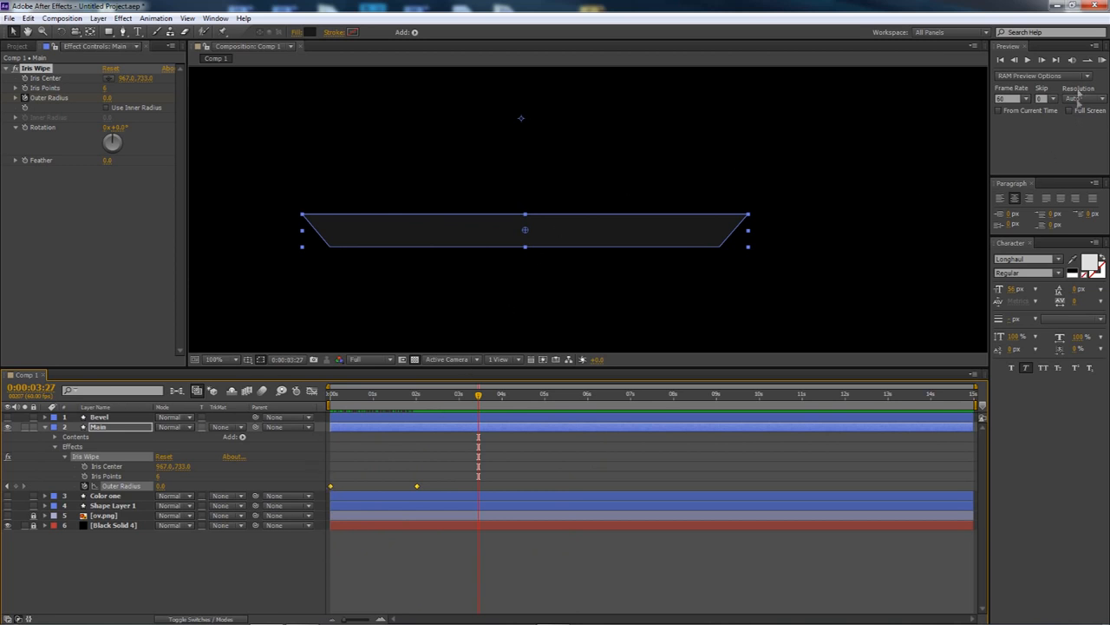
# Play a RAM preview of the Main bar's wipe animation several times and stop it.
pyautogui.click(1101, 60)
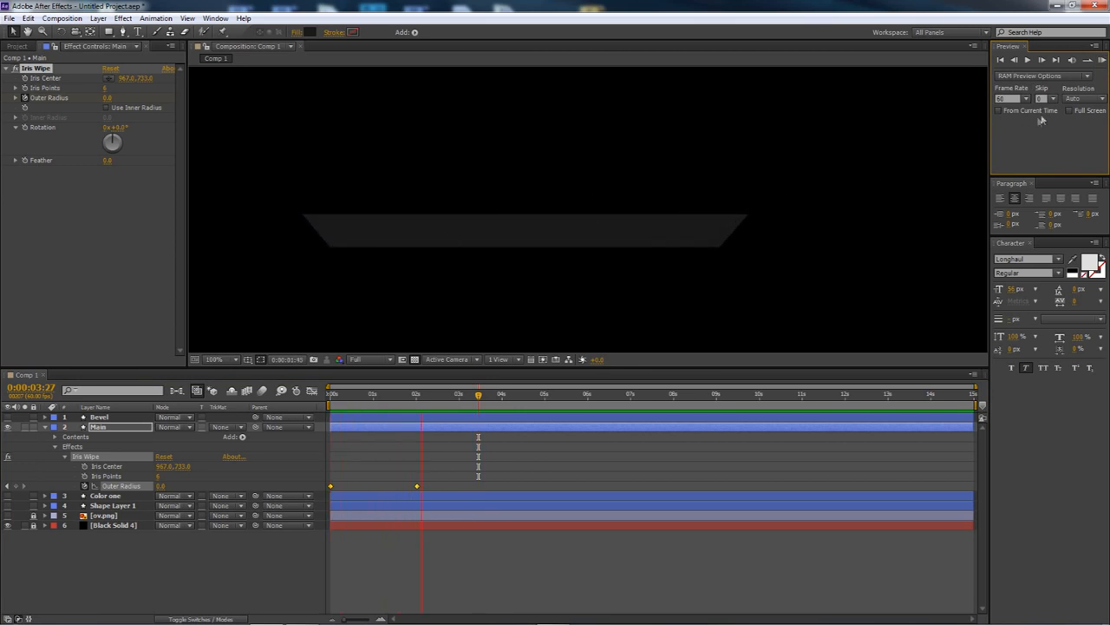
pyautogui.click(1101, 61)
pyautogui.click(1102, 60)
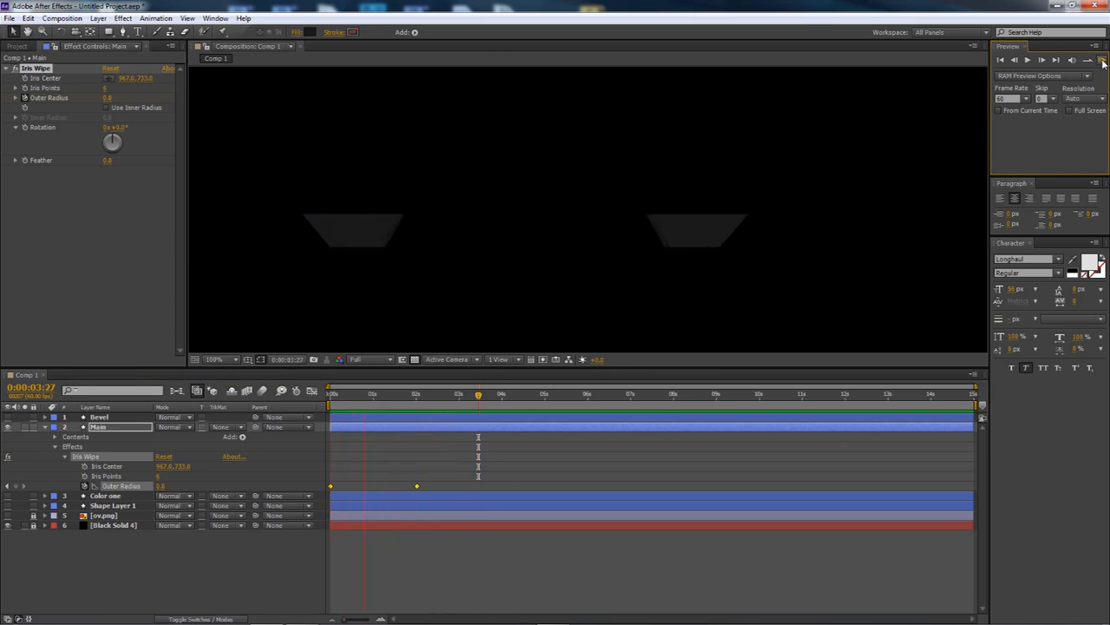
pyautogui.click(1102, 61)
pyautogui.click(1102, 61)
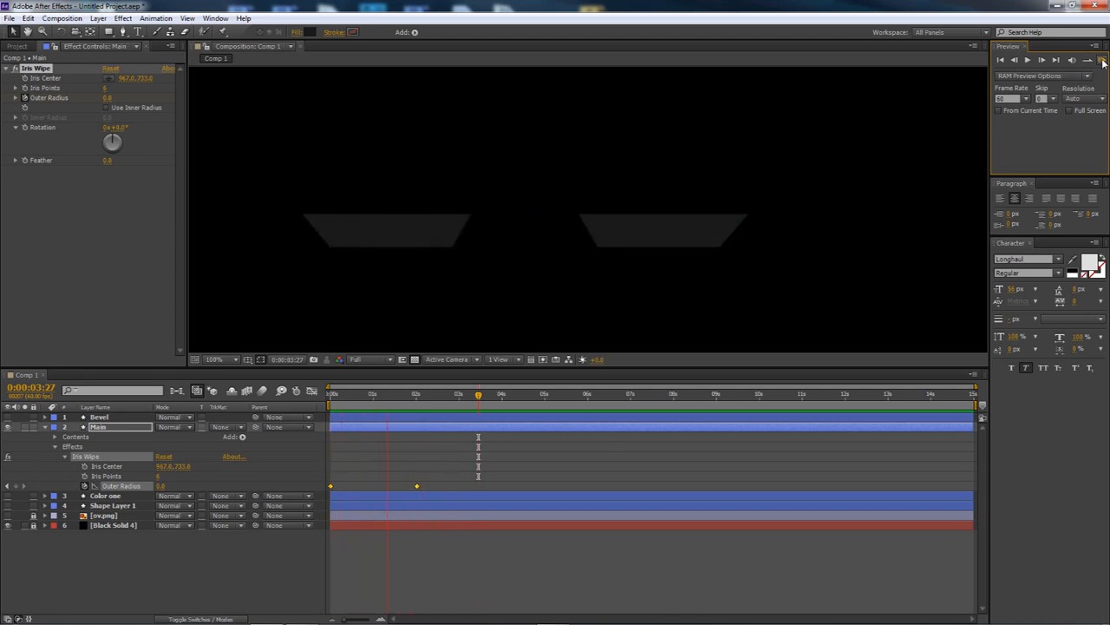
pyautogui.click(1102, 60)
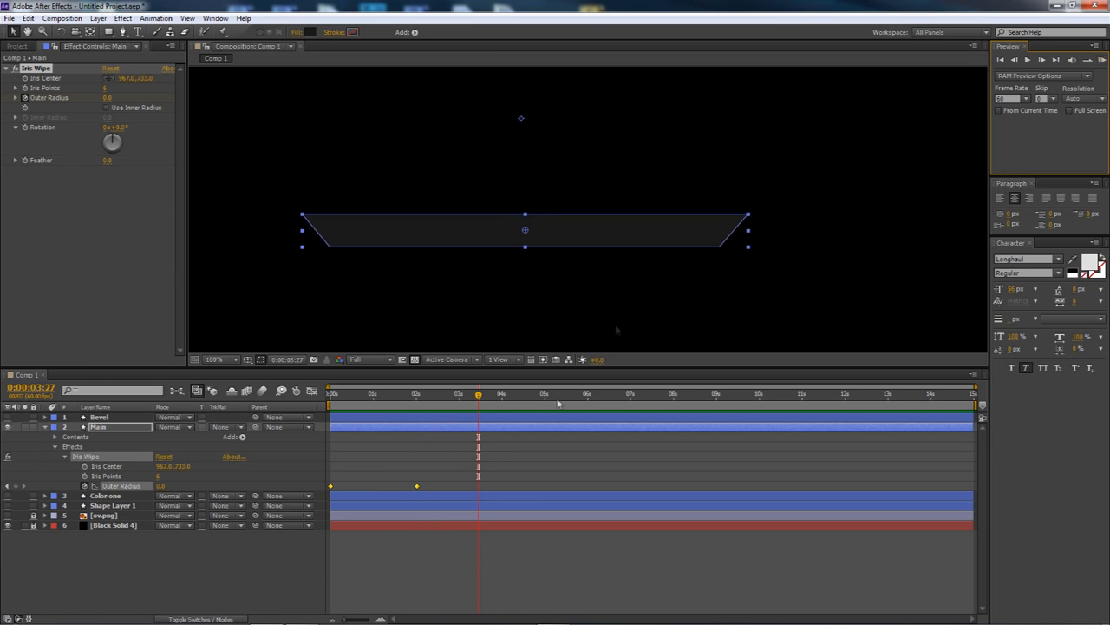
# Apply Easy Ease to both Outer Radius keyframes of the Main layer.
pyautogui.moveTo(442, 483); pyautogui.dragTo(318, 489)
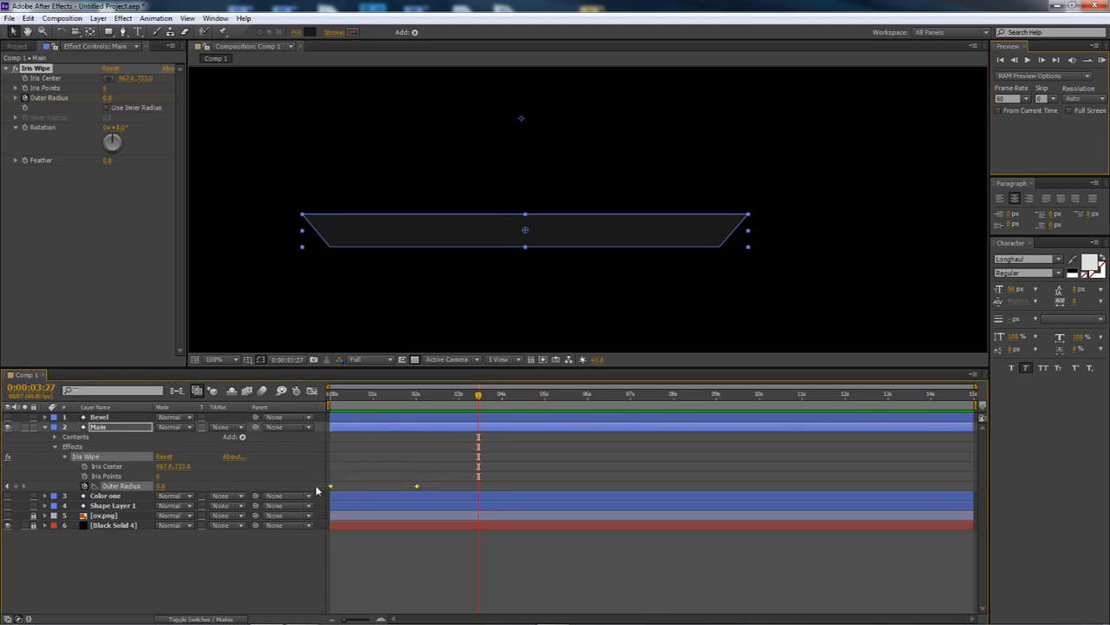
pyautogui.rightClick(418, 488)
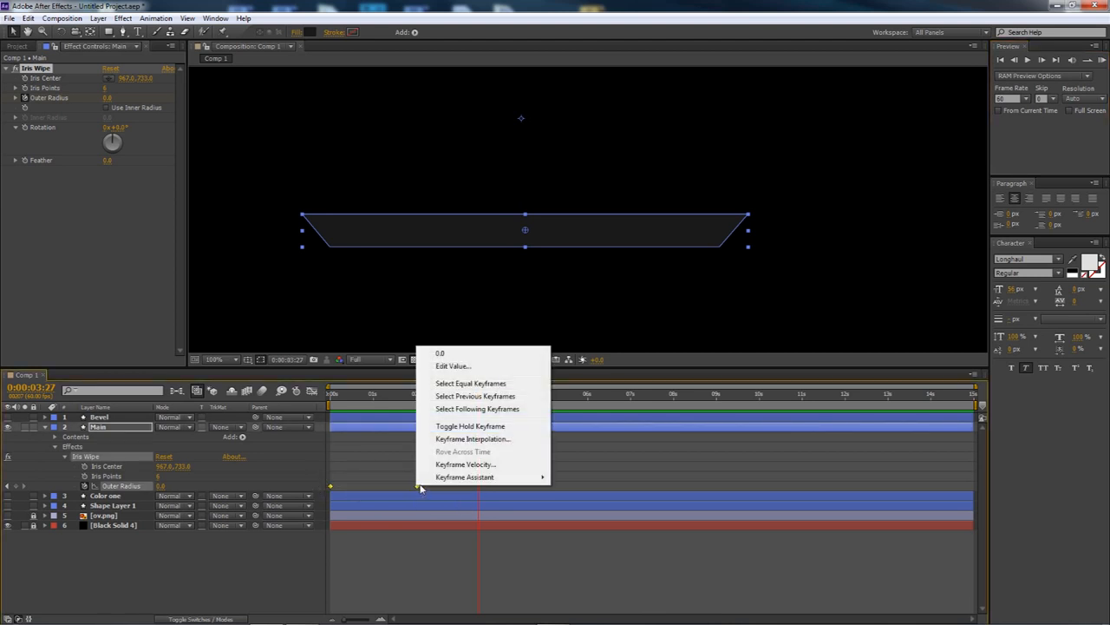
pyautogui.moveTo(461, 484)
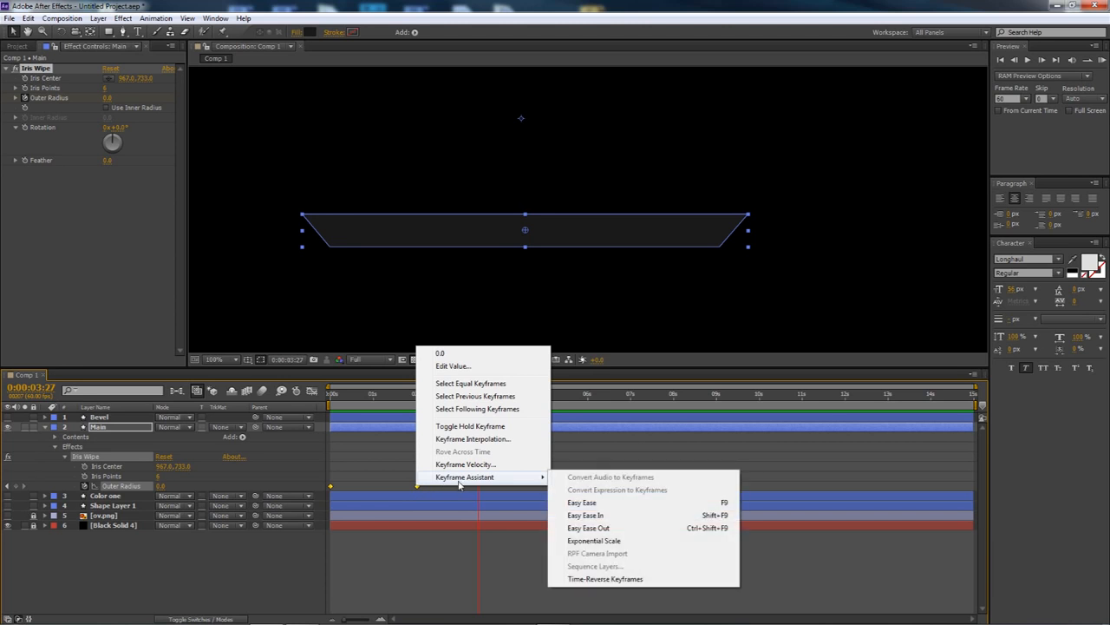
pyautogui.click(596, 503)
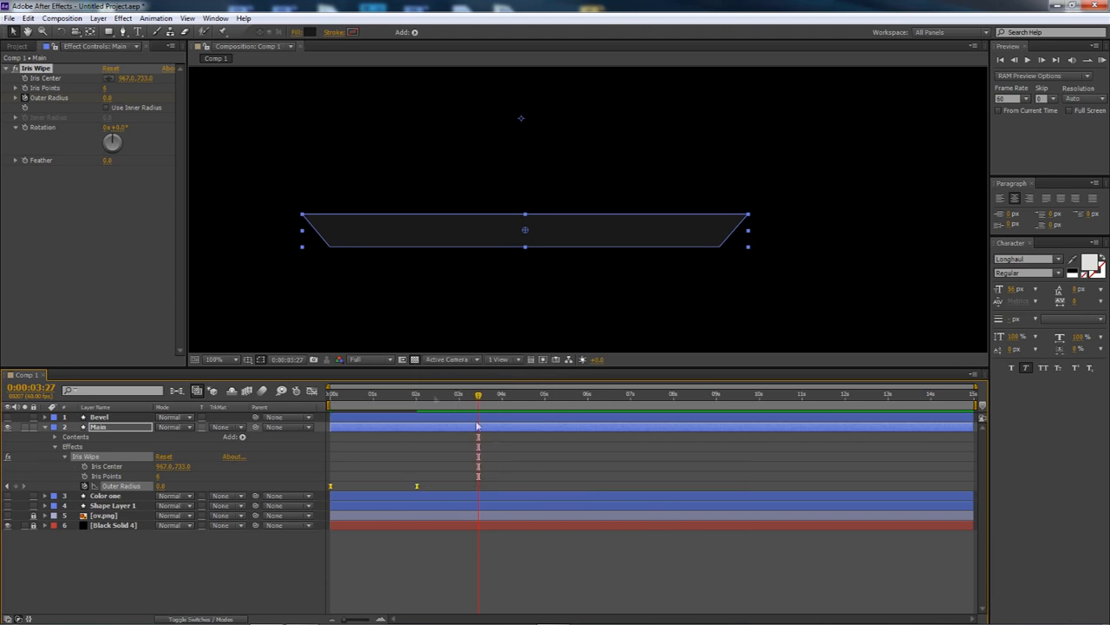
# Show the Outer Radius speed curve in the Graph Editor and lengthen the first keyframe's outgoing influence handle to about 0.8 seconds.
pyautogui.click(313, 391)
pyautogui.moveTo(331, 426)
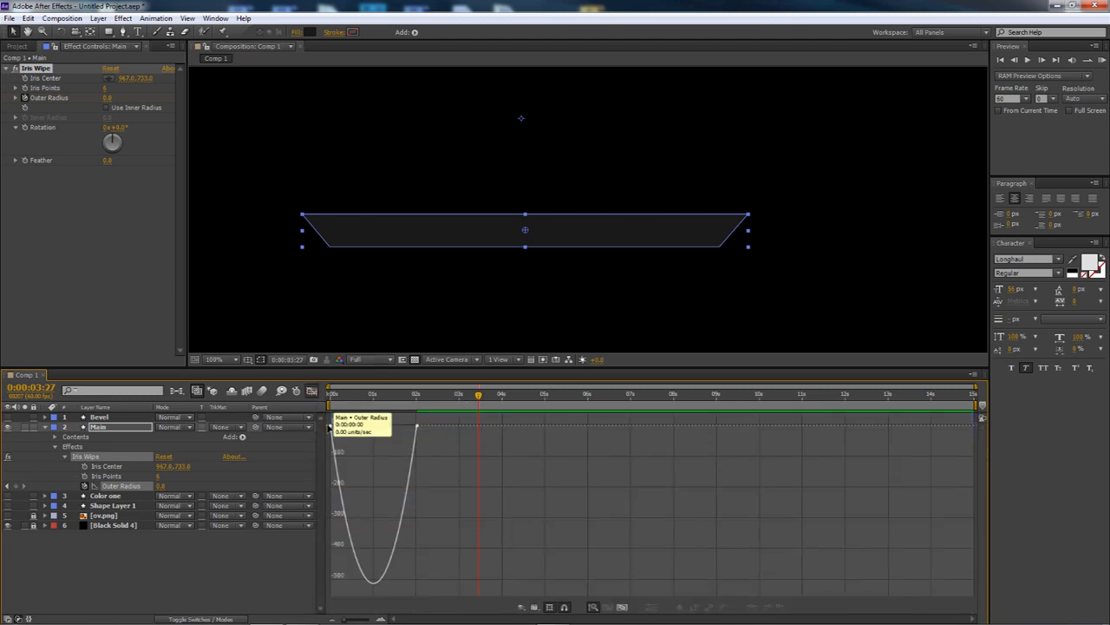
pyautogui.click(331, 426)
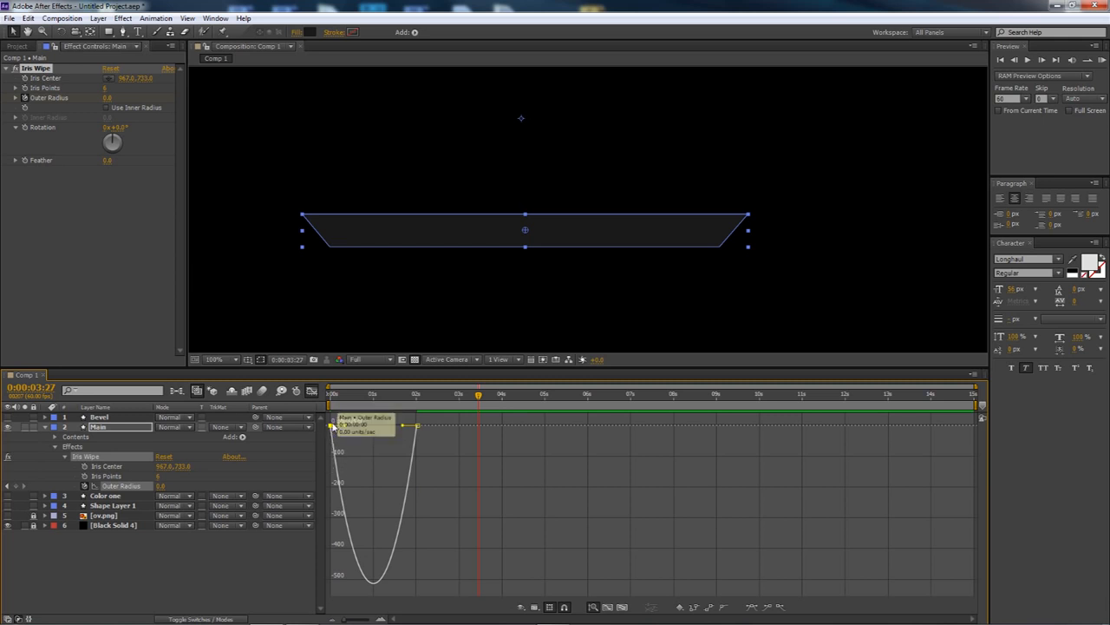
pyautogui.moveTo(334, 460)
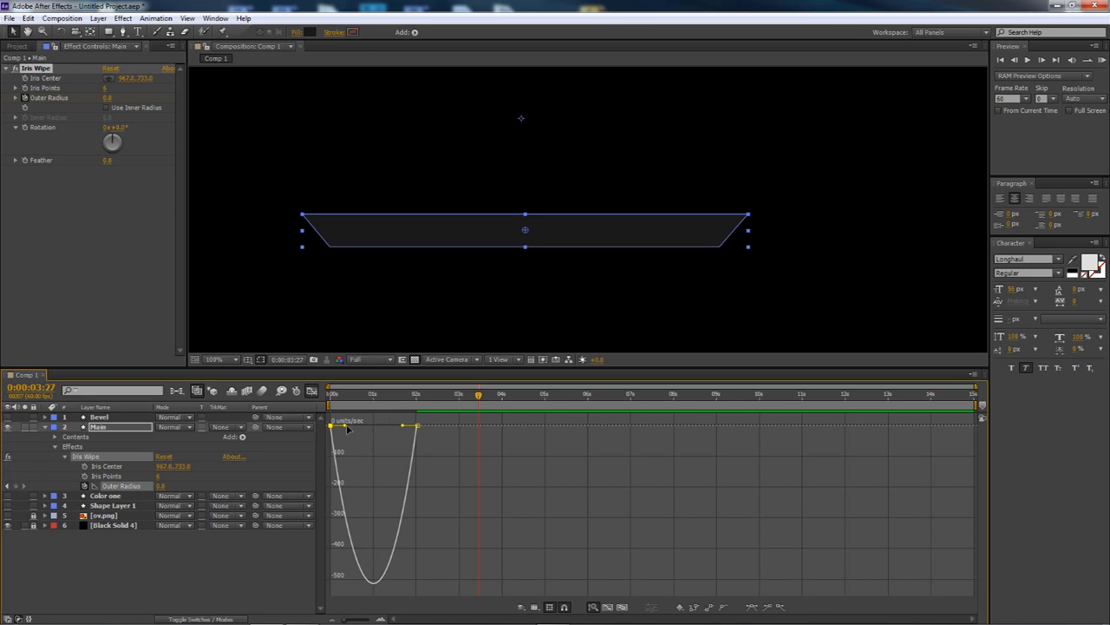
pyautogui.moveTo(348, 430); pyautogui.dragTo(366, 428)
# Lengthen the second Outer Radius keyframe's incoming influence handle slightly, to about half a second, on the speed curve.
pyautogui.click(420, 431)
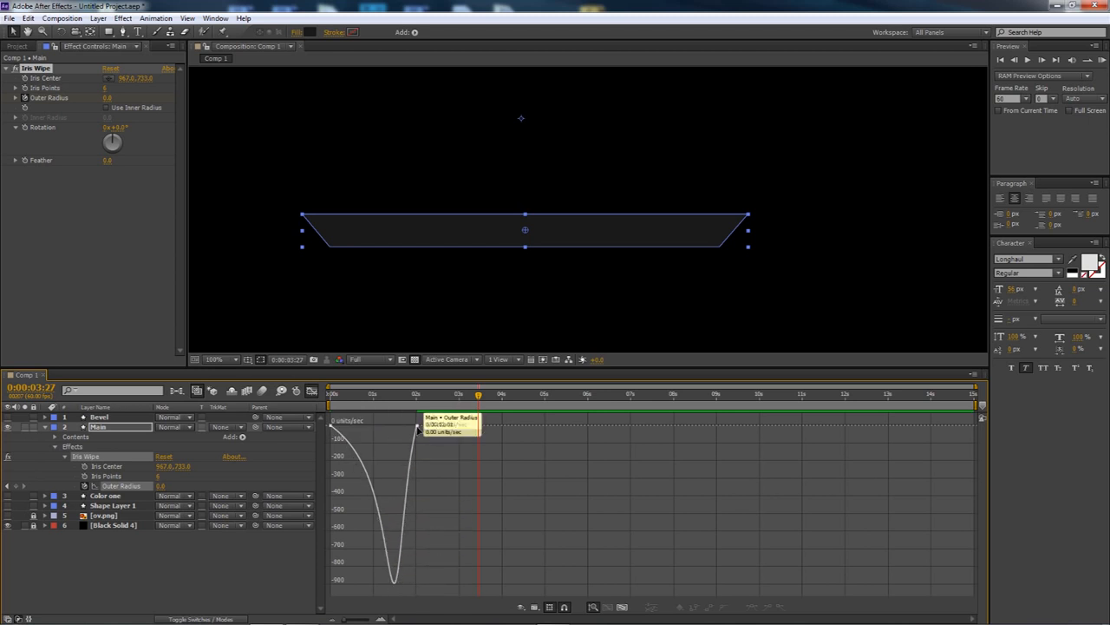
pyautogui.click(417, 426)
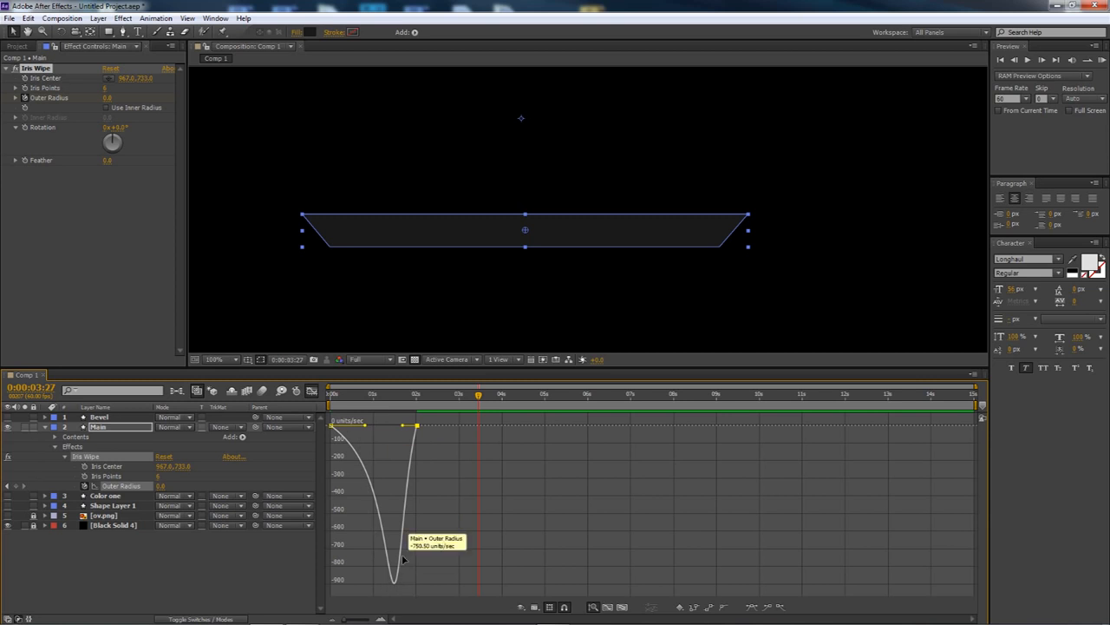
pyautogui.moveTo(403, 428); pyautogui.dragTo(395, 427)
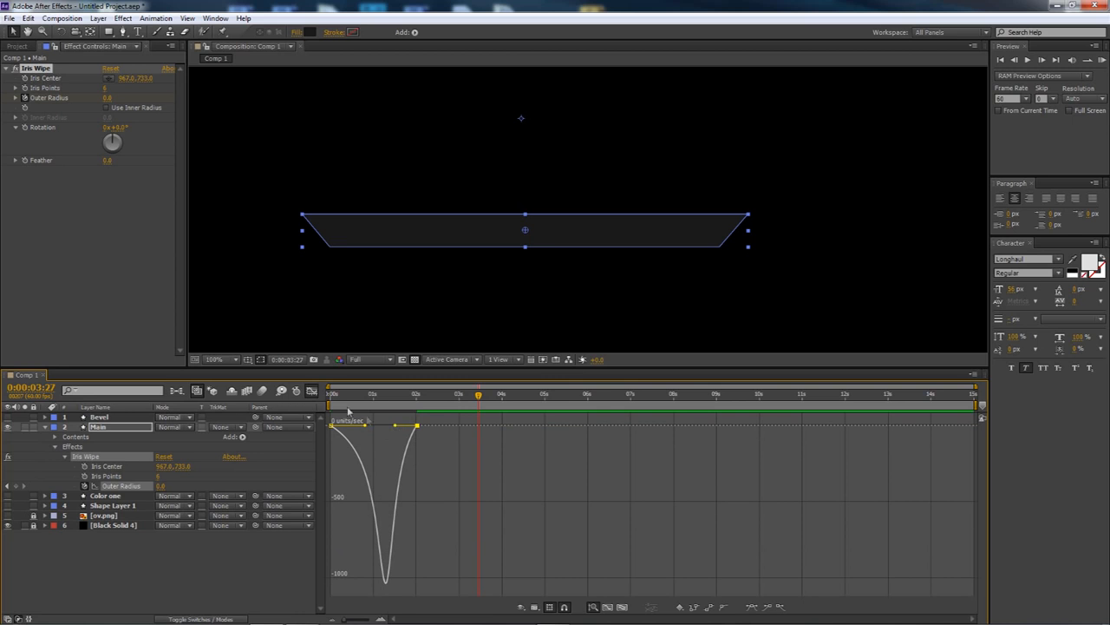
# Close the Graph Editor, play RAM previews of the Main layer's eased wipe, and return to its start and end keyframes.
pyautogui.click(312, 390)
pyautogui.click(1101, 61)
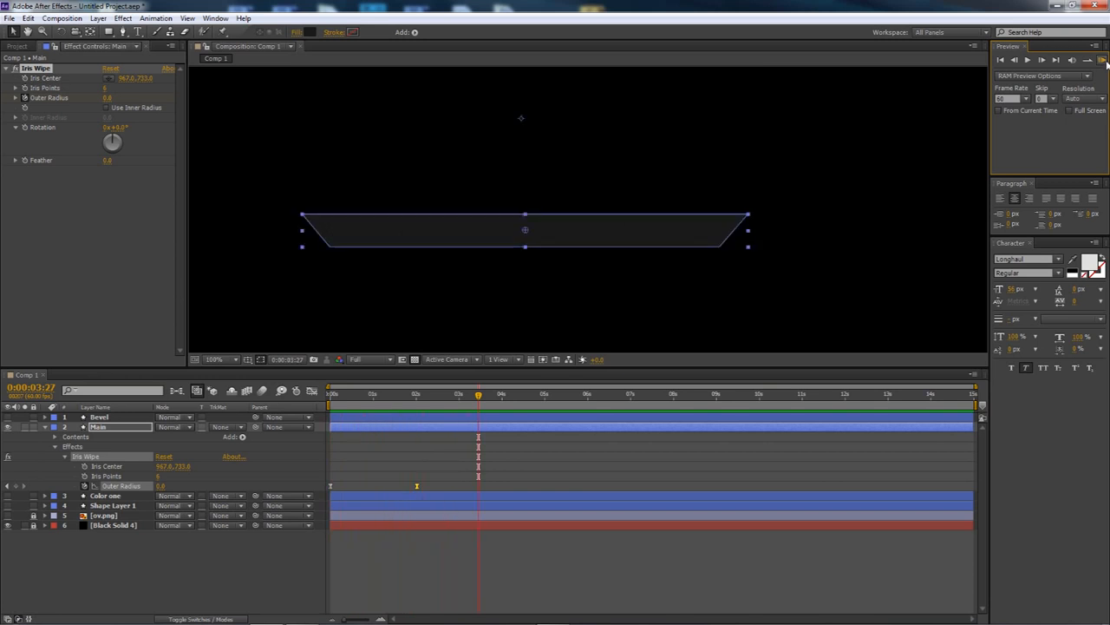
pyautogui.click(1106, 60)
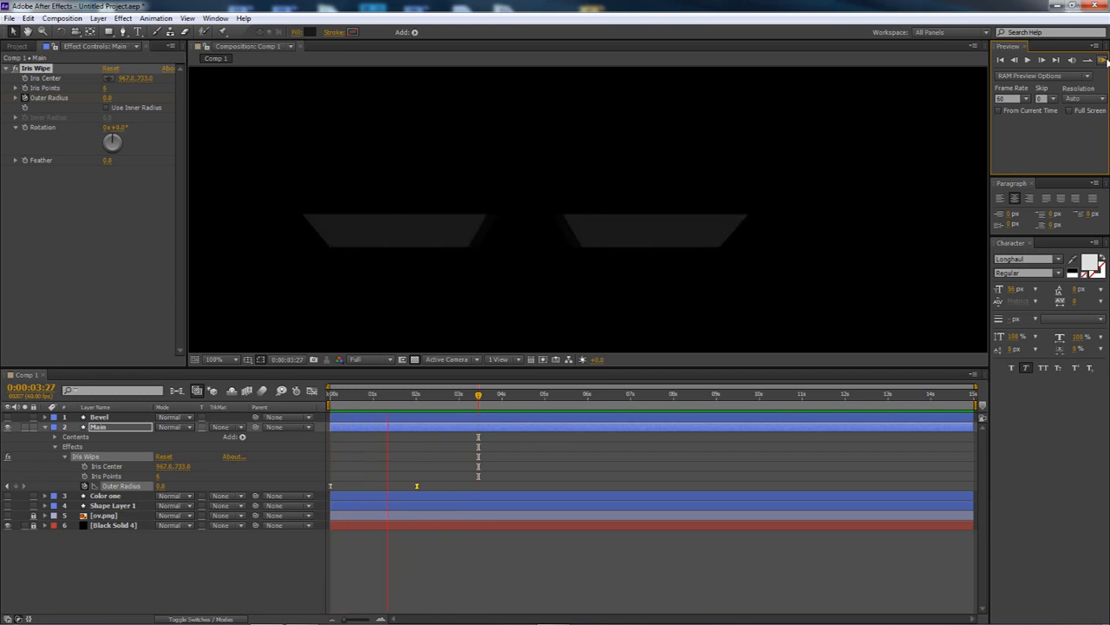
pyautogui.click(1106, 59)
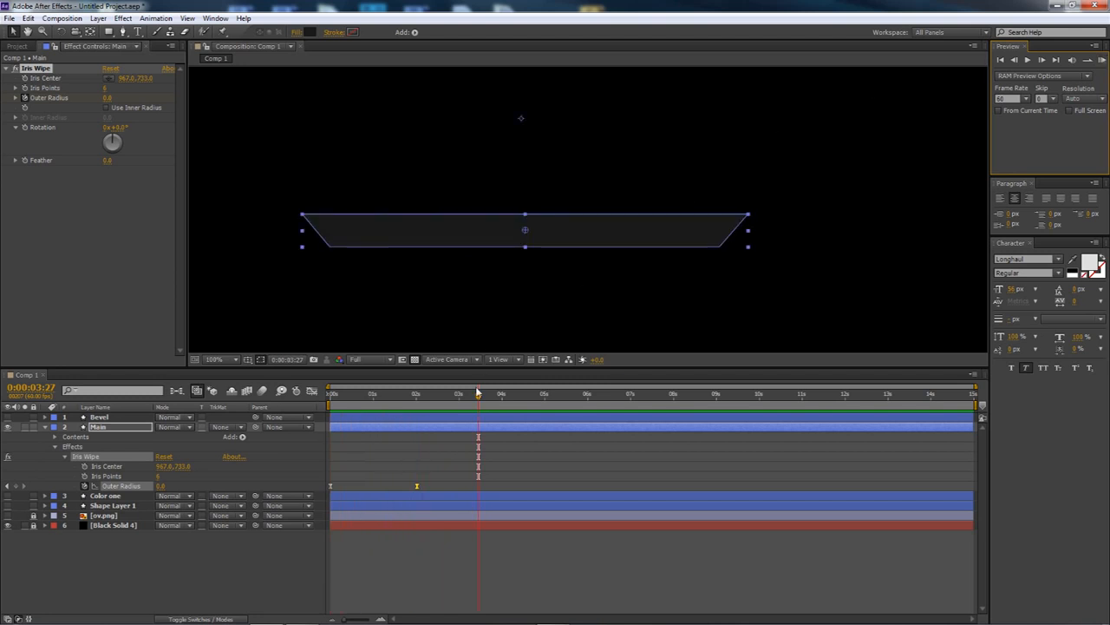
pyautogui.moveTo(478, 394); pyautogui.dragTo(328, 396)
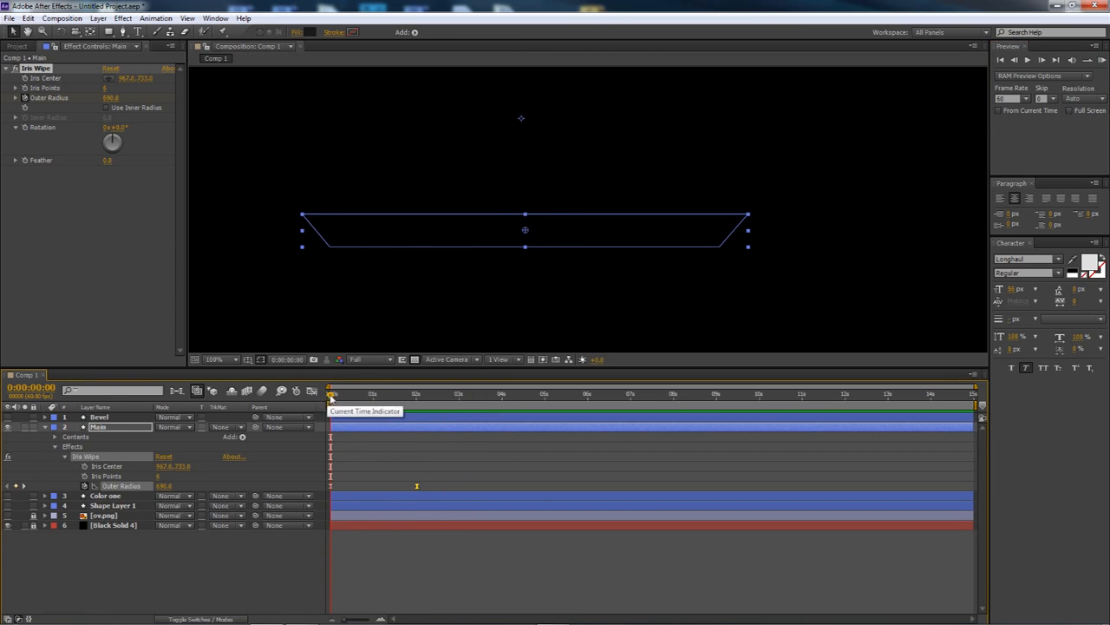
pyautogui.moveTo(331, 395)
pyautogui.mouseDown()
pyautogui.moveTo(414, 396)
pyautogui.moveTo(327, 405)
pyautogui.mouseUp()
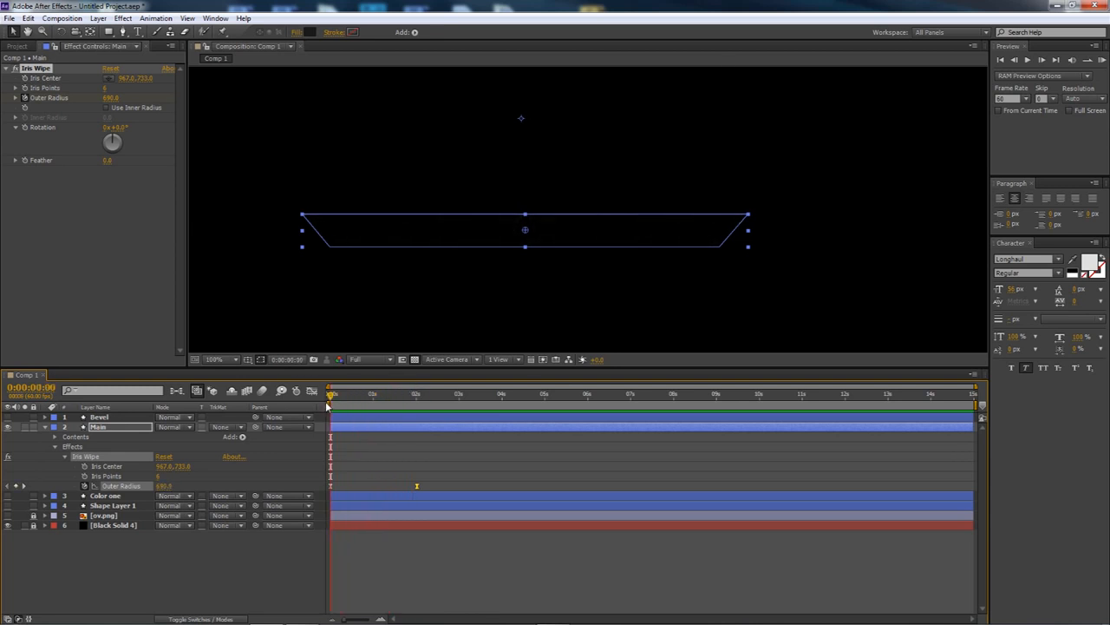
pyautogui.moveTo(331, 399); pyautogui.dragTo(417, 394)
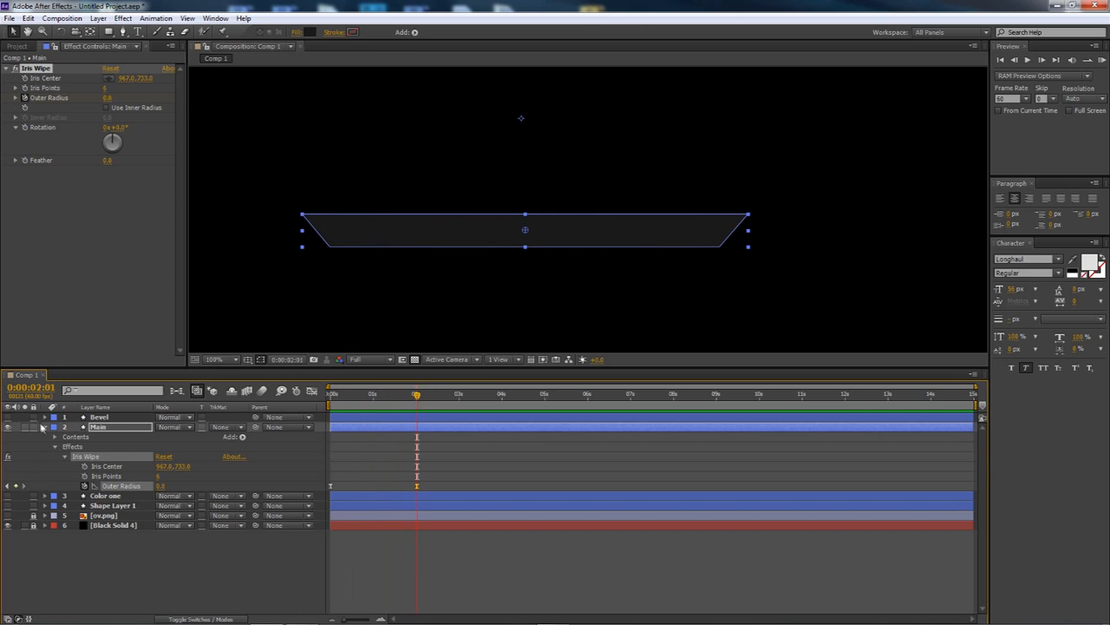
# Collapse the Main layer, make the Bevel layer visible, and apply the Iris Wipe transition to Bevel with the time at 0:00:01:34.
pyautogui.click(46, 428)
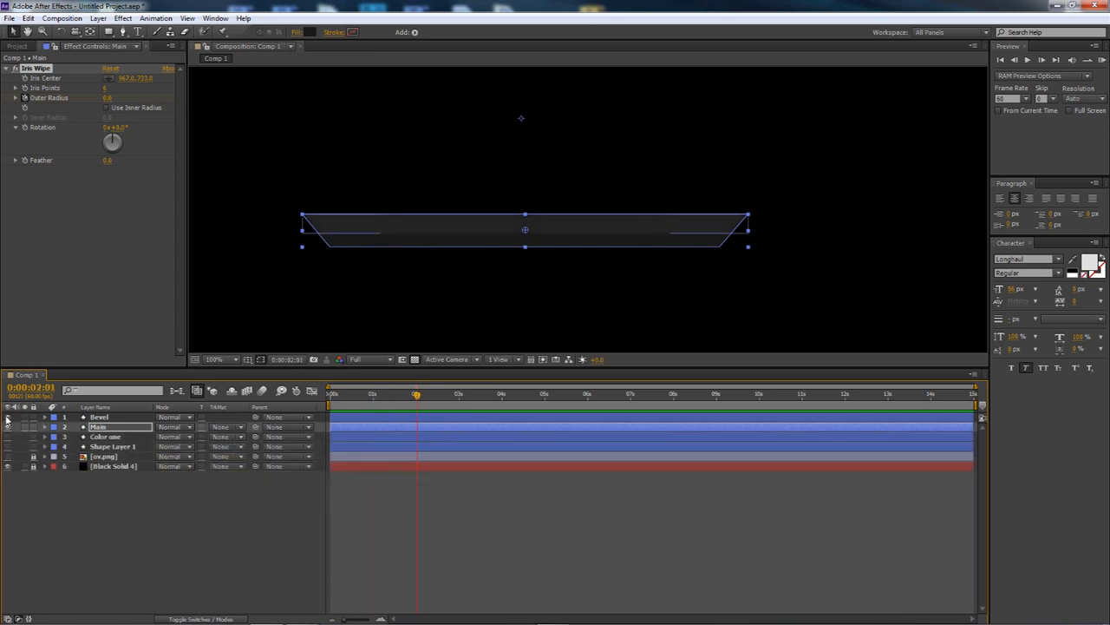
pyautogui.moveTo(415, 395); pyautogui.dragTo(400, 396)
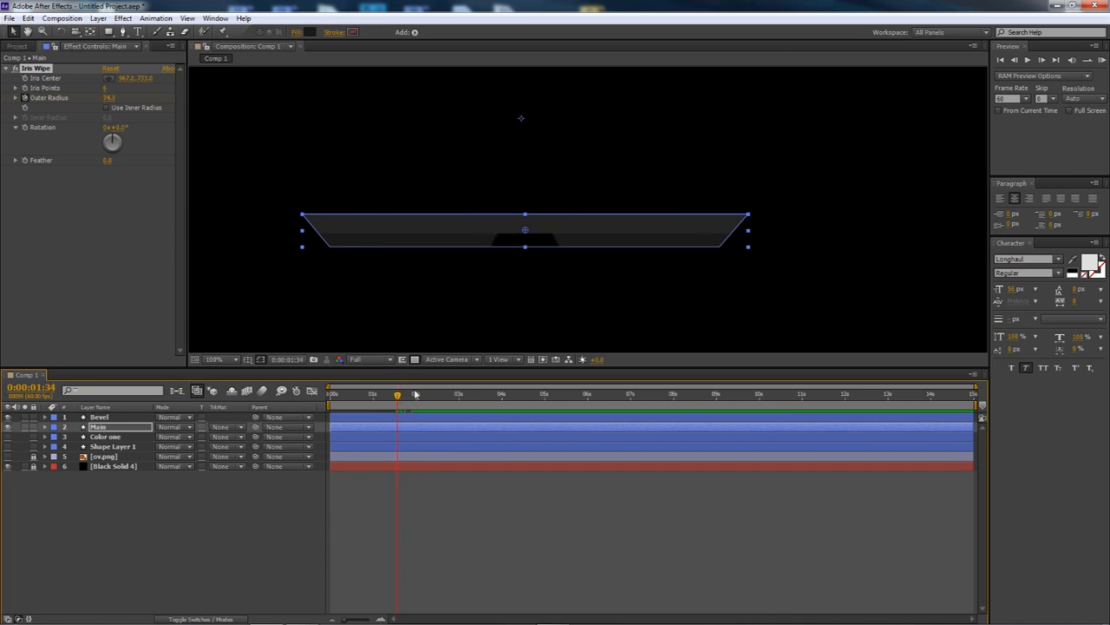
pyautogui.click(108, 418)
pyautogui.click(98, 18)
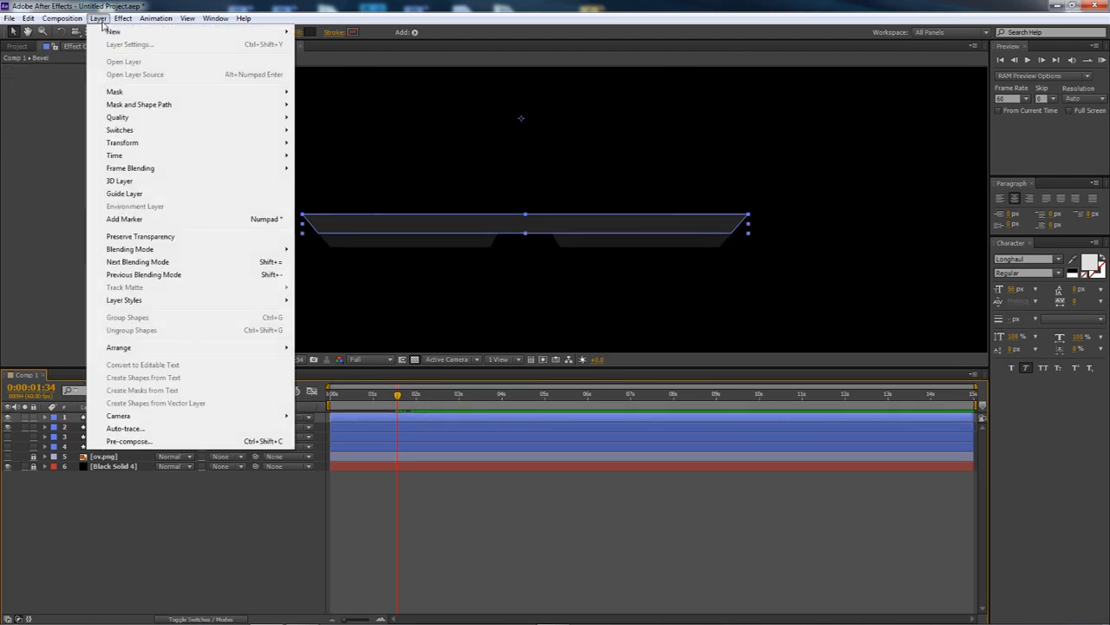
pyautogui.moveTo(119, 19)
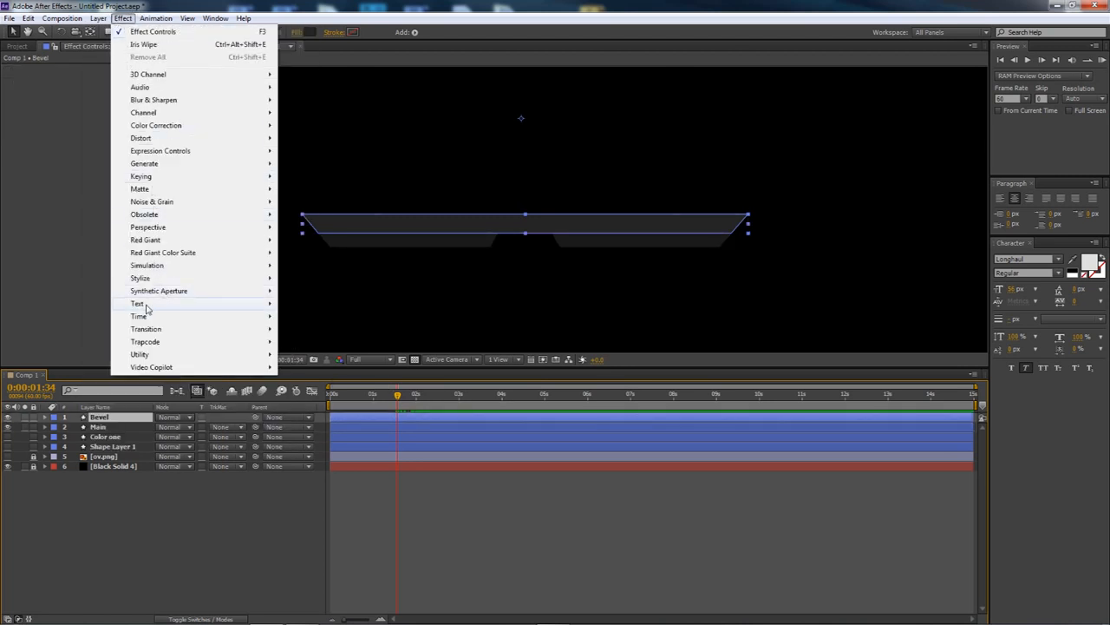
pyautogui.moveTo(155, 343)
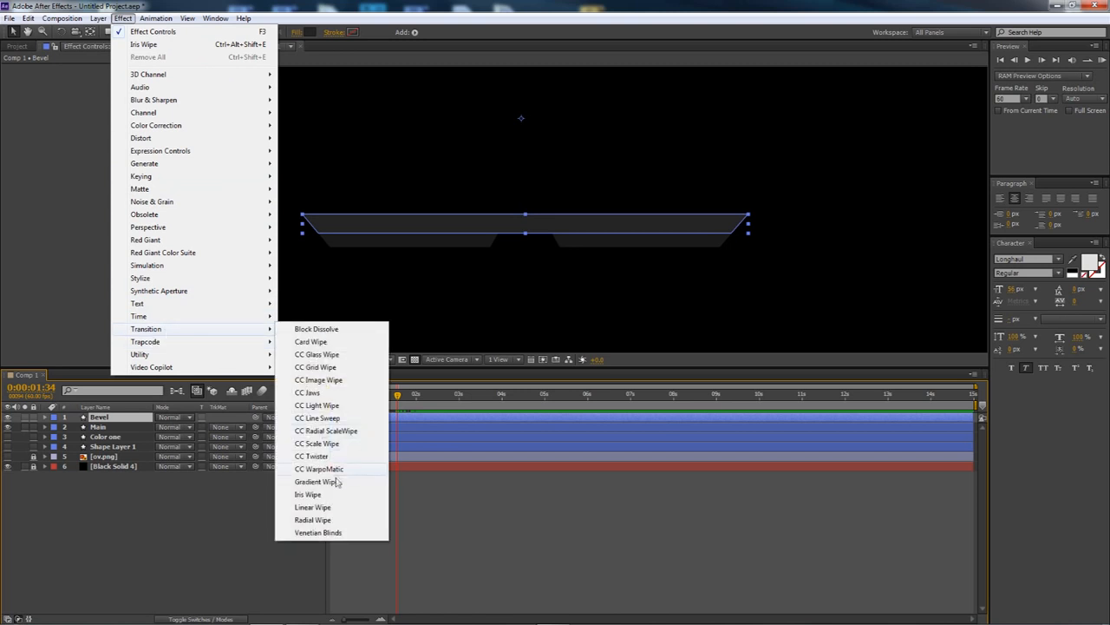
pyautogui.click(304, 493)
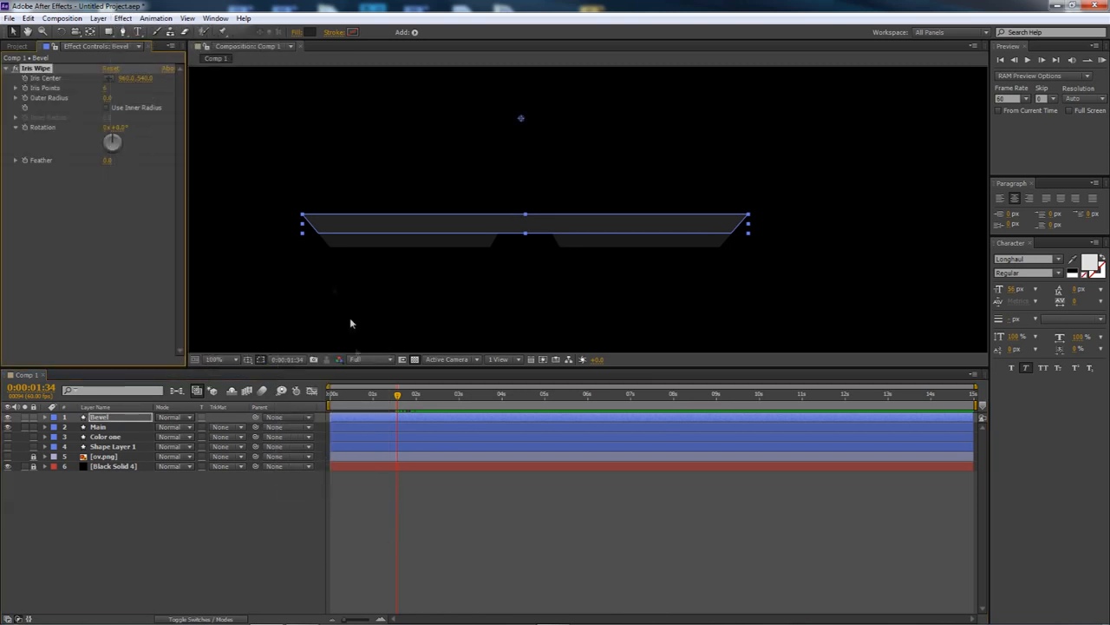
# Place Bevel's Iris Center mid-shape at 967, 724 and keyframe its Outer Radius at 690 at 0:00:01:34.
pyautogui.click(110, 79)
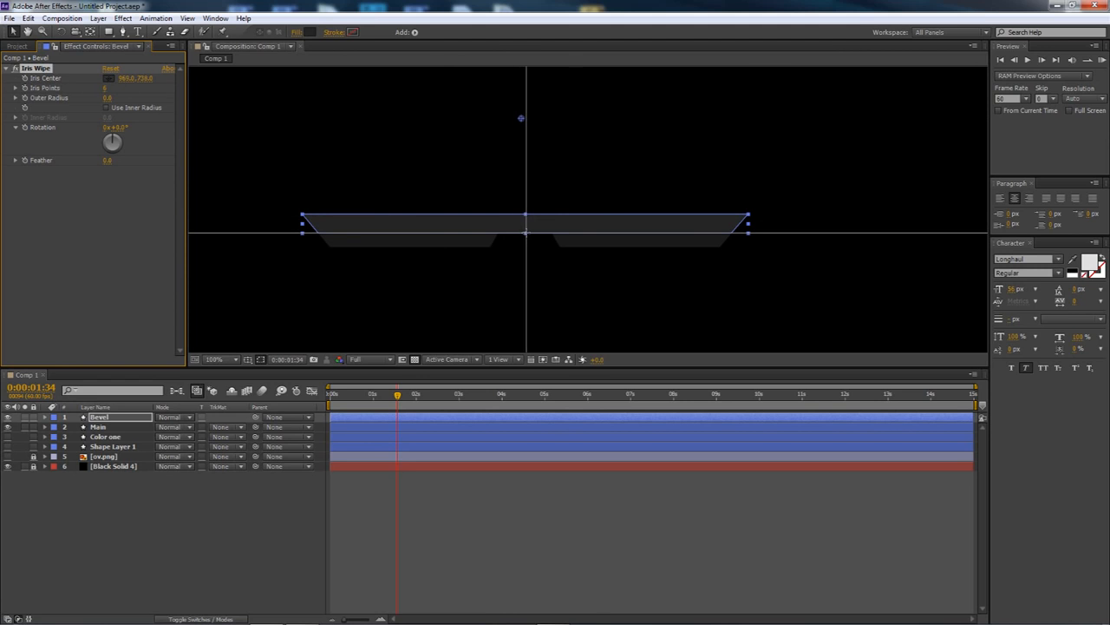
pyautogui.click(524, 224)
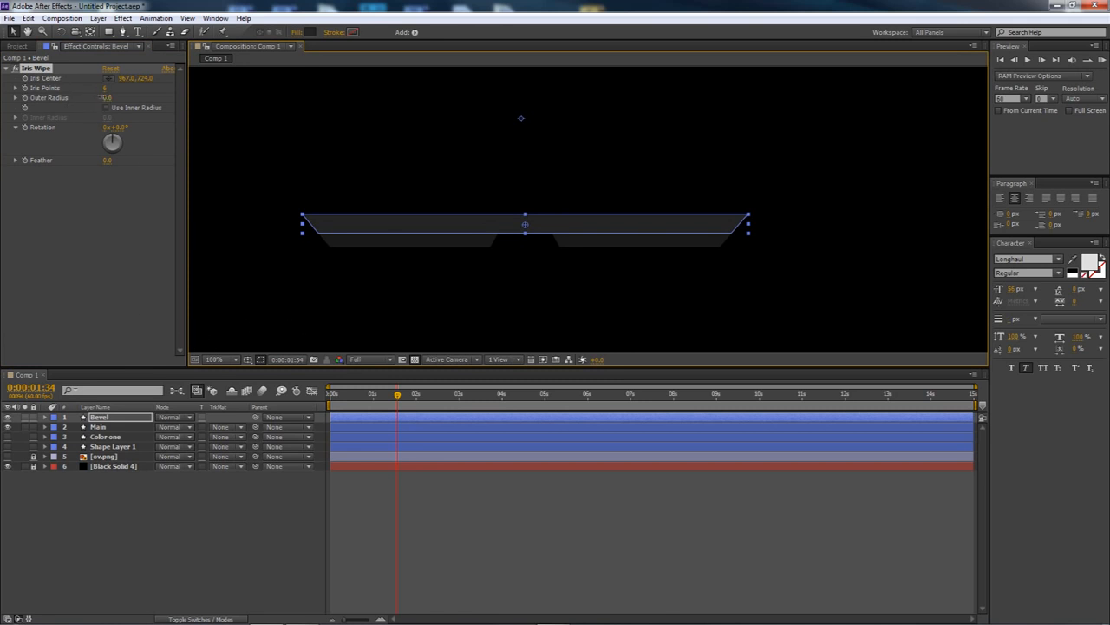
pyautogui.click(105, 97)
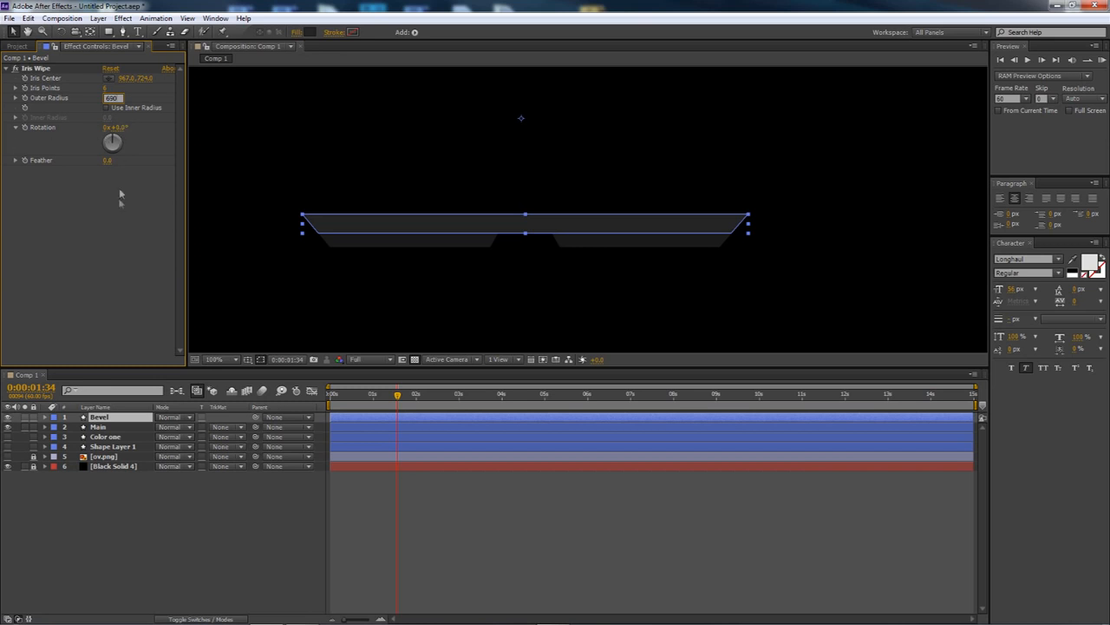
pyautogui.write('680')
pyautogui.press('Return')
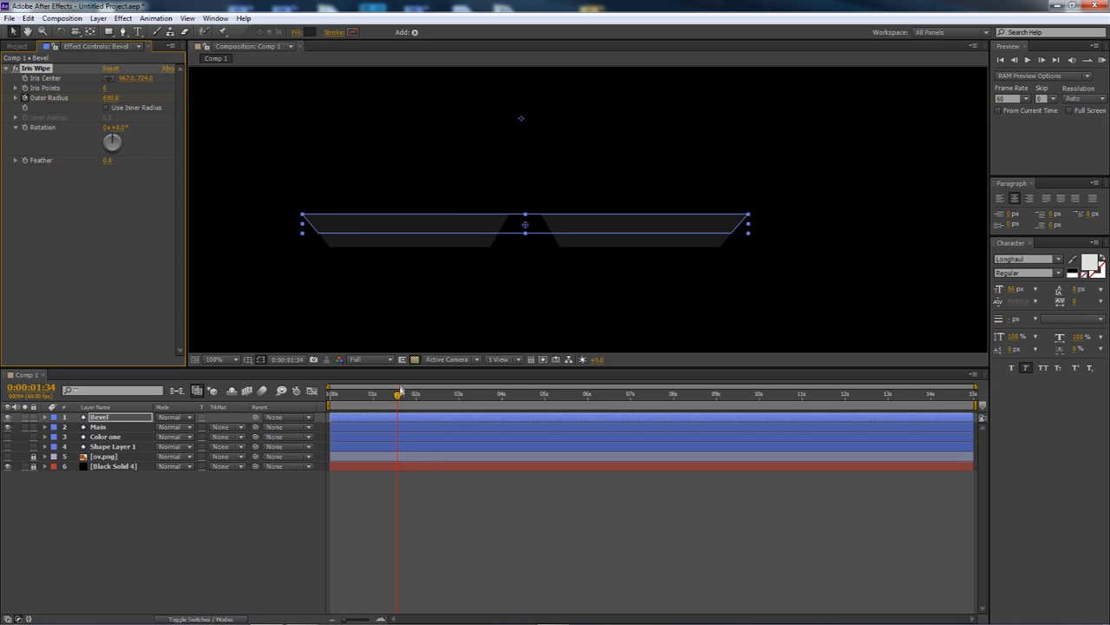
# Keyframe Bevel's Outer Radius at 0 at 0:00:02:00 and scrub through the wipe to check it.
pyautogui.moveTo(398, 395); pyautogui.dragTo(412, 403)
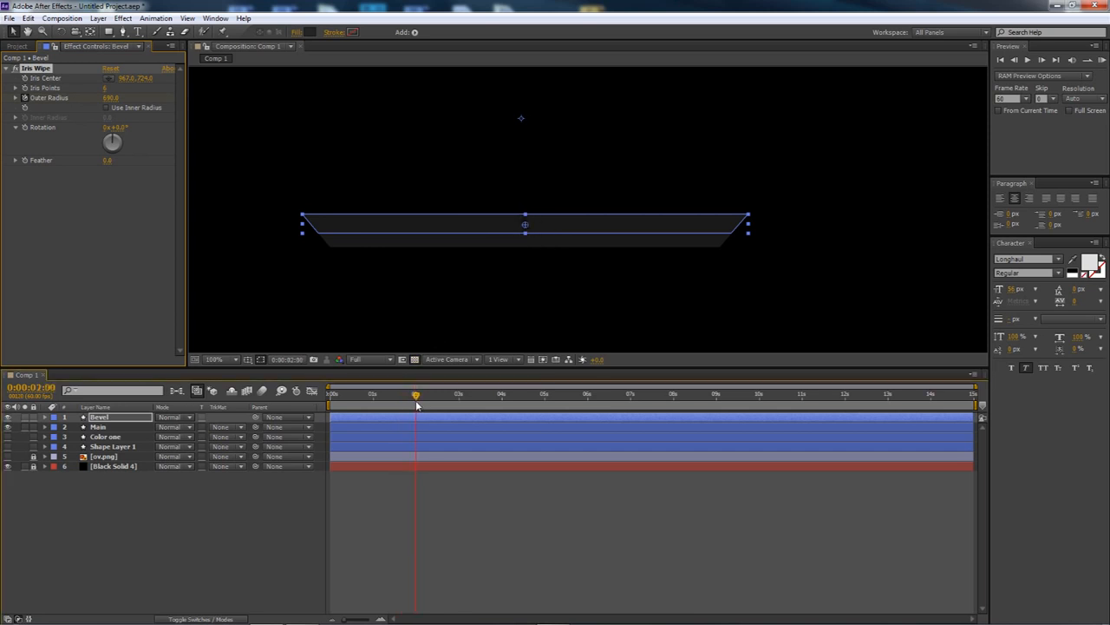
pyautogui.click(112, 97)
pyautogui.write('0')
pyautogui.press('Return')
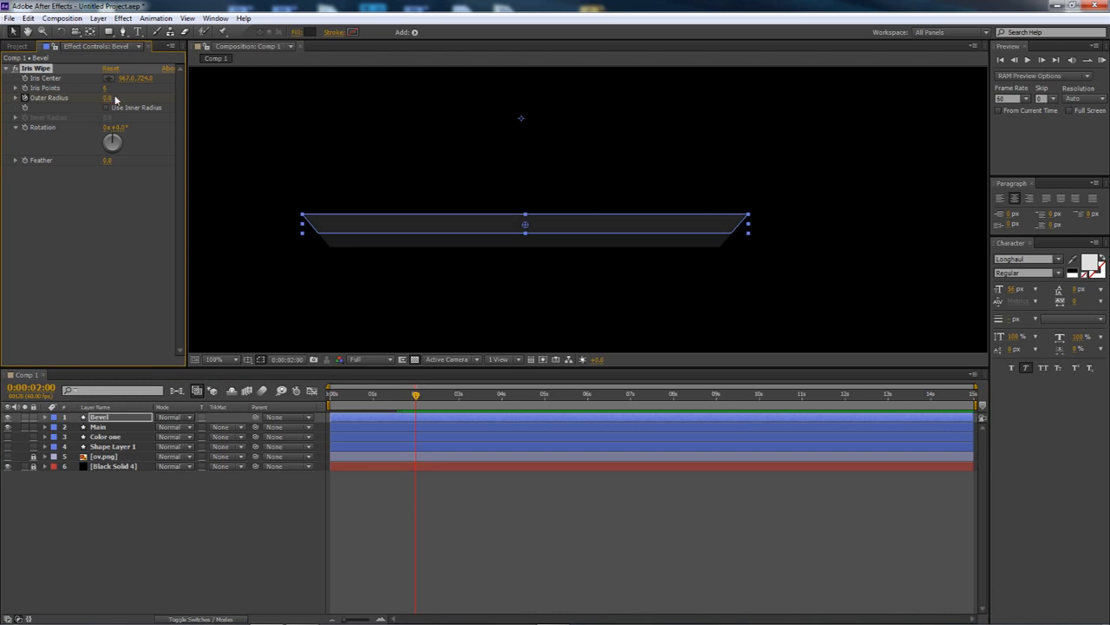
pyautogui.click(291, 515)
pyautogui.moveTo(416, 397); pyautogui.dragTo(396, 417)
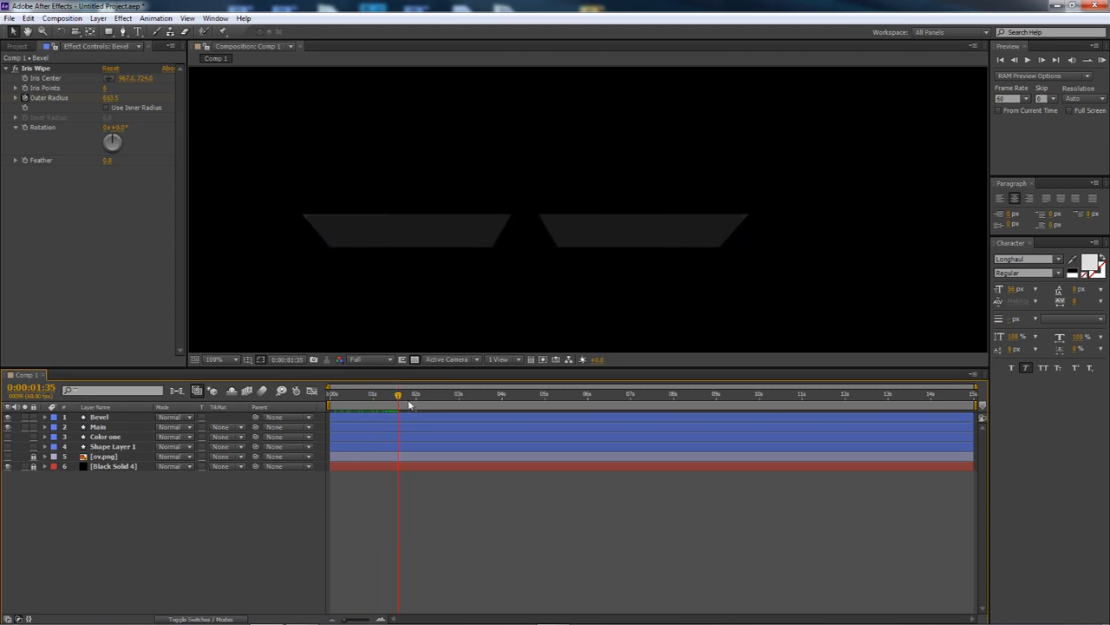
pyautogui.moveTo(397, 395); pyautogui.dragTo(413, 404)
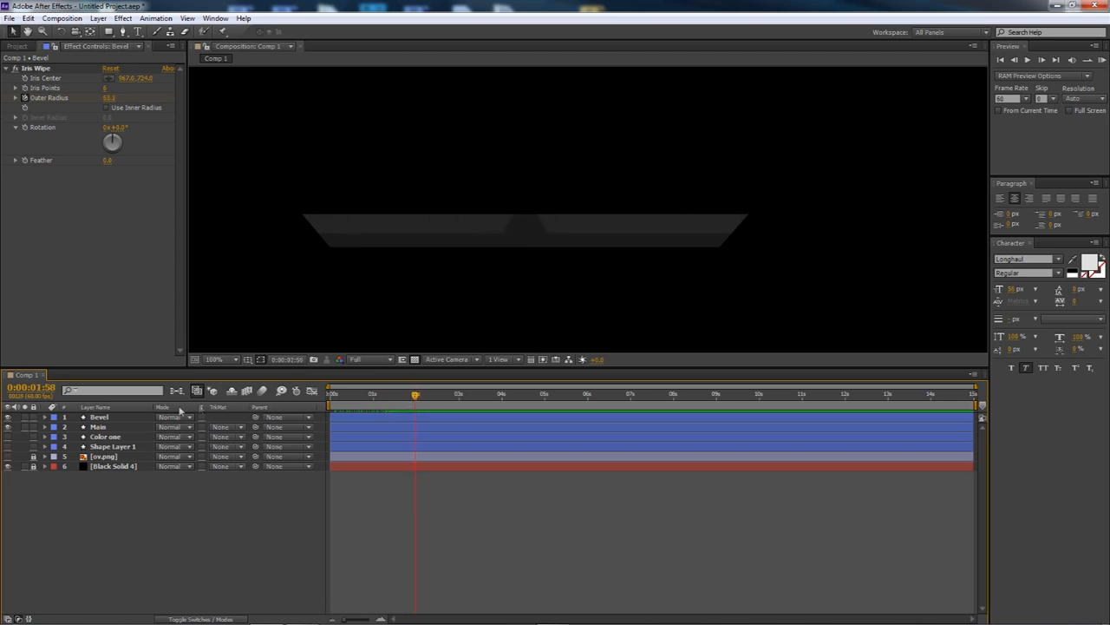
# Reveal the Bevel layer's keyframes and apply Easy Ease to both Outer Radius keyframes.
pyautogui.click(125, 417)
pyautogui.press('u')
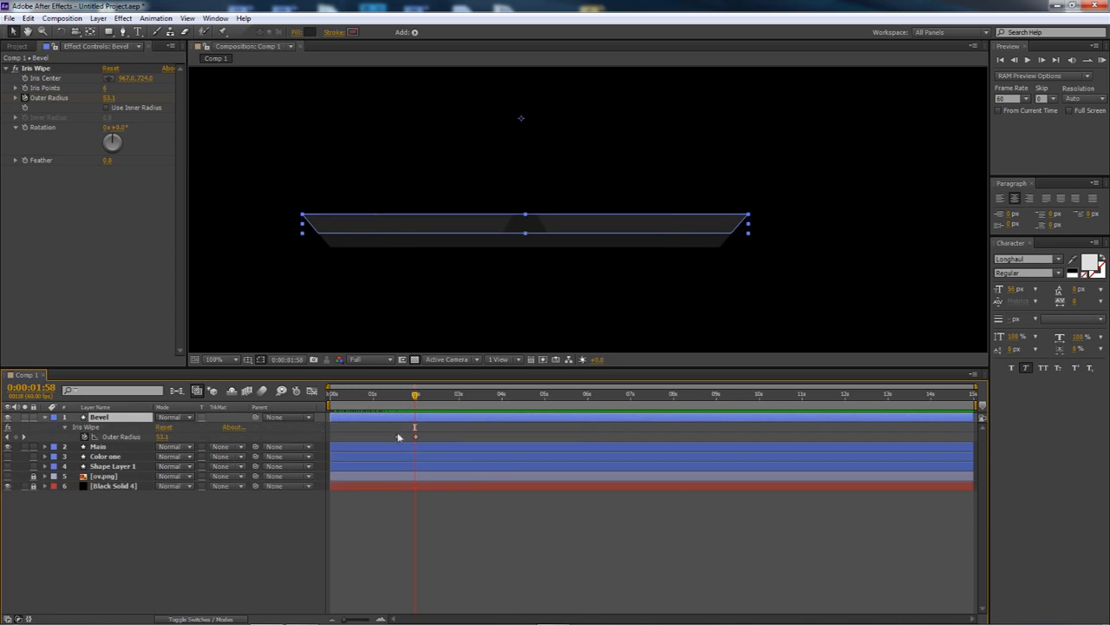
pyautogui.click(398, 436)
pyautogui.rightClick(416, 437)
pyautogui.moveTo(455, 569)
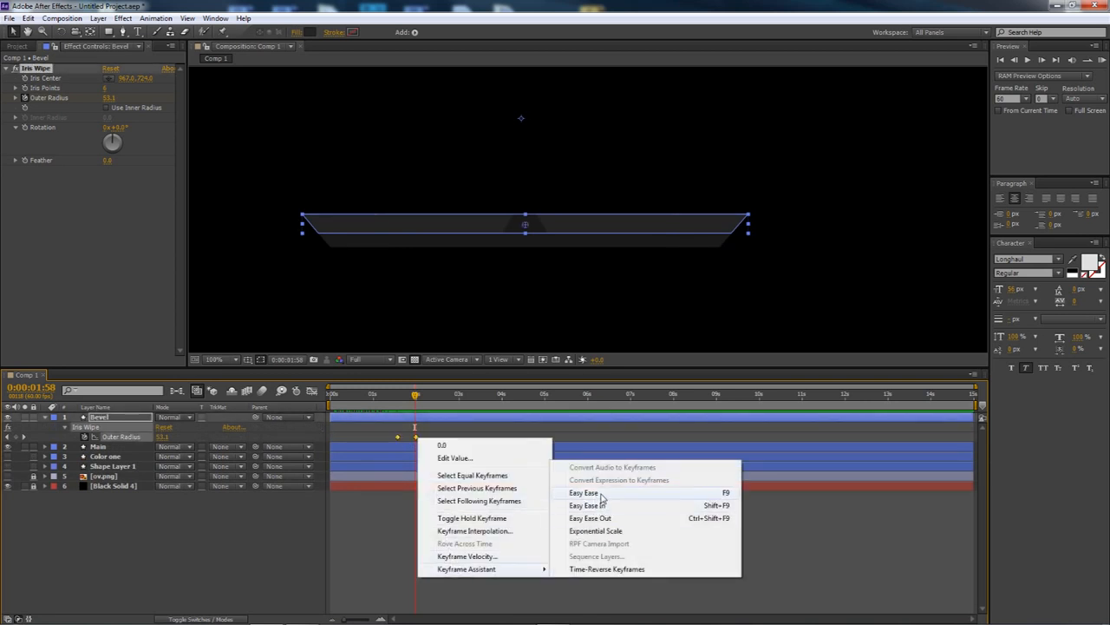
pyautogui.click(600, 492)
# Lengthen the first Bevel keyframe's outgoing influence to about 65% on the Outer Radius speed curve and play a RAM preview.
pyautogui.click(311, 390)
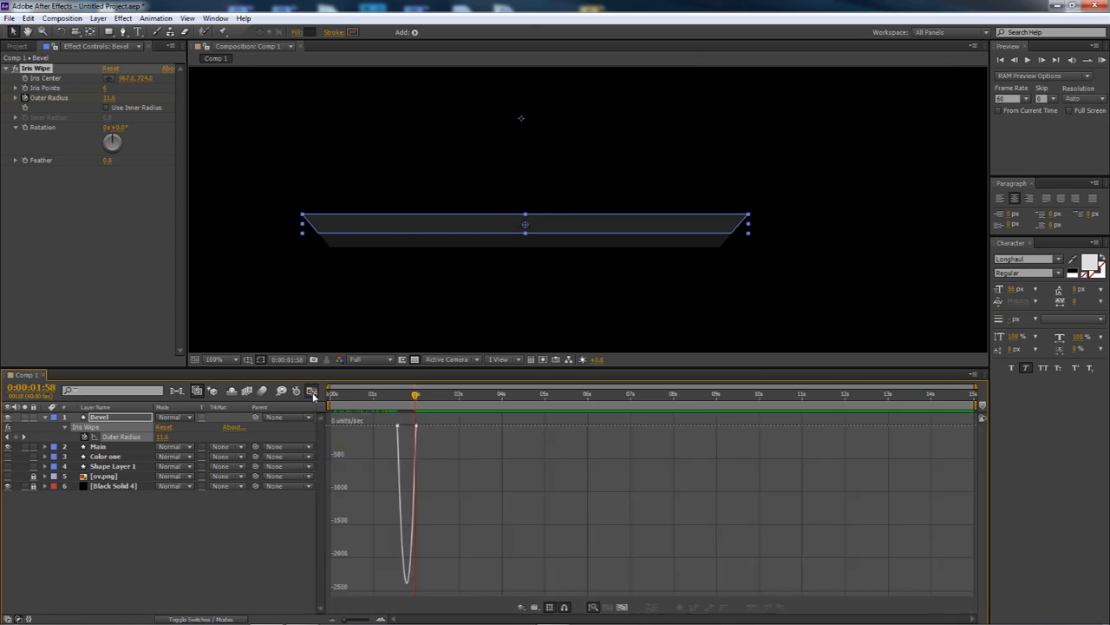
pyautogui.click(401, 426)
pyautogui.moveTo(403, 428); pyautogui.dragTo(409, 423)
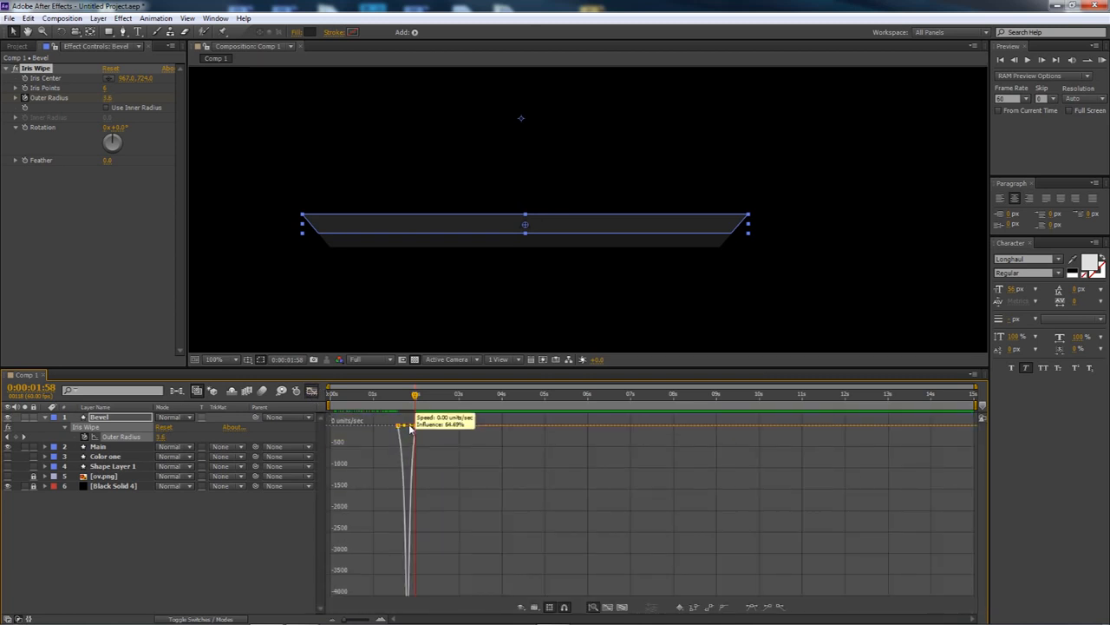
pyautogui.click(312, 390)
pyautogui.click(1100, 59)
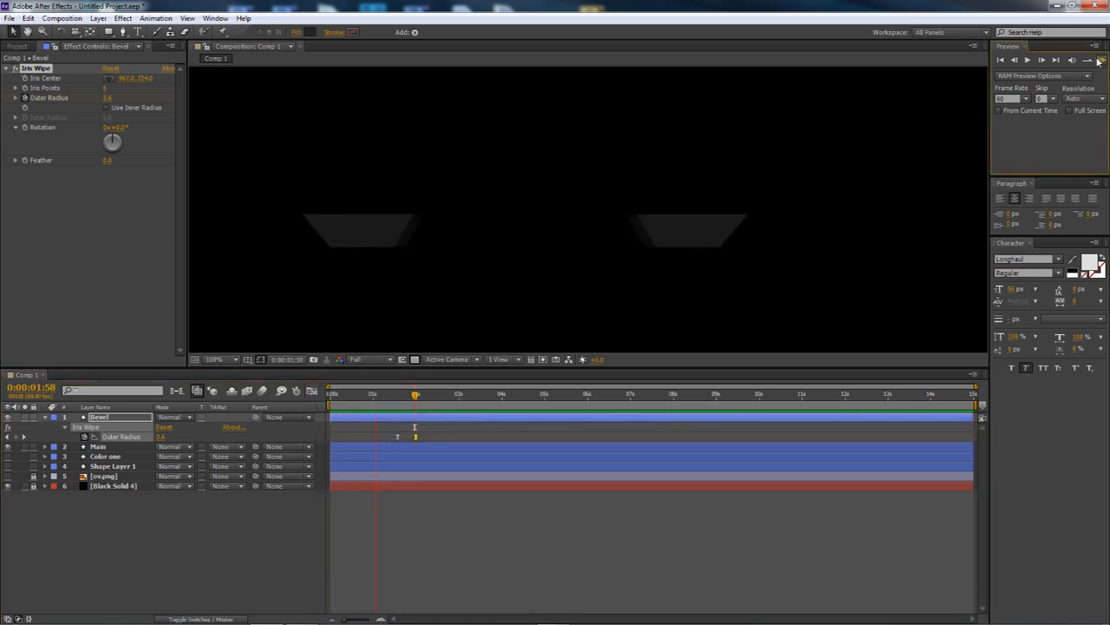
pyautogui.press('space')
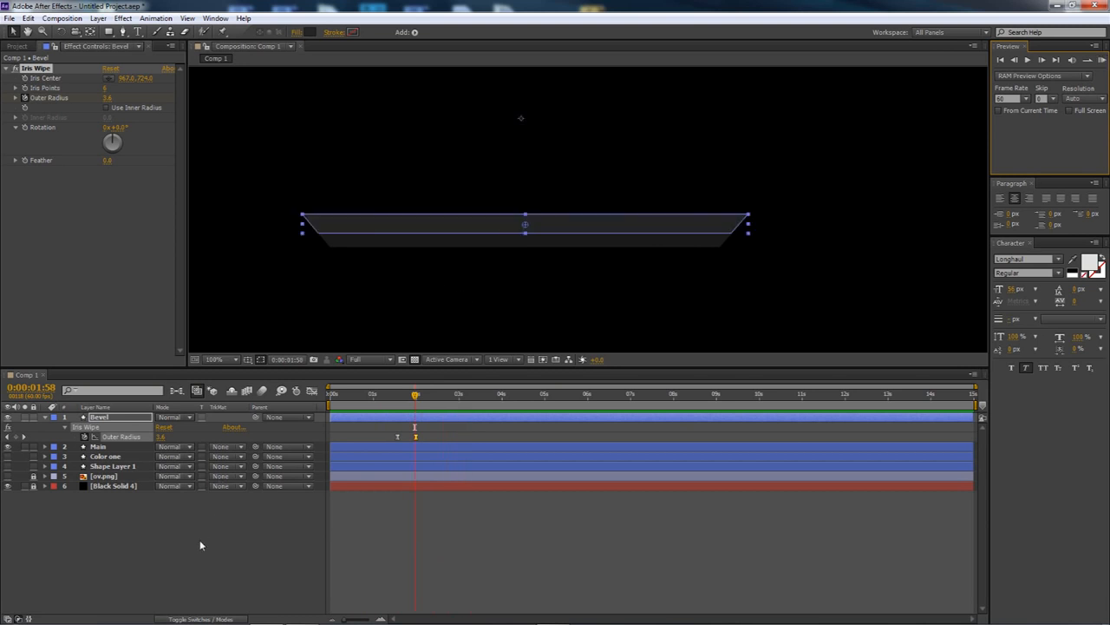
# Collapse the Bevel layer's properties, make the Color one layer visible, and keep it selected.
pyautogui.click(44, 420)
pyautogui.click(107, 438)
pyautogui.click(9, 437)
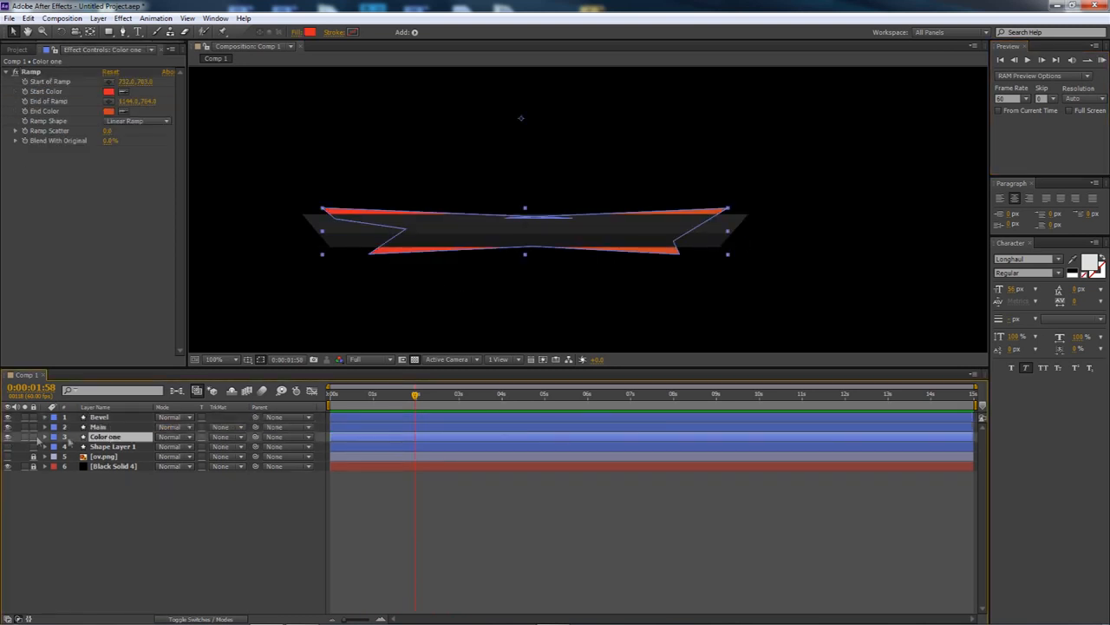
pyautogui.click(134, 506)
pyautogui.click(115, 438)
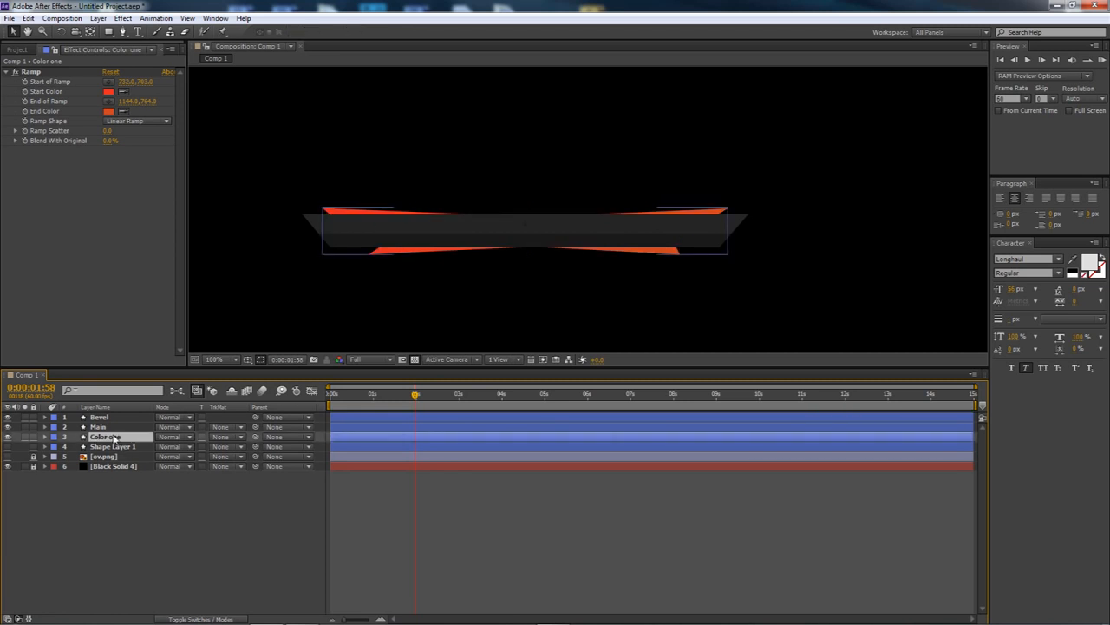
# Apply the CC Jaws transition to the Color one layer and keyframe its Completion at 100% at 0:00:02:00.
pyautogui.moveTo(415, 395)
pyautogui.mouseDown()
pyautogui.moveTo(434, 400)
pyautogui.moveTo(418, 405)
pyautogui.mouseUp()
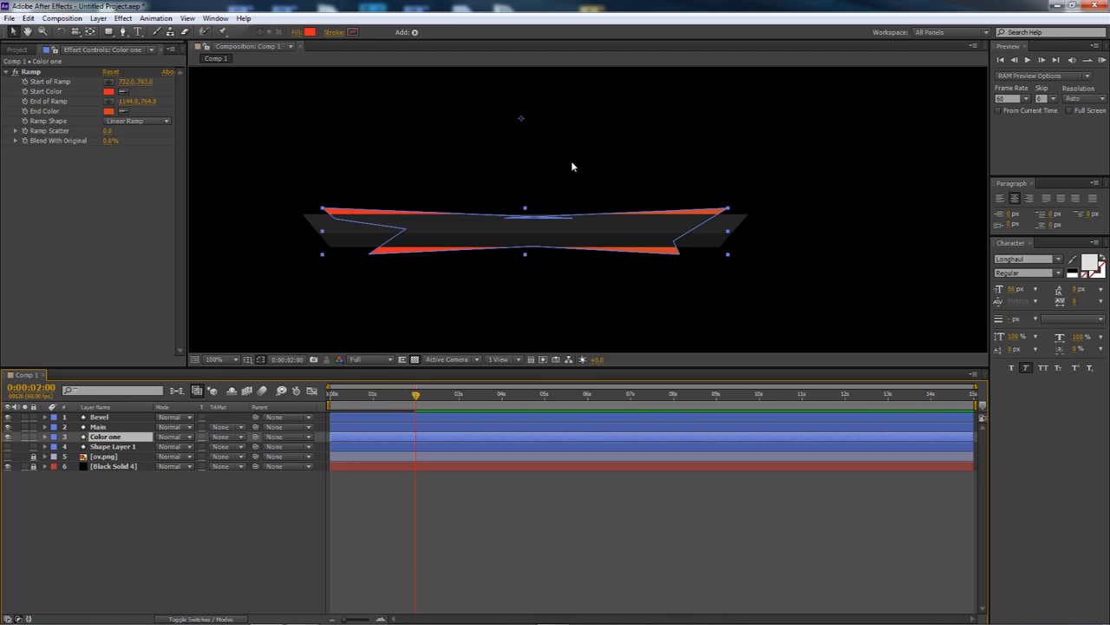
pyautogui.click(122, 18)
pyautogui.moveTo(165, 330)
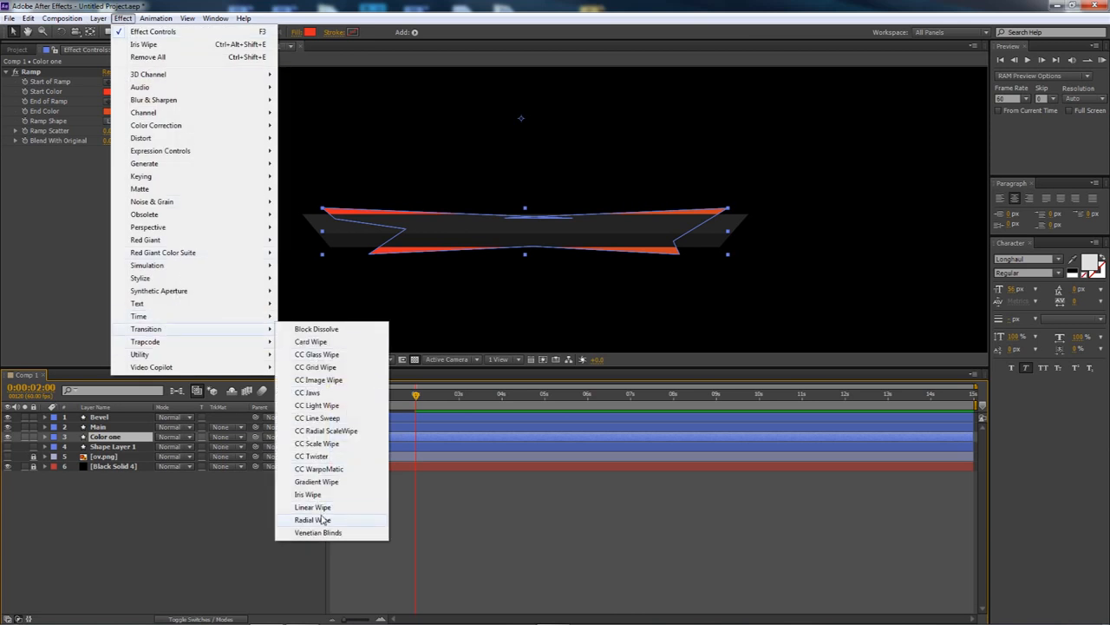
pyautogui.click(322, 393)
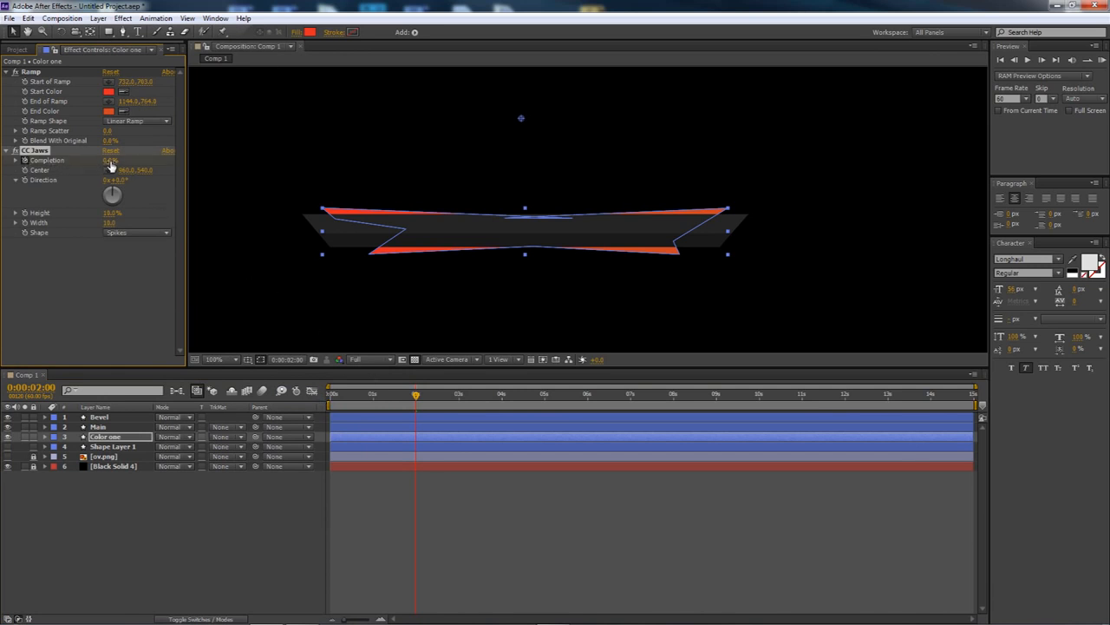
pyautogui.moveTo(127, 164); pyautogui.dragTo(197, 173)
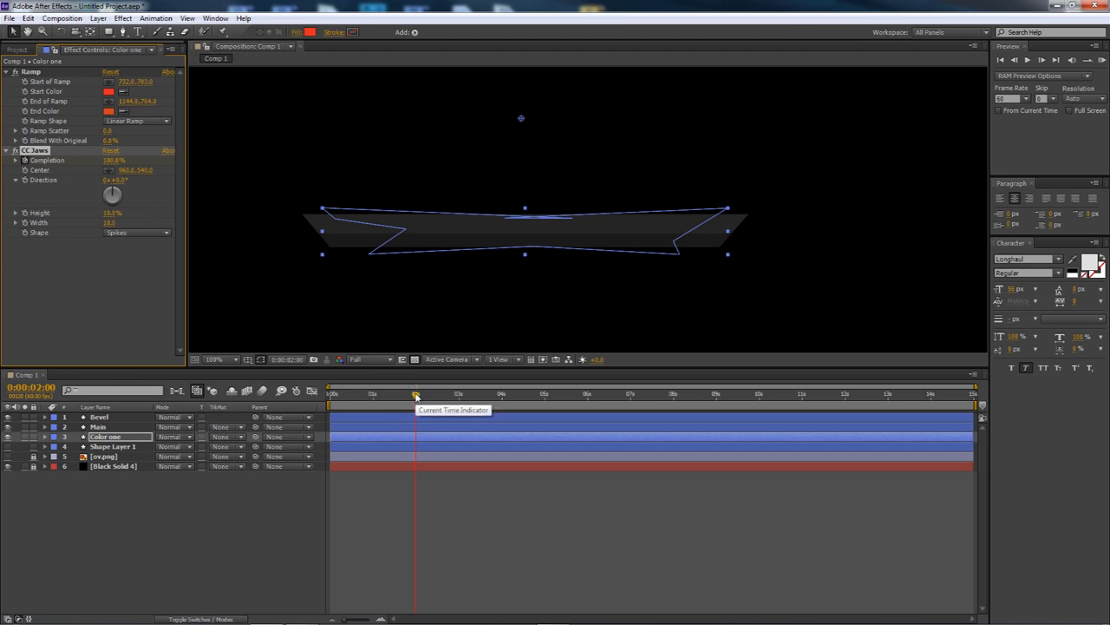
# Keyframe Color one's CC Jaws Completion at 0% at 0:00:02:32 and return to the start of the composition.
pyautogui.moveTo(415, 395); pyautogui.dragTo(443, 409)
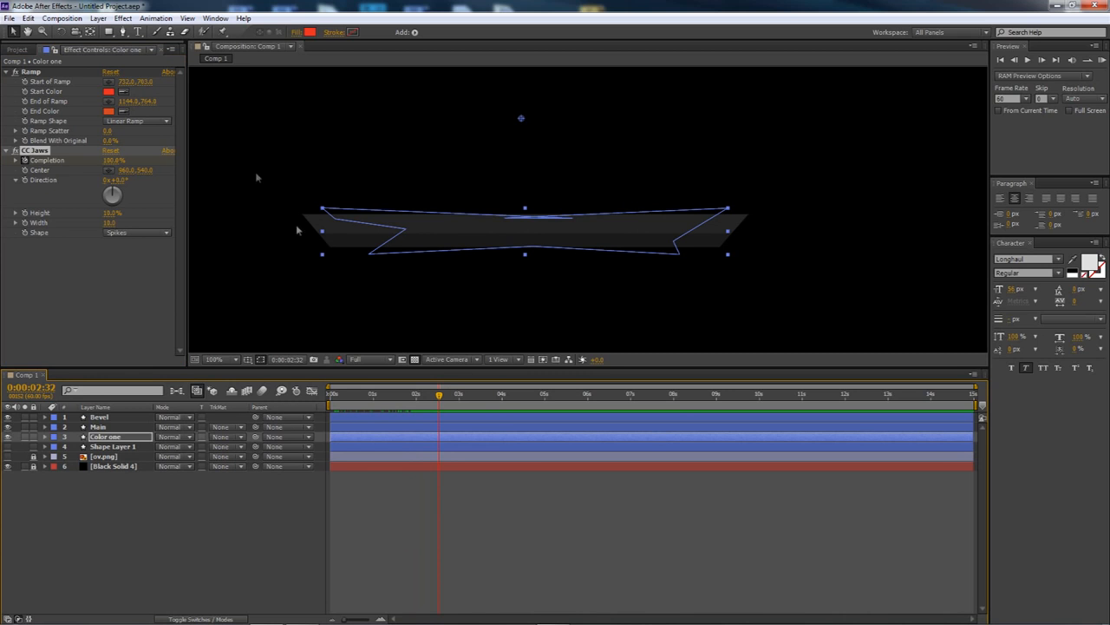
pyautogui.moveTo(111, 163); pyautogui.dragTo(3, 161)
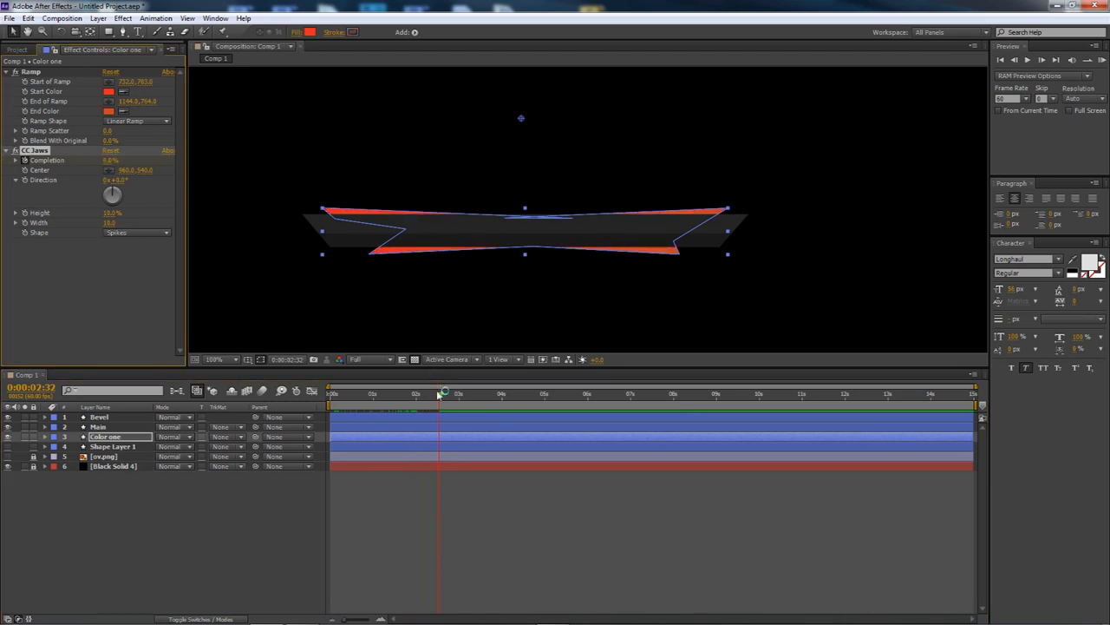
pyautogui.moveTo(439, 396); pyautogui.dragTo(331, 396)
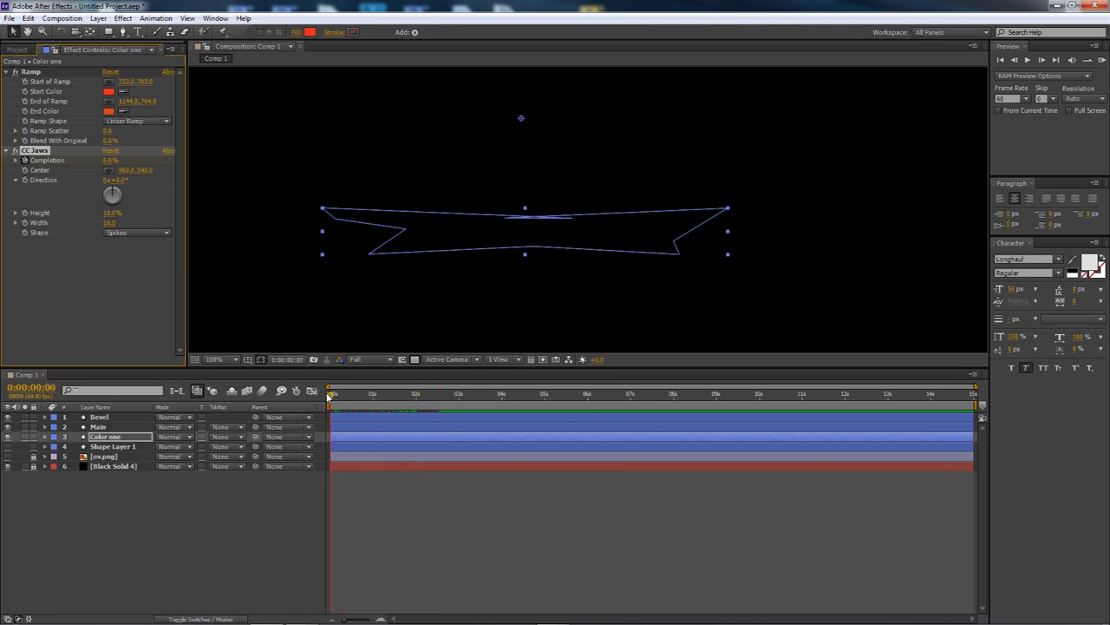
# Reveal the Color one layer's CC Jaws Completion keyframes and apply Easy Ease to them.
pyautogui.click(105, 436)
pyautogui.press('u')
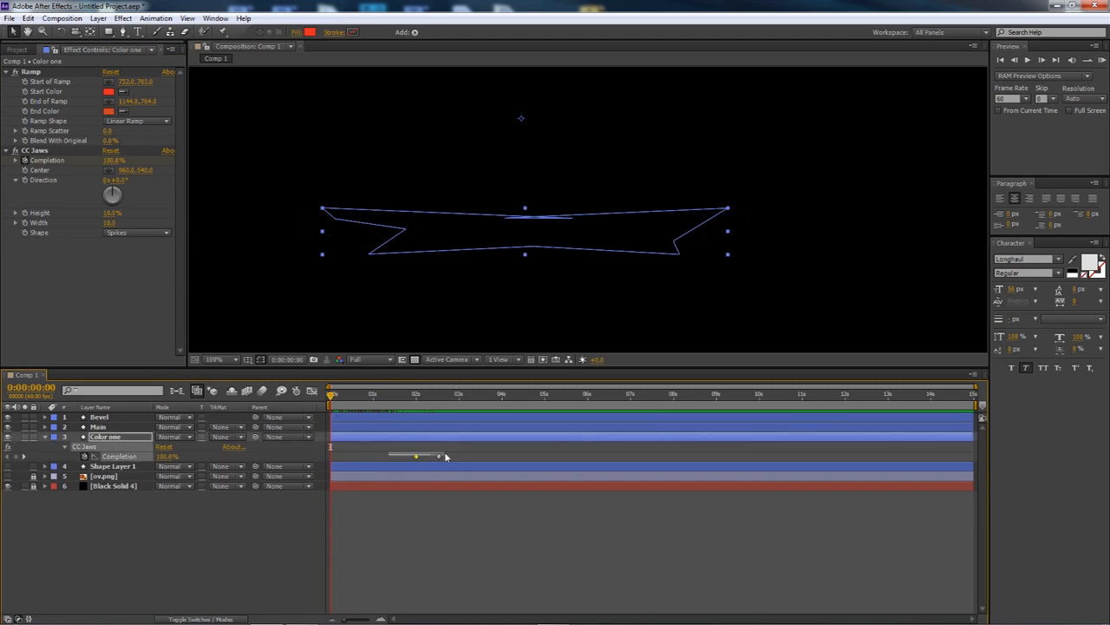
pyautogui.rightClick(439, 456)
pyautogui.moveTo(490, 587)
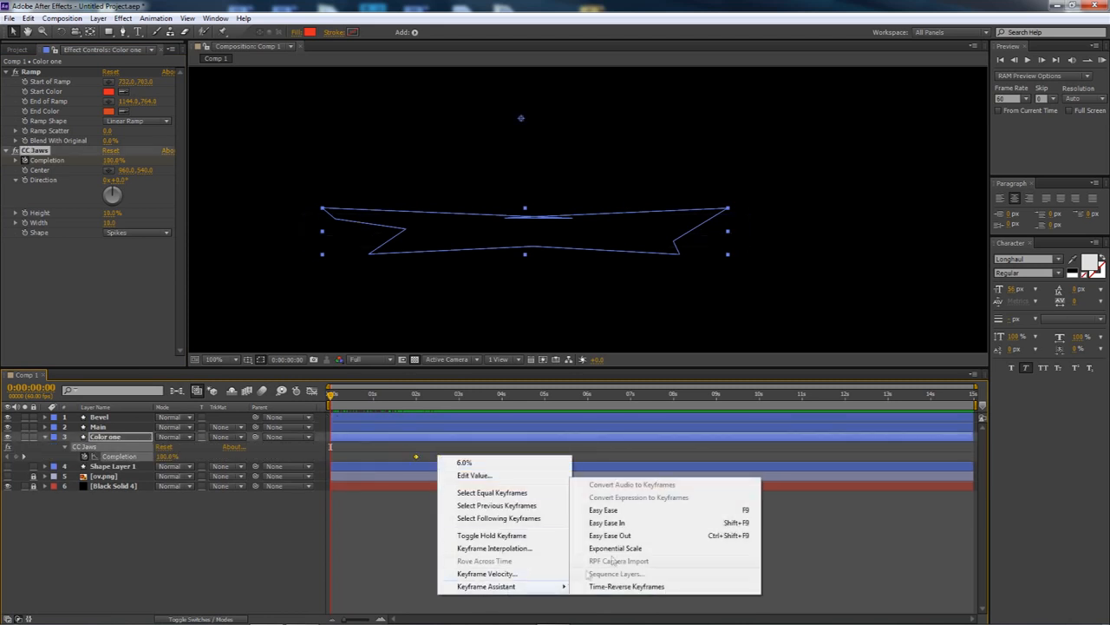
pyautogui.click(611, 510)
# Lengthen the first Completion keyframe's outgoing influence on Color one's speed curve so the speed peaks later, and return to the layer bars.
pyautogui.click(311, 390)
pyautogui.click(416, 425)
pyautogui.moveTo(348, 618); pyautogui.dragTo(354, 619)
pyautogui.moveTo(471, 425); pyautogui.dragTo(489, 425)
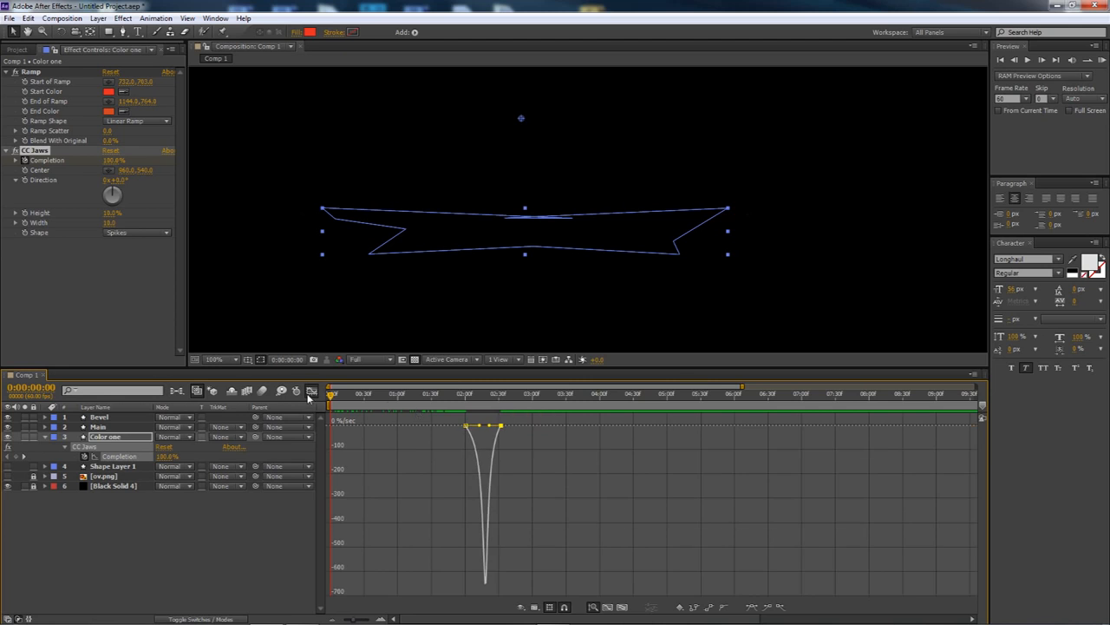
pyautogui.click(309, 393)
# Play RAM previews of the composition at Full resolution to check the Color one reveal.
pyautogui.click(1101, 60)
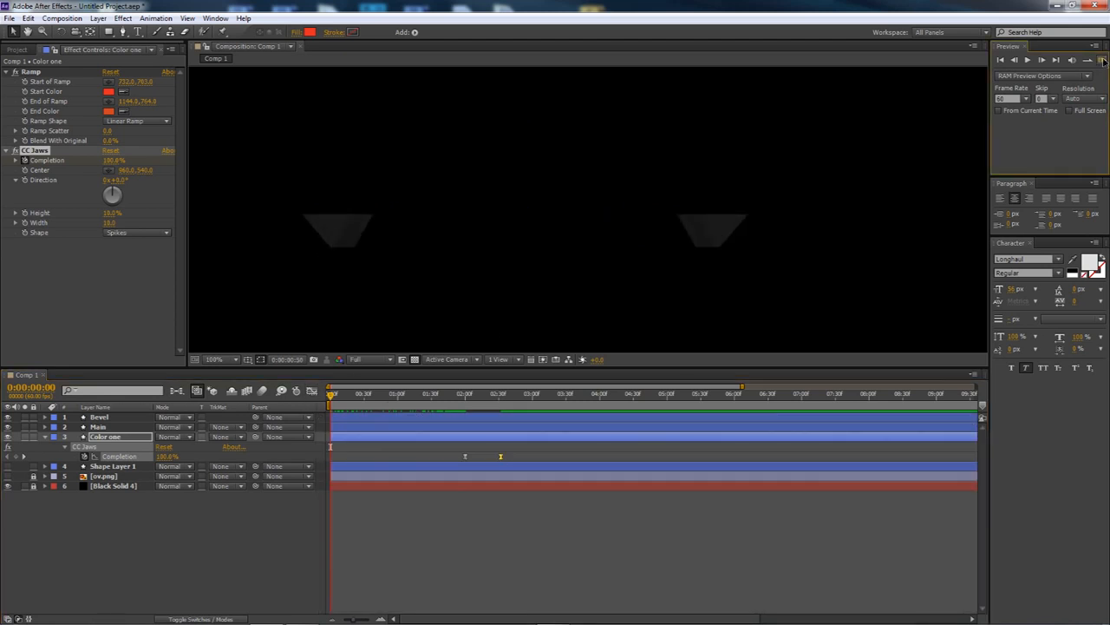
pyautogui.press('space')
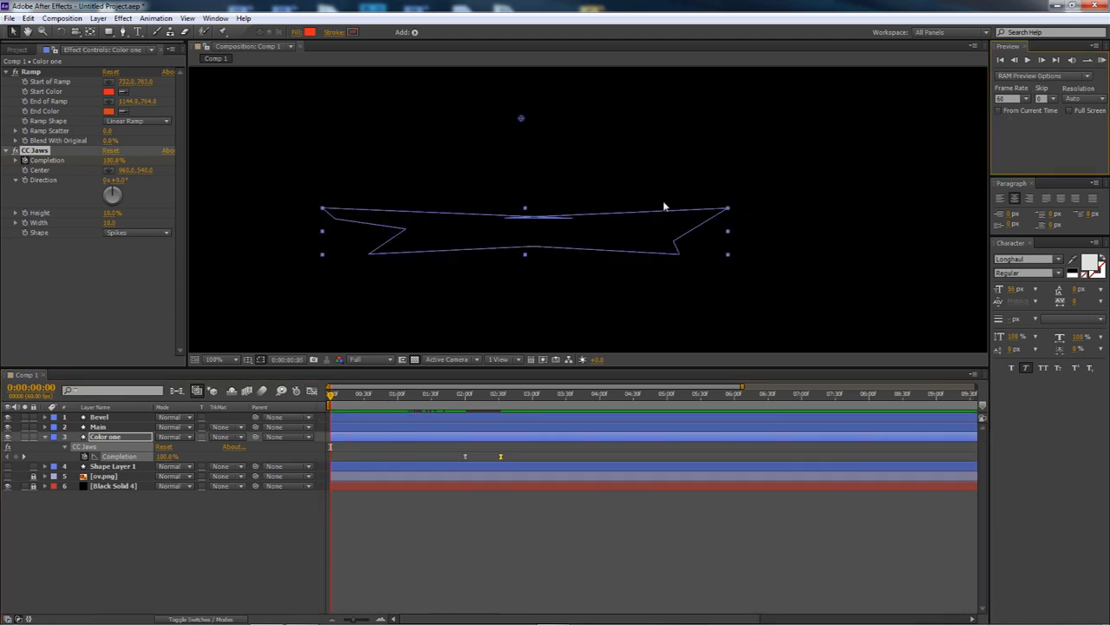
pyautogui.click(372, 360)
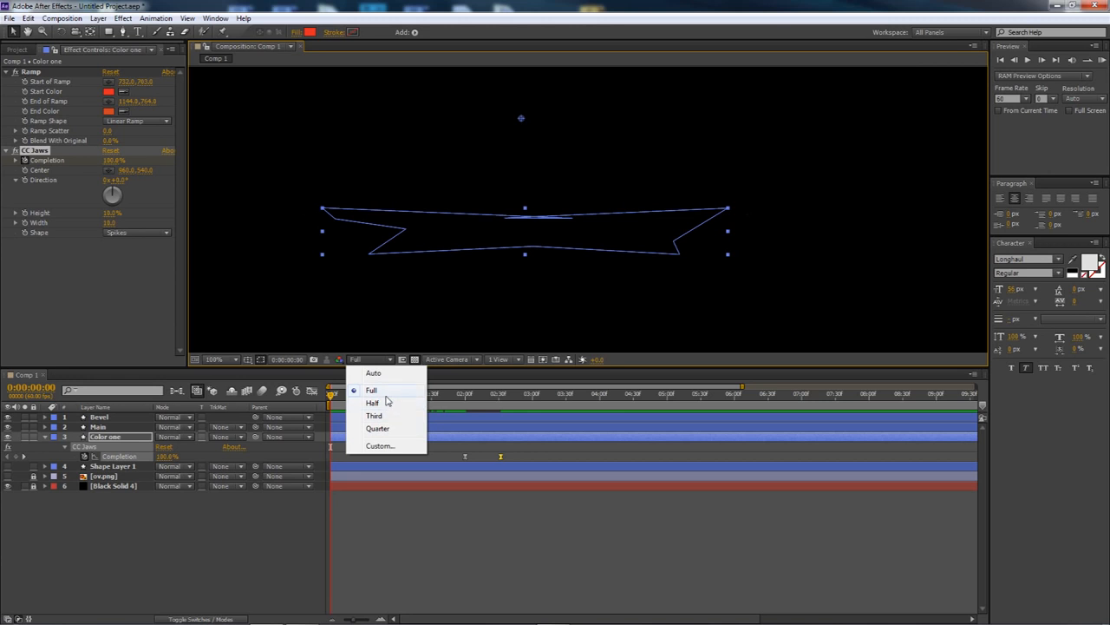
pyautogui.click(269, 518)
pyautogui.click(1102, 60)
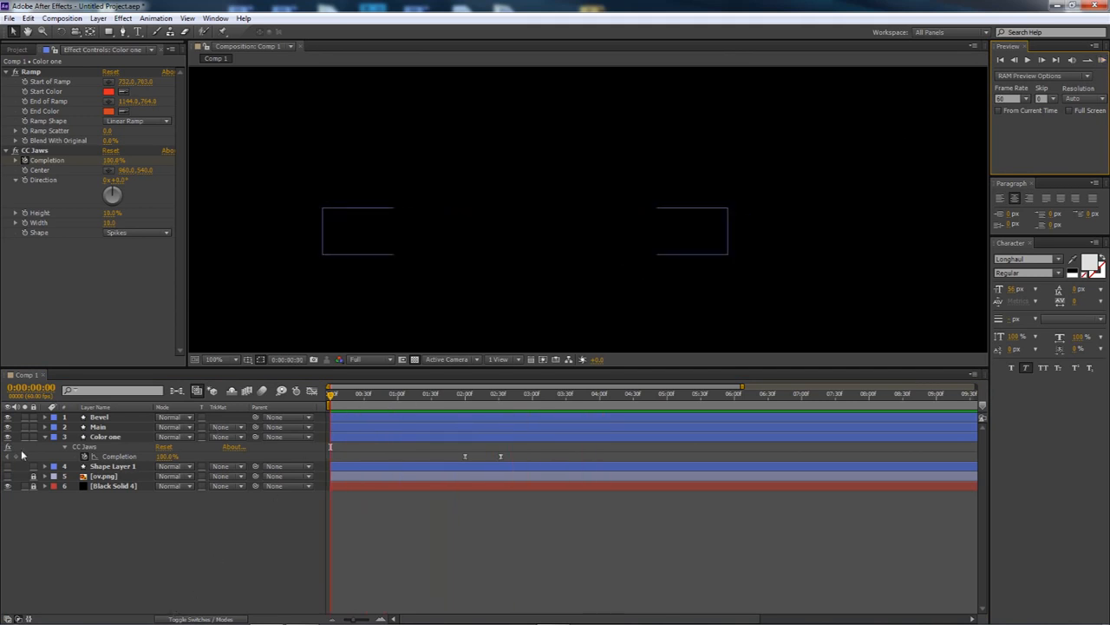
# Go to 0:00:02:00, make Shape Layer 1 visible, and select it with Color one's properties collapsed.
pyautogui.moveTo(332, 395); pyautogui.dragTo(466, 399)
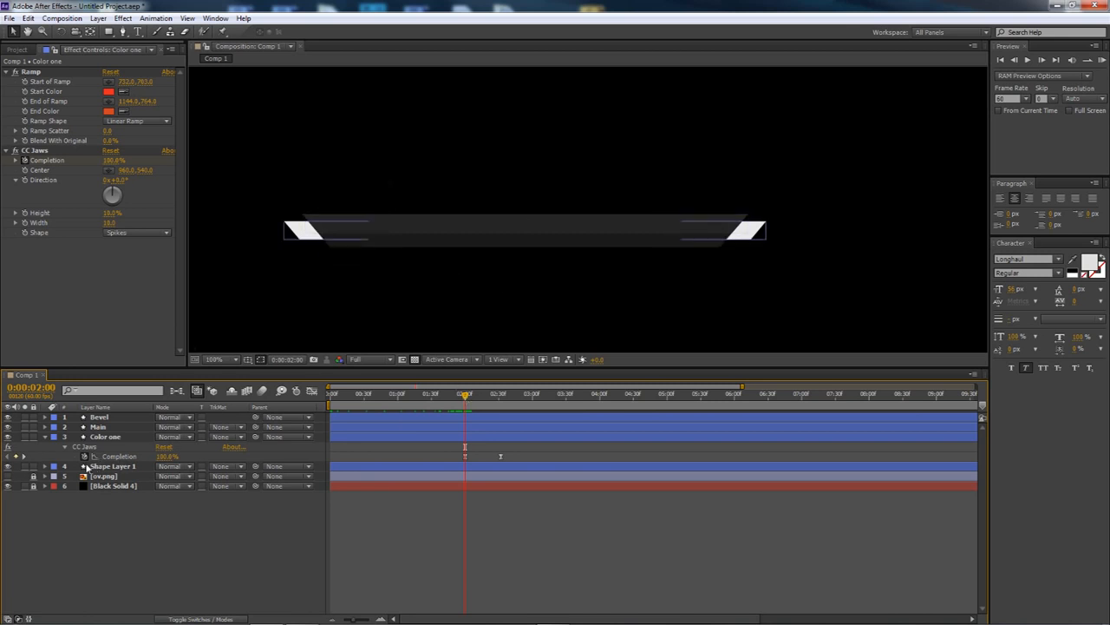
pyautogui.click(45, 437)
pyautogui.click(69, 445)
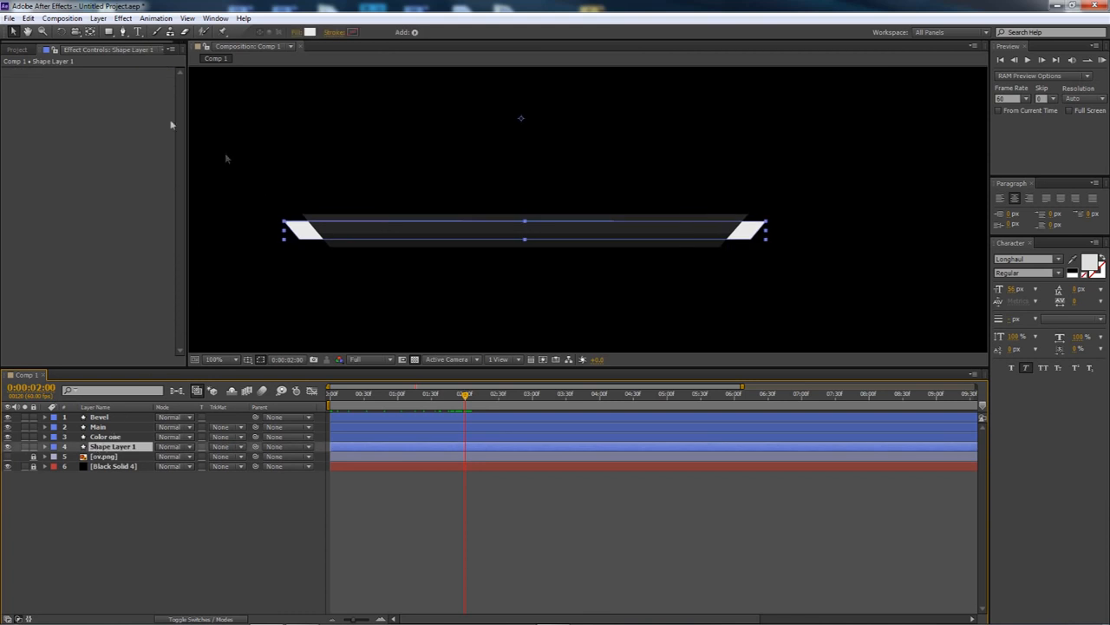
# Try the Linear Wipe transition on Shape Layer 1 by varying its Transition Completion.
pyautogui.click(122, 19)
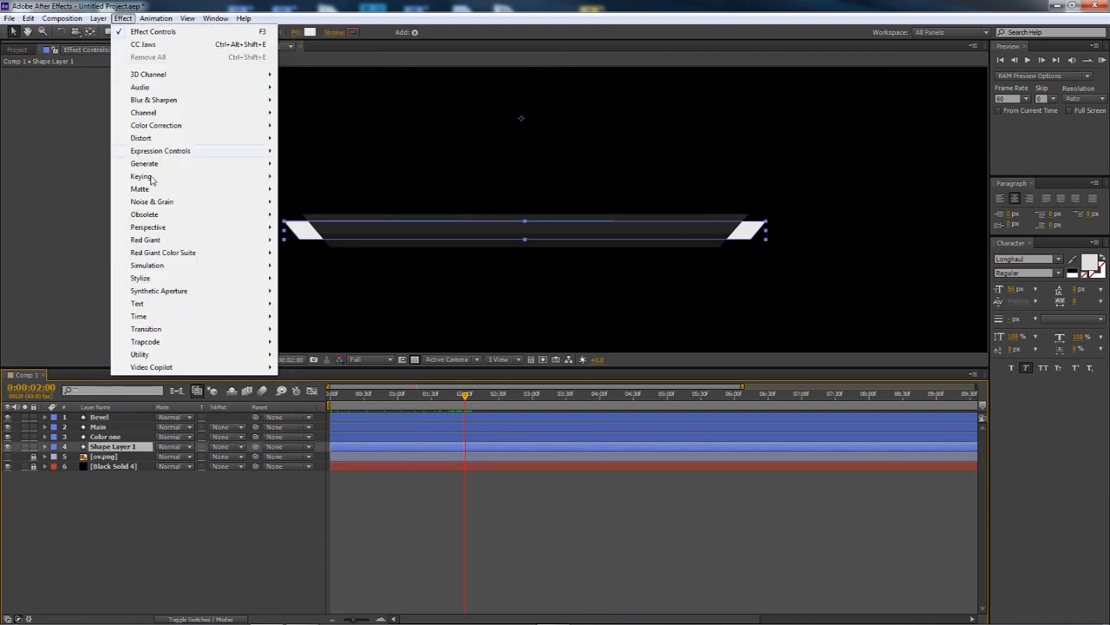
pyautogui.moveTo(163, 331)
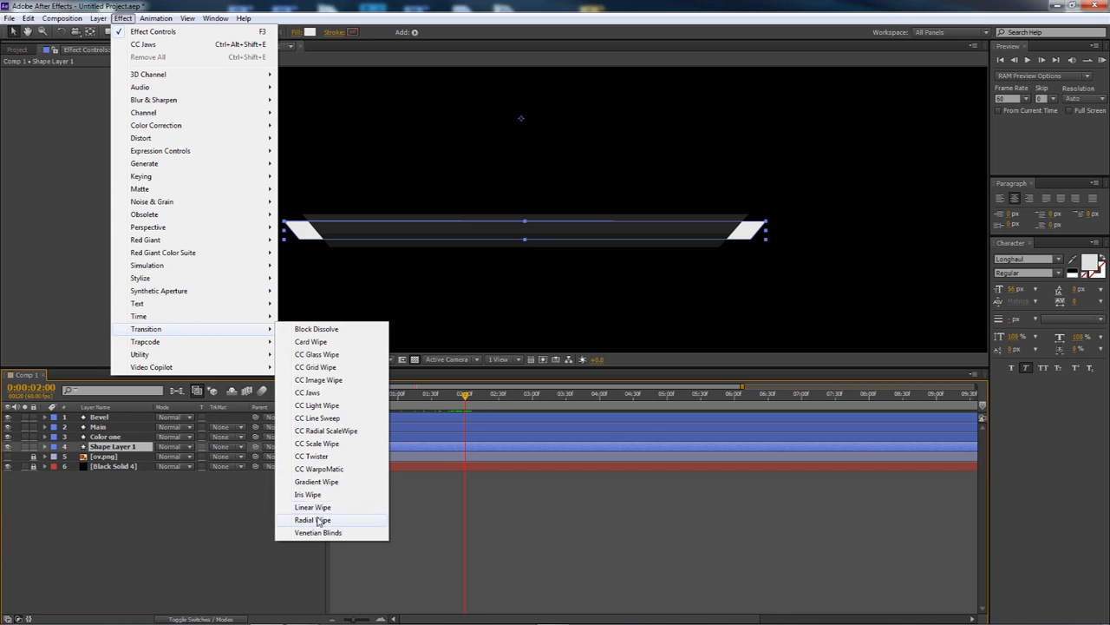
pyautogui.click(312, 507)
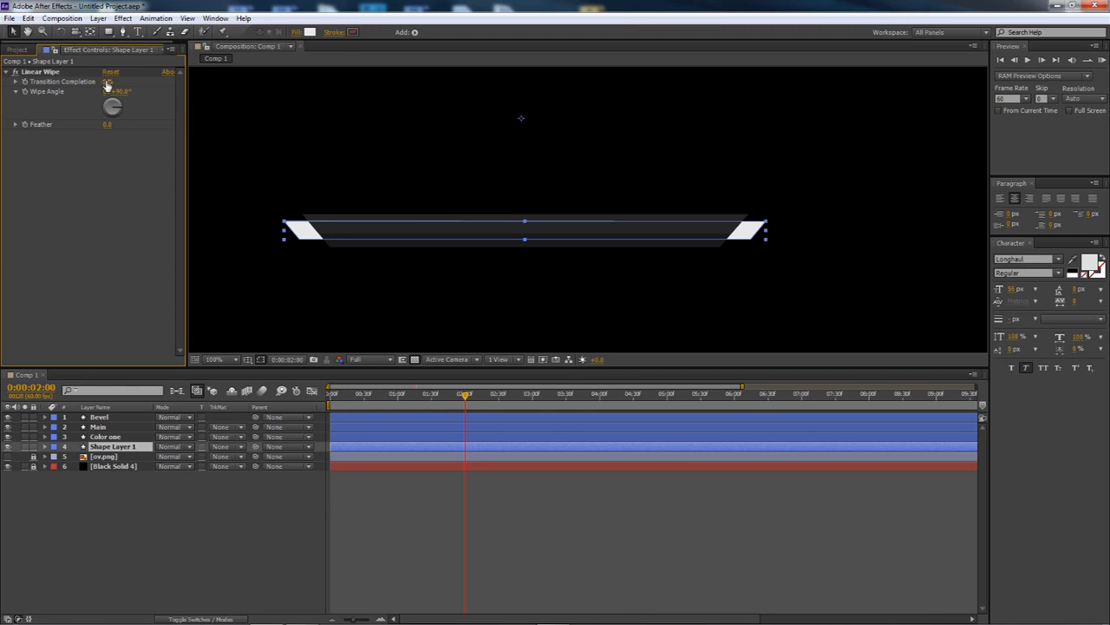
pyautogui.moveTo(107, 82)
pyautogui.mouseDown()
pyautogui.moveTo(156, 83)
pyautogui.moveTo(96, 81)
pyautogui.moveTo(114, 81)
pyautogui.mouseUp()
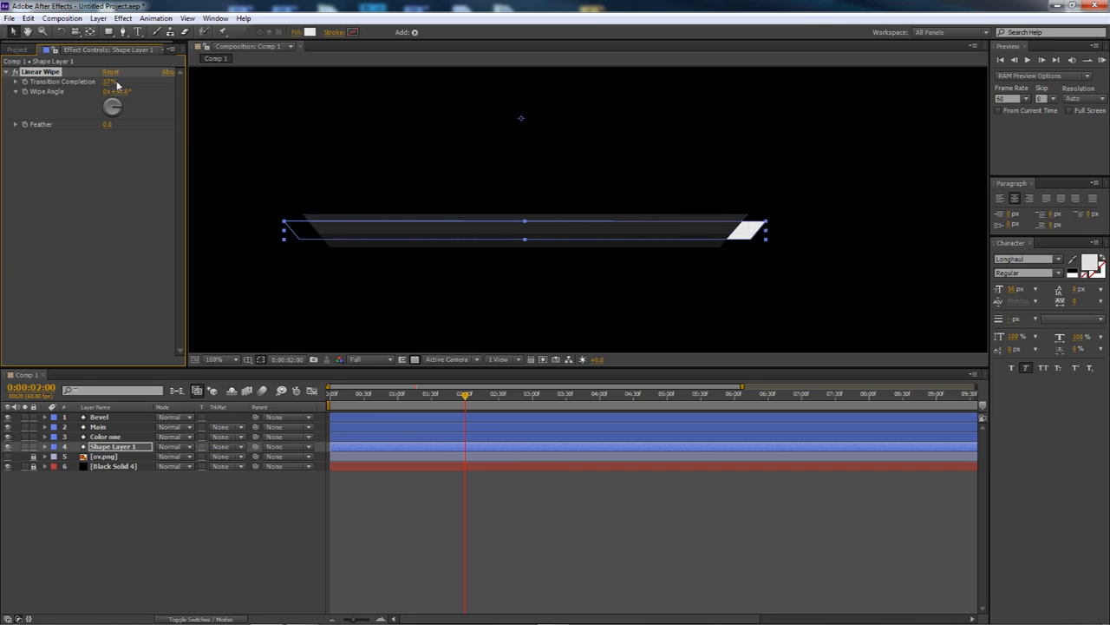
pyautogui.moveTo(117, 84); pyautogui.dragTo(109, 80)
# Apply the Iris Wipe transition to Shape Layer 1 and delete its Linear Wipe effect.
pyautogui.click(122, 18)
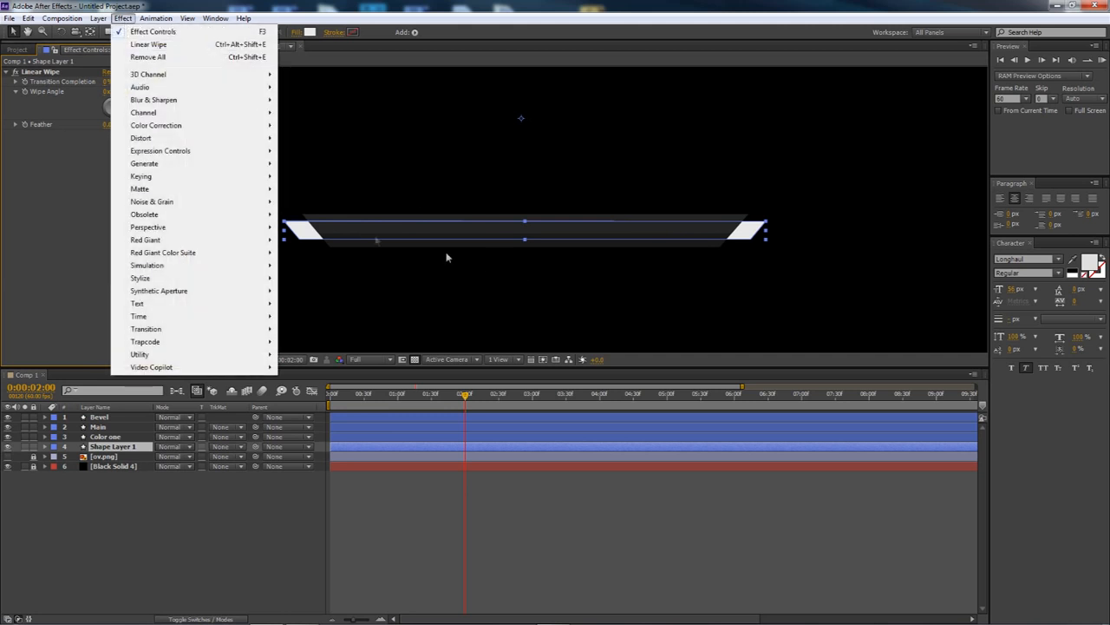
pyautogui.moveTo(152, 330)
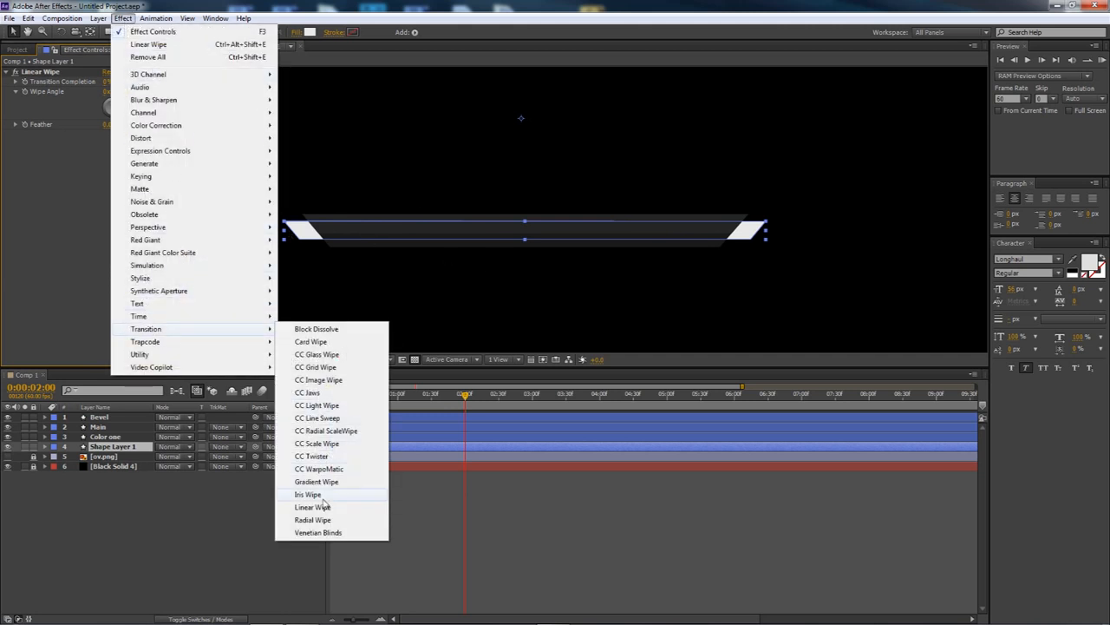
pyautogui.click(322, 499)
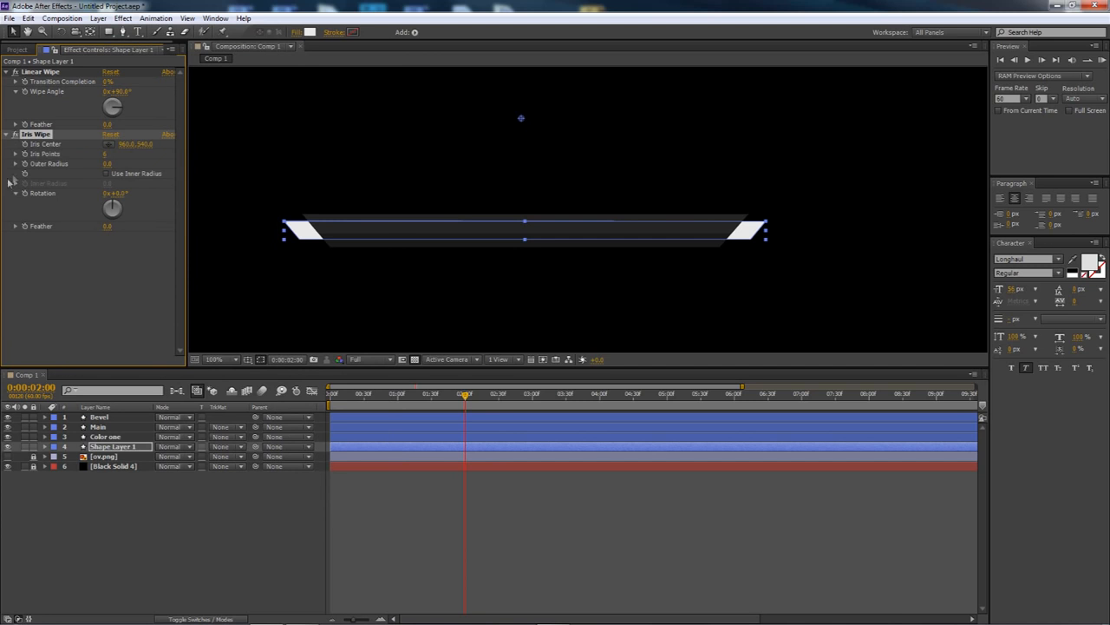
pyautogui.click(44, 73)
pyautogui.click(42, 75)
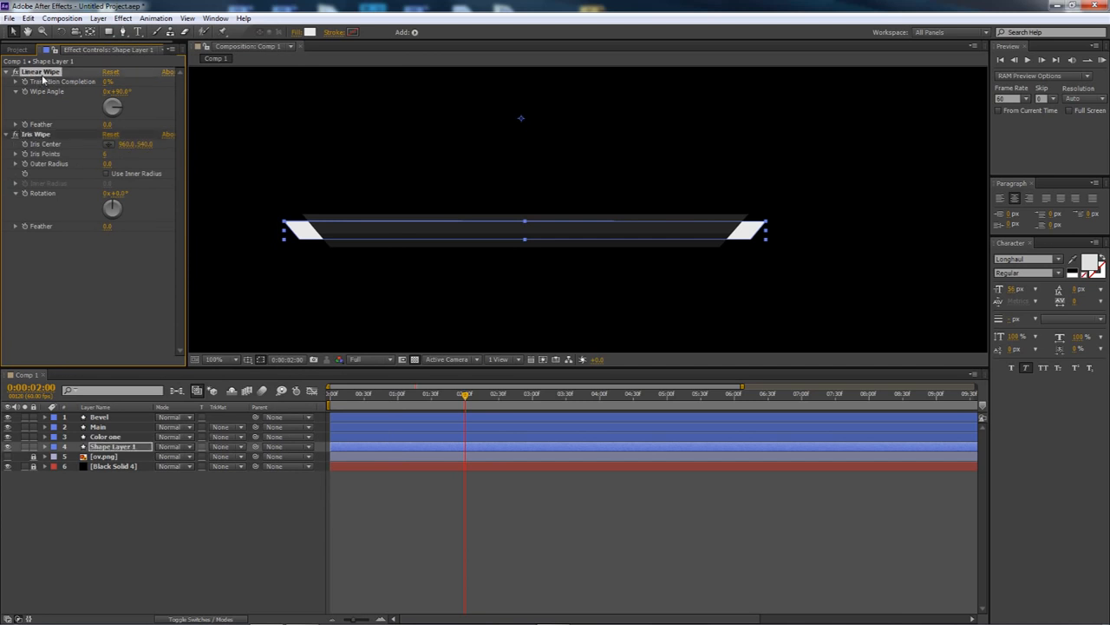
pyautogui.press('Delete')
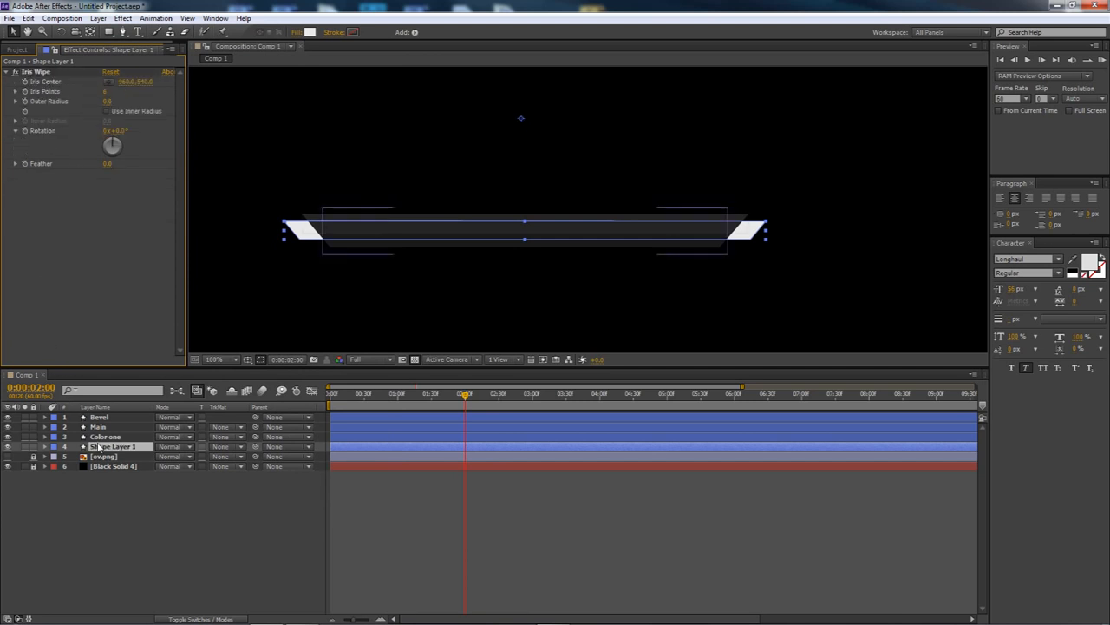
# Place the Iris Center at the banner's middle, about 968, 733, and keyframe Outer Radius at 741 at 0:00:02:00.
pyautogui.click(109, 81)
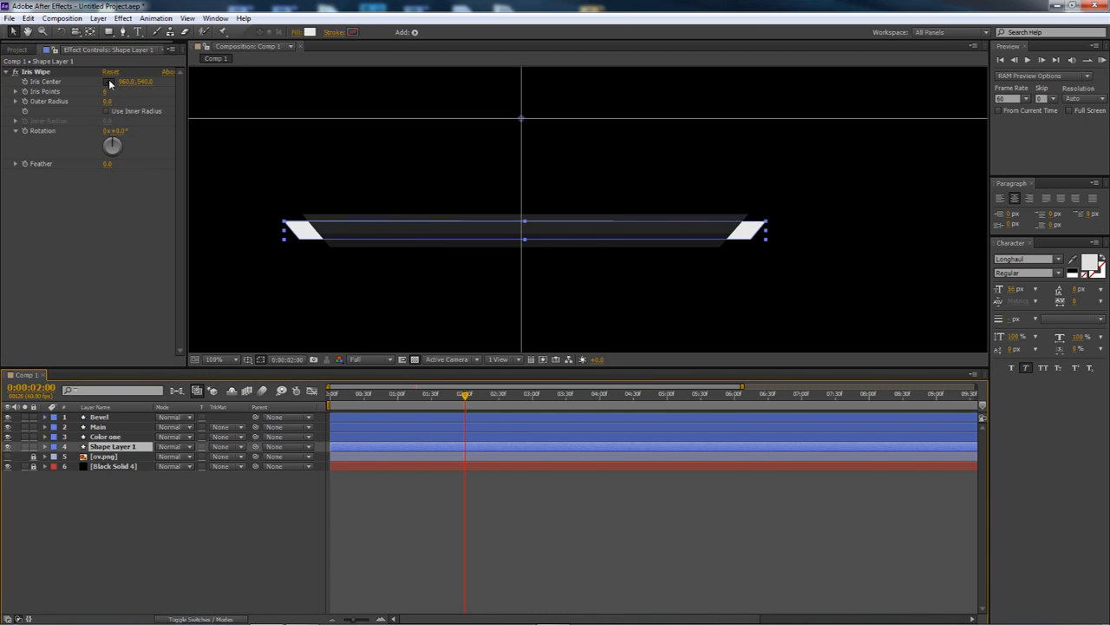
pyautogui.click(525, 232)
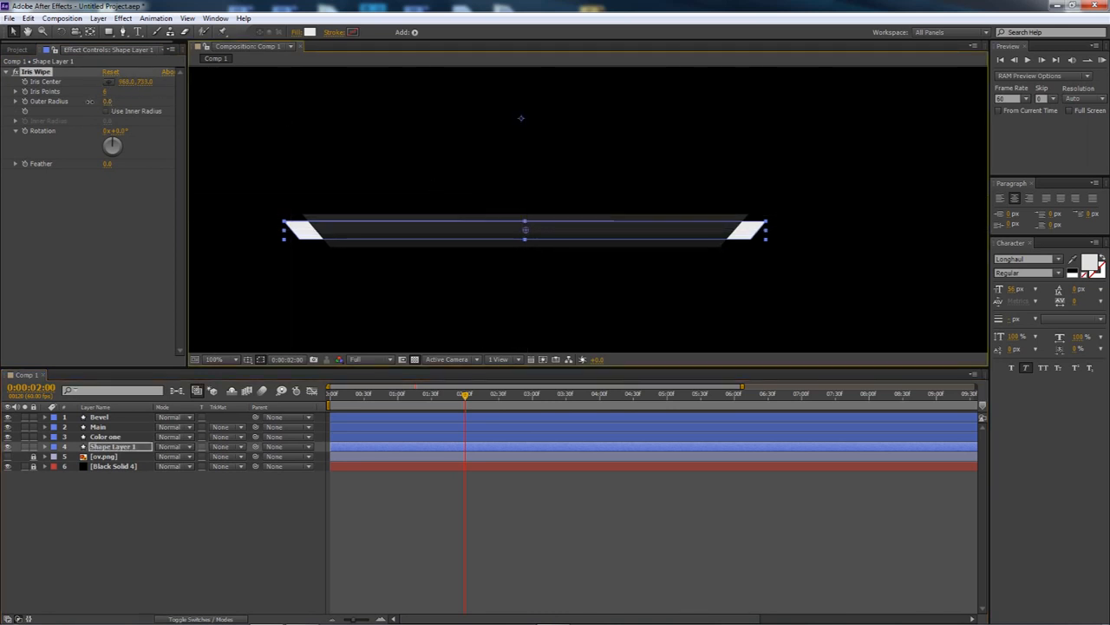
pyautogui.click(108, 102)
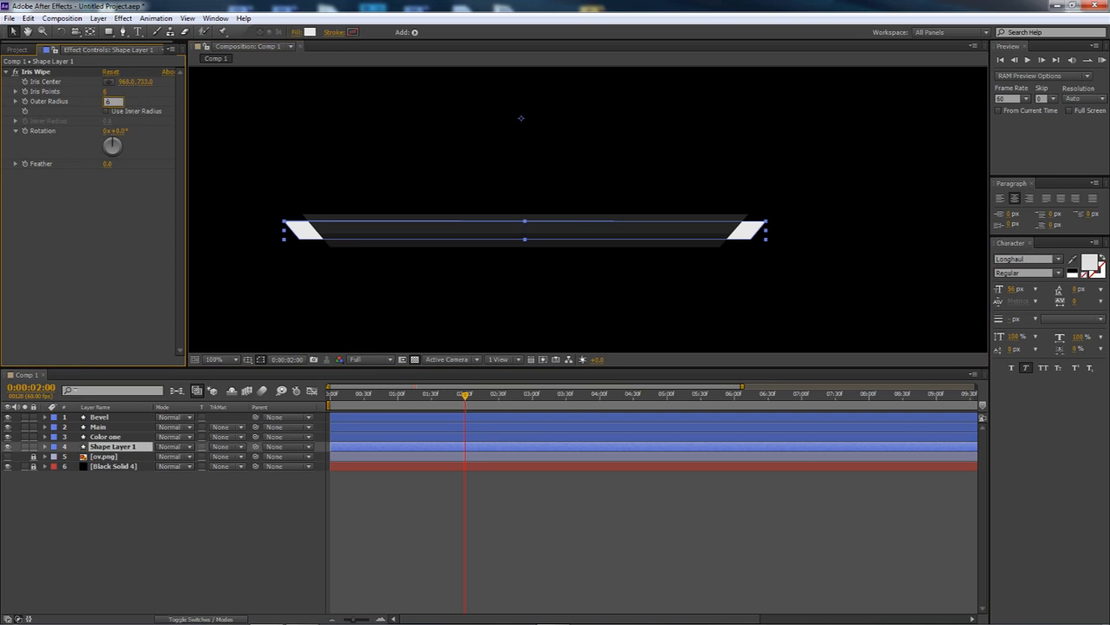
pyautogui.press('Return')
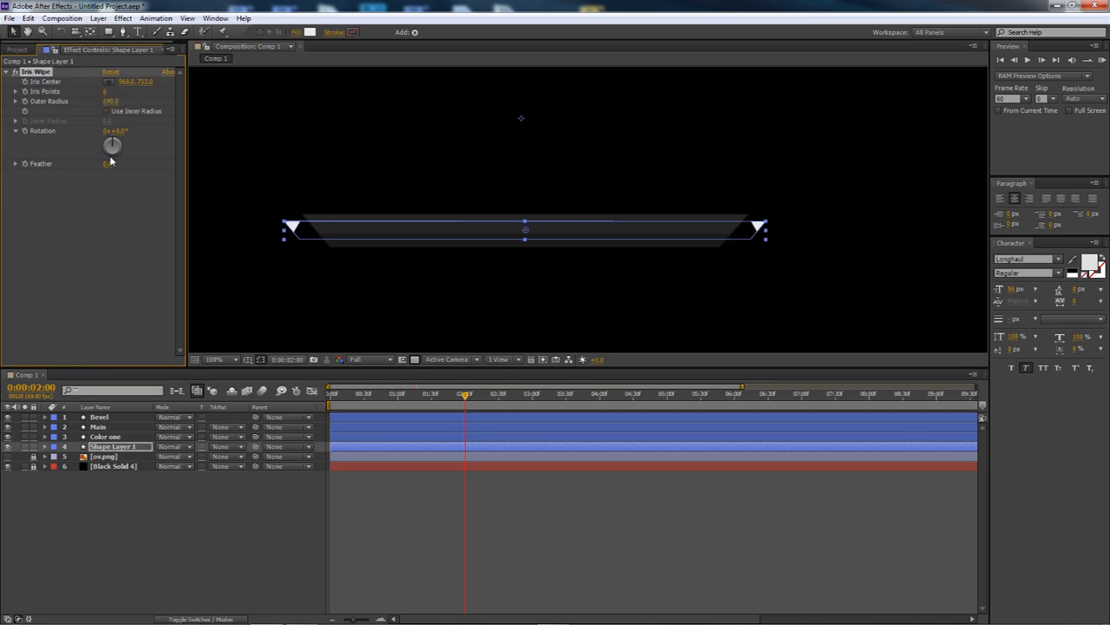
pyautogui.moveTo(109, 111); pyautogui.dragTo(124, 111)
# Keyframe Shape Layer 1's Iris Wipe Outer Radius at 0 at 0:00:02:22.
pyautogui.moveTo(469, 398); pyautogui.dragTo(490, 402)
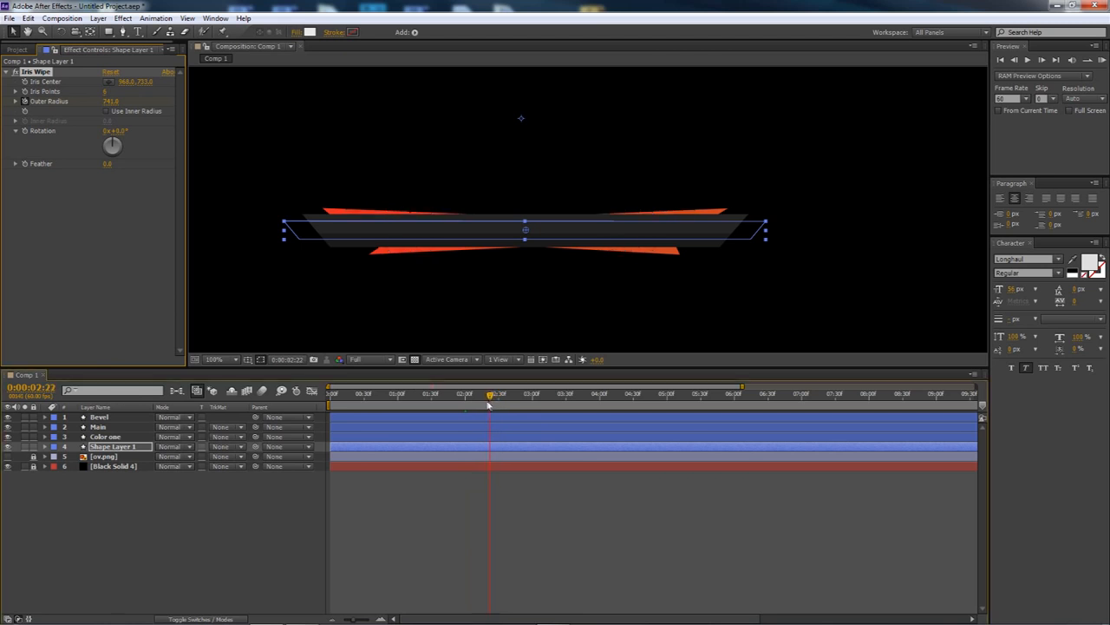
pyautogui.moveTo(136, 107); pyautogui.dragTo(109, 103)
pyautogui.click(113, 101)
pyautogui.write('0')
pyautogui.press('Return')
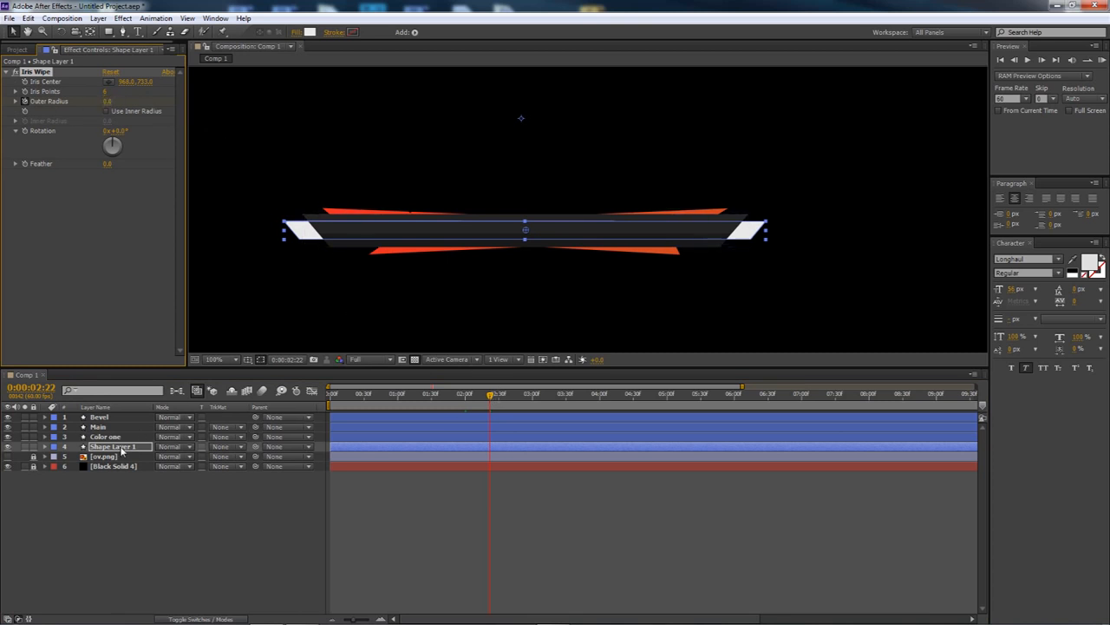
# Reveal Shape Layer 1's Outer Radius keyframes and scrub between 0:00:01:59 and 0:00:02:23 to check the wipe.
pyautogui.click(491, 406)
pyautogui.press('u')
pyautogui.moveTo(492, 406); pyautogui.dragTo(471, 401)
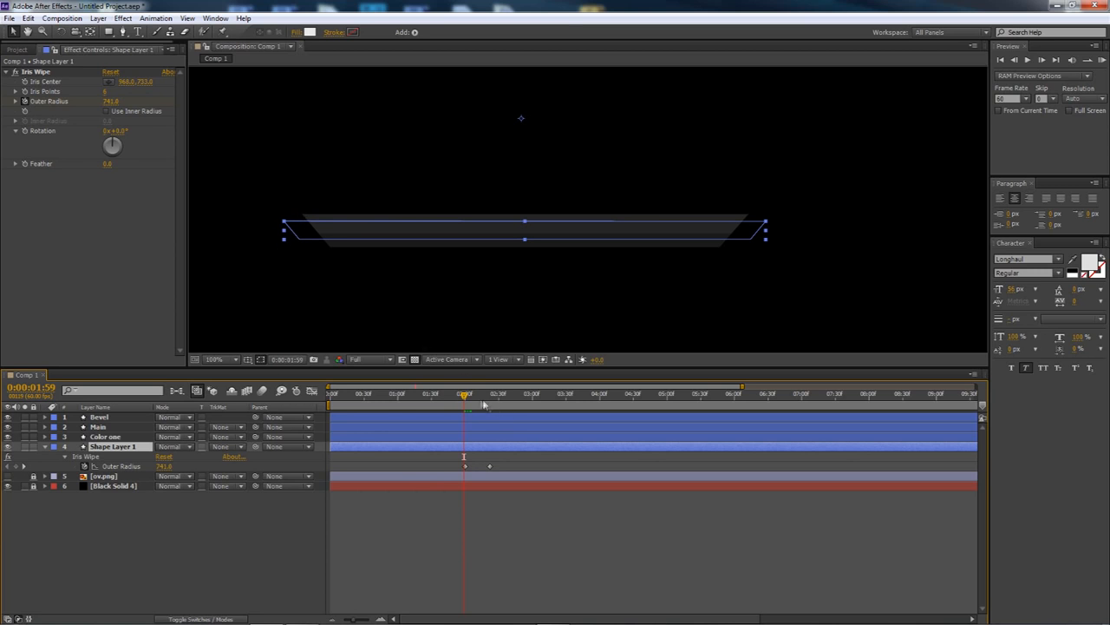
pyautogui.moveTo(464, 398); pyautogui.dragTo(490, 413)
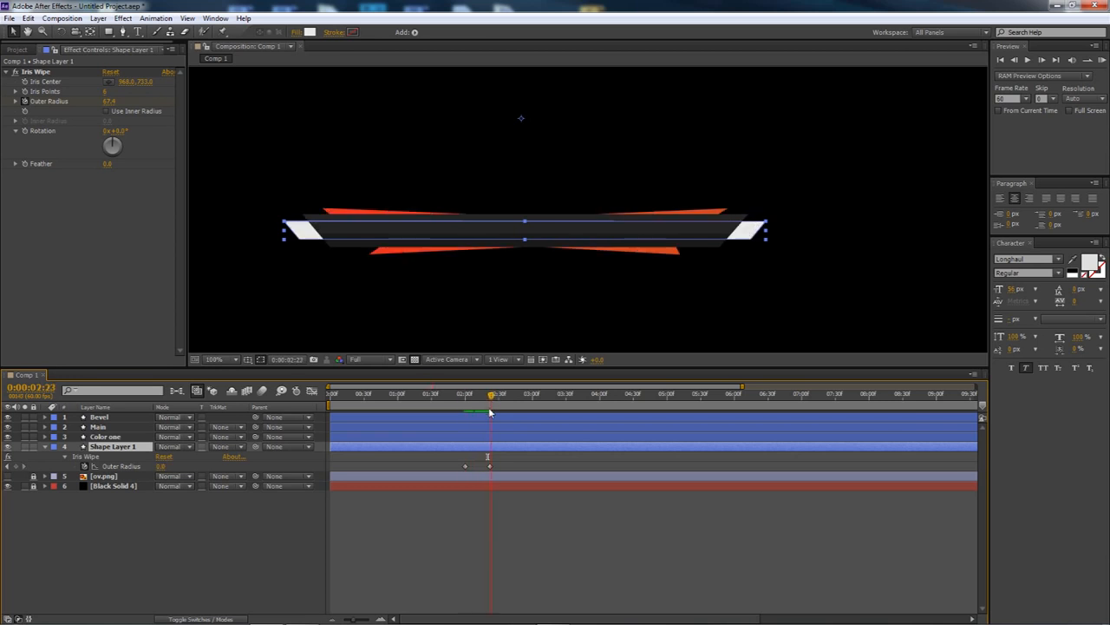
# Apply Easy Ease to both of Shape Layer 1's Outer Radius keyframes.
pyautogui.moveTo(452, 465); pyautogui.dragTo(505, 470)
pyautogui.rightClick(460, 465)
pyautogui.click(461, 468)
pyautogui.click(465, 465)
pyautogui.rightClick(465, 466)
pyautogui.moveTo(529, 596)
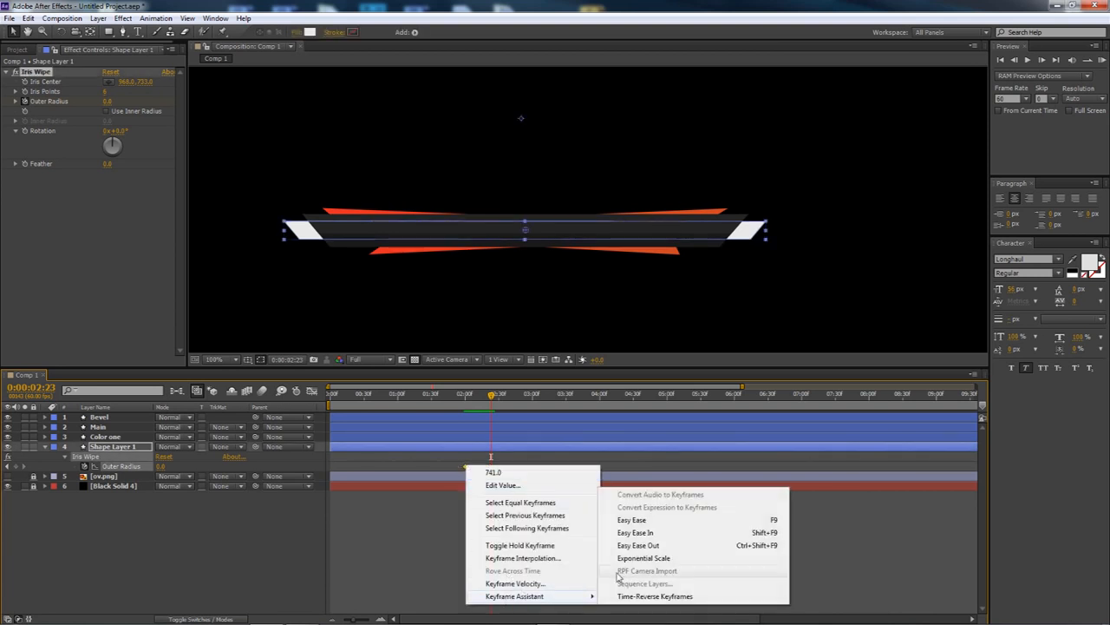
pyautogui.click(638, 520)
# Lengthen the first keyframe's outgoing influence on Shape Layer 1's Outer Radius speed curve and play a RAM preview.
pyautogui.click(312, 390)
pyautogui.click(466, 425)
pyautogui.moveTo(468, 426); pyautogui.dragTo(486, 431)
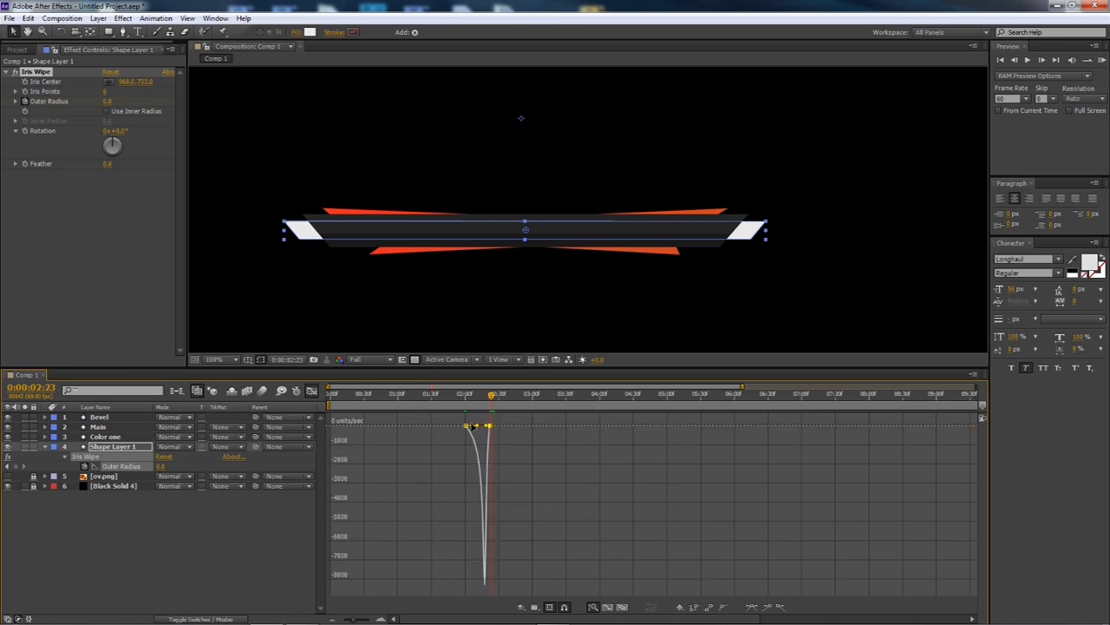
pyautogui.click(311, 391)
pyautogui.click(1102, 59)
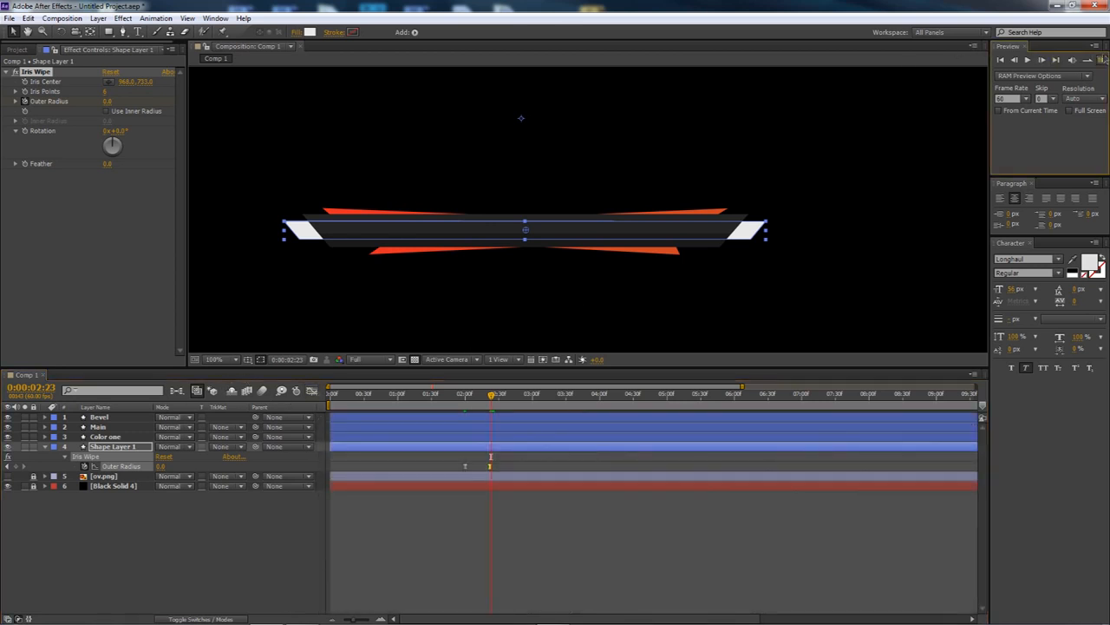
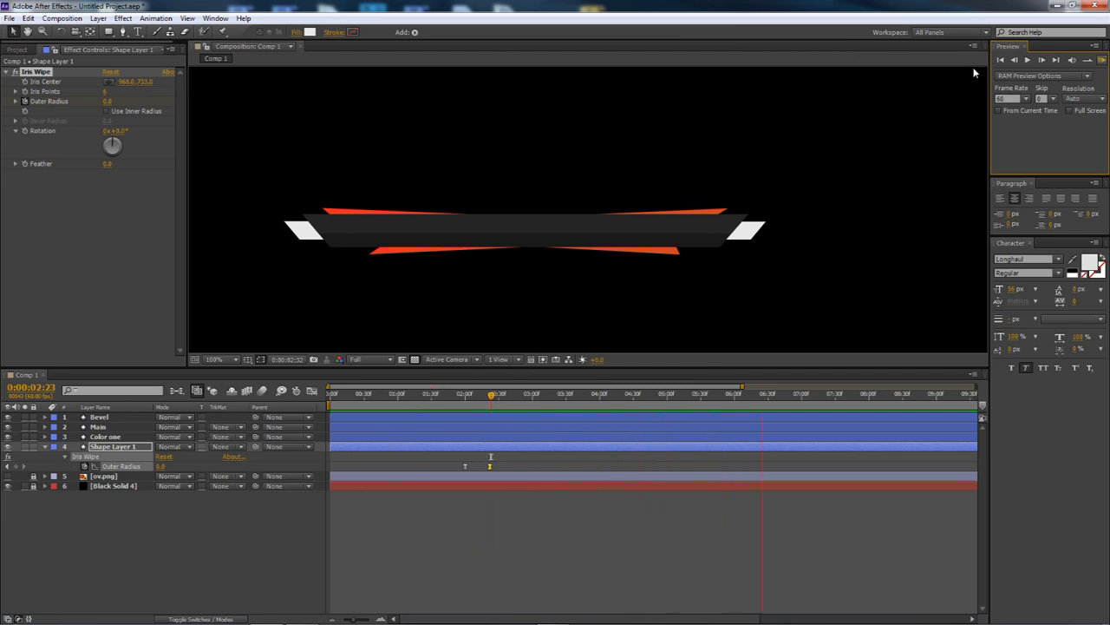
pyautogui.click(1103, 59)
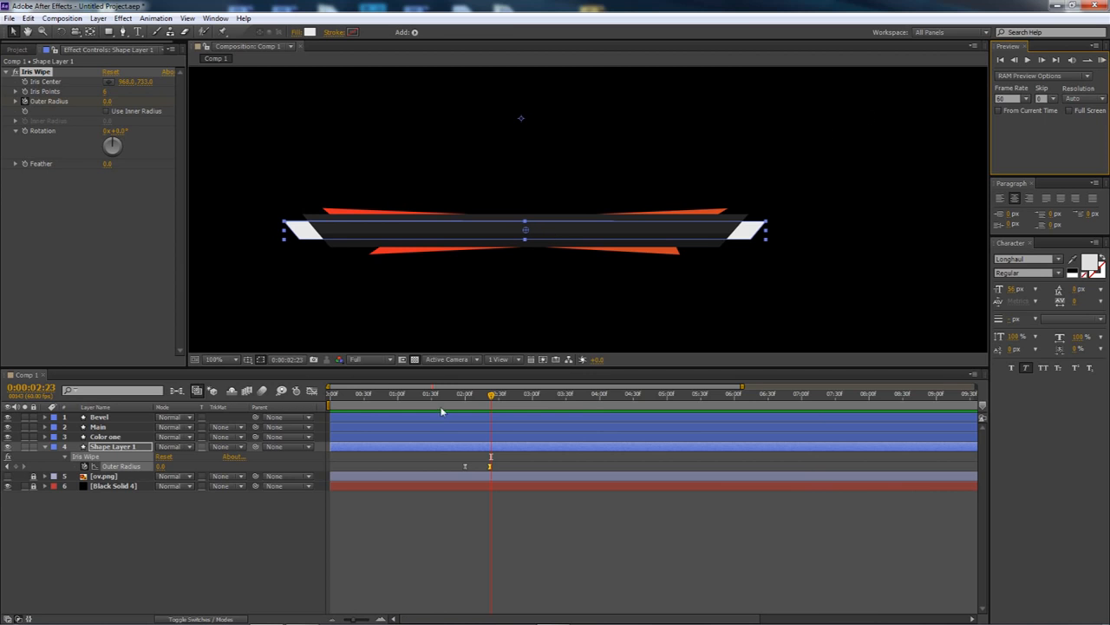
# Pre-compose Bevel, Main, Color one and Shape Layer 1 into Pre-comp 1, moving all attributes into the new composition.
pyautogui.click(46, 447)
pyautogui.click(124, 477)
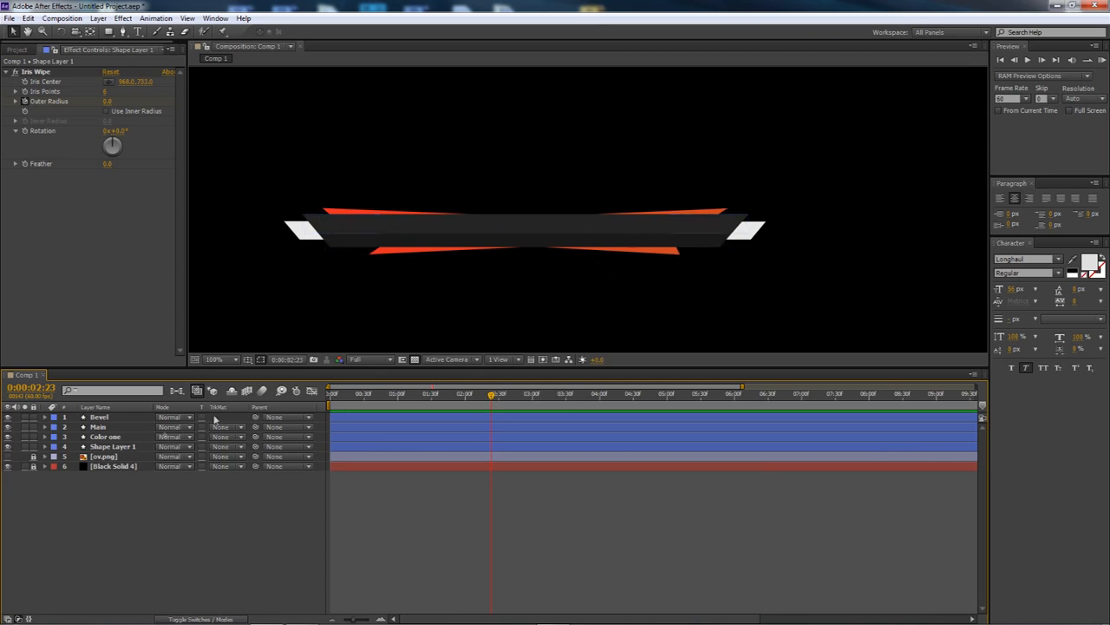
pyautogui.click(96, 417)
pyautogui.keyDown('shift'); pyautogui.click(104, 446); pyautogui.keyUp('shift')
pyautogui.rightClick(106, 446)
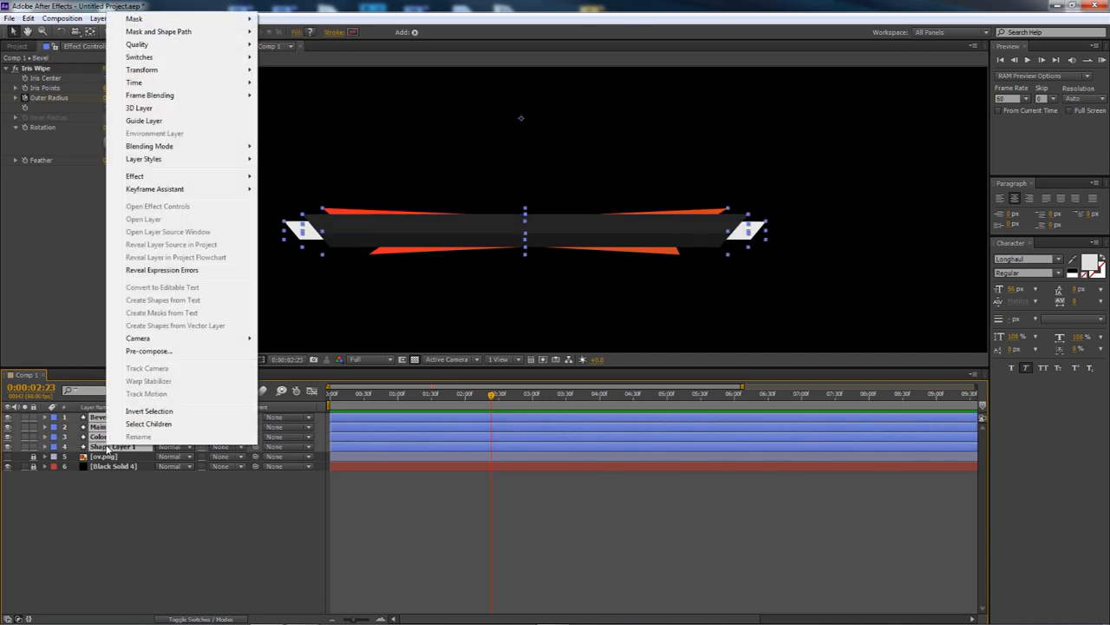
pyautogui.click(174, 513)
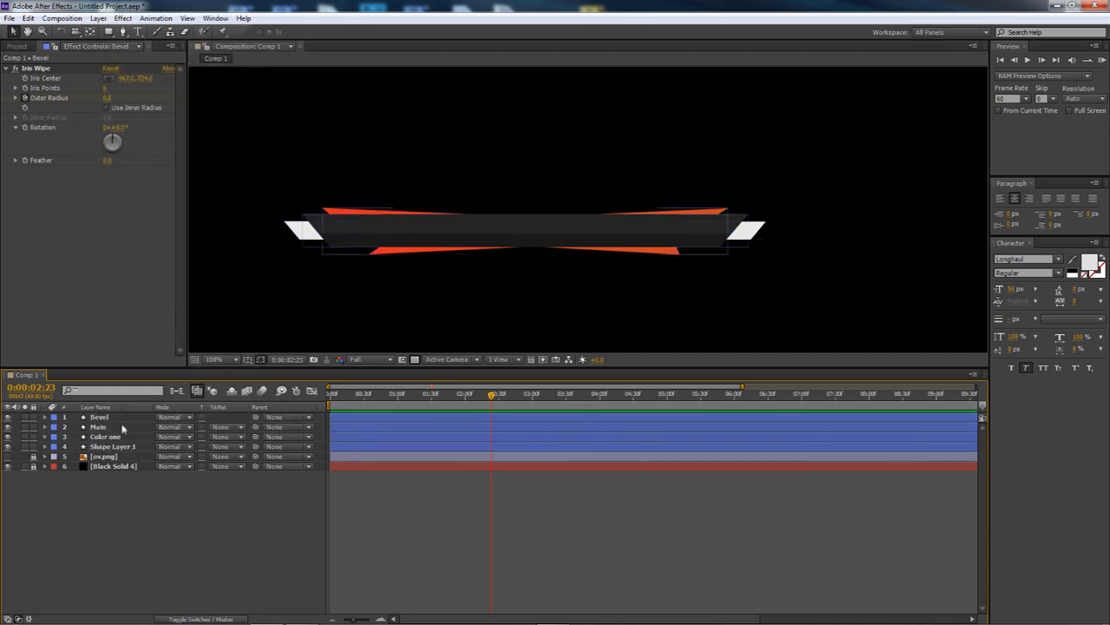
pyautogui.click(117, 417)
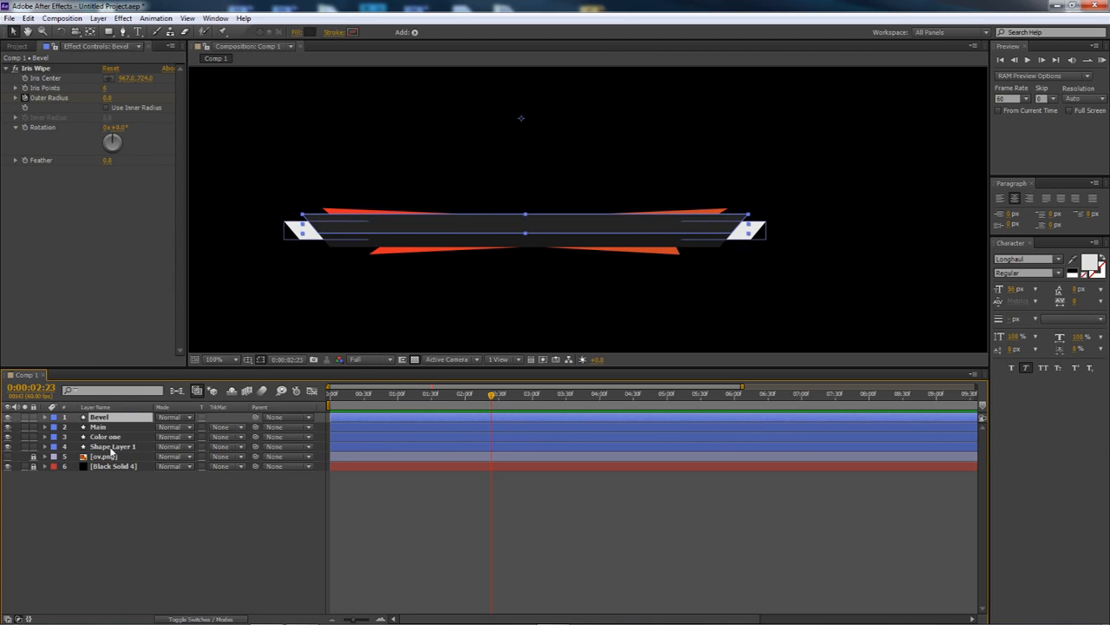
pyautogui.keyDown('shift'); pyautogui.click(111, 445); pyautogui.keyUp('shift')
pyautogui.rightClick(119, 427)
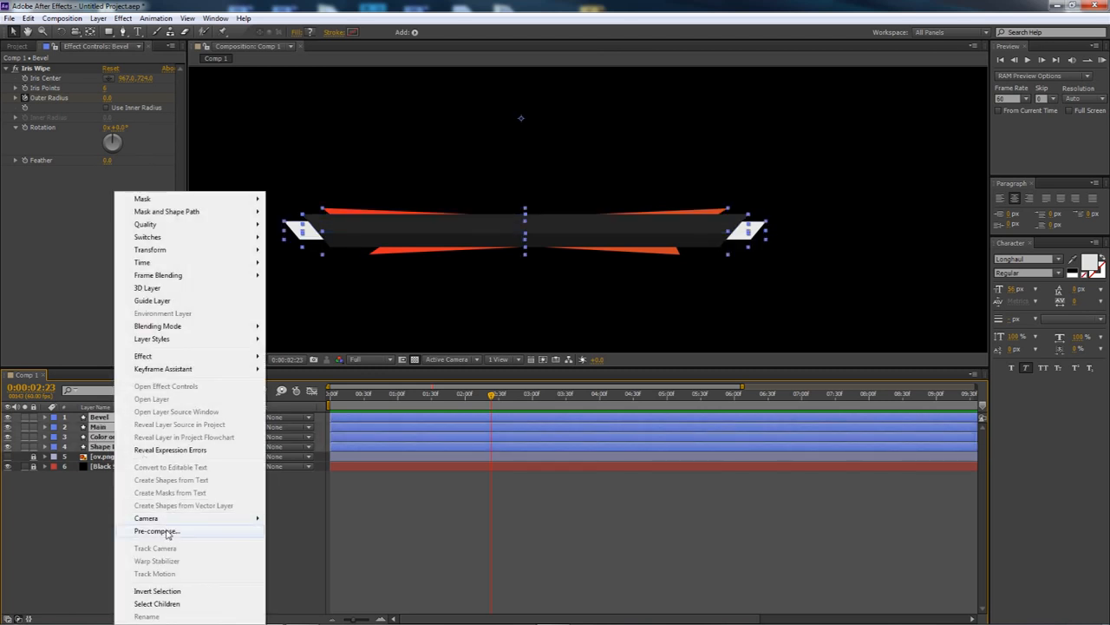
pyautogui.click(168, 531)
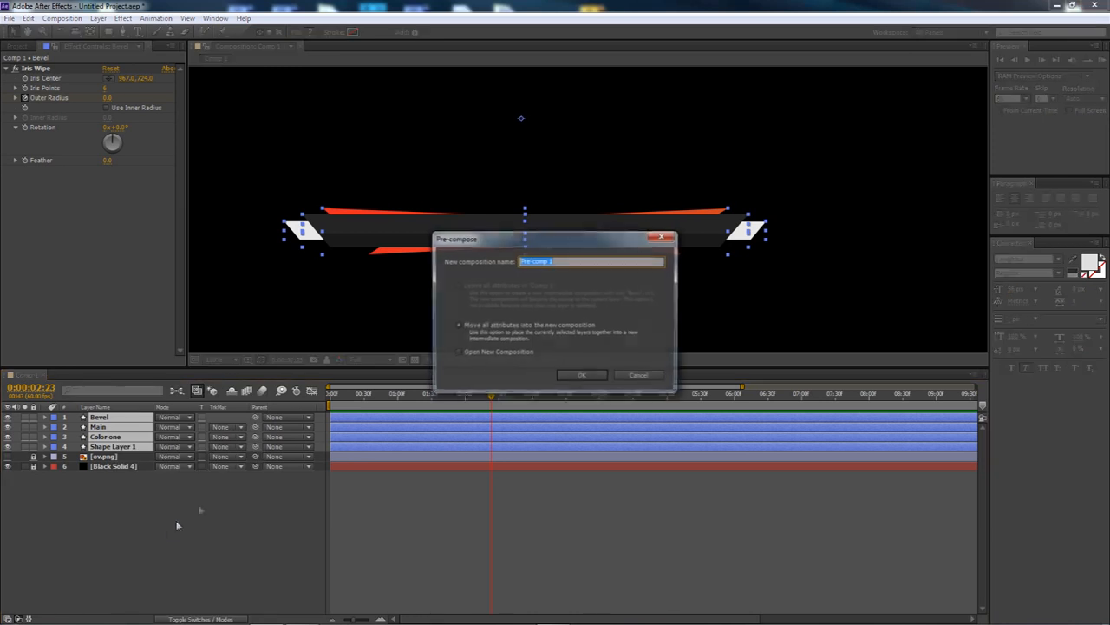
pyautogui.click(601, 380)
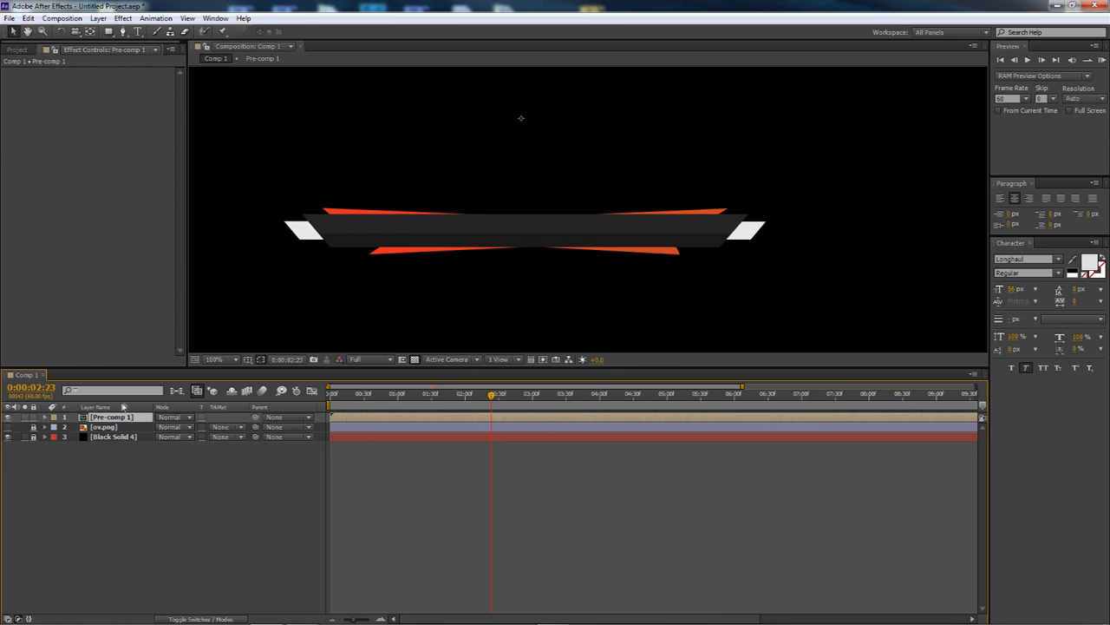
# Open Pre-comp 1, reveal the keyframes of all four layers, scrub through the animation and return to Comp 1.
pyautogui.moveTo(492, 395); pyautogui.dragTo(530, 395)
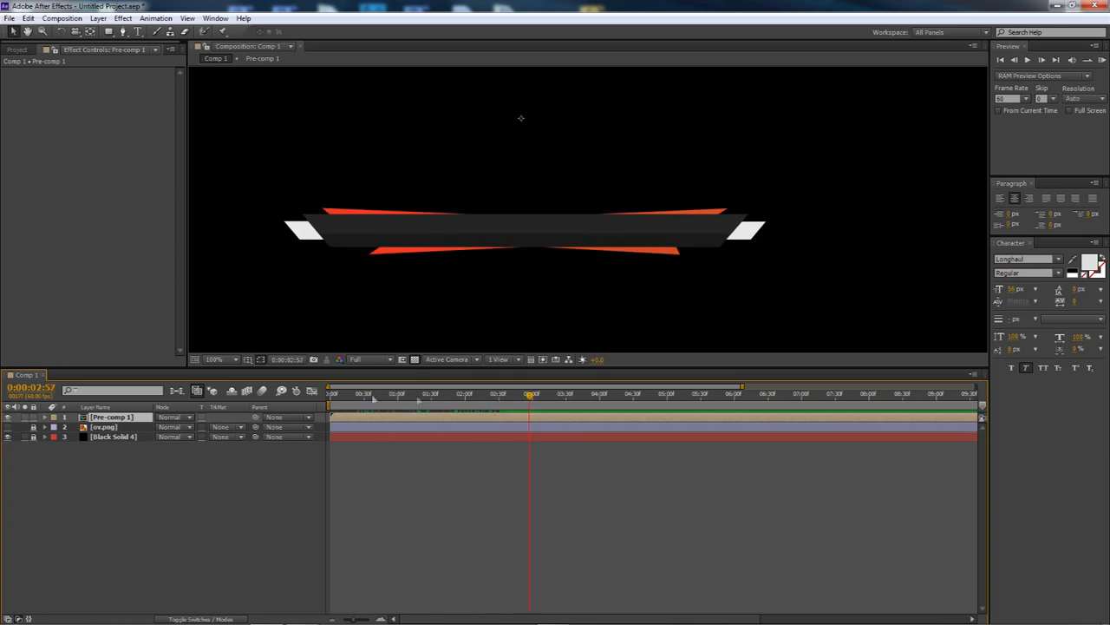
pyautogui.doubleClick(110, 418)
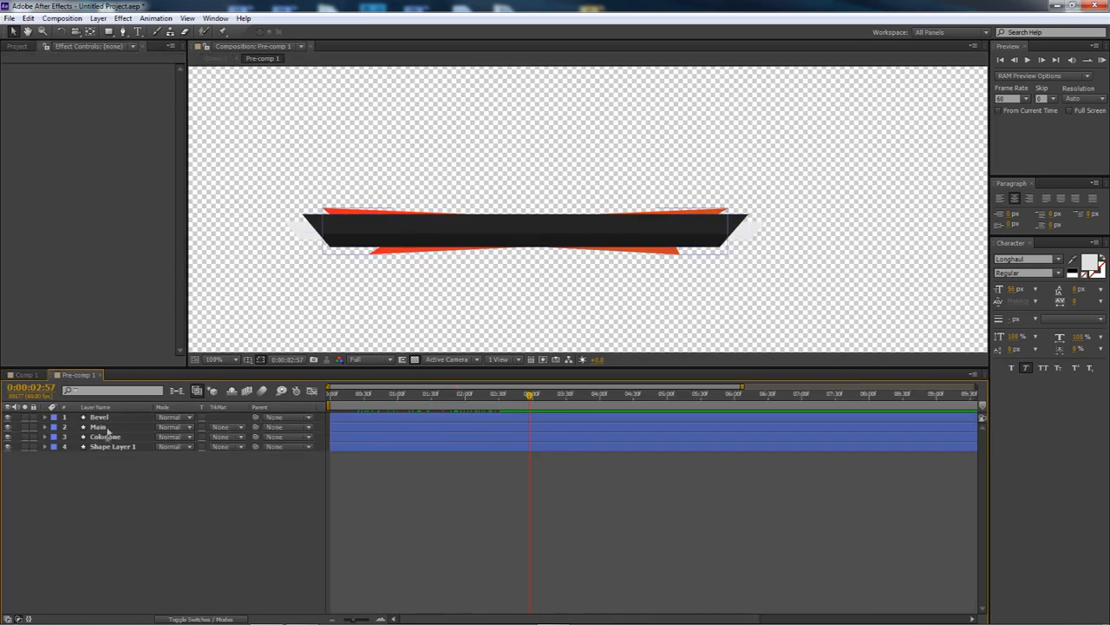
pyautogui.hotkey('ctrl', 'a')
pyautogui.press('u')
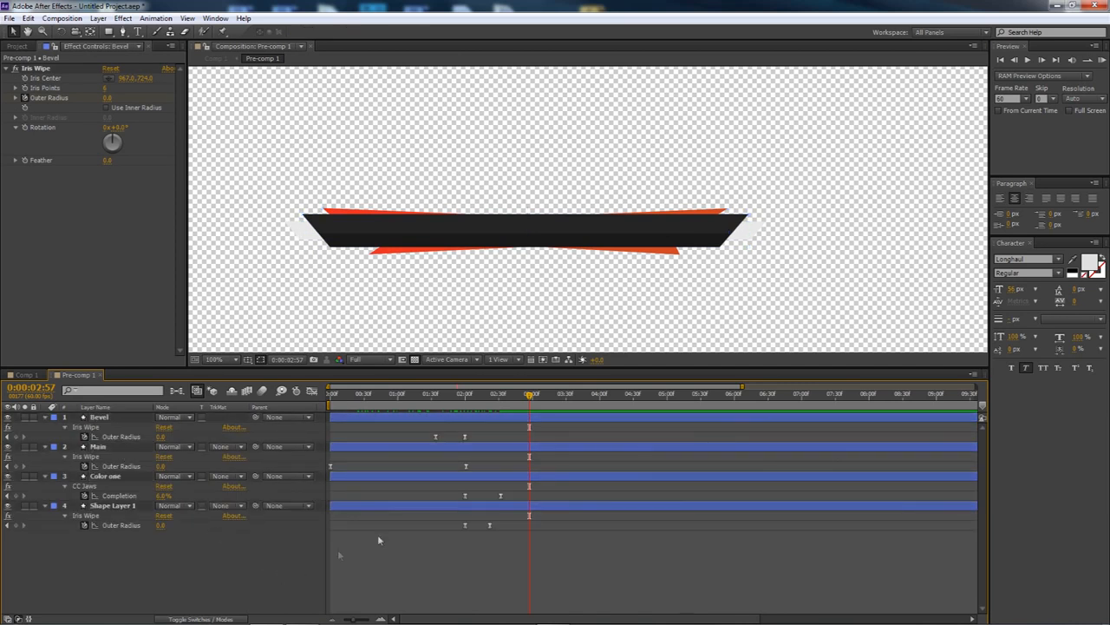
pyautogui.moveTo(528, 397); pyautogui.dragTo(459, 428)
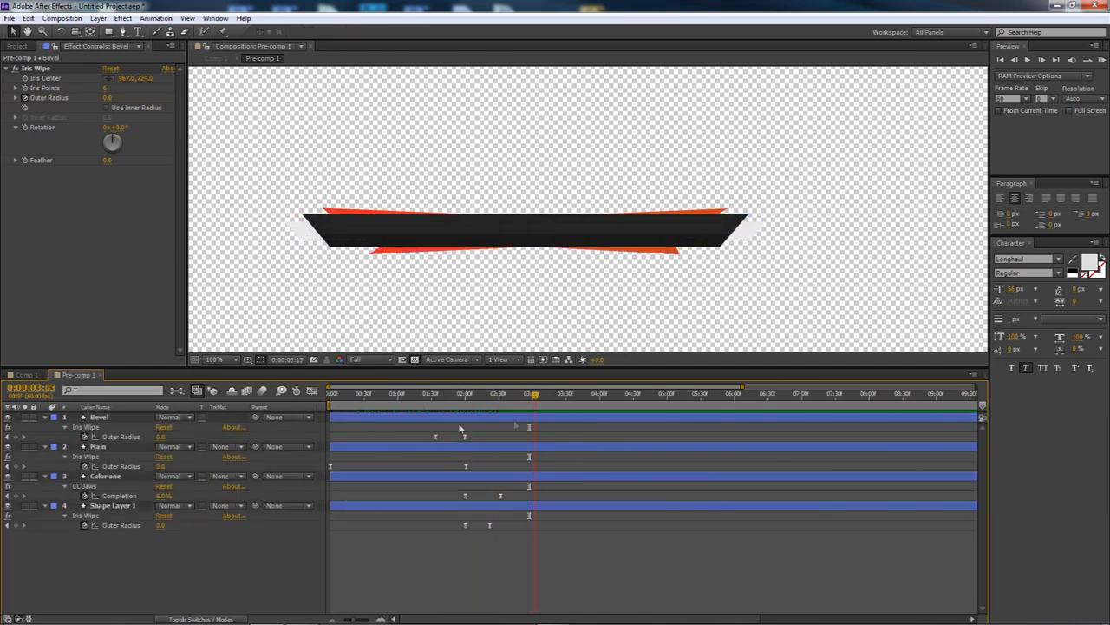
pyautogui.click(101, 375)
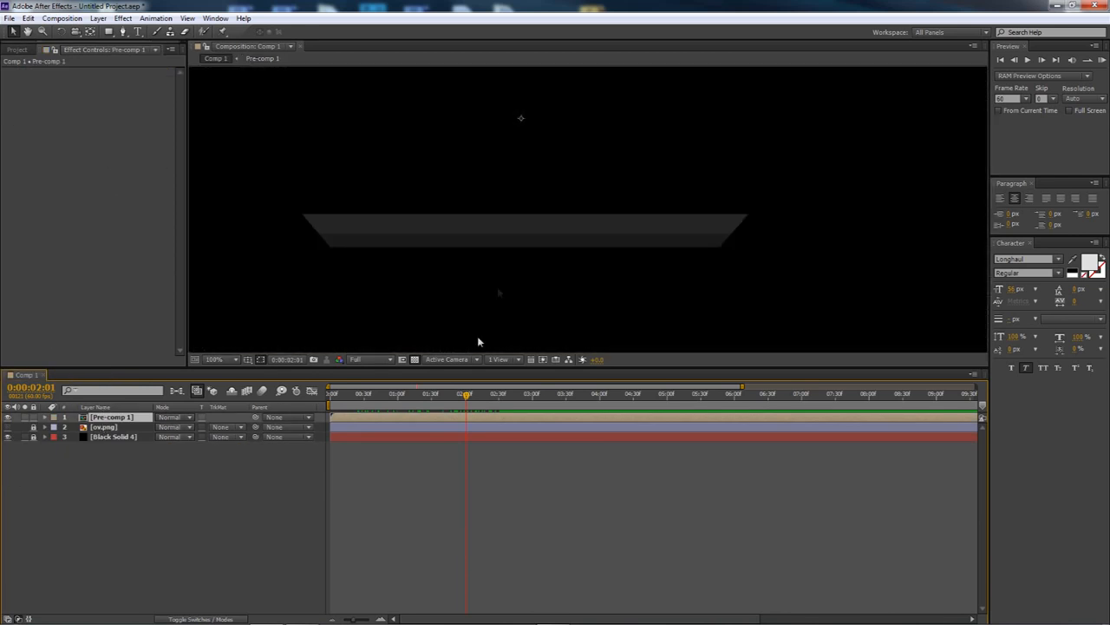
# Apply a Linear Wipe effect to Pre-comp 1 with the current time at 0:00:04:00.
pyautogui.moveTo(465, 399); pyautogui.dragTo(600, 405)
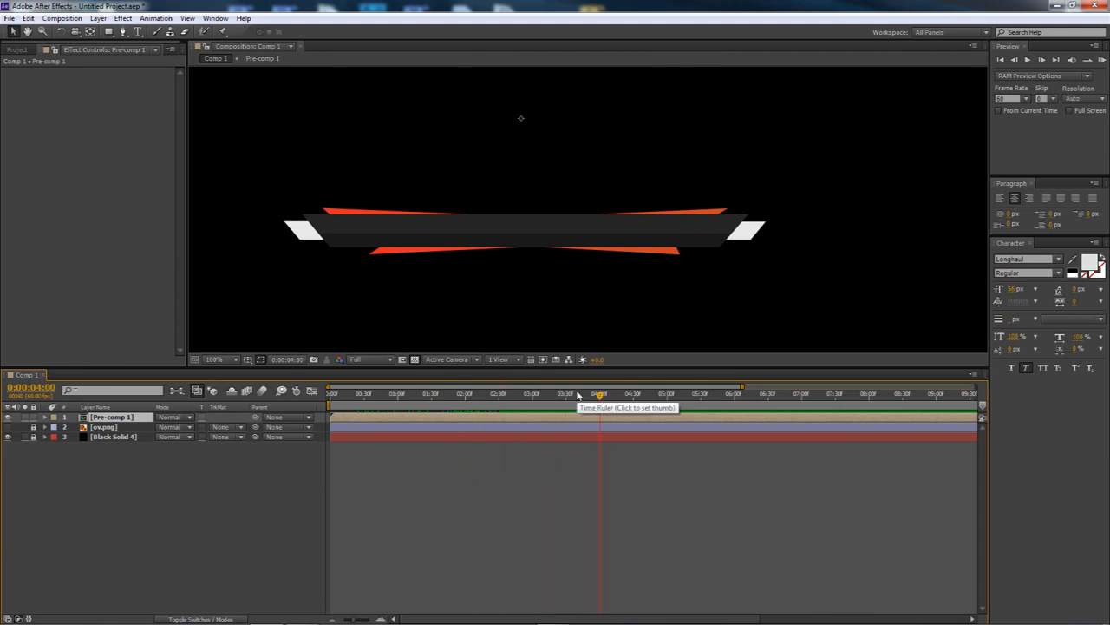
pyautogui.click(123, 18)
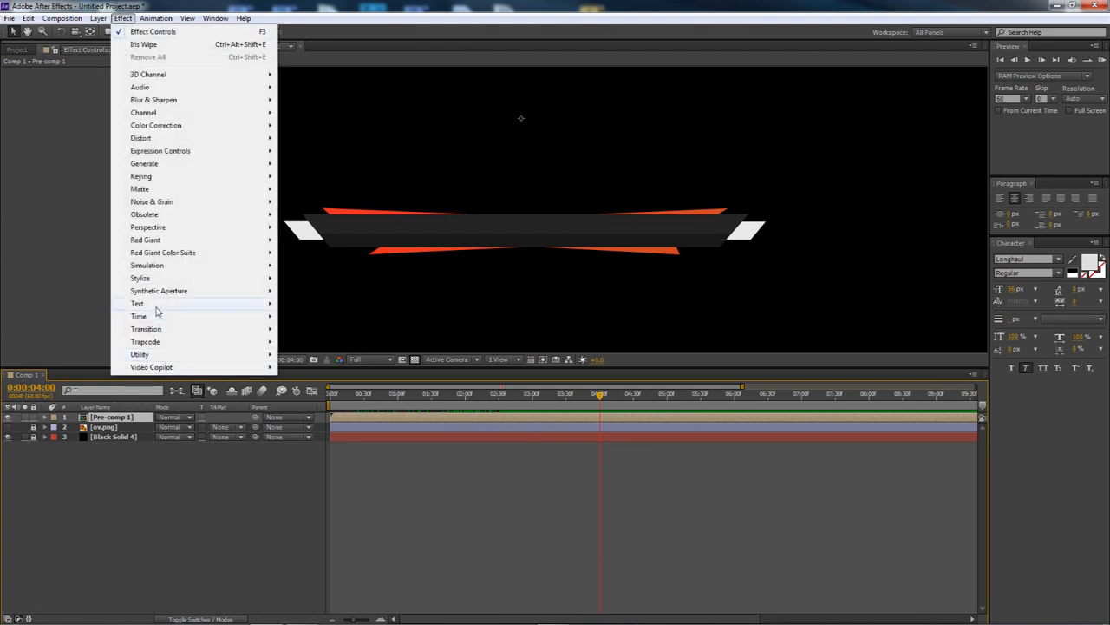
pyautogui.moveTo(148, 329)
pyautogui.click(308, 507)
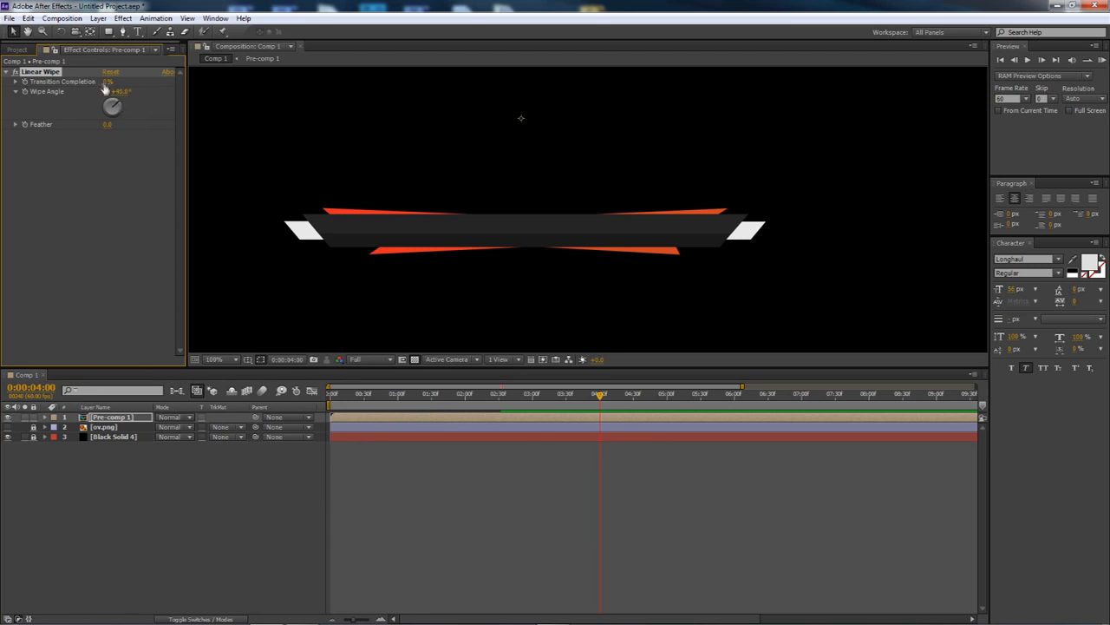
# Animate the Linear Wipe's Transition Completion from 0% at 0:00:04:00 to 100% at 0:00:04:30 and play a RAM preview.
pyautogui.moveTo(108, 81)
pyautogui.mouseDown()
pyautogui.moveTo(165, 91)
pyautogui.moveTo(114, 88)
pyautogui.mouseUp()
pyautogui.moveTo(600, 395); pyautogui.dragTo(633, 399)
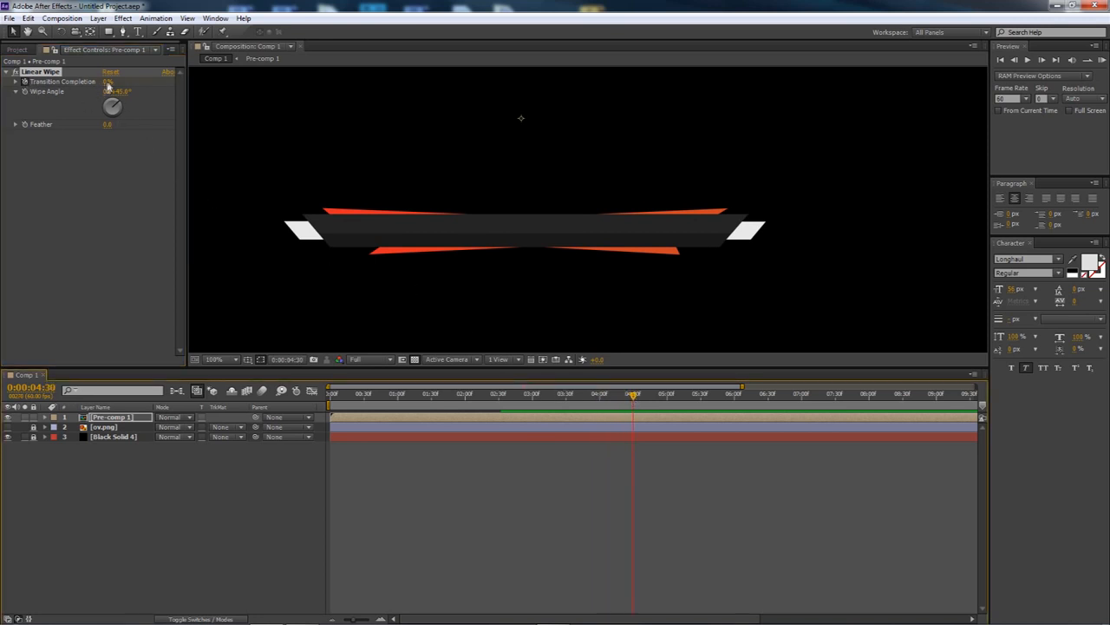
pyautogui.moveTo(107, 86); pyautogui.dragTo(366, 108)
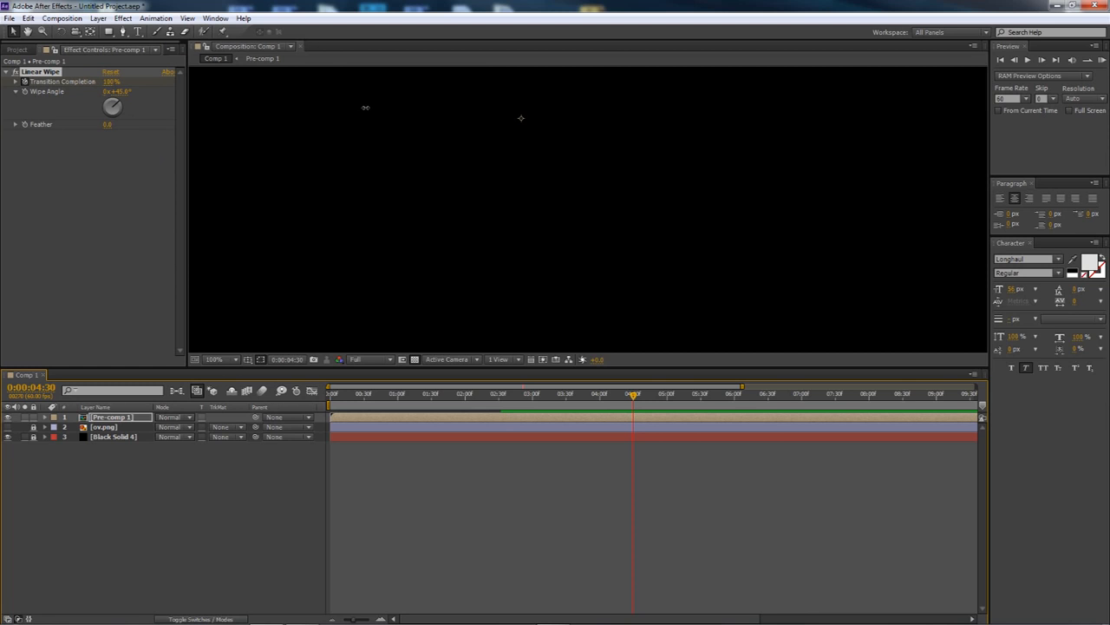
pyautogui.click(1100, 60)
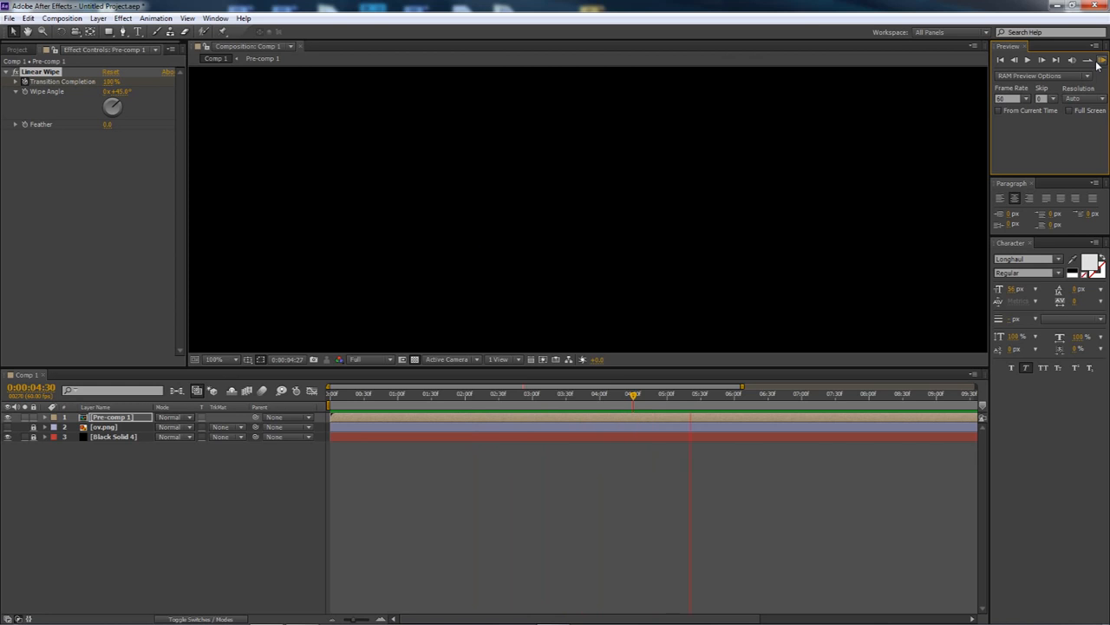
pyautogui.click(1100, 60)
# Undo the Linear Wipe animation and the pre-composition, back to the four separate shape layers.
pyautogui.click(255, 546)
pyautogui.hotkey('ctrl', 'z')
pyautogui.hotkey('ctrl', 'z')
pyautogui.hotkey('ctrl', 'z')
pyautogui.hotkey('ctrl', 'z')
pyautogui.hotkey('ctrl', 'z')
pyautogui.click(255, 543)
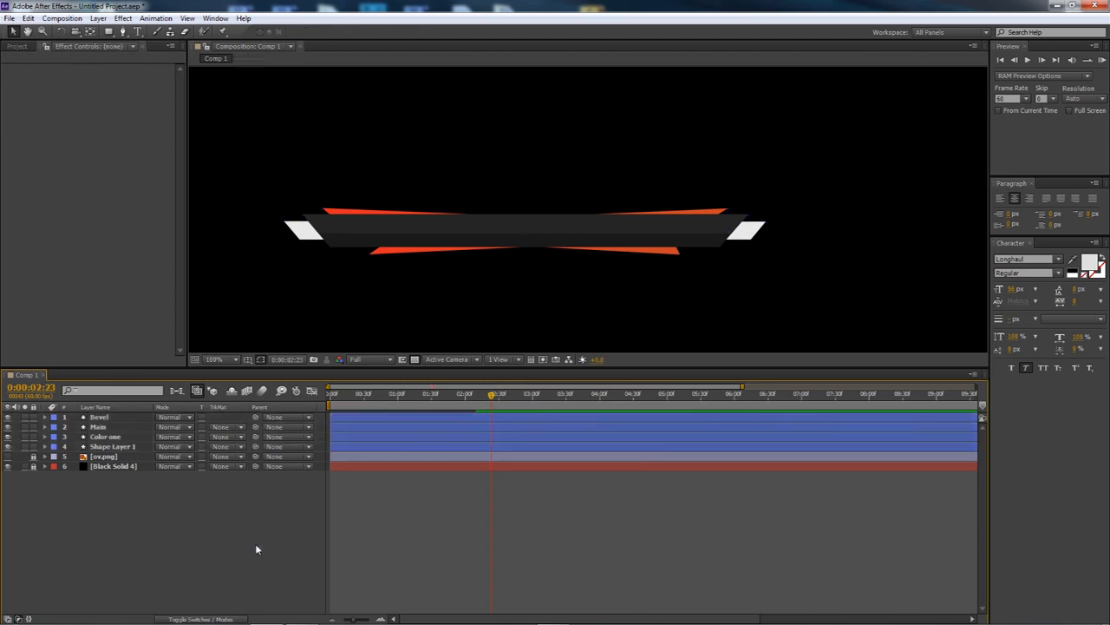
# Create a text layer reading "overlay" with the current time at 0:00:02:31.
pyautogui.moveTo(491, 394); pyautogui.dragTo(501, 400)
pyautogui.scroll(-3, 446, 282)
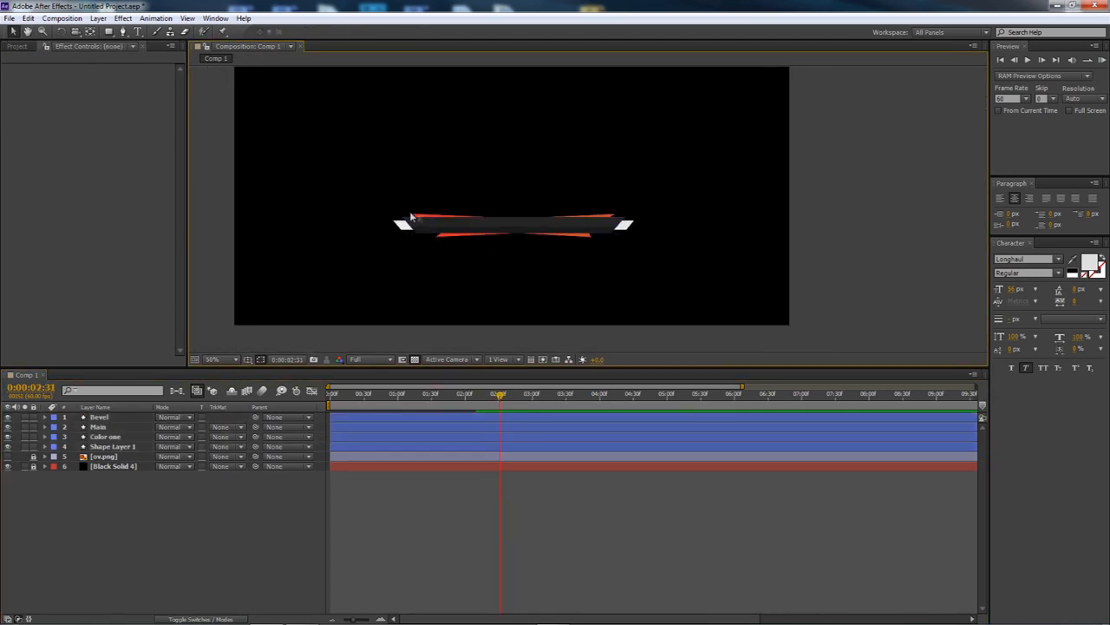
pyautogui.rightClick(217, 365)
pyautogui.moveTo(364, 371)
pyautogui.click(416, 388)
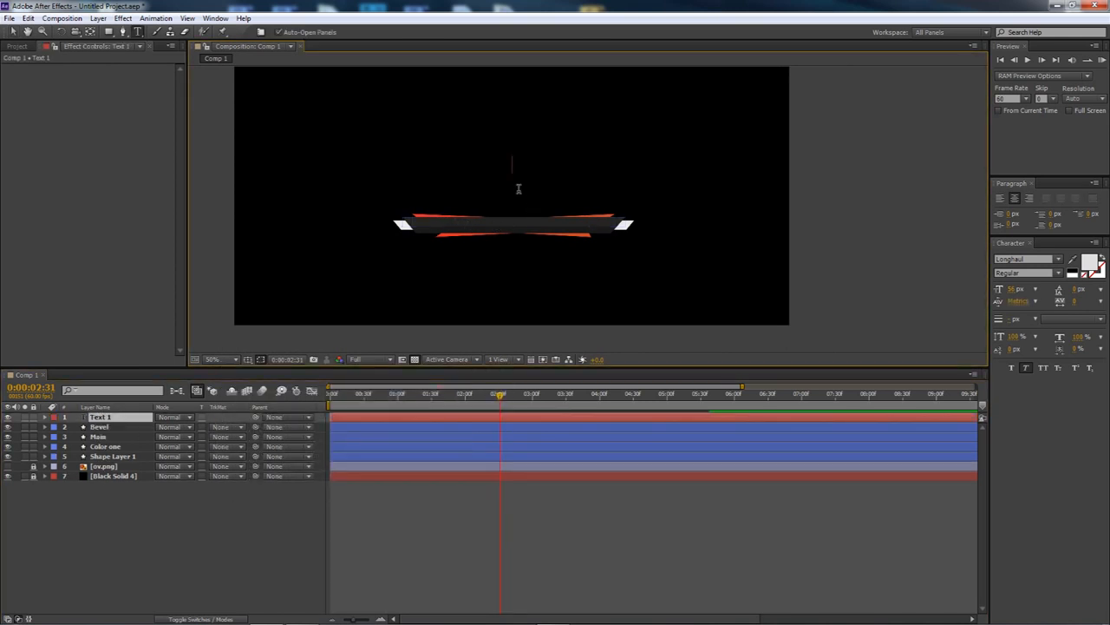
pyautogui.write('overlay')
pyautogui.click(13, 31)
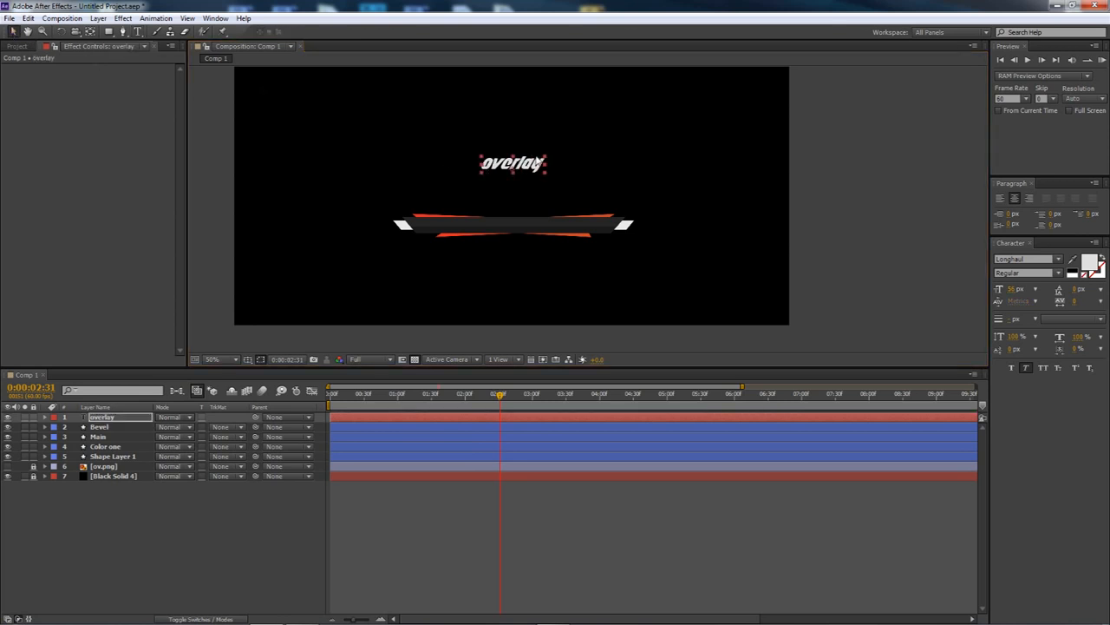
# Move the "overlay" text down onto the middle of the dark banner bar.
pyautogui.moveTo(527, 165); pyautogui.dragTo(530, 227)
pyautogui.click(267, 517)
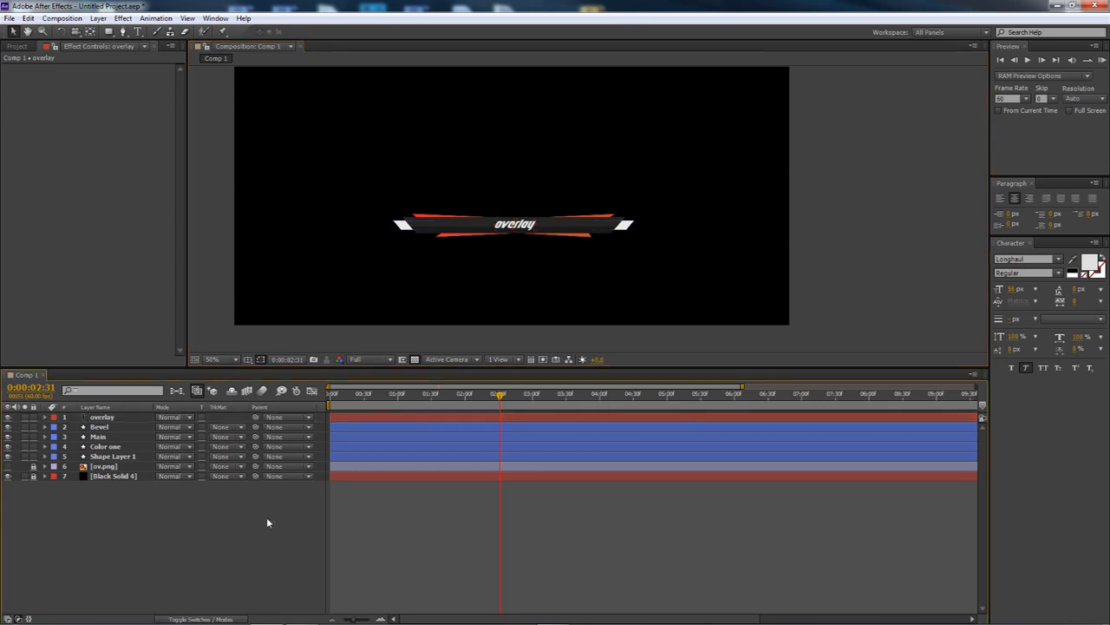
pyautogui.click(513, 229)
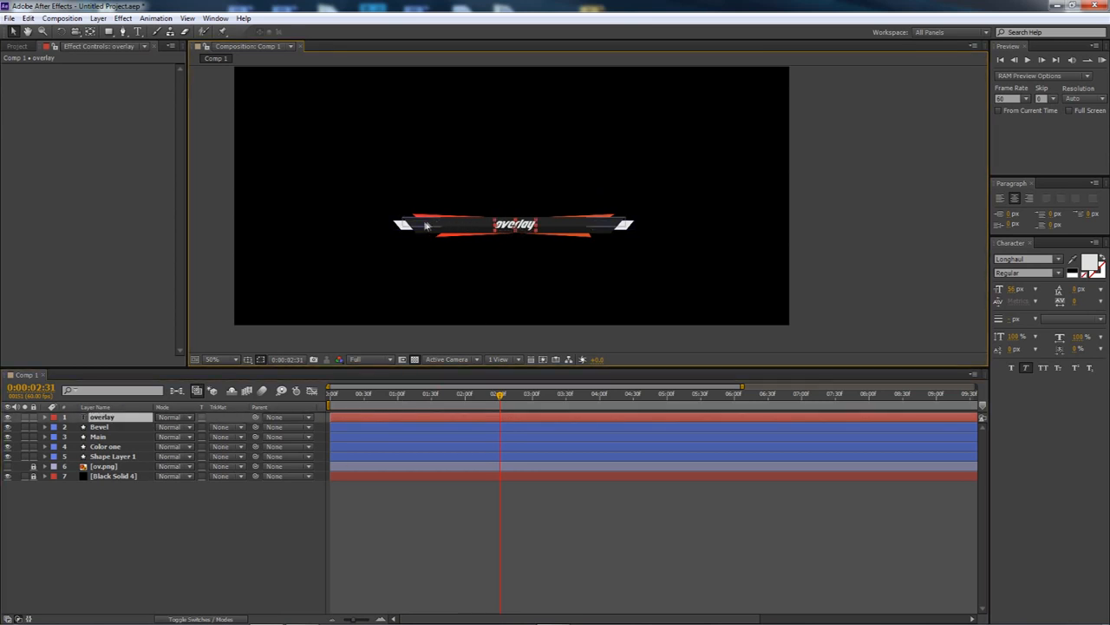
pyautogui.click(229, 523)
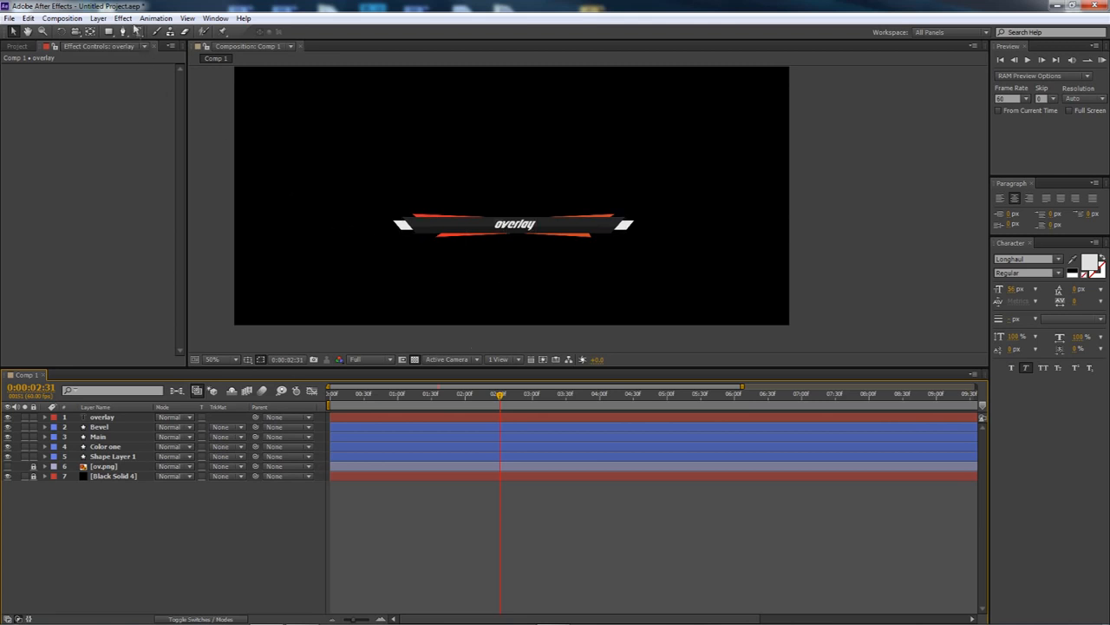
# Reveal the "overlay" text layer's Opacity and add an Opacity keyframe at 0:00:14:59.
pyautogui.click(125, 19)
pyautogui.click(126, 19)
pyautogui.click(116, 420)
pyautogui.press('End')
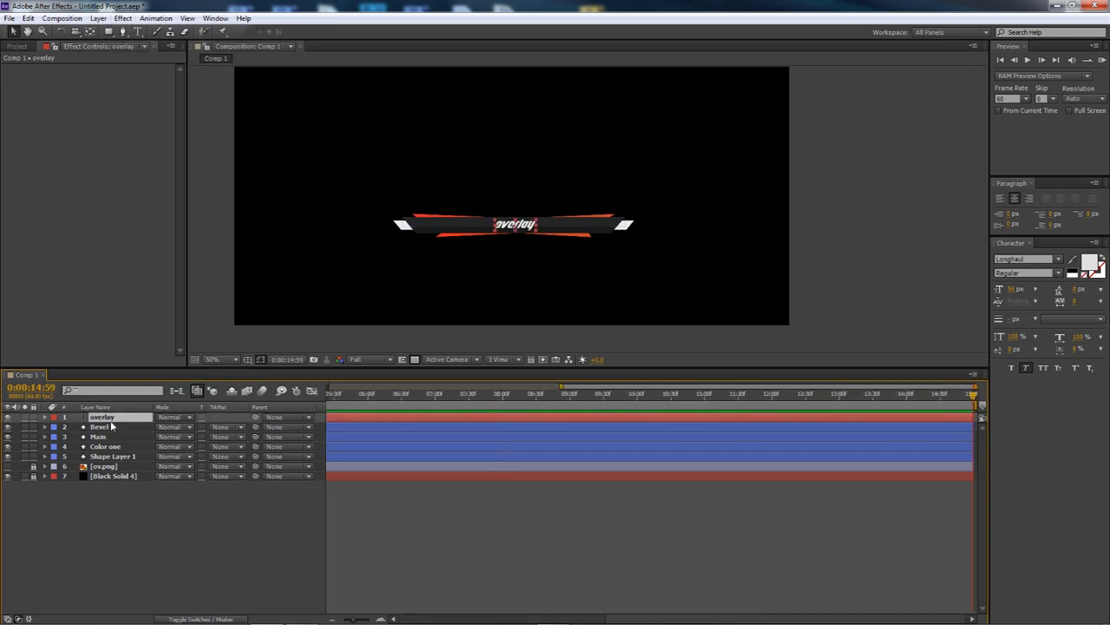
pyautogui.press('t')
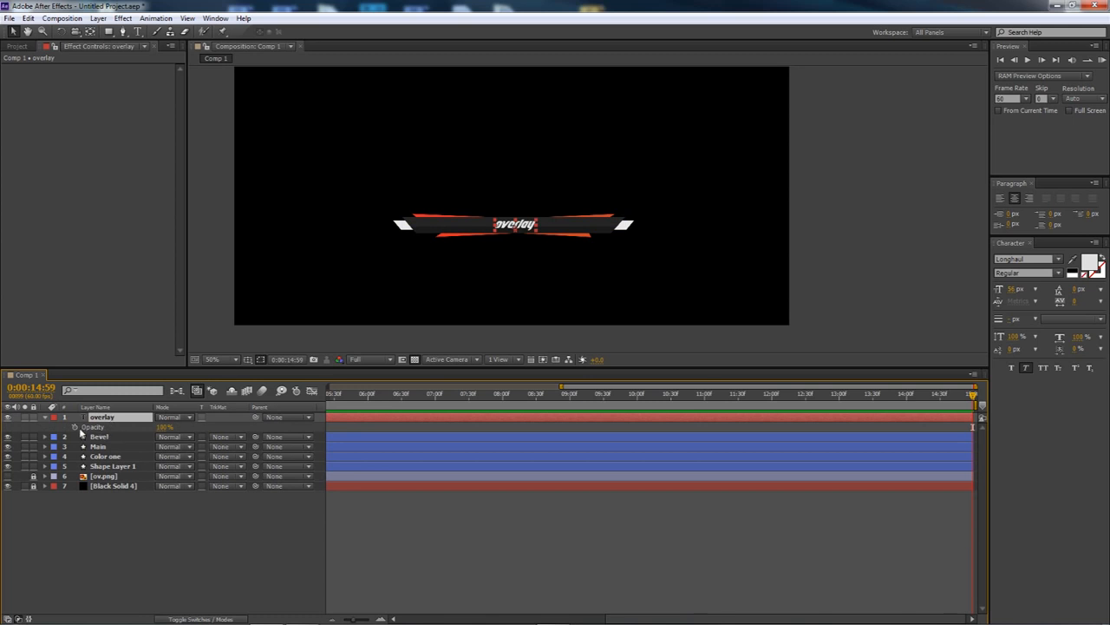
pyautogui.click(75, 427)
pyautogui.click(161, 427)
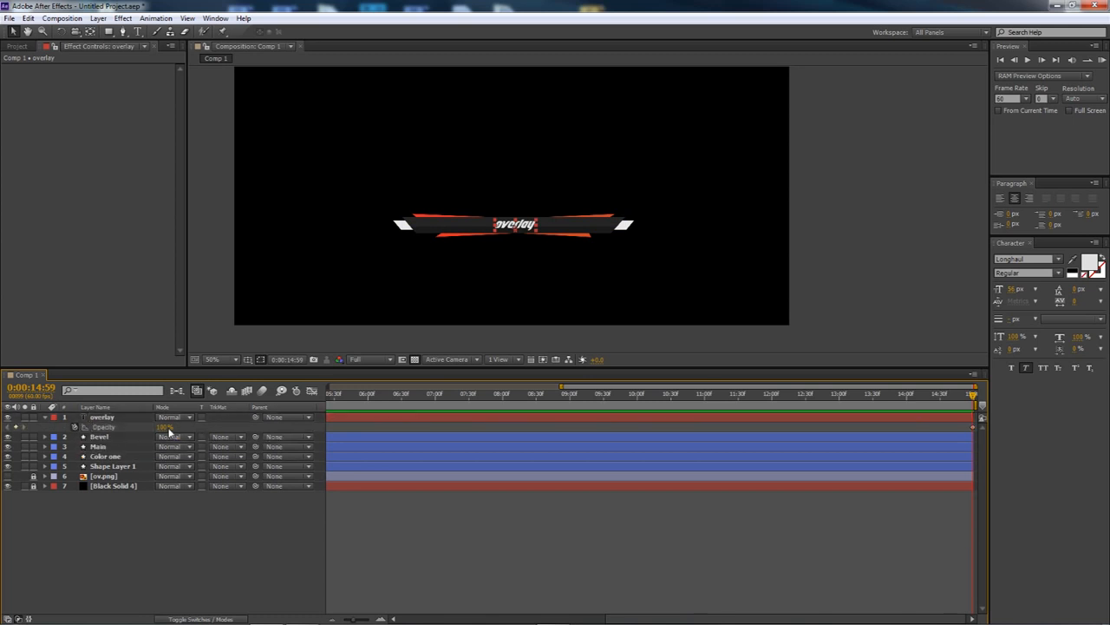
pyautogui.write('0')
pyautogui.press('Return')
pyautogui.moveTo(92, 429); pyautogui.dragTo(249, 454)
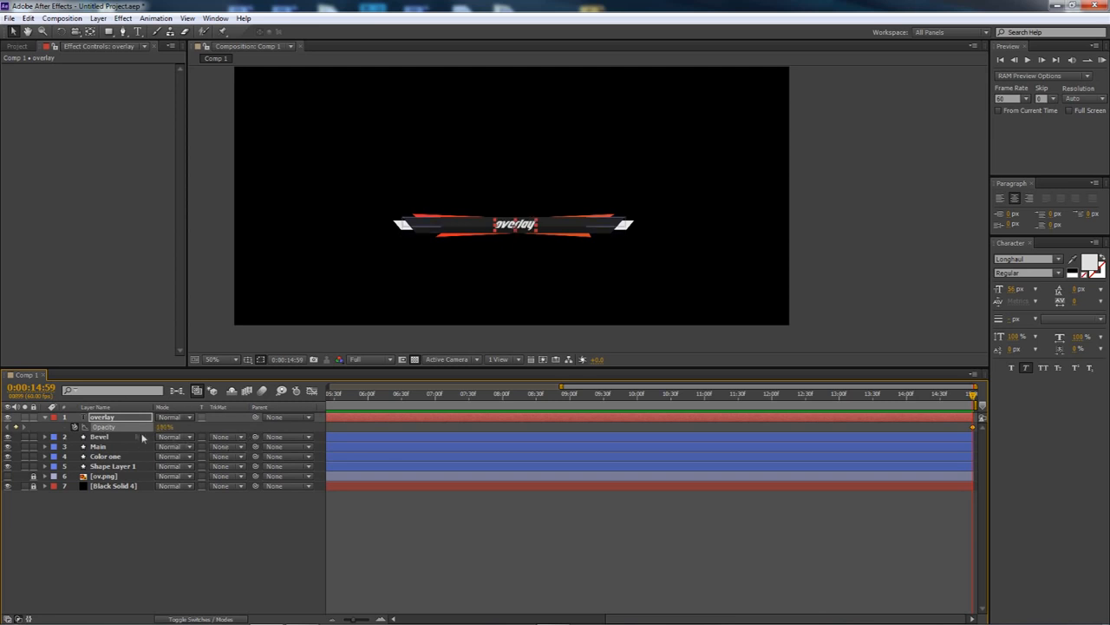
# Delete the "overlay" text layer.
pyautogui.click(144, 534)
pyautogui.click(112, 418)
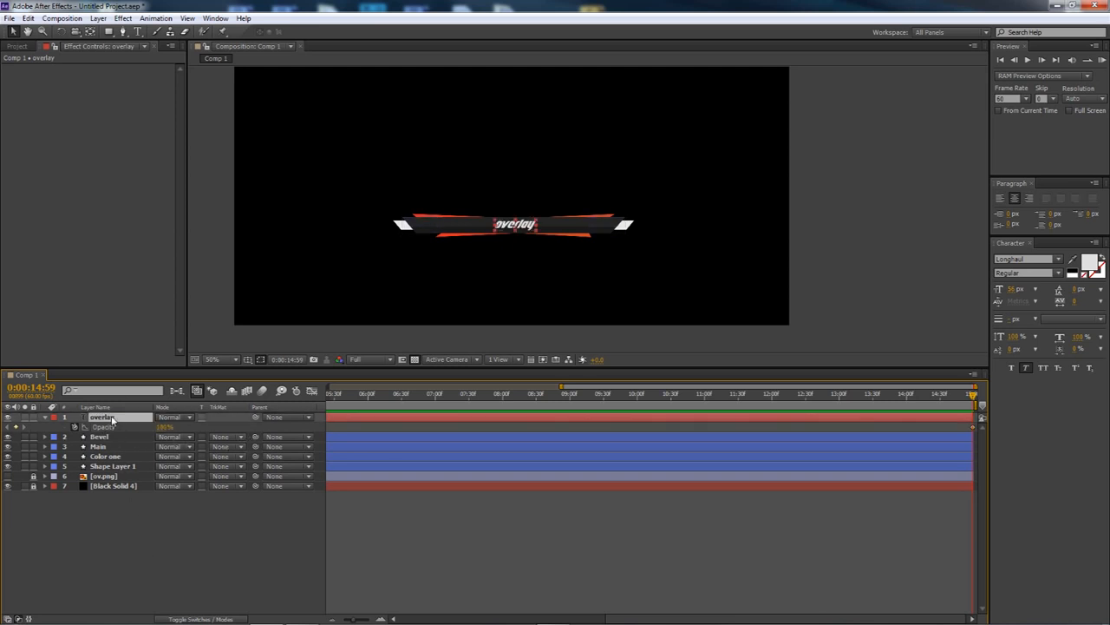
pyautogui.press('Delete')
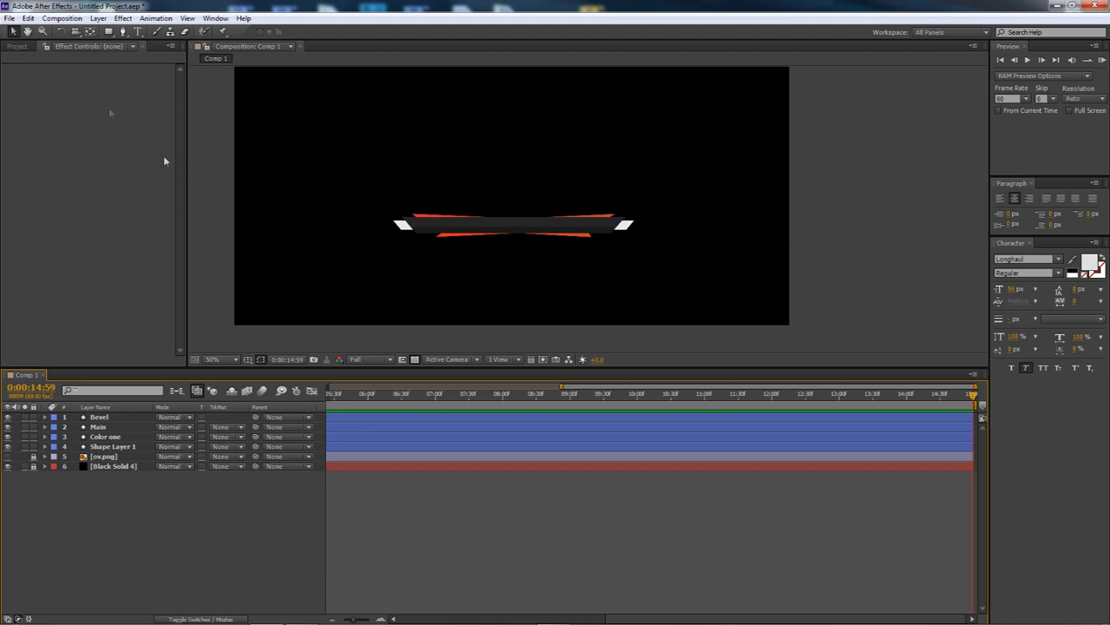
pyautogui.rightClick(136, 486)
pyautogui.moveTo(176, 494)
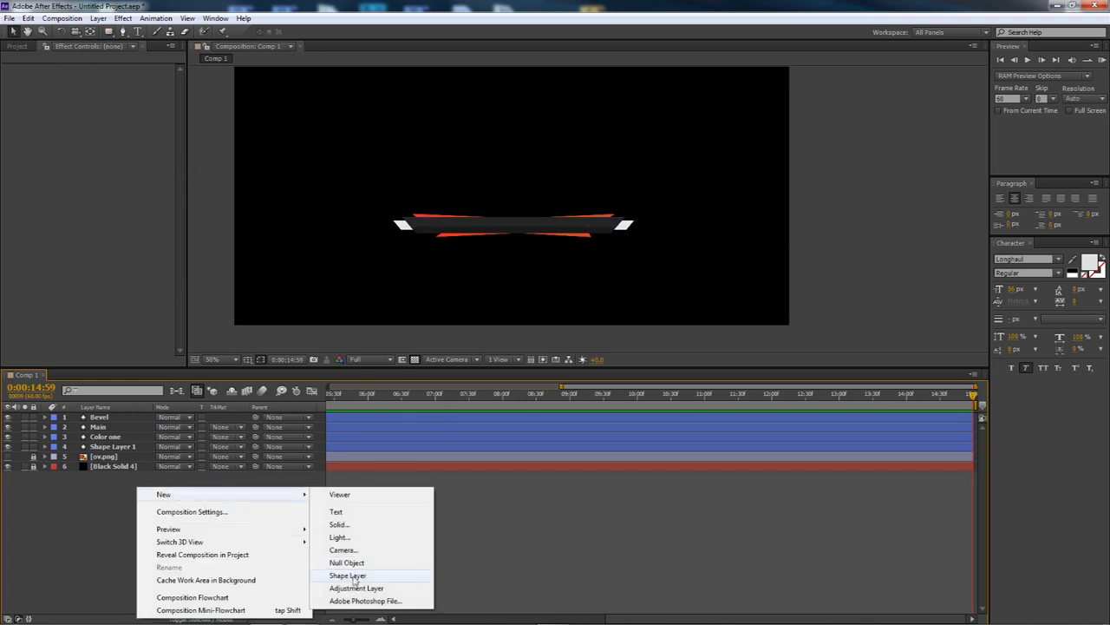
pyautogui.click(359, 578)
pyautogui.press('Delete')
# Add an empty shape layer above Bevel and bring the browser window with the Photoshop webcam overlay tutorial over After Effects.
pyautogui.rightClick(193, 499)
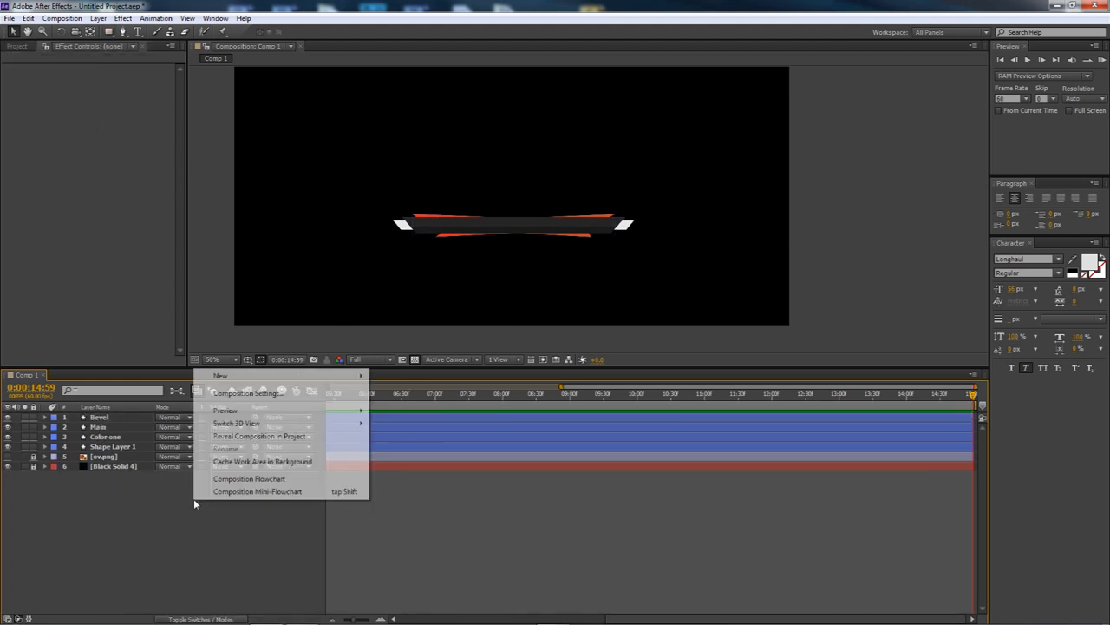
pyautogui.moveTo(243, 376)
pyautogui.click(405, 457)
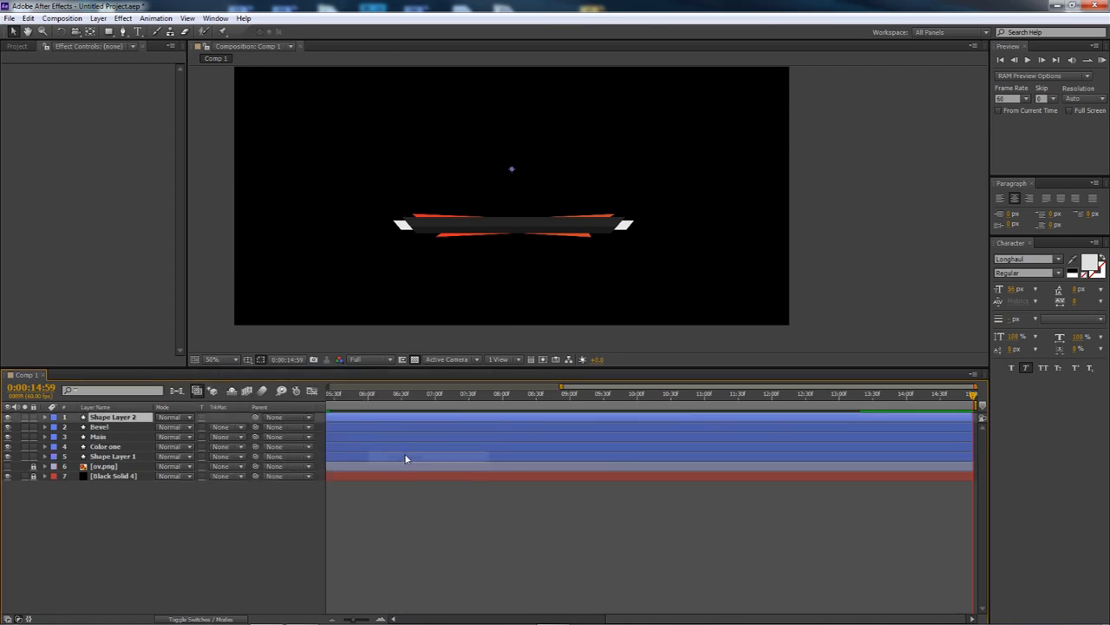
pyautogui.moveTo(1109, 50); pyautogui.dragTo(607, 47)
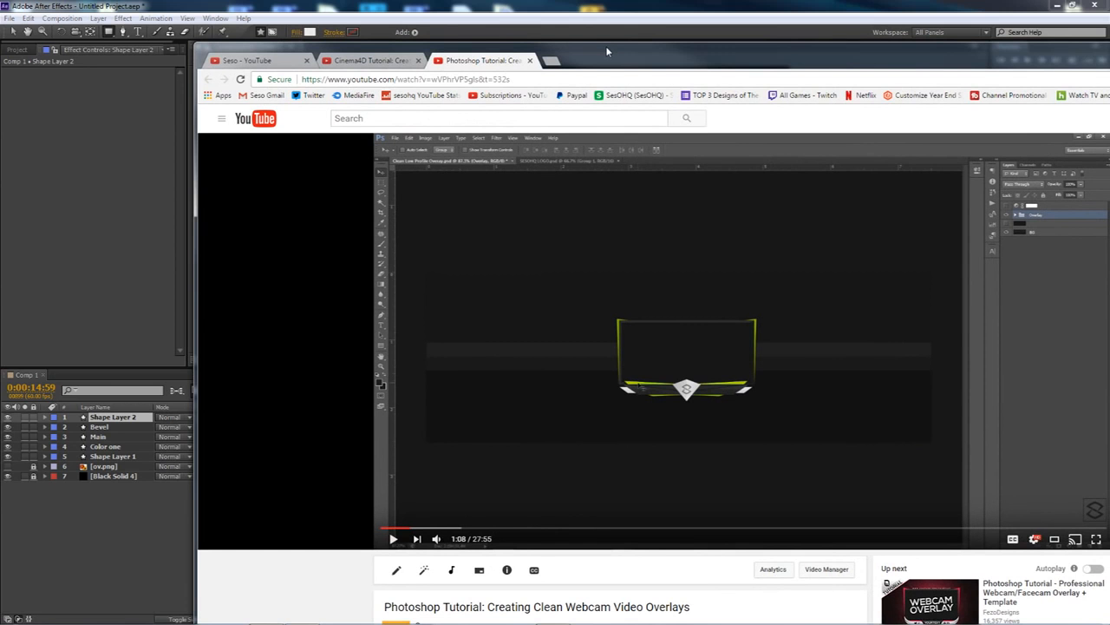
# Return to After Effects, draw a large rectangle directly above the banner bar on Shape Layer 2, and move the layer below Shape Layer 1.
pyautogui.moveTo(672, 66); pyautogui.dragTo(1109, 9)
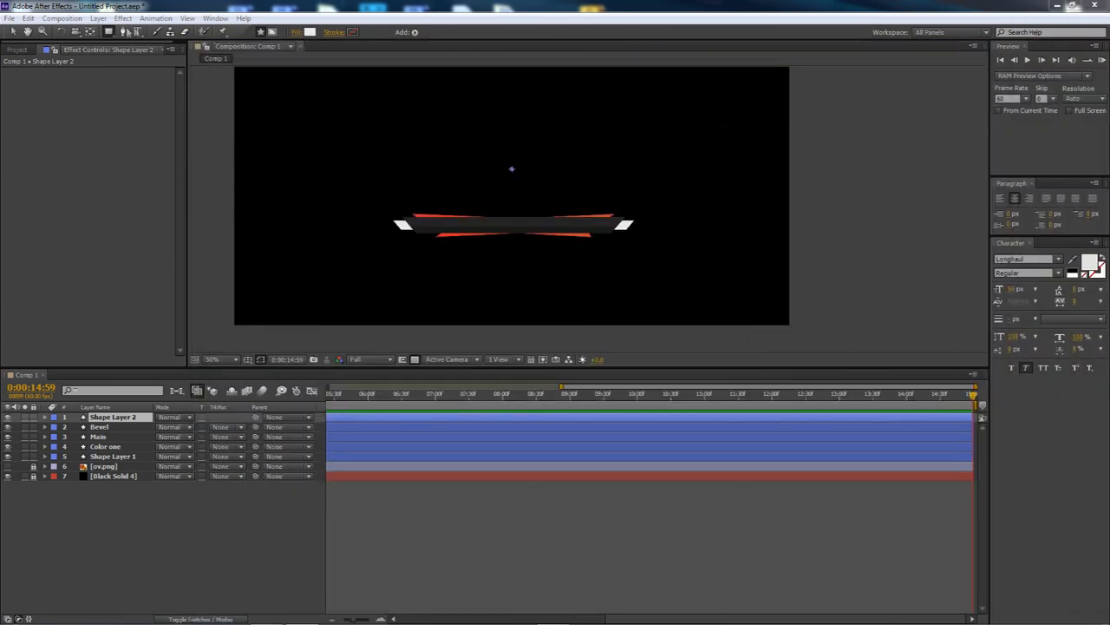
pyautogui.moveTo(111, 32); pyautogui.dragTo(142, 31)
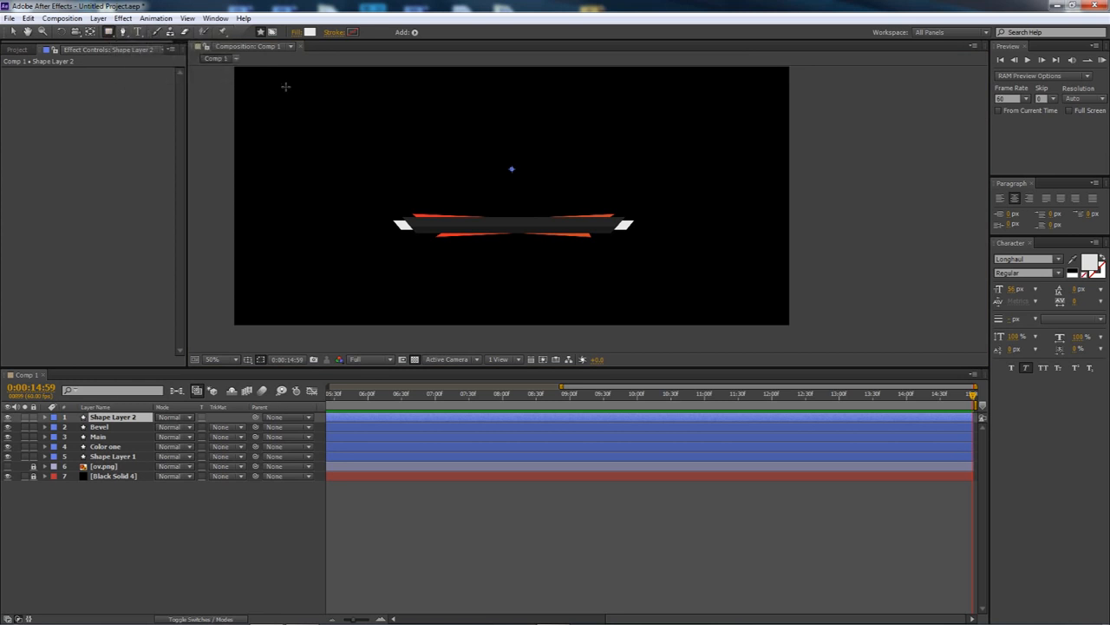
pyautogui.moveTo(398, 77)
pyautogui.mouseDown()
pyautogui.moveTo(413, 126)
pyautogui.moveTo(493, 189)
pyautogui.moveTo(627, 217)
pyautogui.mouseUp()
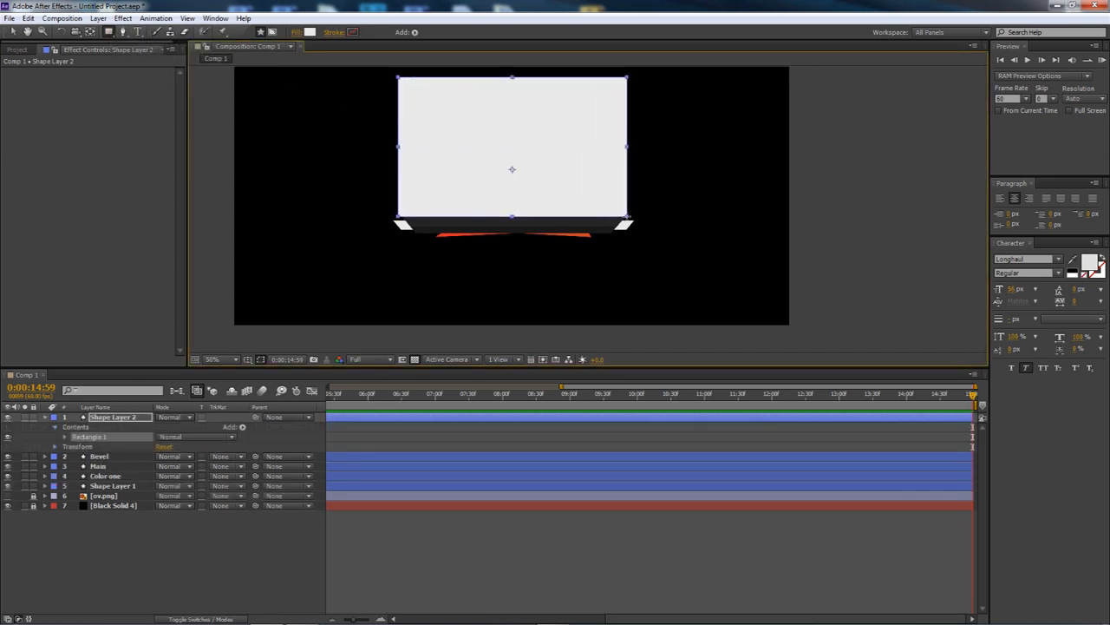
pyautogui.moveTo(113, 417); pyautogui.dragTo(115, 495)
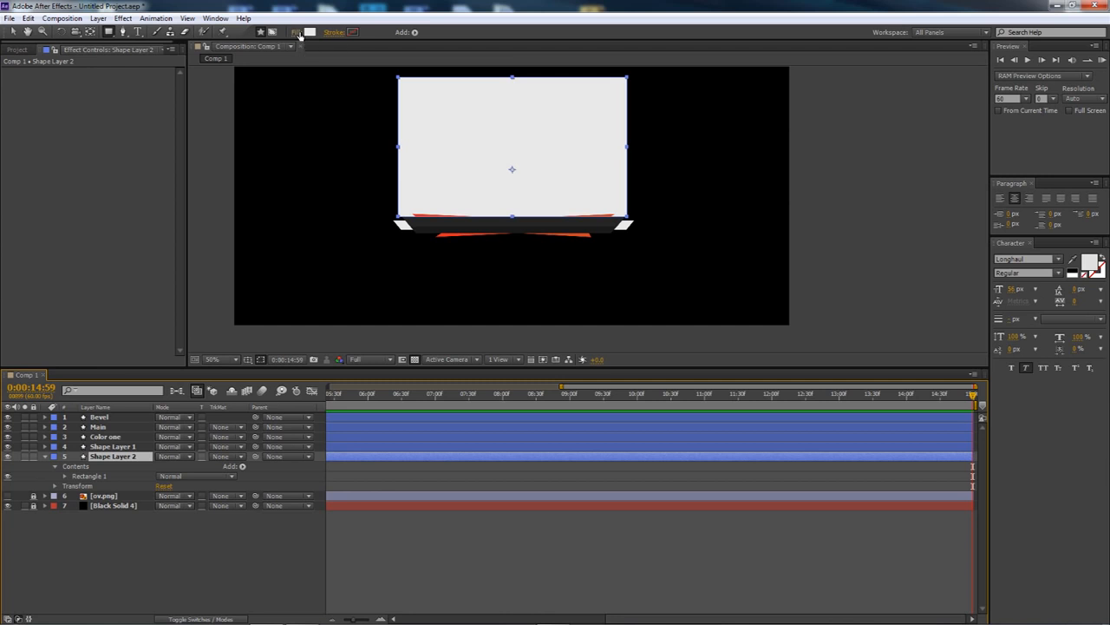
pyautogui.moveTo(1109, 104); pyautogui.dragTo(590, 102)
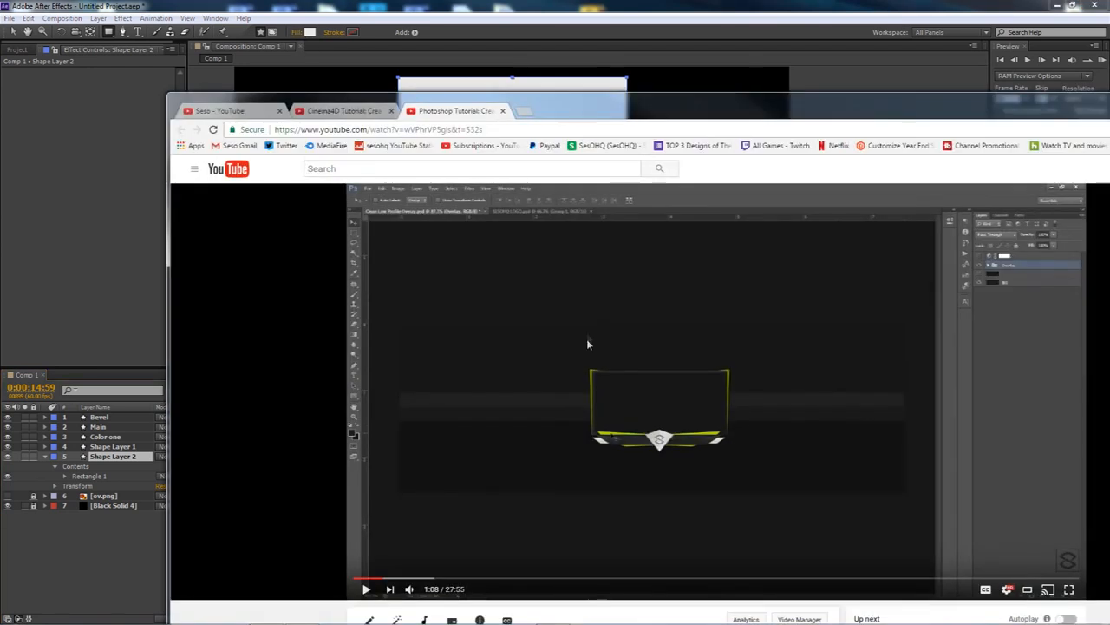
pyautogui.moveTo(731, 113); pyautogui.dragTo(1109, 26)
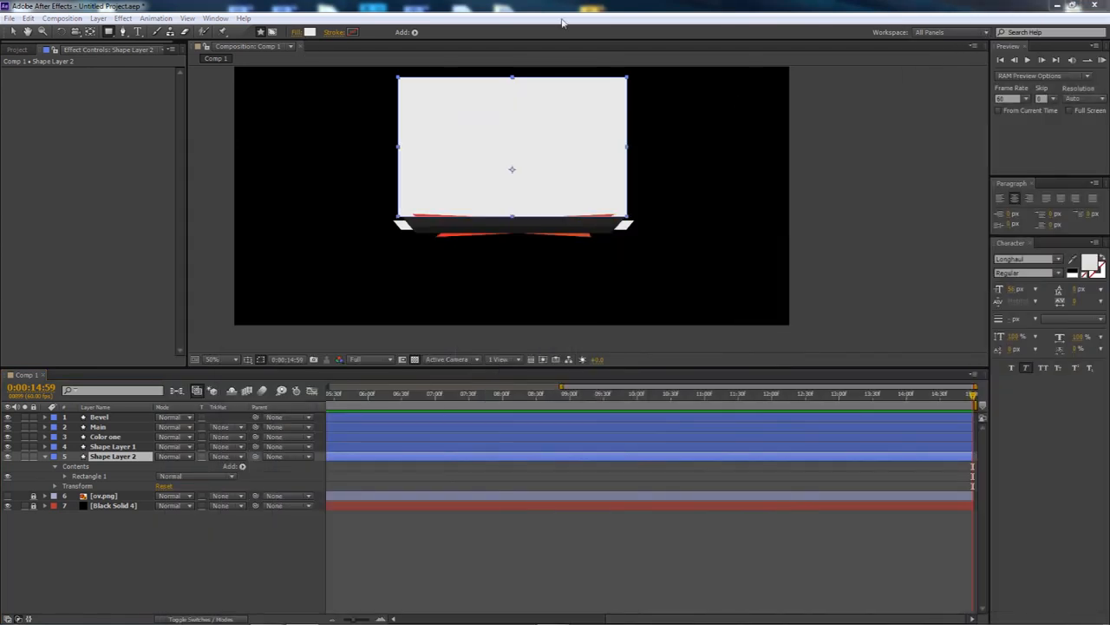
# Try radial and linear gradient fills on the Shape Layer 2 rectangle, and set its fill to None.
pyautogui.click(309, 33)
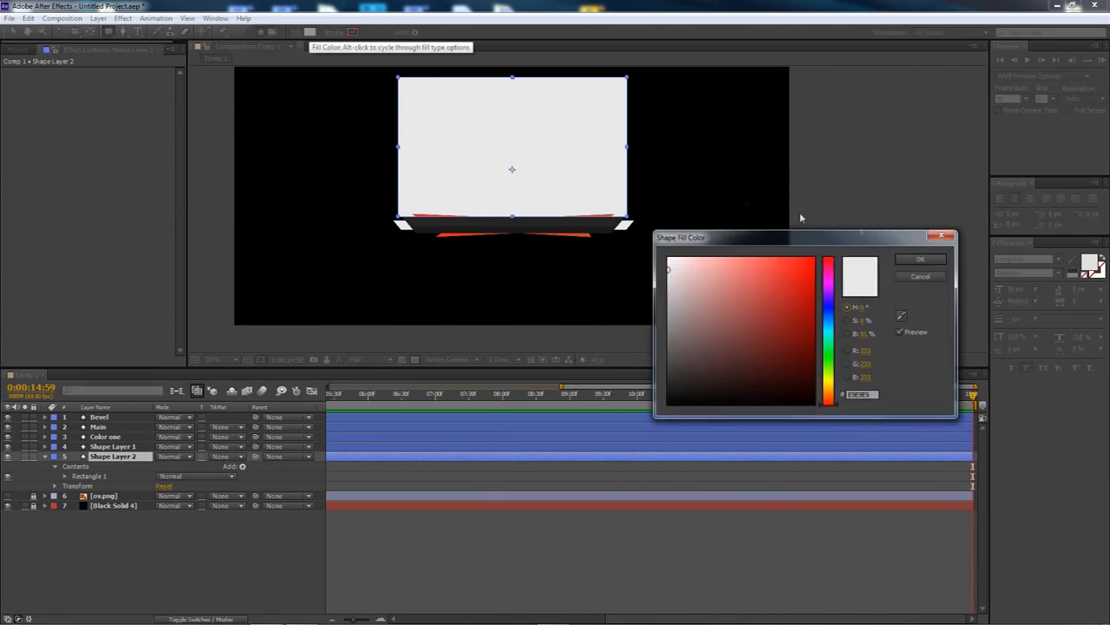
pyautogui.click(921, 259)
pyautogui.click(295, 33)
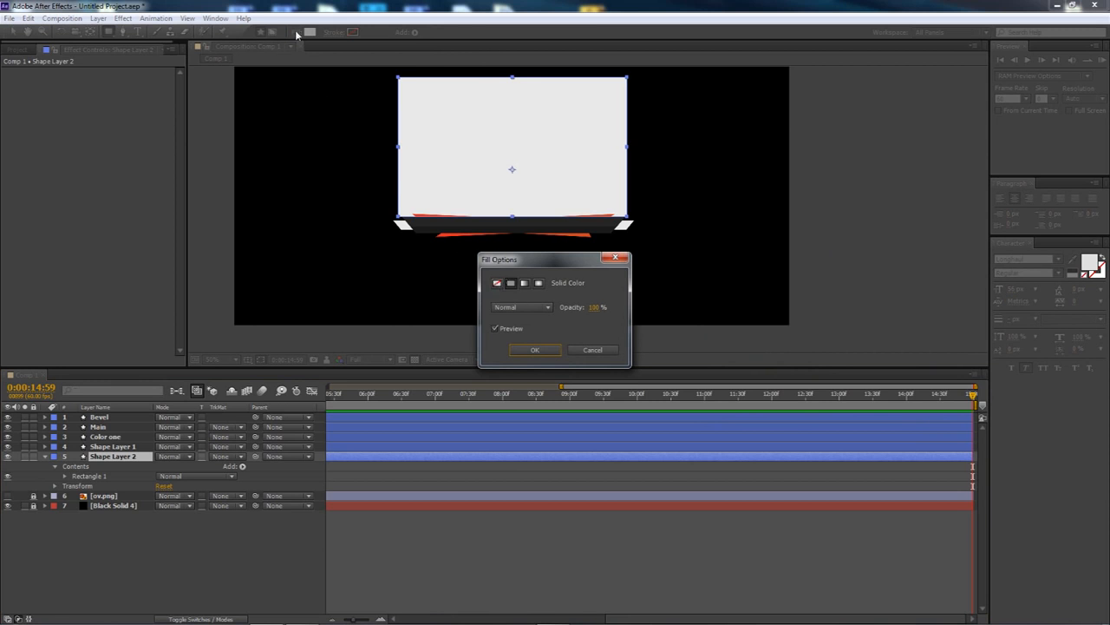
pyautogui.click(539, 284)
pyautogui.click(525, 289)
pyautogui.click(538, 286)
pyautogui.click(529, 288)
pyautogui.click(538, 286)
pyautogui.click(524, 285)
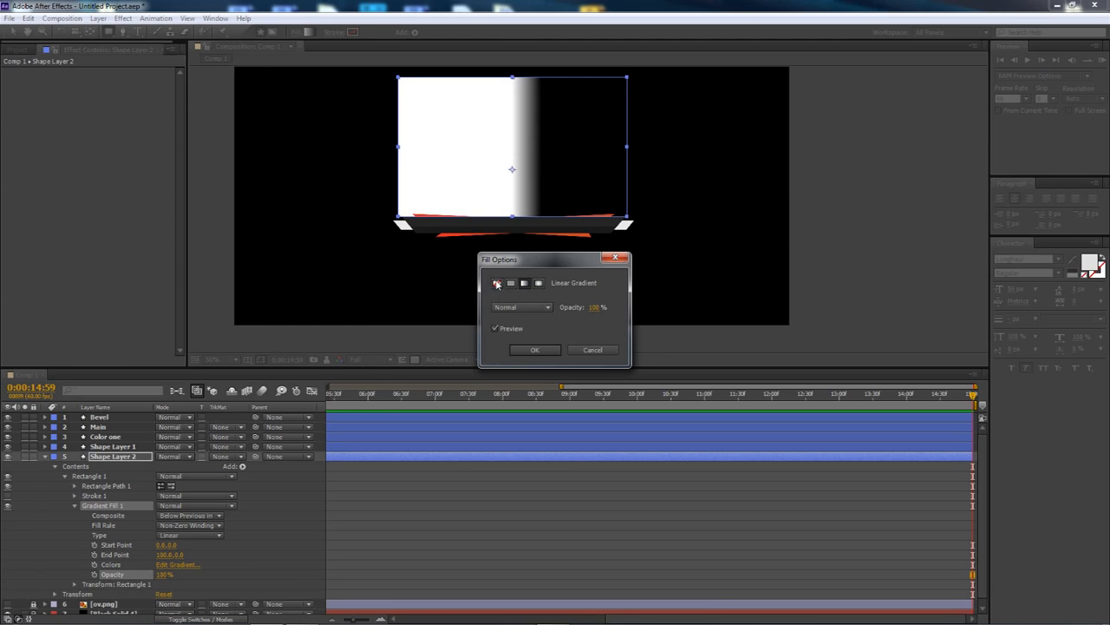
pyautogui.click(497, 284)
pyautogui.click(535, 351)
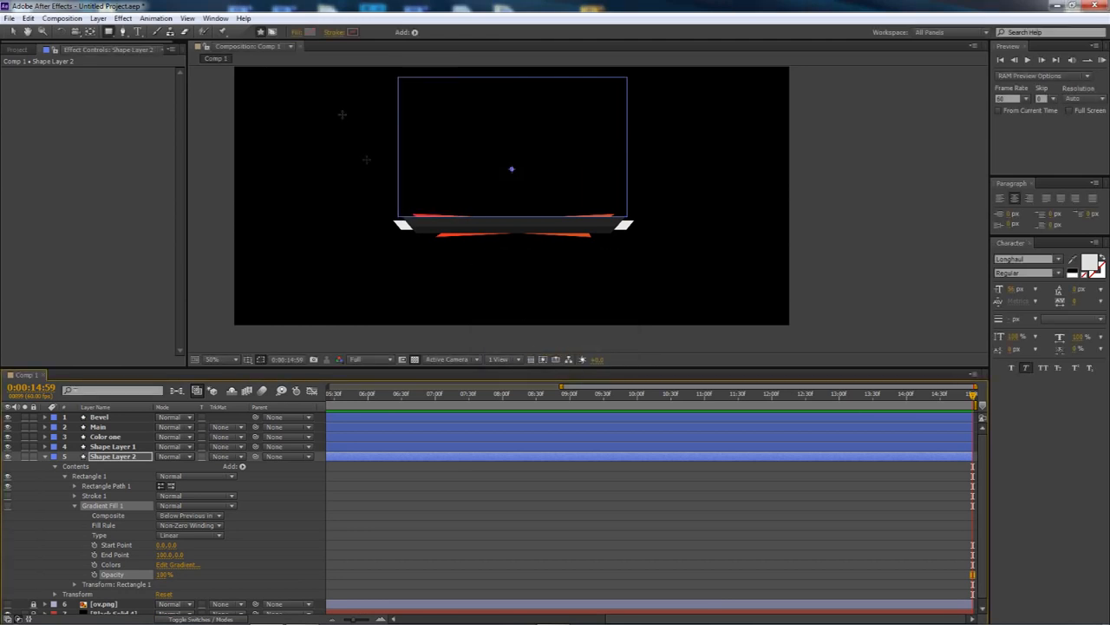
# Give the Shape Layer 2 rectangle a Solid Color stroke and thicken it into a webcam frame.
pyautogui.click(339, 34)
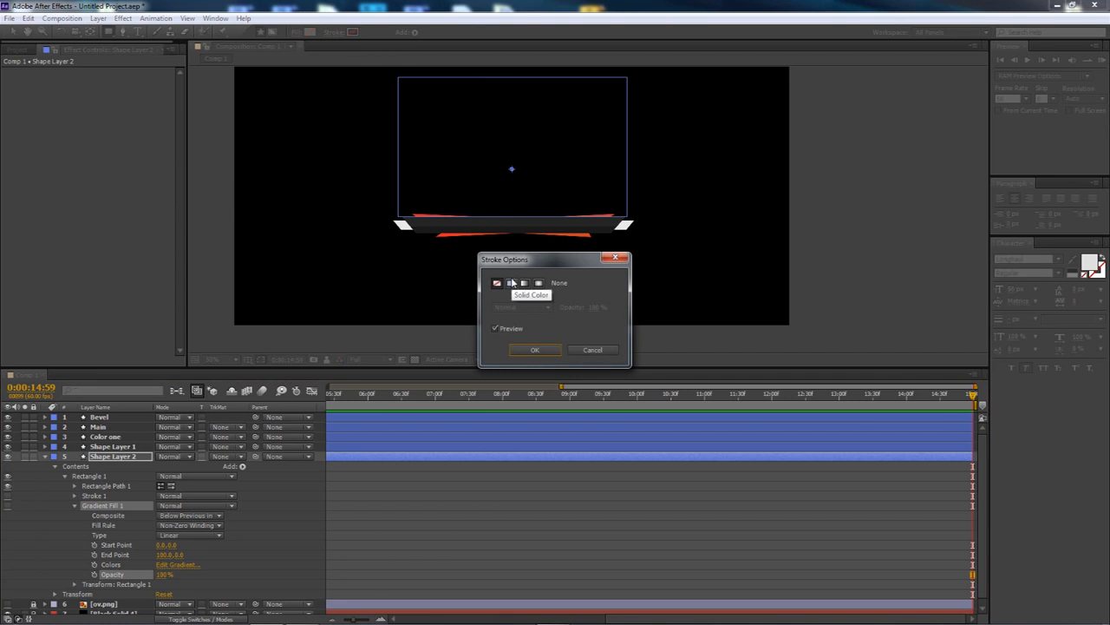
pyautogui.click(512, 283)
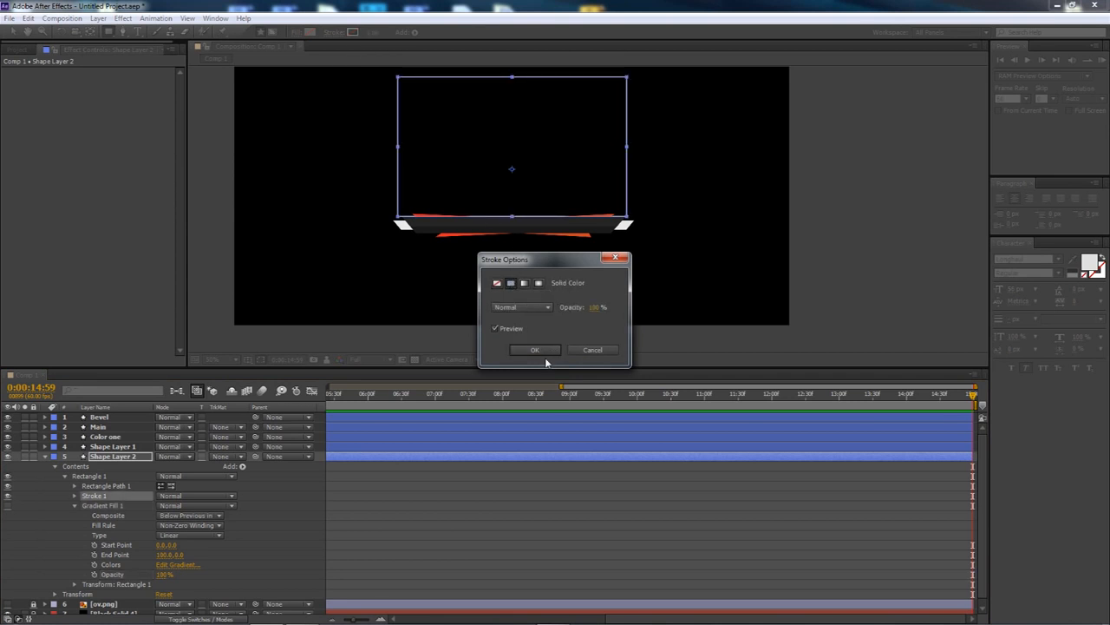
pyautogui.click(542, 351)
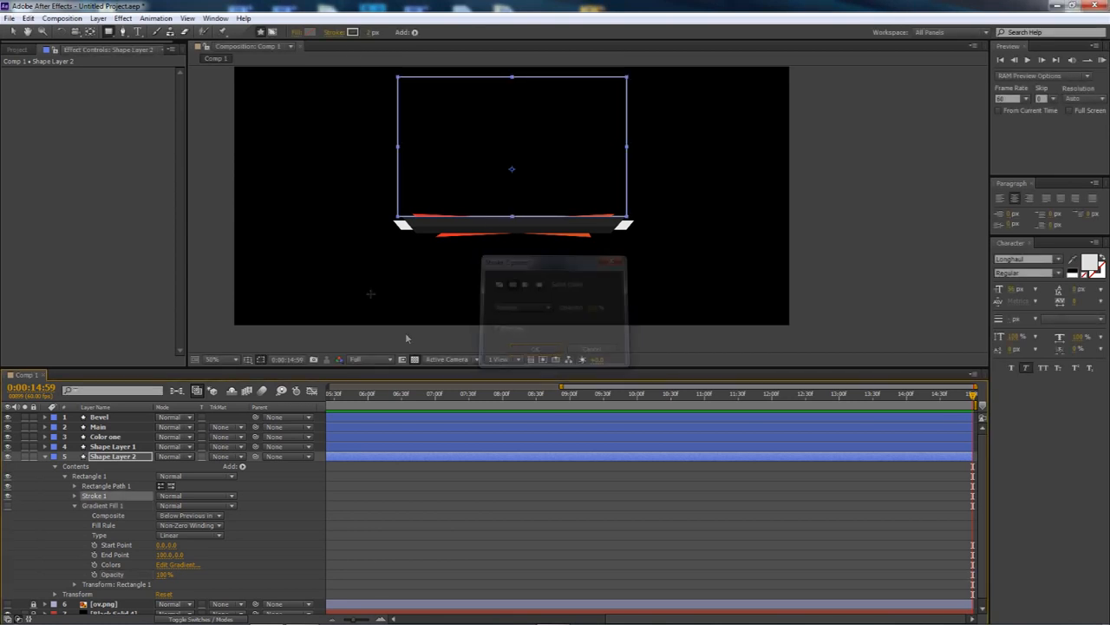
pyautogui.click(48, 457)
pyautogui.click(129, 525)
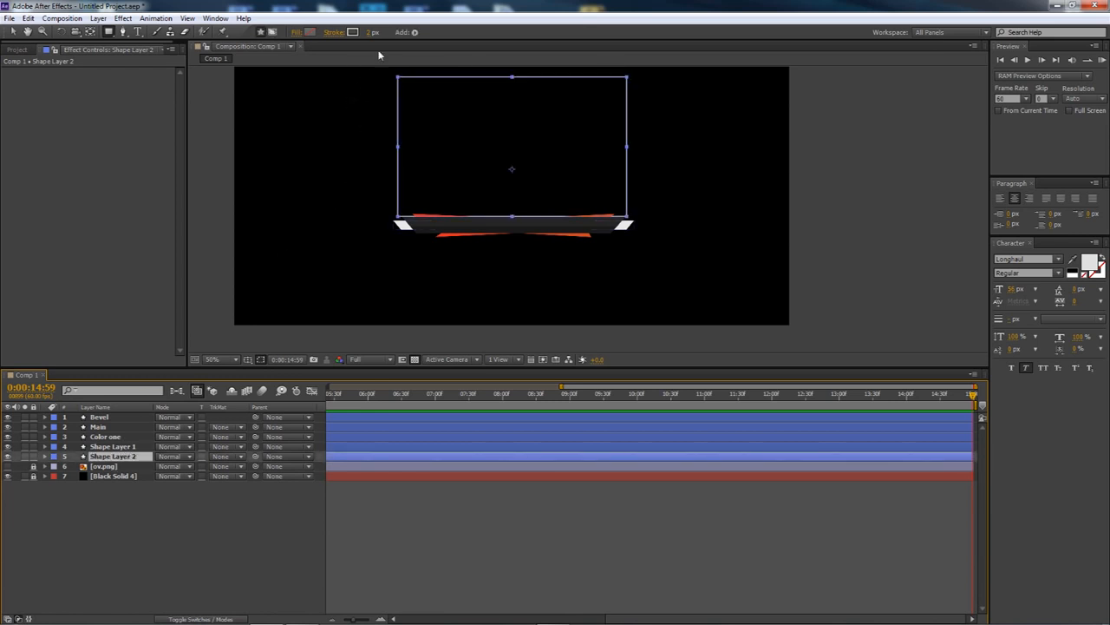
pyautogui.moveTo(371, 32); pyautogui.dragTo(380, 33)
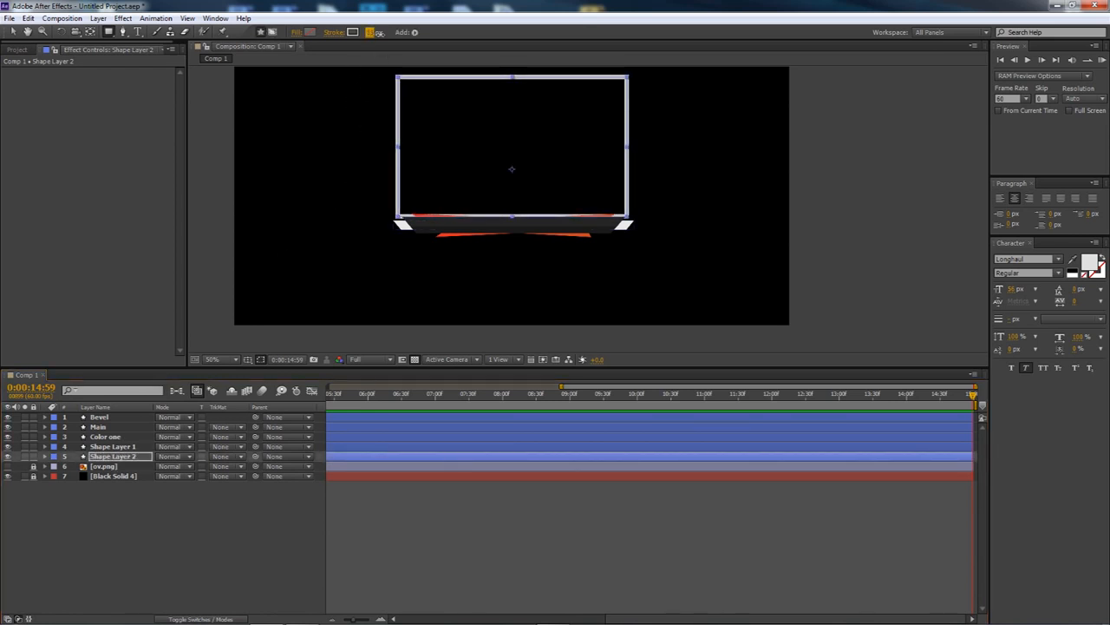
pyautogui.click(339, 33)
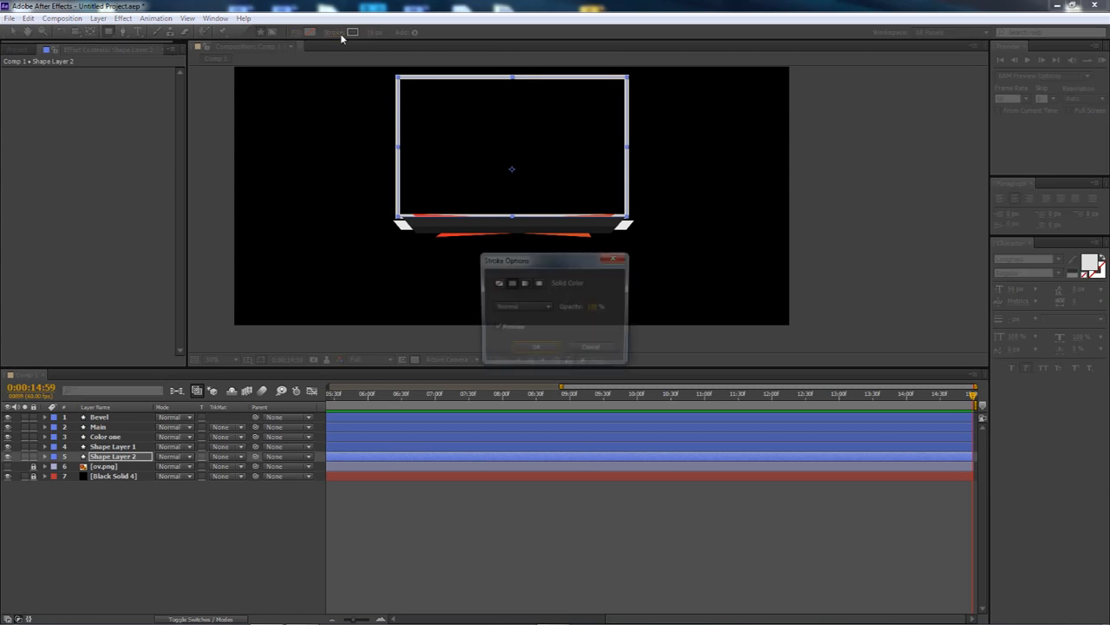
pyautogui.click(540, 310)
pyautogui.click(533, 307)
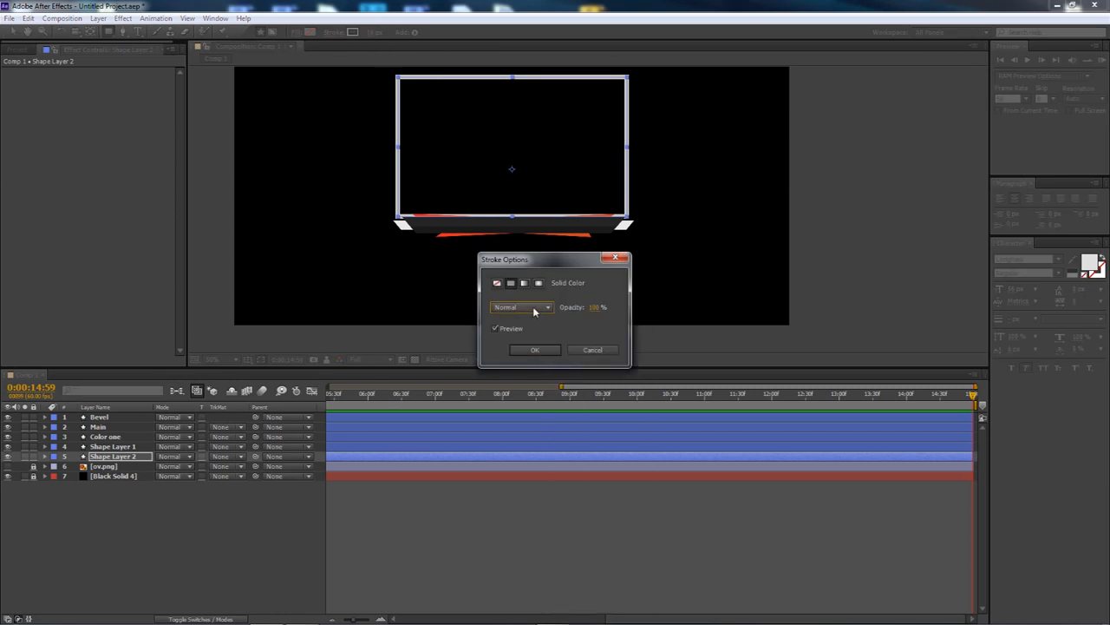
pyautogui.click(613, 258)
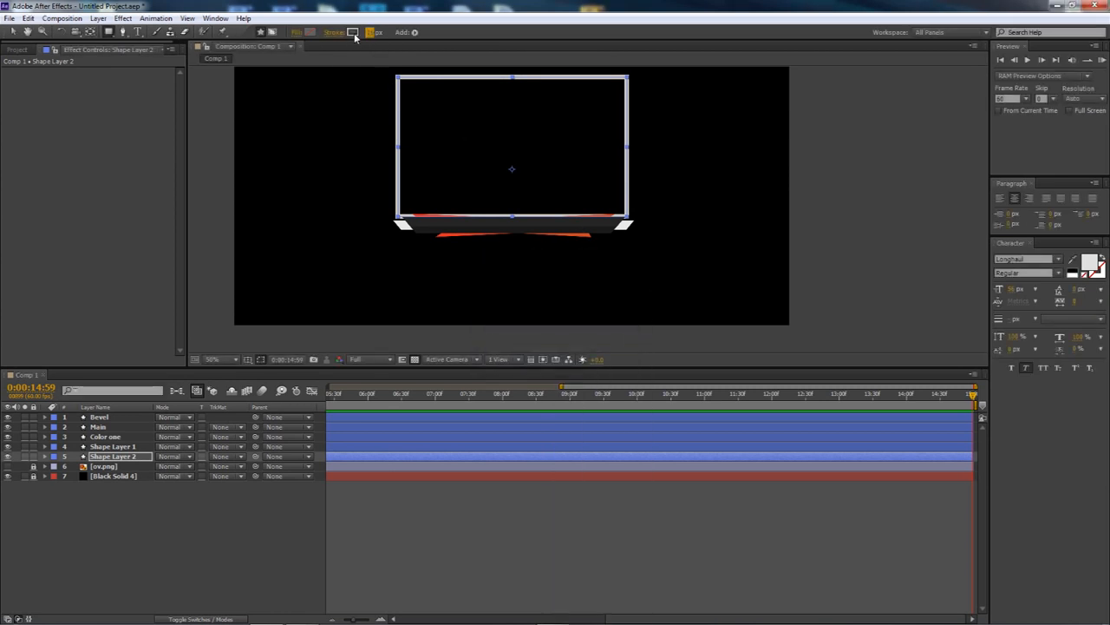
pyautogui.click(379, 32)
pyautogui.click(354, 32)
pyautogui.click(919, 280)
# Nudge the Shape Layer 2 frame slightly upward so its lower edge meets the banner.
pyautogui.click(13, 31)
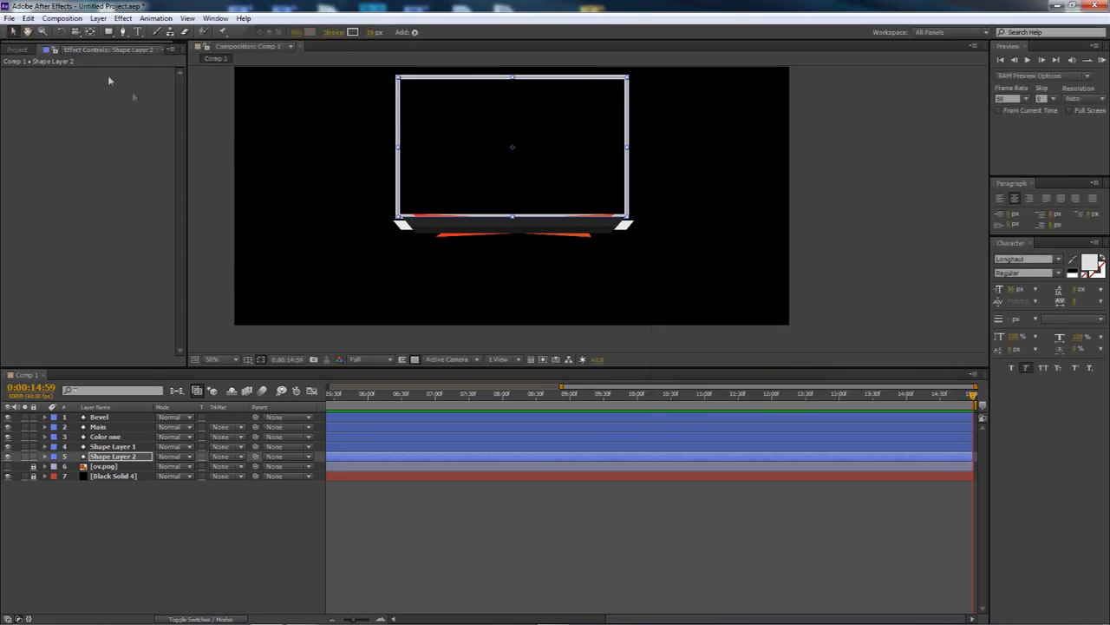
pyautogui.click(149, 538)
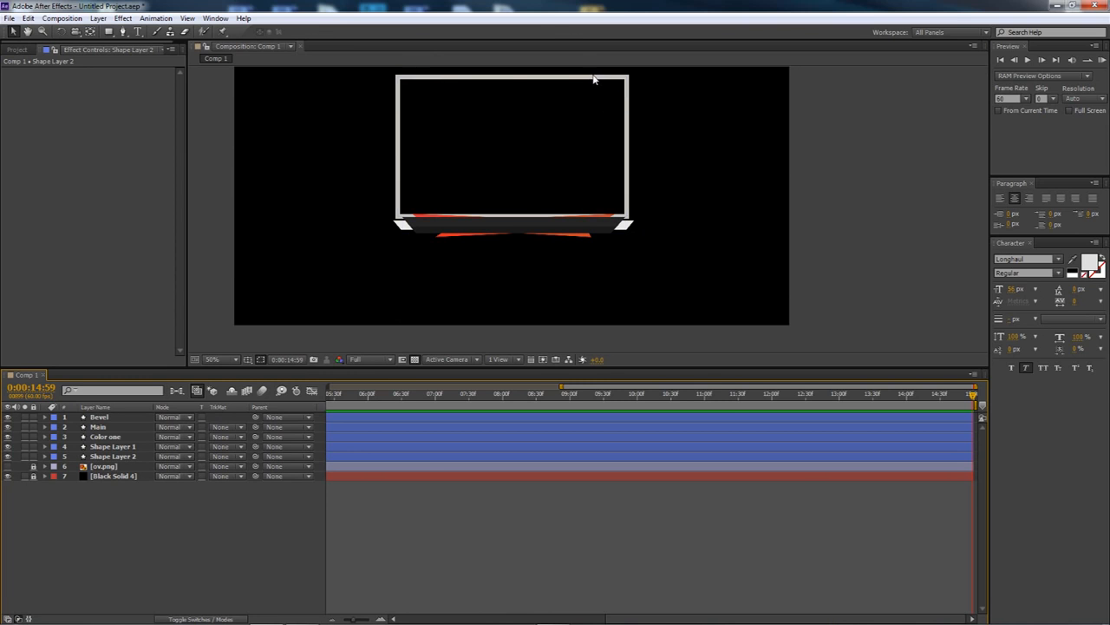
pyautogui.click(123, 457)
pyautogui.press('Up')
pyautogui.press('Up')
pyautogui.press('Up')
pyautogui.press('Up')
pyautogui.press('Up')
pyautogui.press('Up')
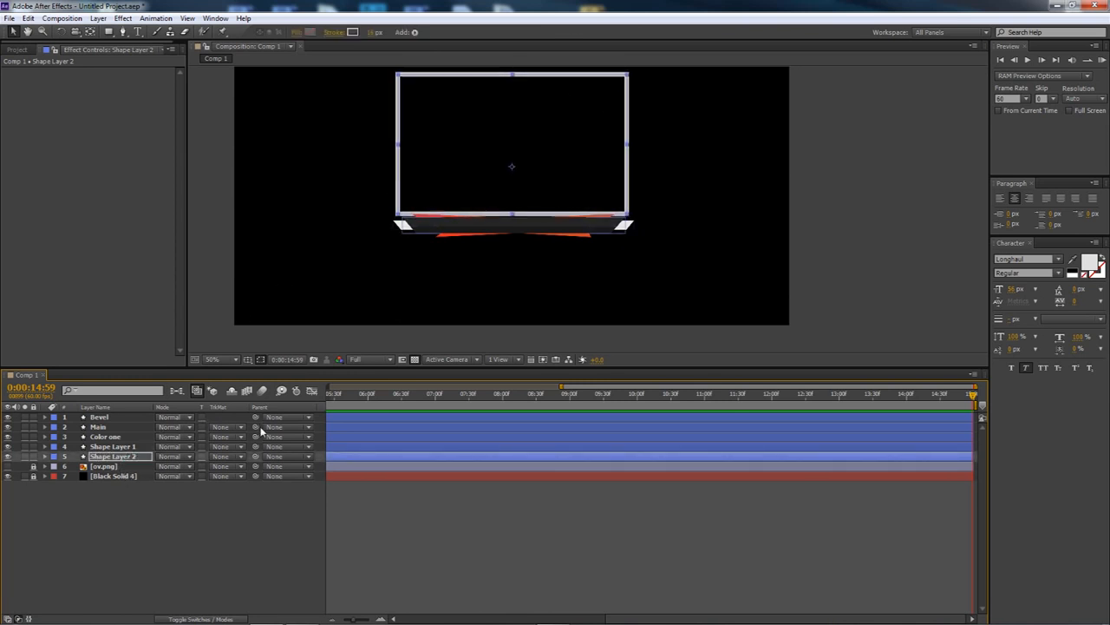
pyautogui.click(163, 587)
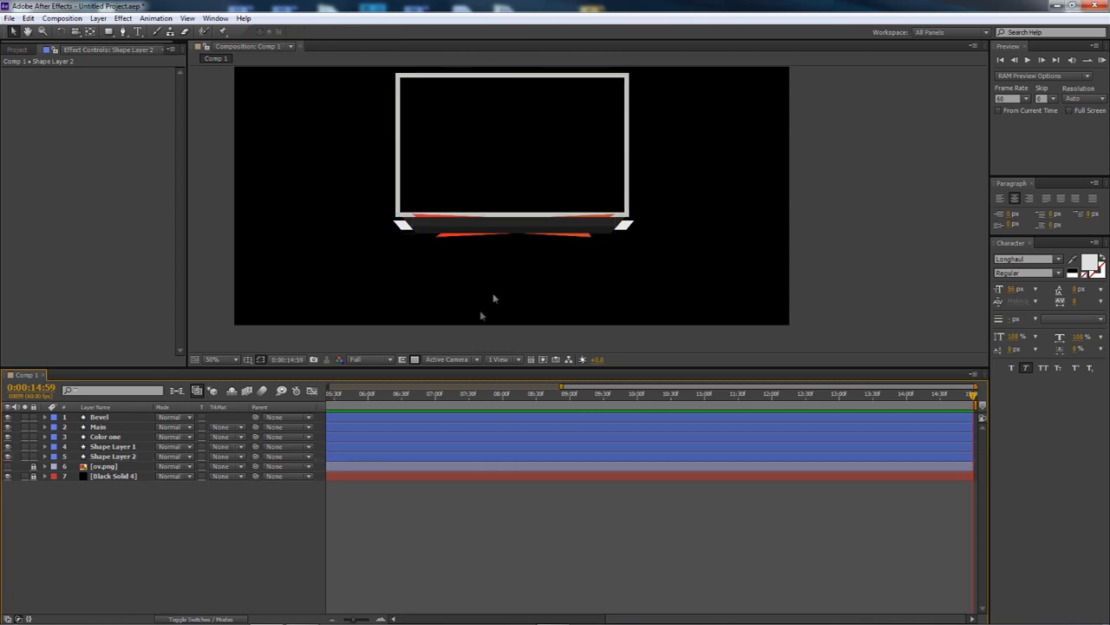
# Apply the Linear Wipe transition effect to Shape Layer 2.
pyautogui.click(117, 457)
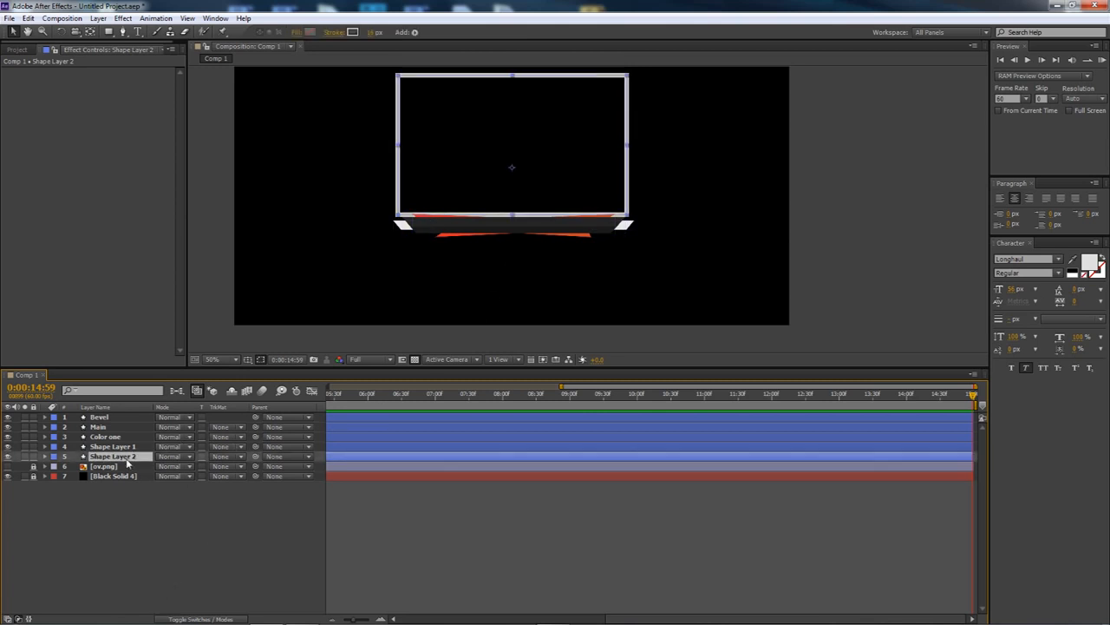
pyautogui.click(123, 18)
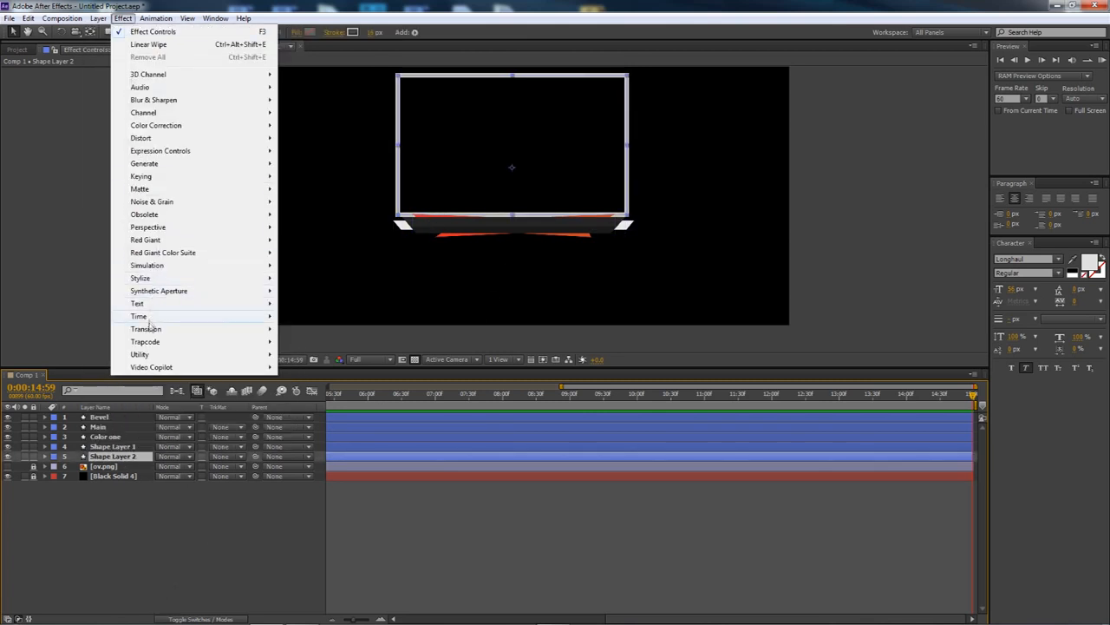
pyautogui.moveTo(191, 333)
pyautogui.click(312, 507)
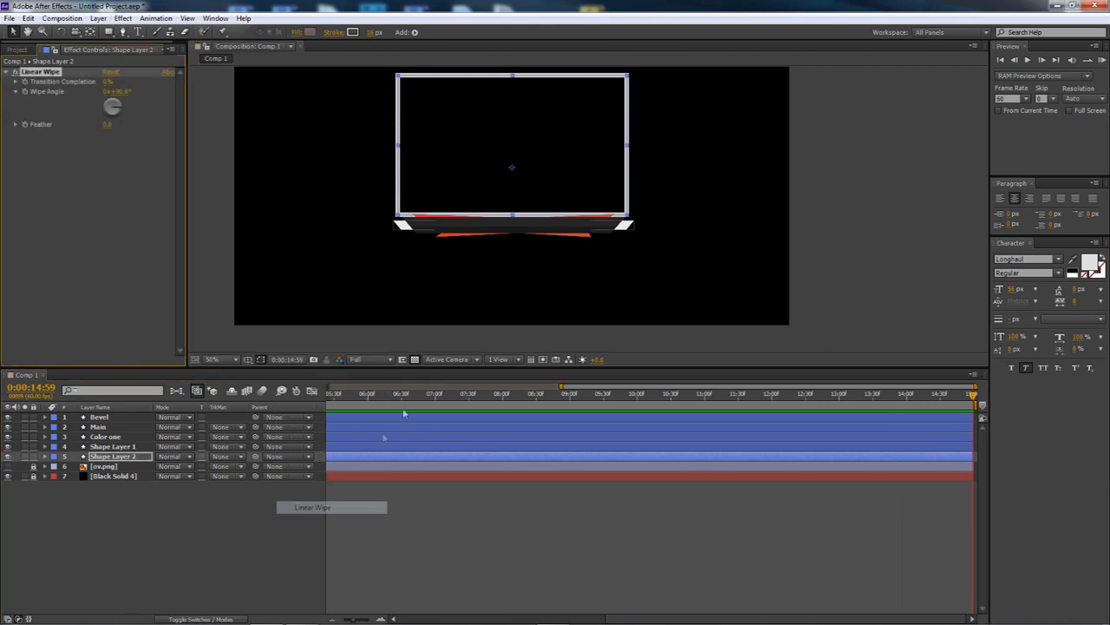
# Keyframe the Linear Wipe's Transition Completion on Shape Layer 2 at 100% at 0:00:02:44 and 0% at 0:00:03:04.
pyautogui.moveTo(354, 619); pyautogui.dragTo(344, 620)
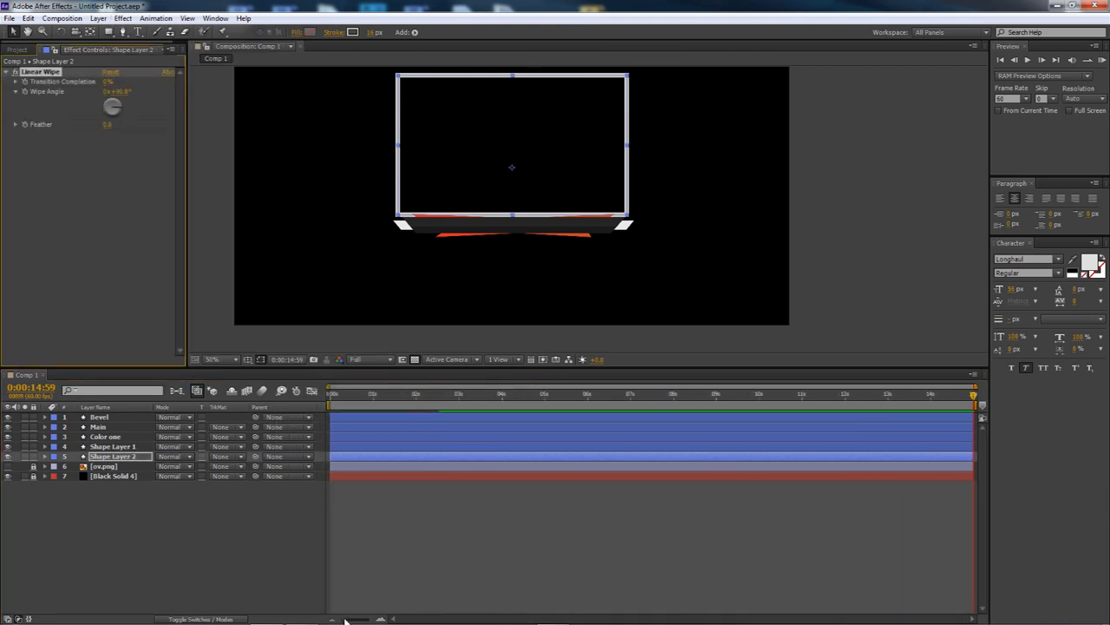
pyautogui.click(416, 397)
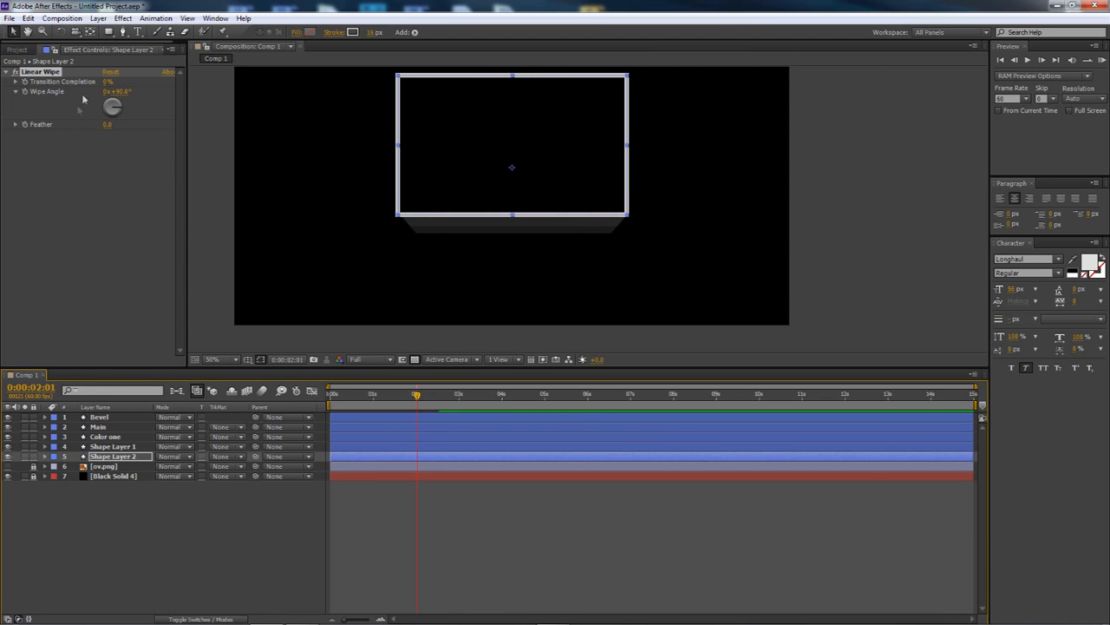
pyautogui.moveTo(418, 395); pyautogui.dragTo(447, 397)
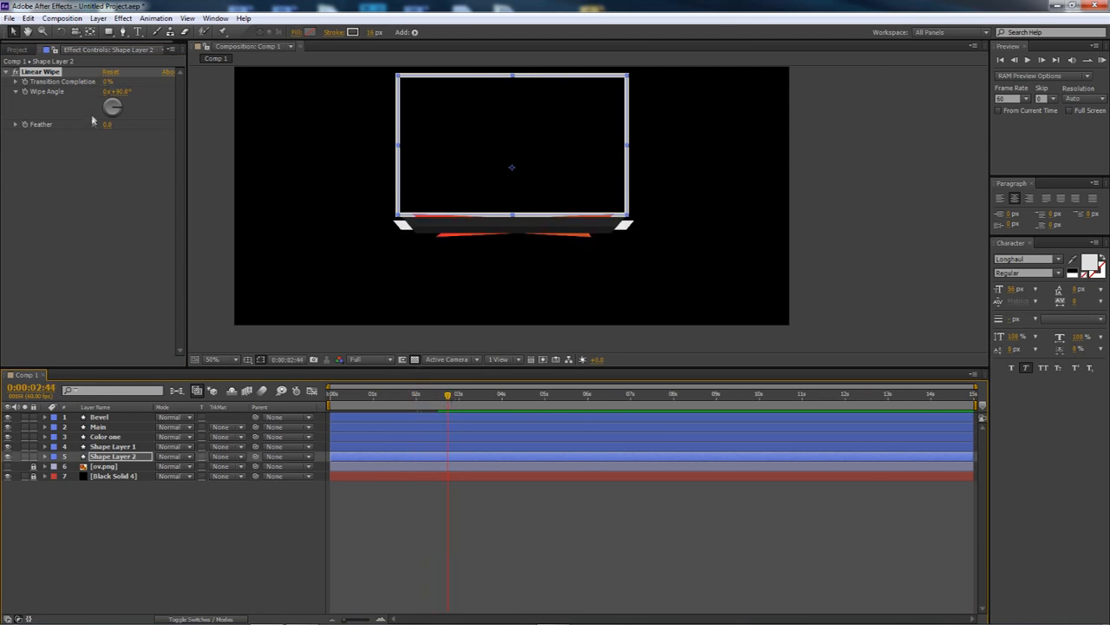
pyautogui.moveTo(107, 82); pyautogui.dragTo(190, 96)
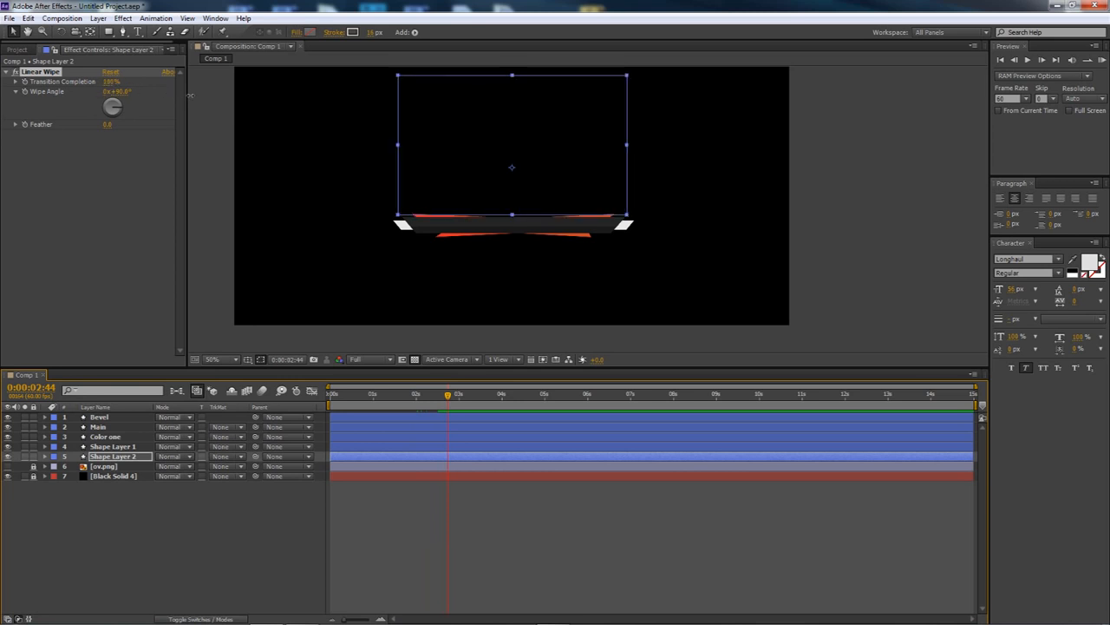
pyautogui.click(25, 82)
pyautogui.click(461, 396)
pyautogui.moveTo(109, 83); pyautogui.dragTo(40, 149)
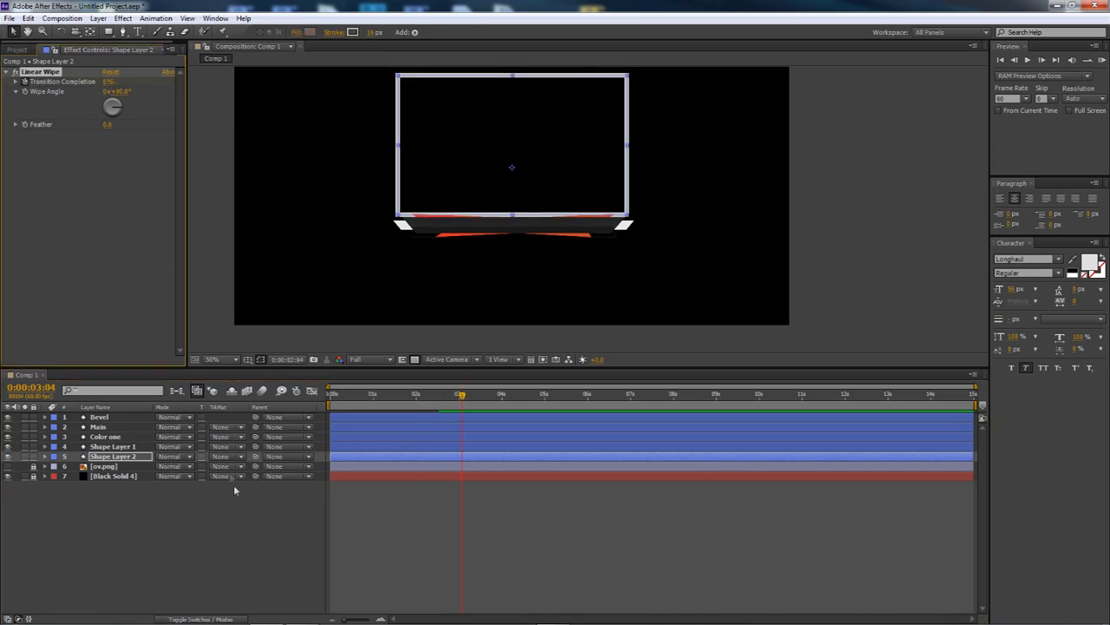
# Run a RAM preview of the composition from the start to check the frame's wipe reveal.
pyautogui.click(233, 488)
pyautogui.moveTo(416, 394); pyautogui.dragTo(330, 390)
pyautogui.click(1100, 60)
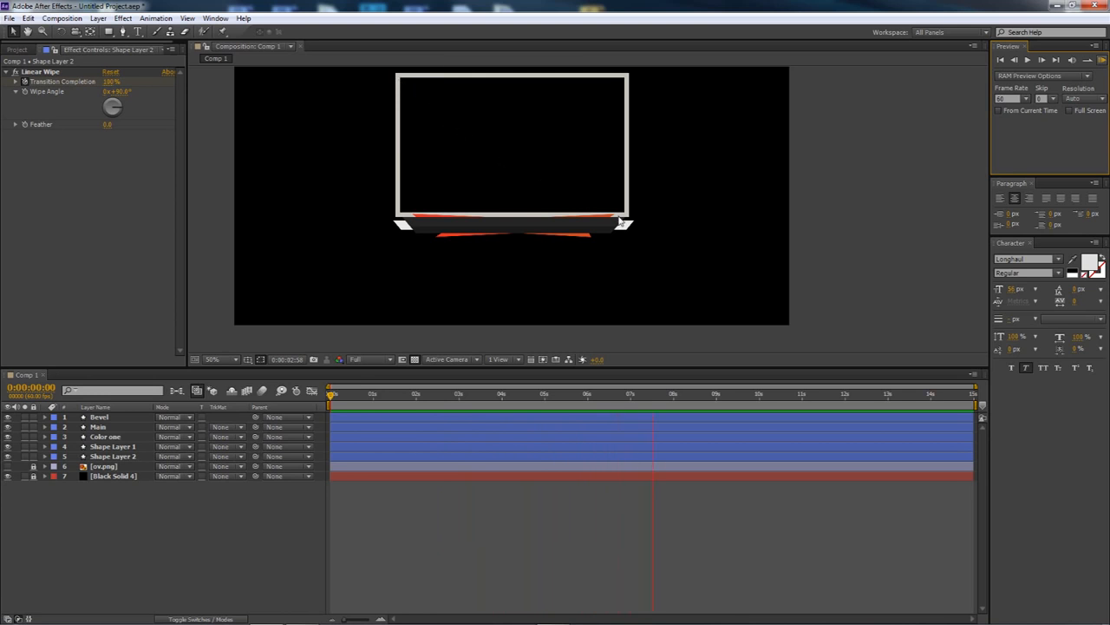
pyautogui.click(255, 528)
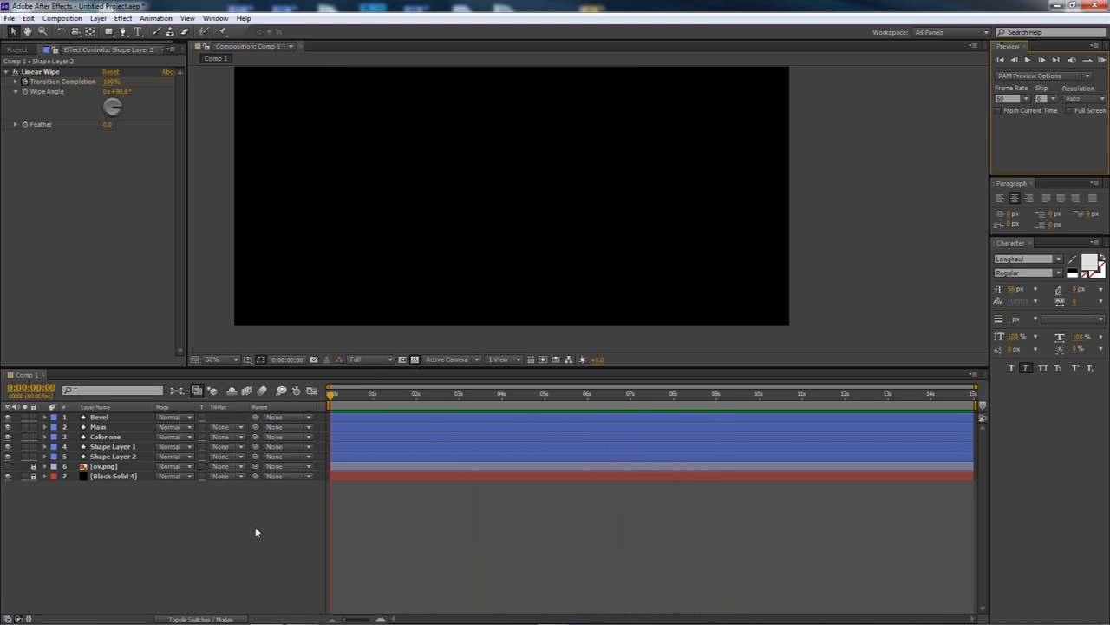
# Delete Shape Layer 2 with its webcam frame.
pyautogui.click(116, 457)
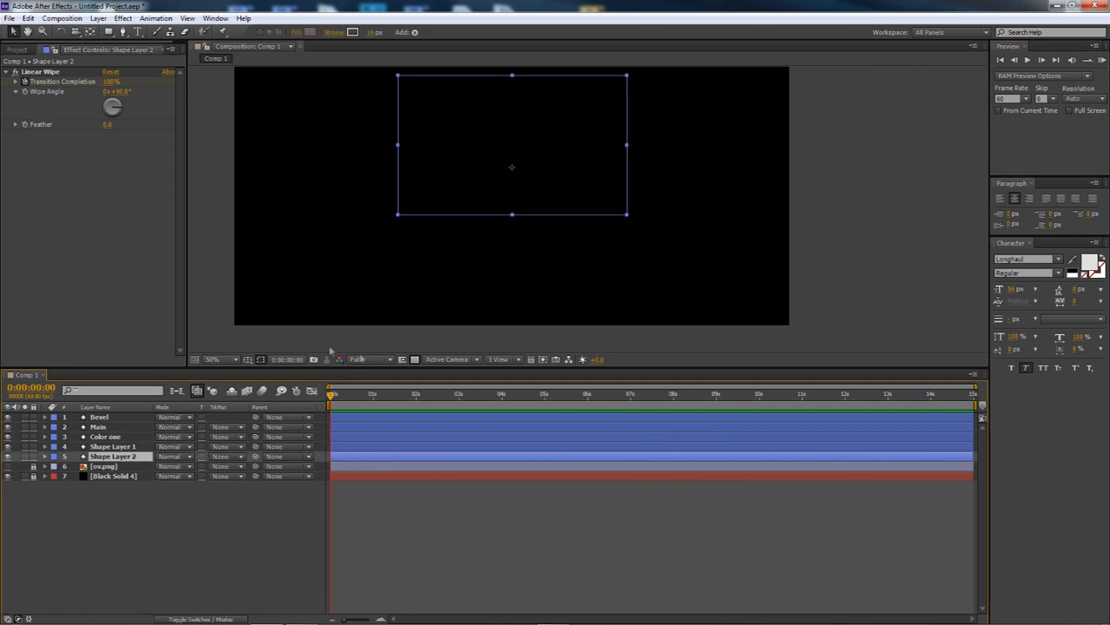
pyautogui.moveTo(408, 394); pyautogui.dragTo(448, 399)
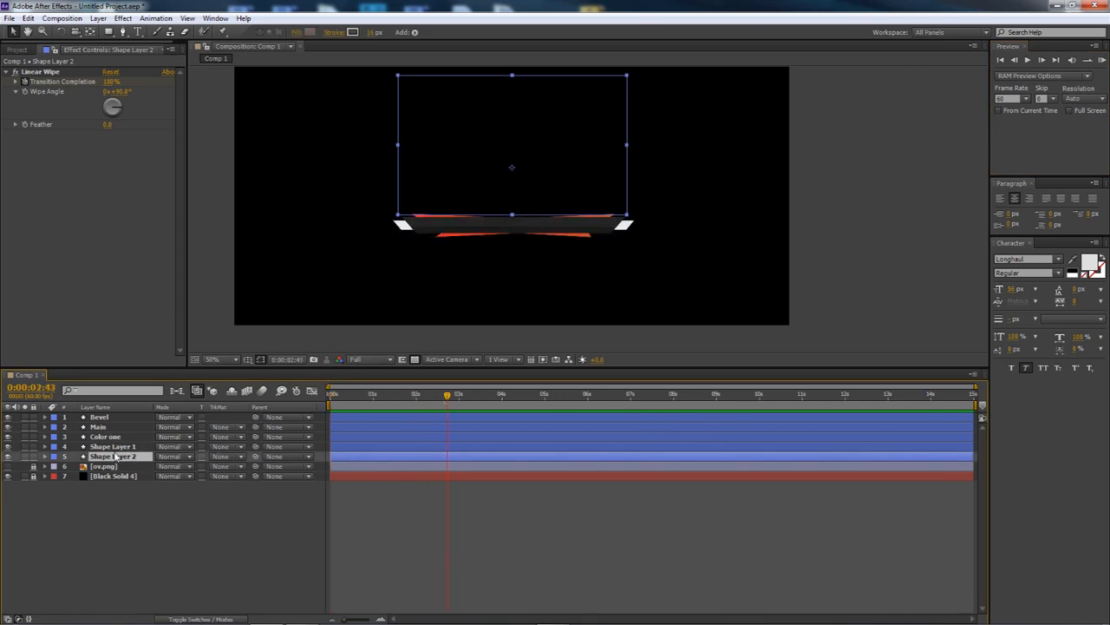
pyautogui.press('Delete')
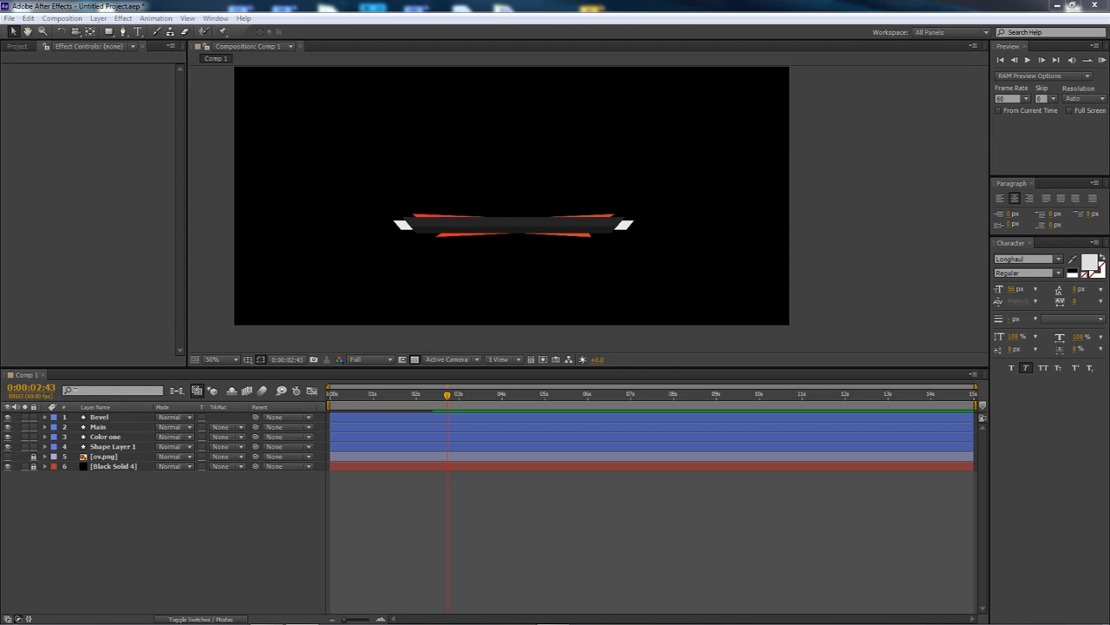
# Select the Bevel, Main, Color one and Shape Layer 1 layers and move the banner up to the top centre of the composition.
pyautogui.moveTo(315, 168); pyautogui.dragTo(659, 281)
pyautogui.moveTo(541, 227); pyautogui.dragTo(537, 90)
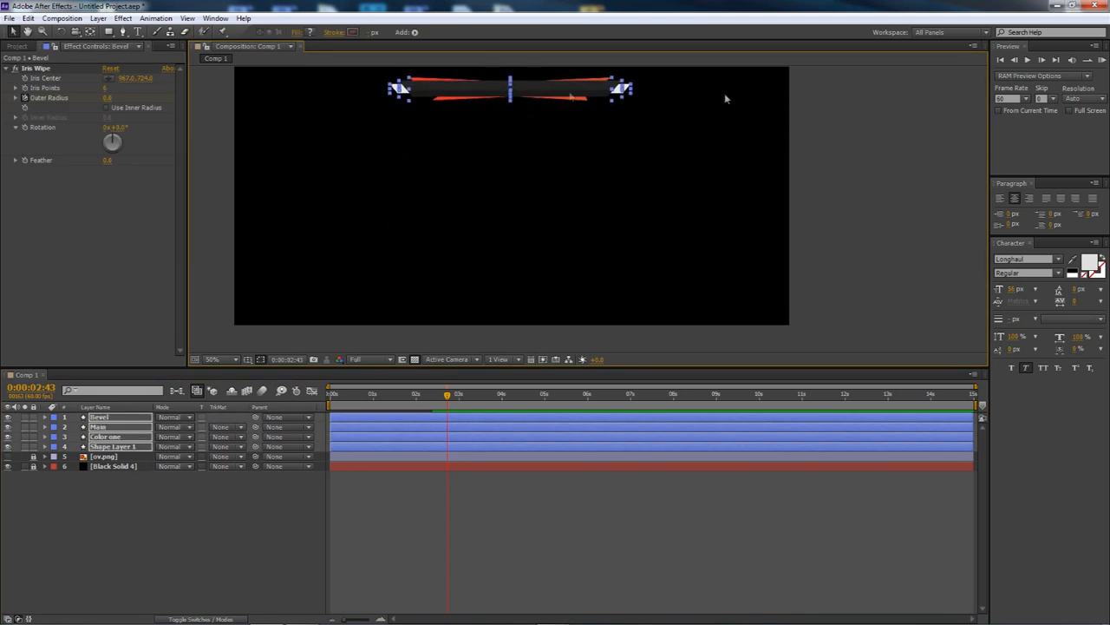
pyautogui.moveTo(1109, 10); pyautogui.dragTo(1084, 90)
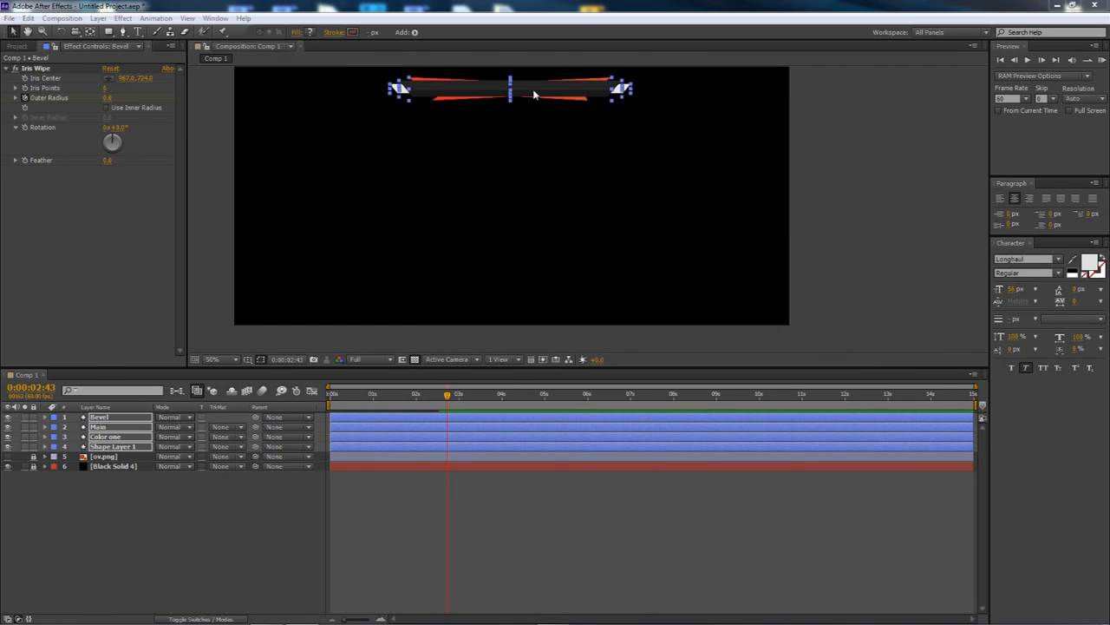
pyautogui.moveTo(534, 90); pyautogui.dragTo(535, 90)
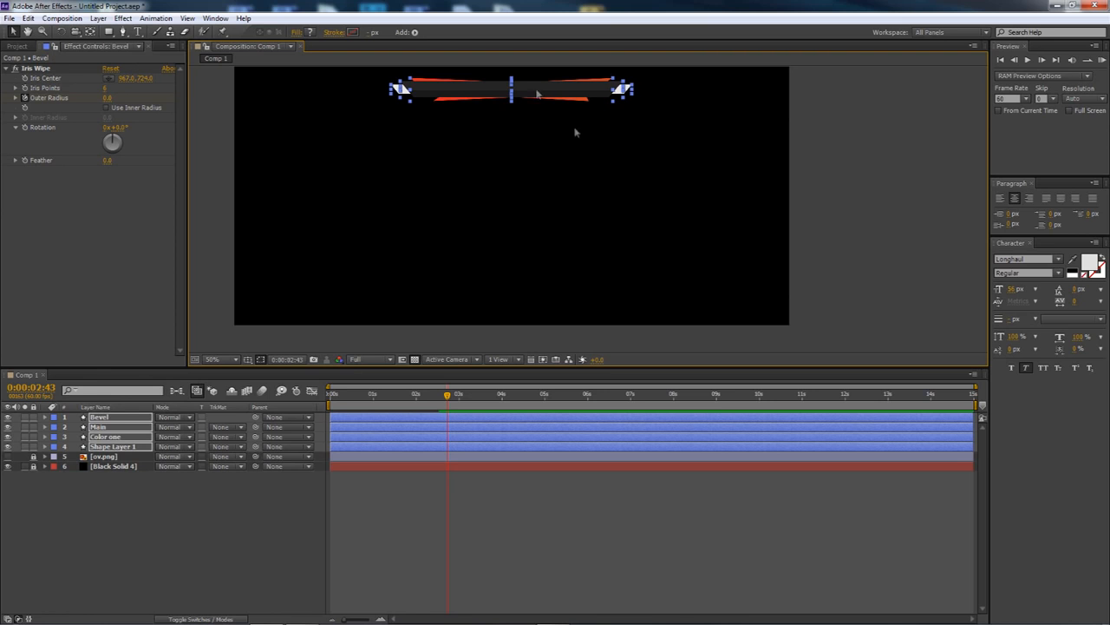
# Return the playhead to 0:00:00:00 and select all layers.
pyautogui.click(854, 210)
pyautogui.moveTo(382, 396); pyautogui.dragTo(310, 401)
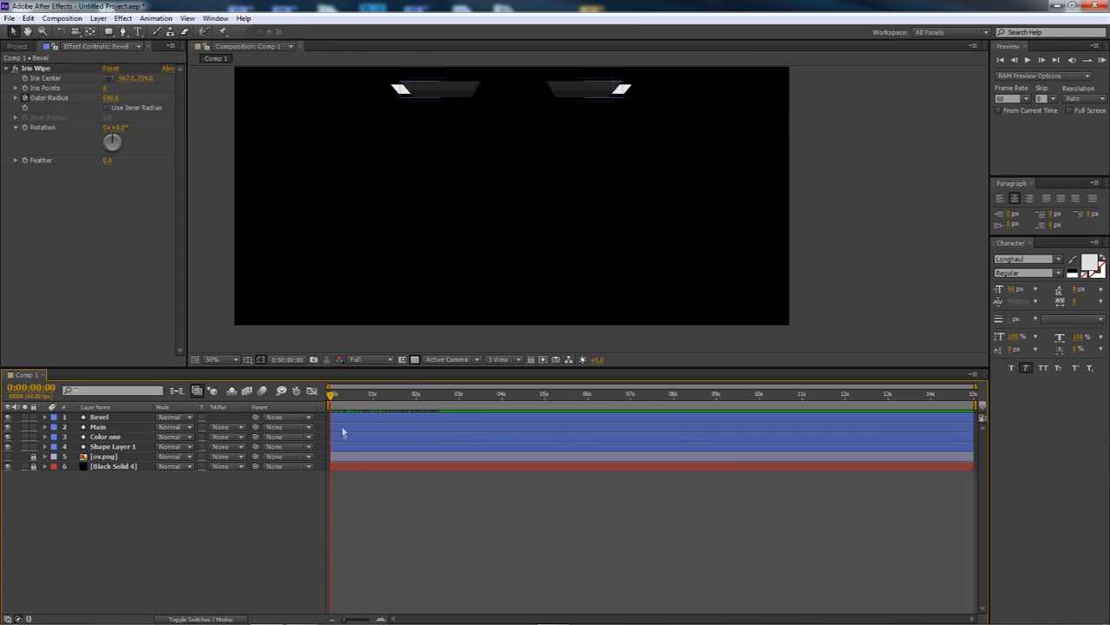
pyautogui.hotkey('ctrl', 'a')
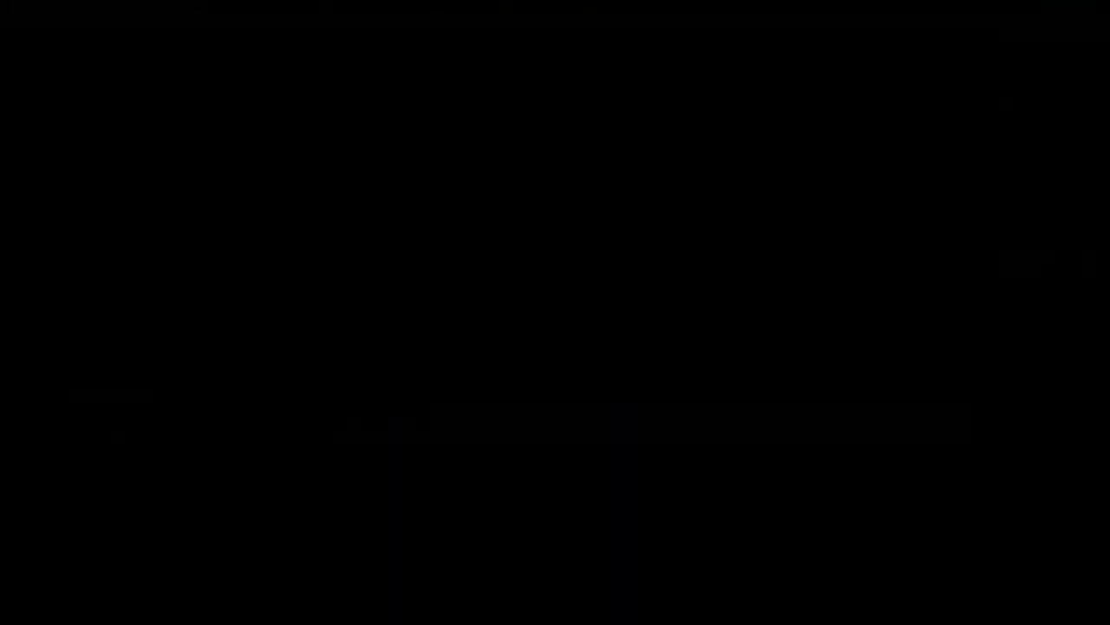